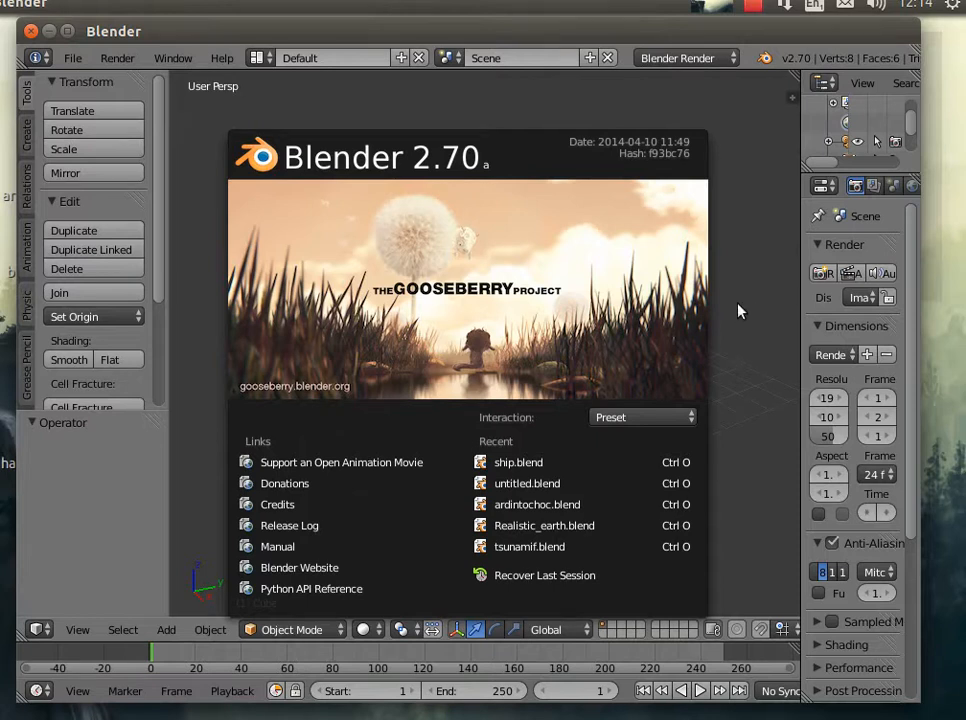
# Dismiss the splash screen and switch to the NASA Visible Earth Blue Marble collection in Firefox
pyautogui.click(740, 310)
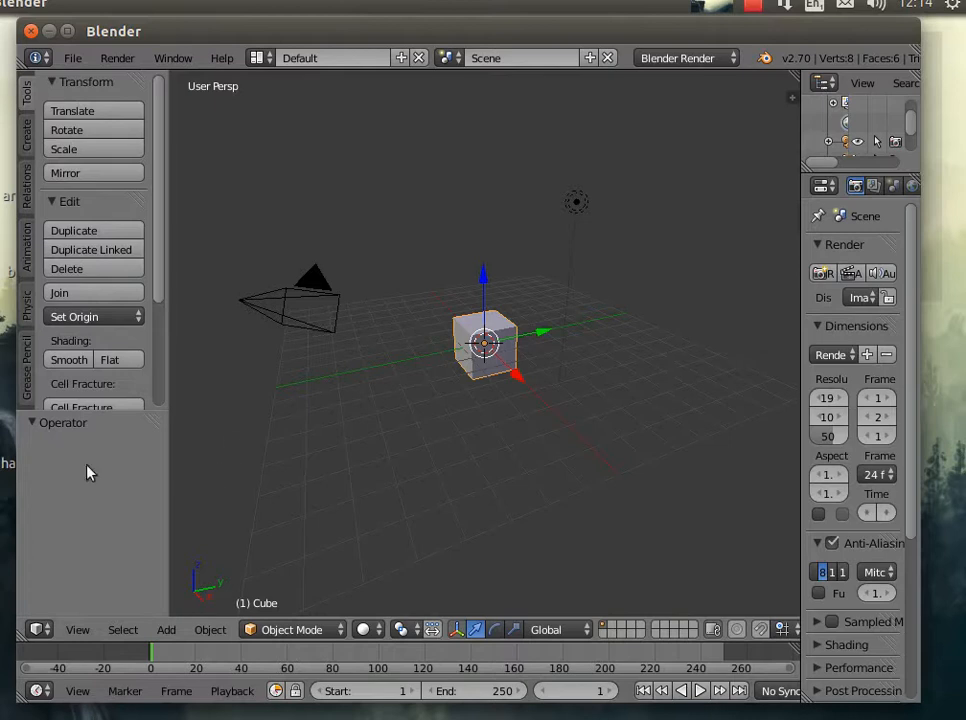
pyautogui.moveTo(1, 472)
pyautogui.click(12, 132)
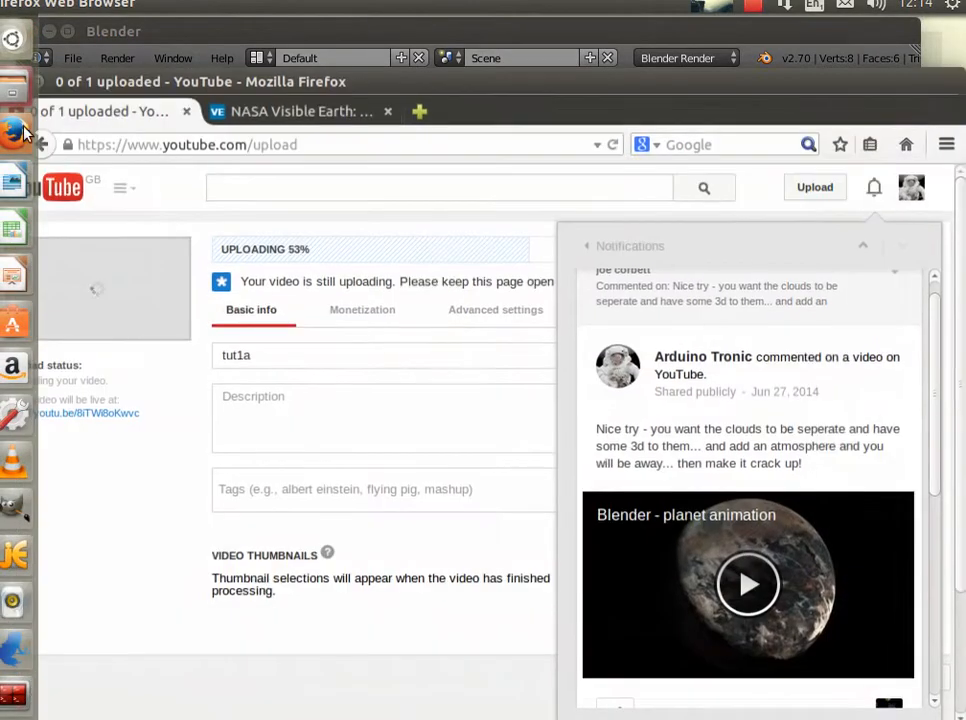
pyautogui.click(300, 112)
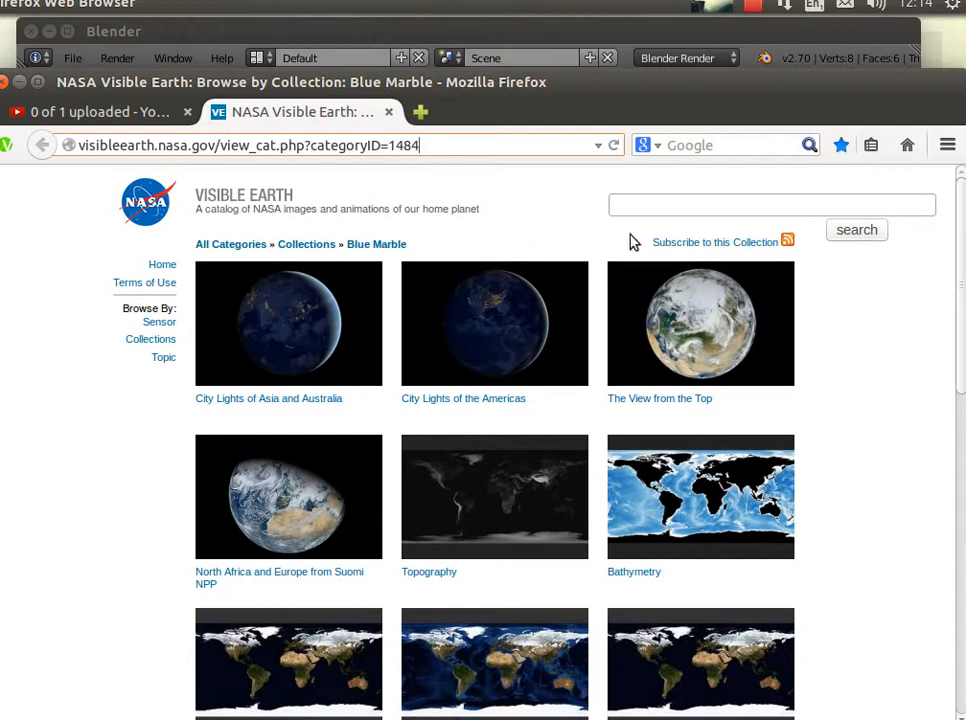
# Browse the Blue Marble collection and open the page for August, Blue Marble Next Generation w/ Topography
pyautogui.scroll(-8, 958, 480)
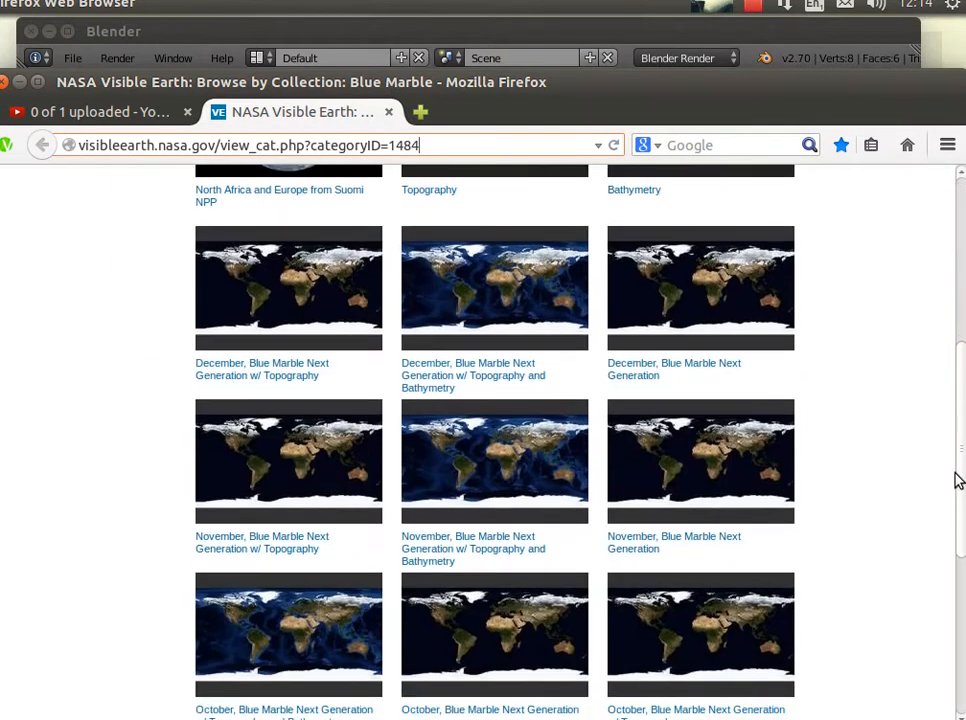
pyautogui.scroll(2, 958, 480)
pyautogui.scroll(2, 958, 480)
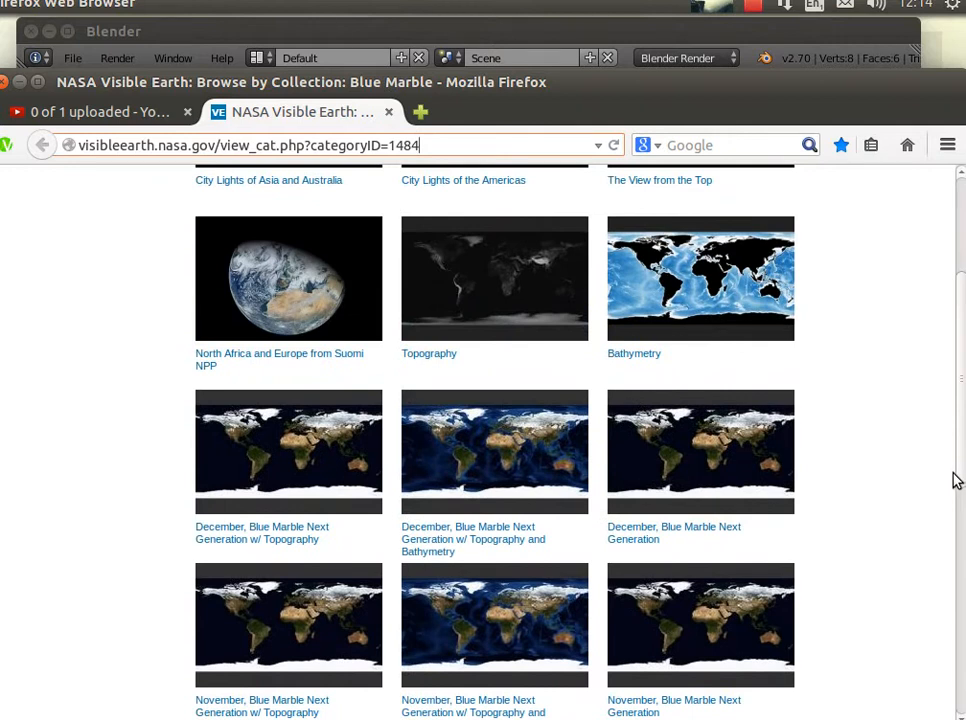
pyautogui.scroll(-5, 955, 478)
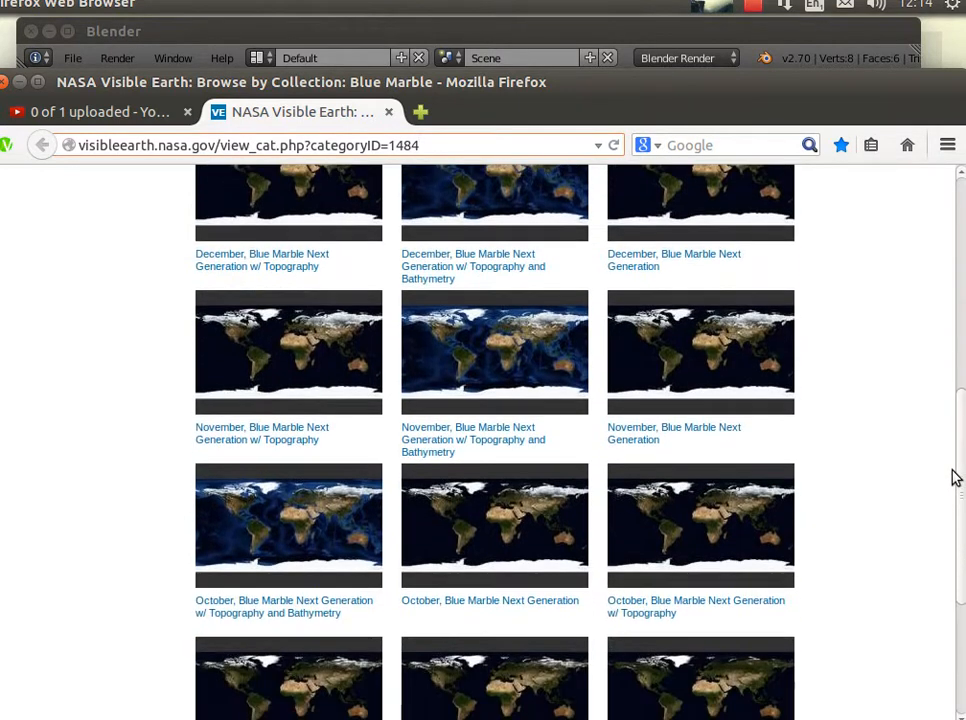
pyautogui.scroll(3, 955, 478)
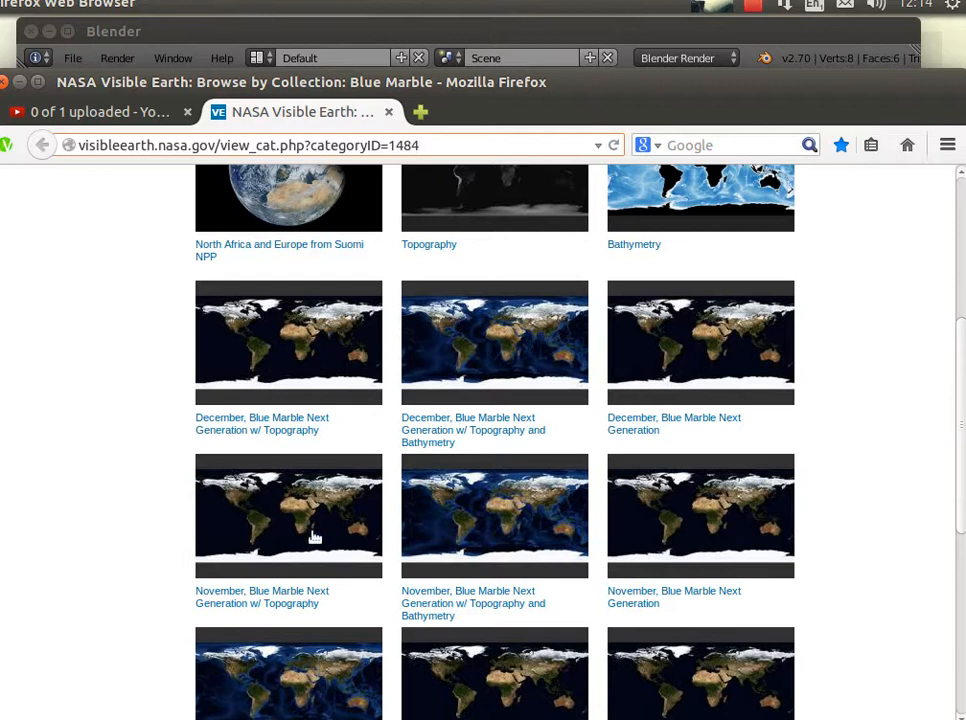
pyautogui.scroll(-1, 472, 440)
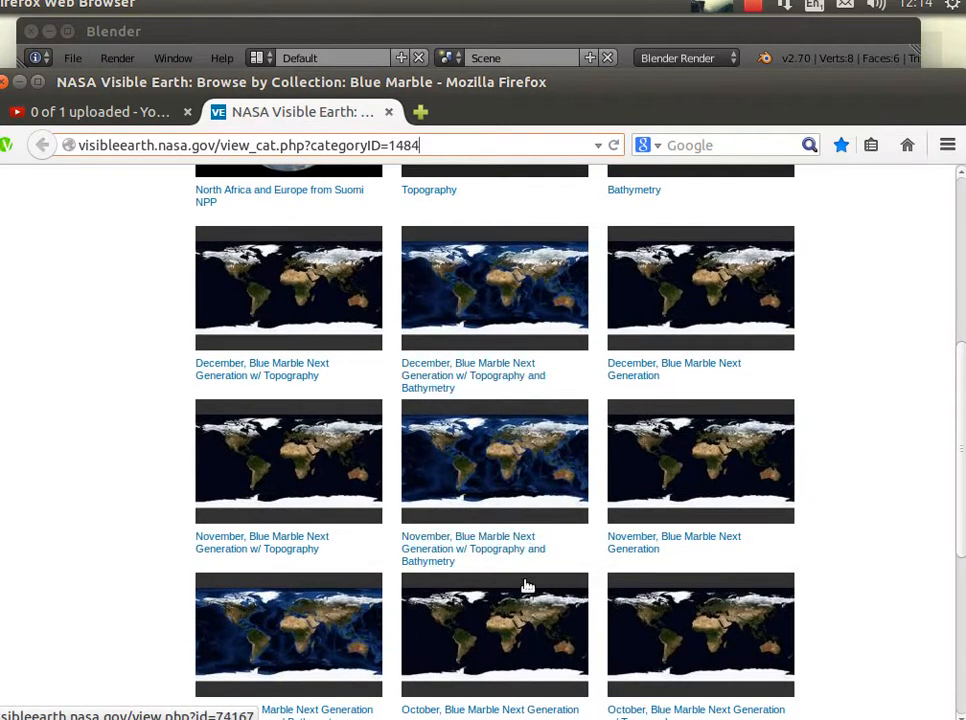
pyautogui.scroll(-2, 527, 590)
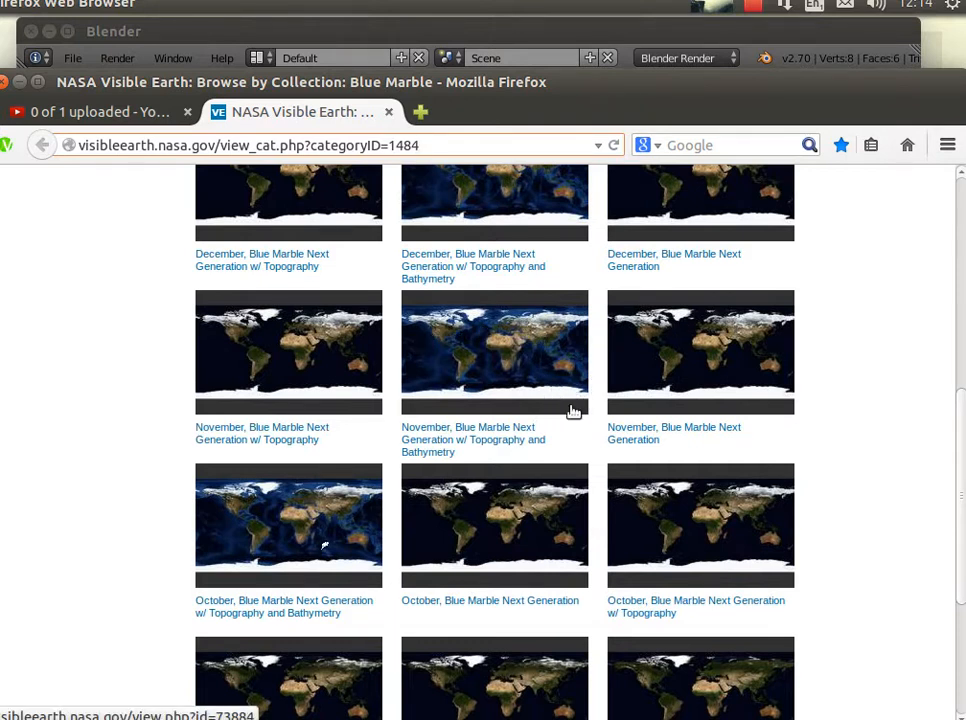
pyautogui.scroll(-2, 534, 493)
pyautogui.scroll(-3, 534, 493)
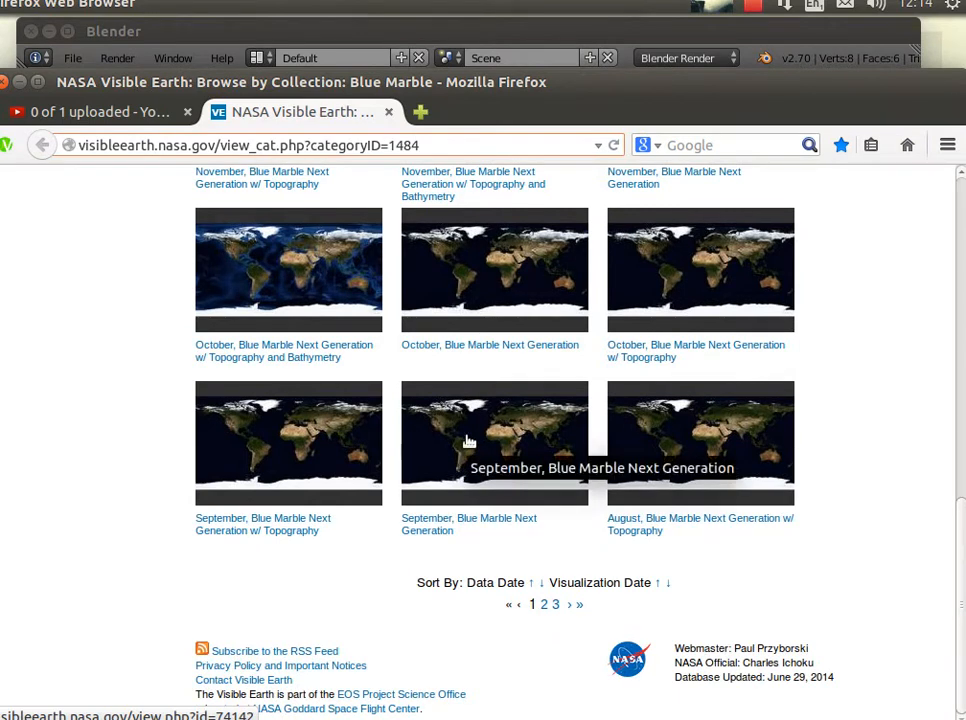
pyautogui.click(710, 443)
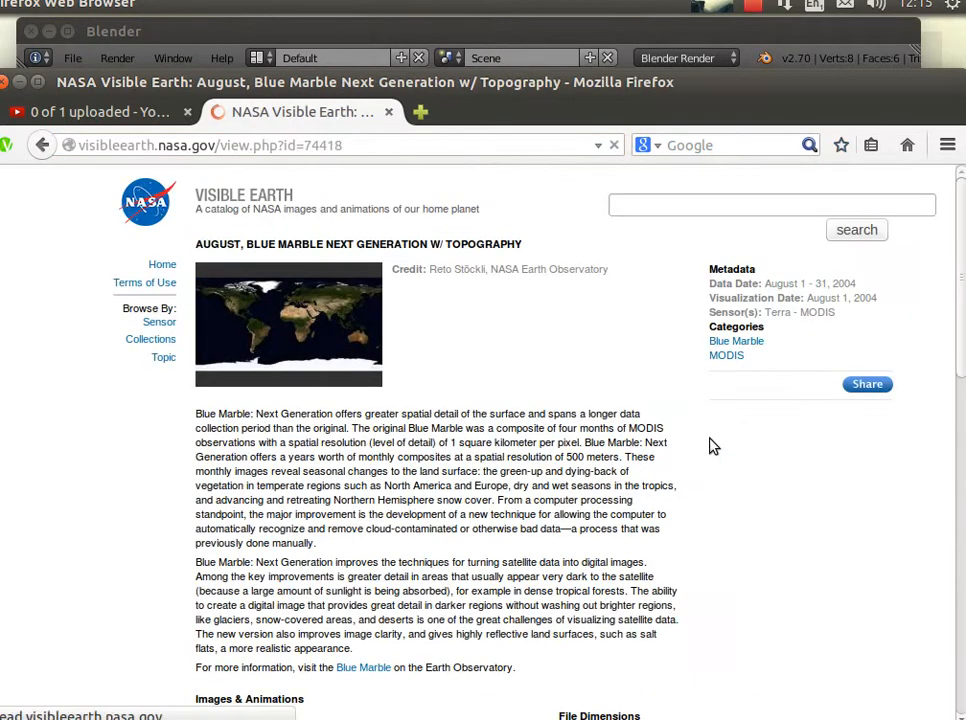
# Open world.topo.200408.3x5400x2700.jpg from the August page's file list and copy the image
pyautogui.scroll(-3, 374, 572)
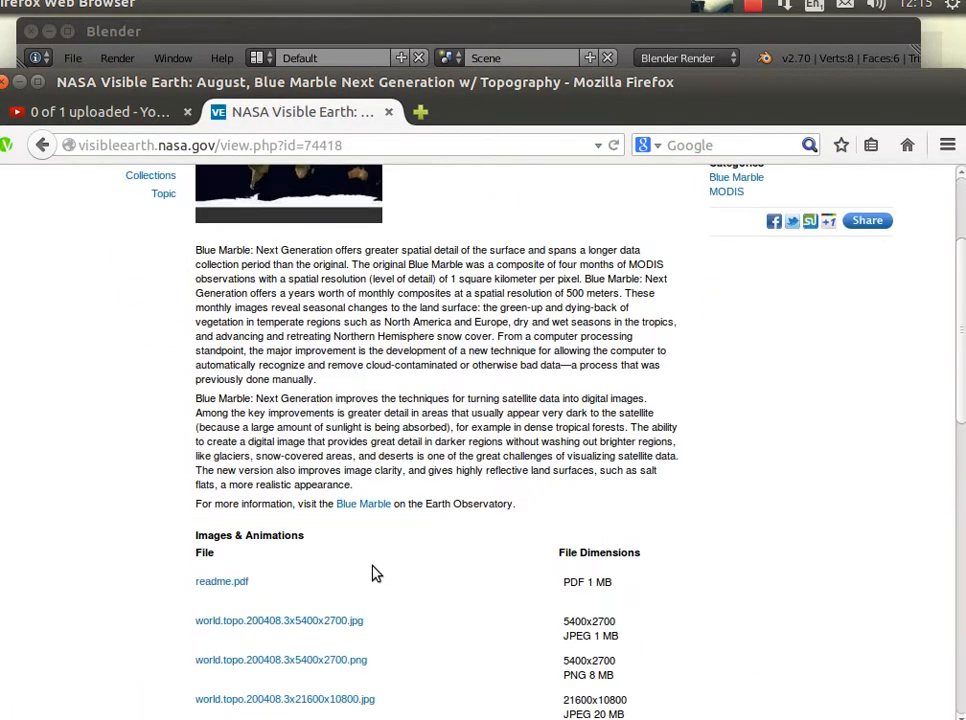
pyautogui.scroll(-2, 400, 570)
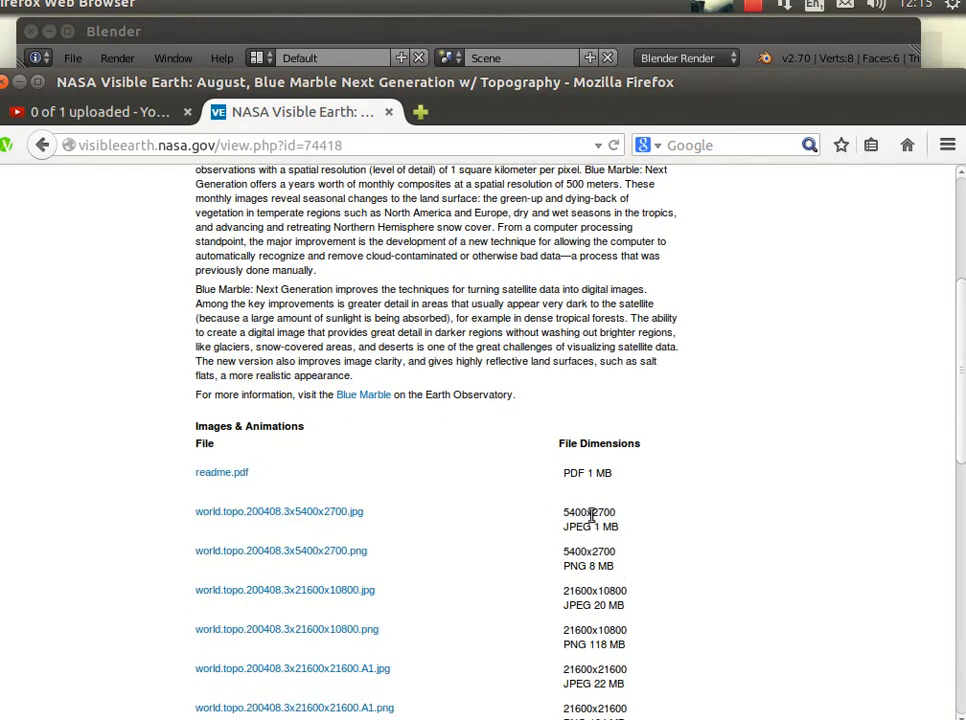
pyautogui.click(273, 514)
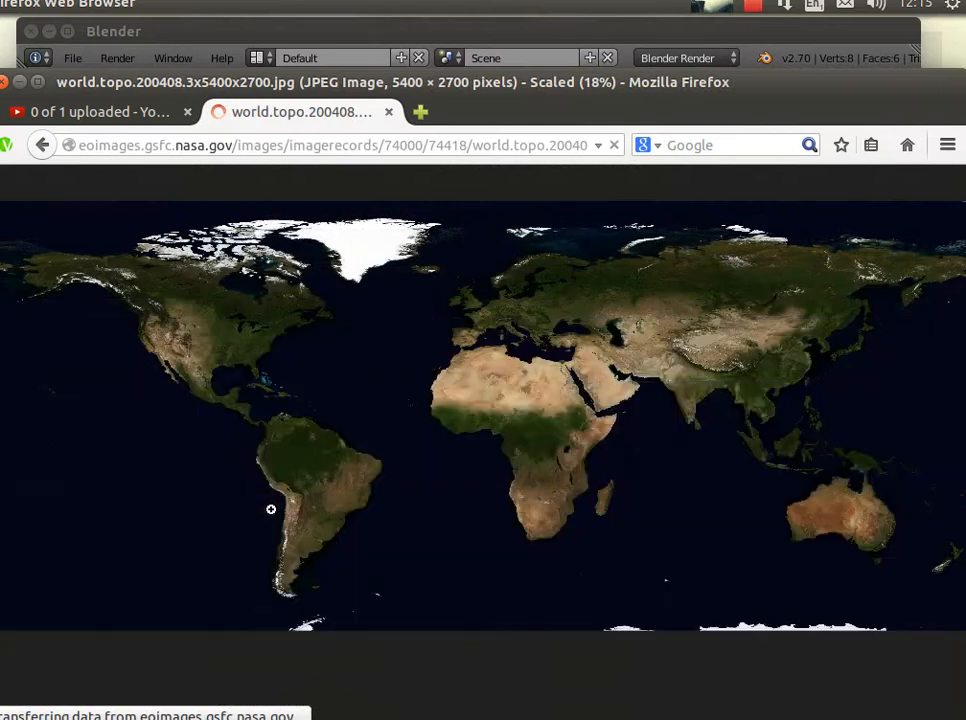
pyautogui.rightClick(524, 372)
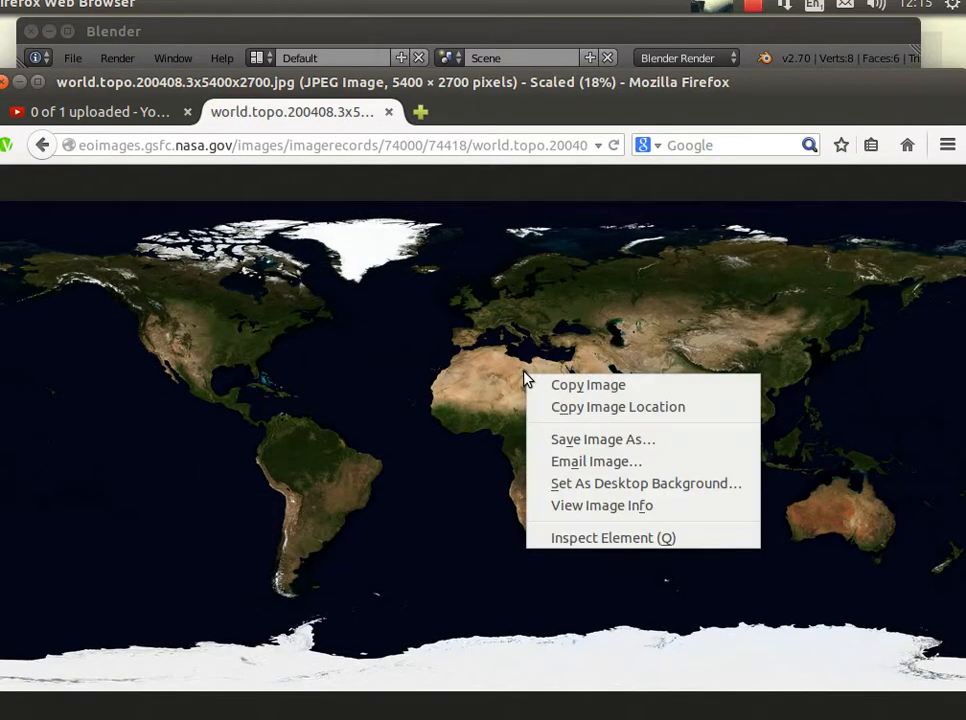
pyautogui.click(575, 386)
# Switch to GIMP and paste the copied world map as a new image
pyautogui.click(14, 508)
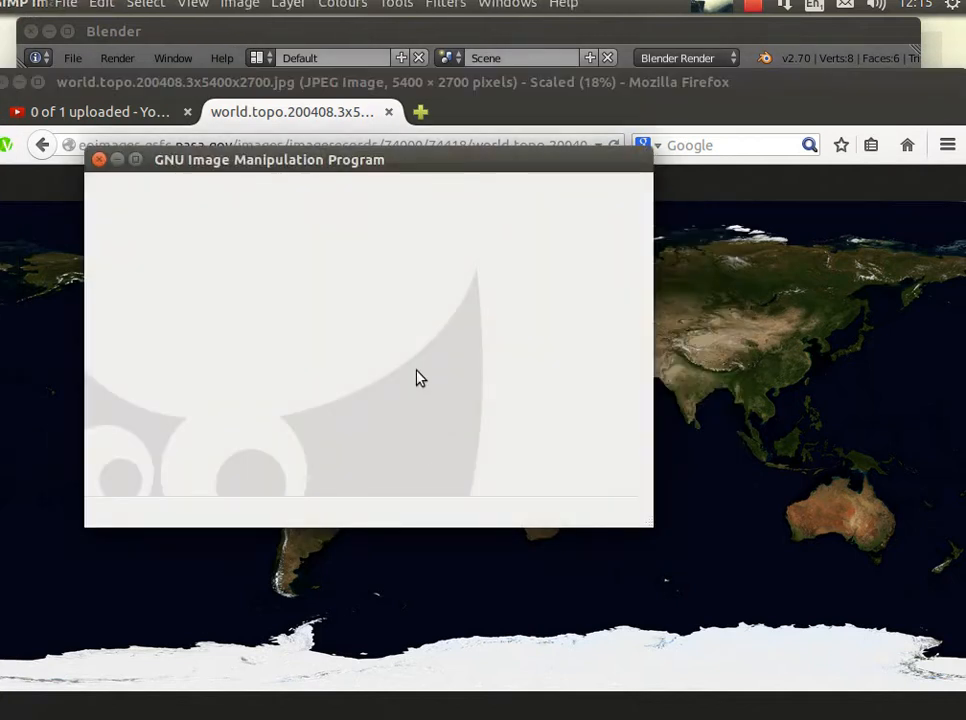
pyautogui.rightClick(320, 272)
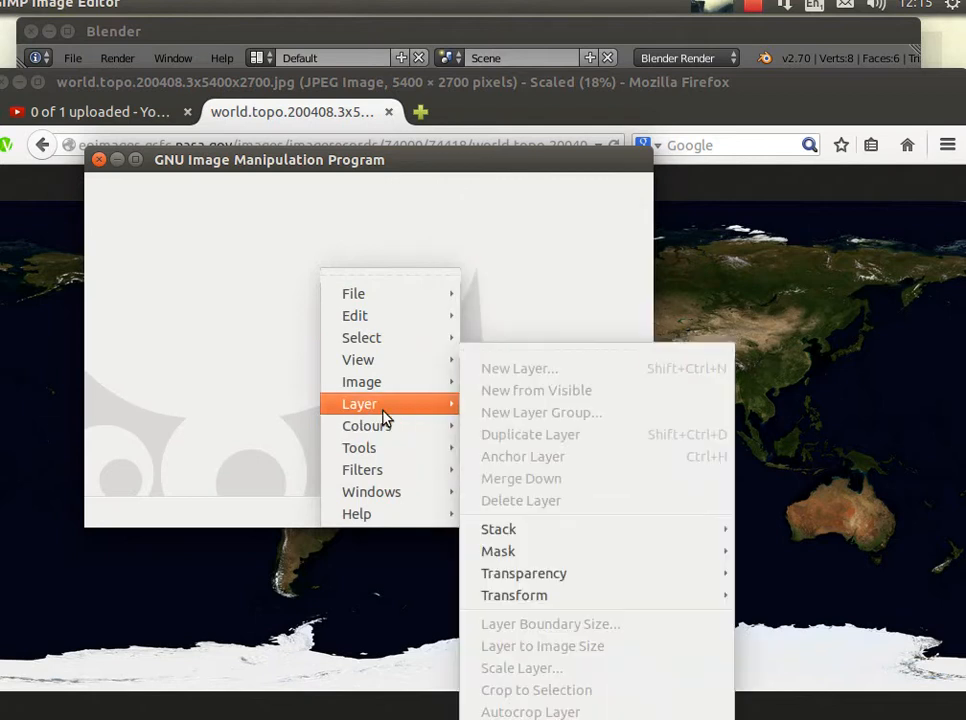
pyautogui.moveTo(388, 392)
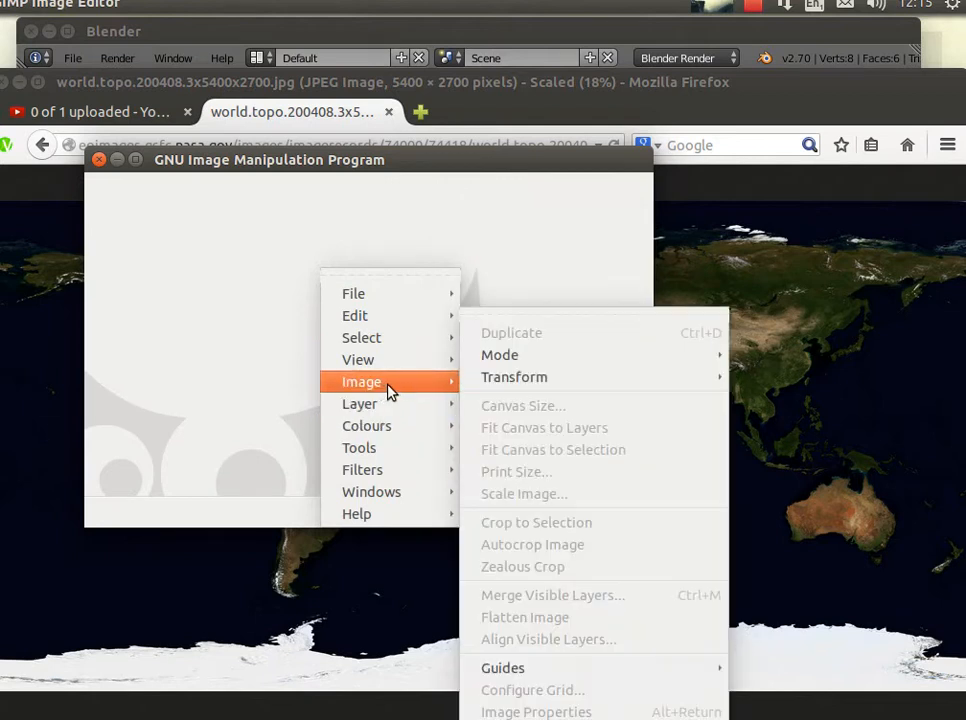
pyautogui.moveTo(384, 320)
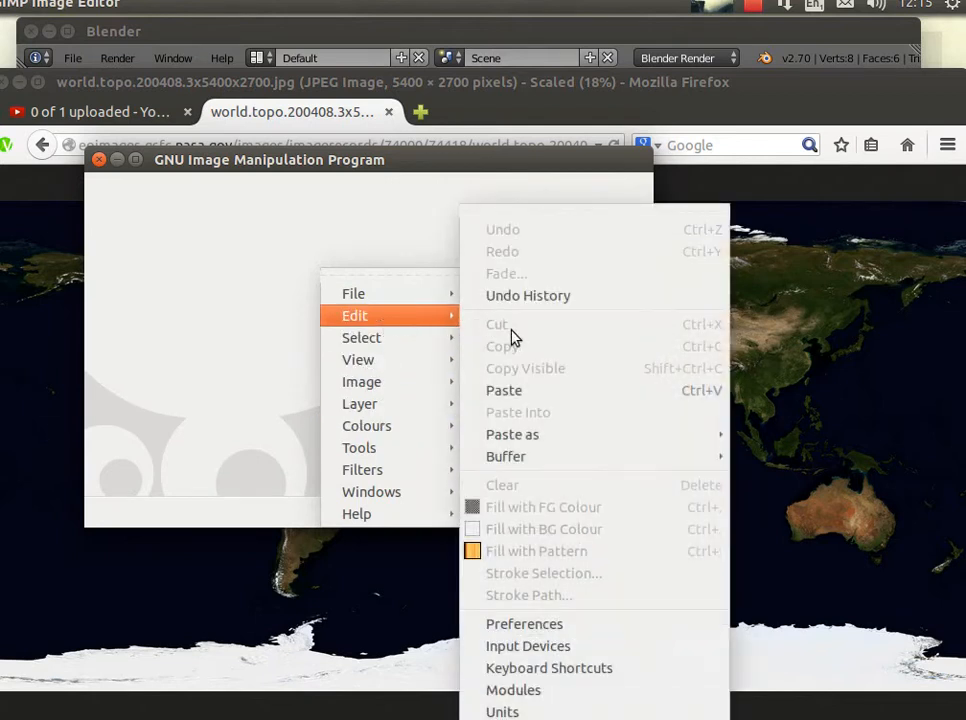
pyautogui.click(515, 392)
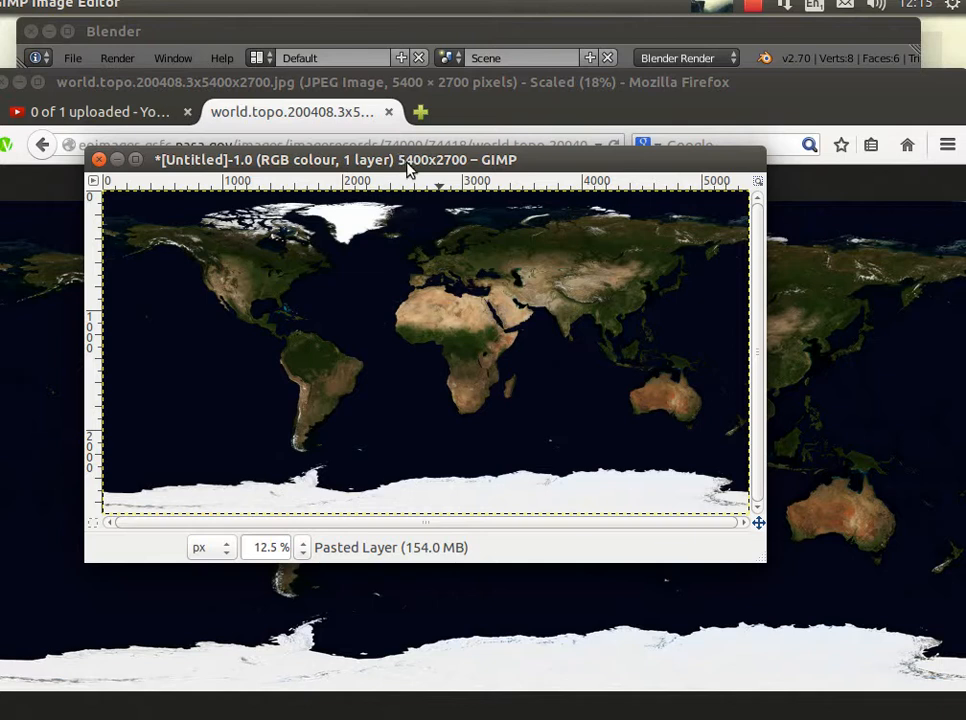
# Scale the world map image to a width of 3000 px, keeping its proportions
pyautogui.moveTo(170, 15)
pyautogui.click(241, 6)
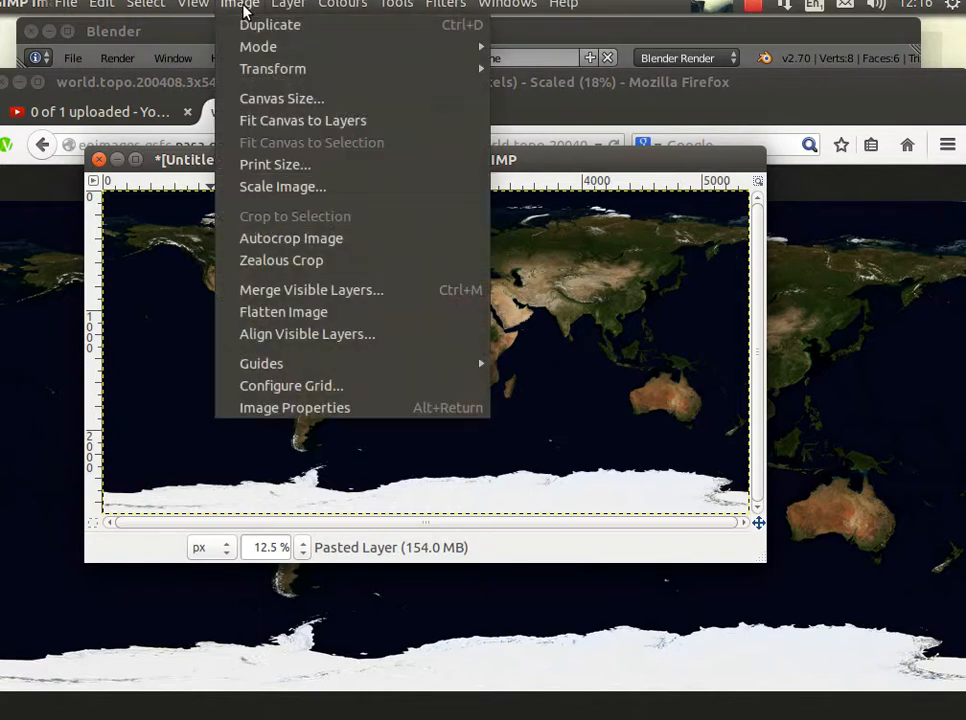
pyautogui.click(303, 191)
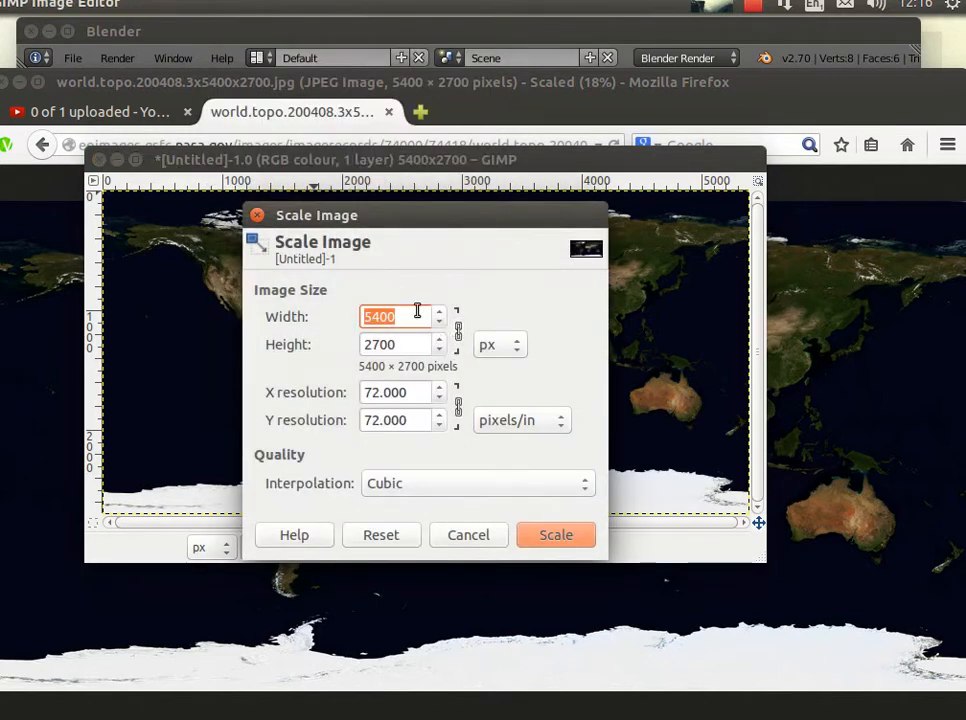
pyautogui.write('3000')
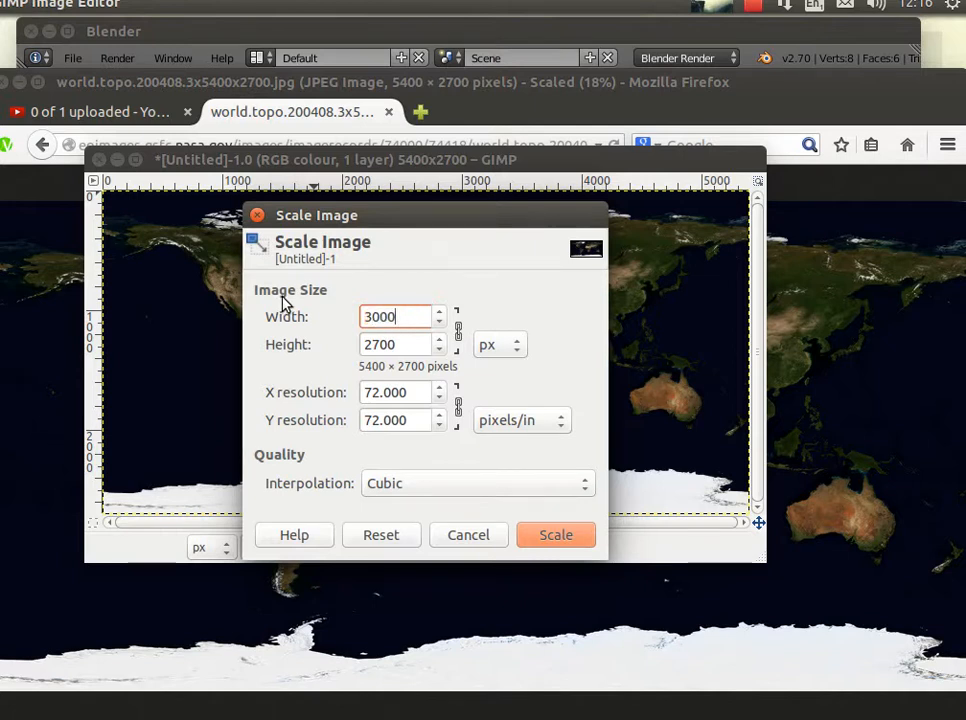
pyautogui.click(555, 535)
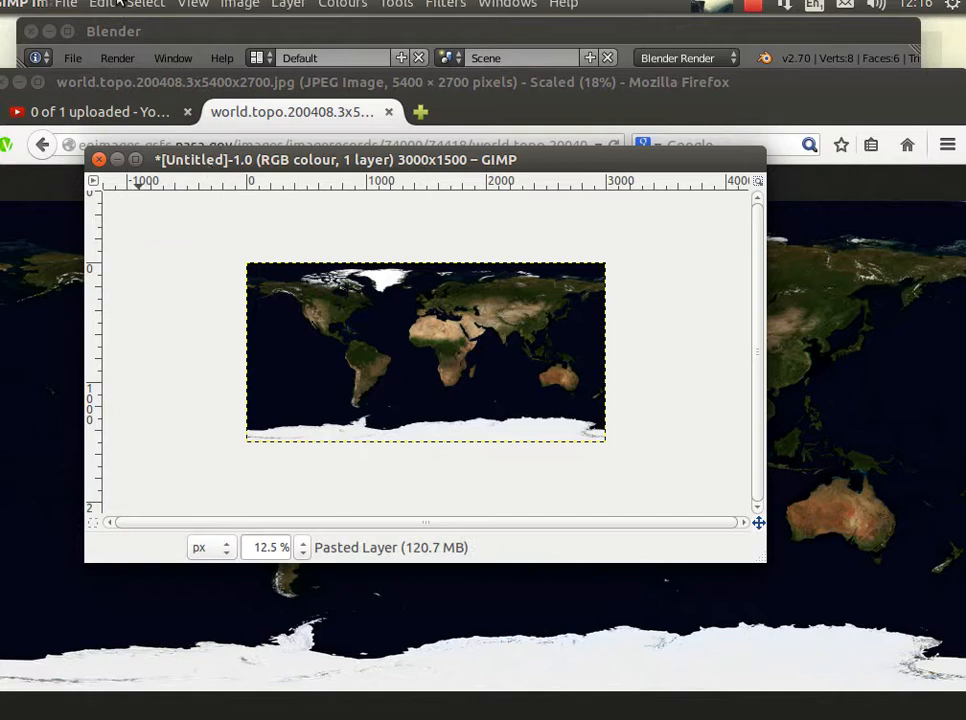
# Start exporting the scaled map and choose the ship-visit folder on the Desktop as the destination
pyautogui.click(103, 5)
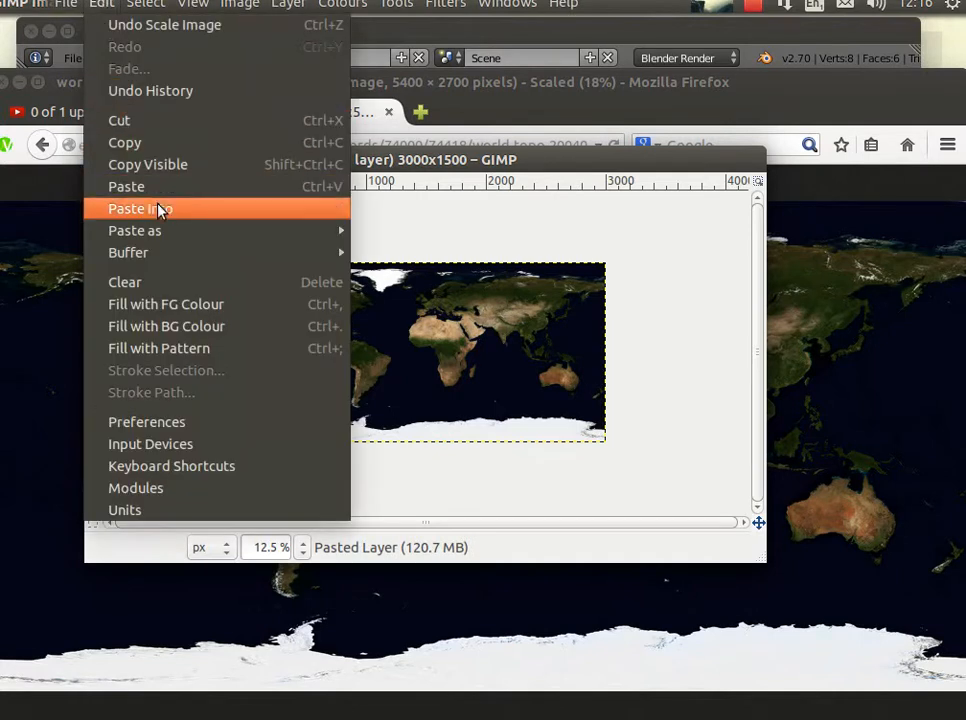
pyautogui.moveTo(61, 5)
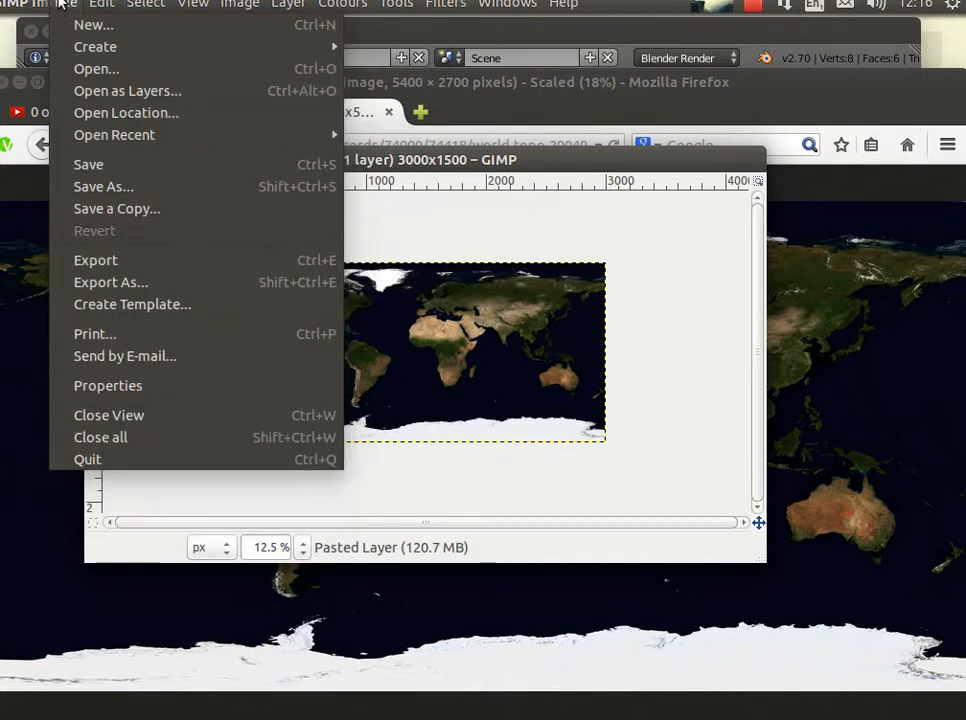
pyautogui.click(123, 282)
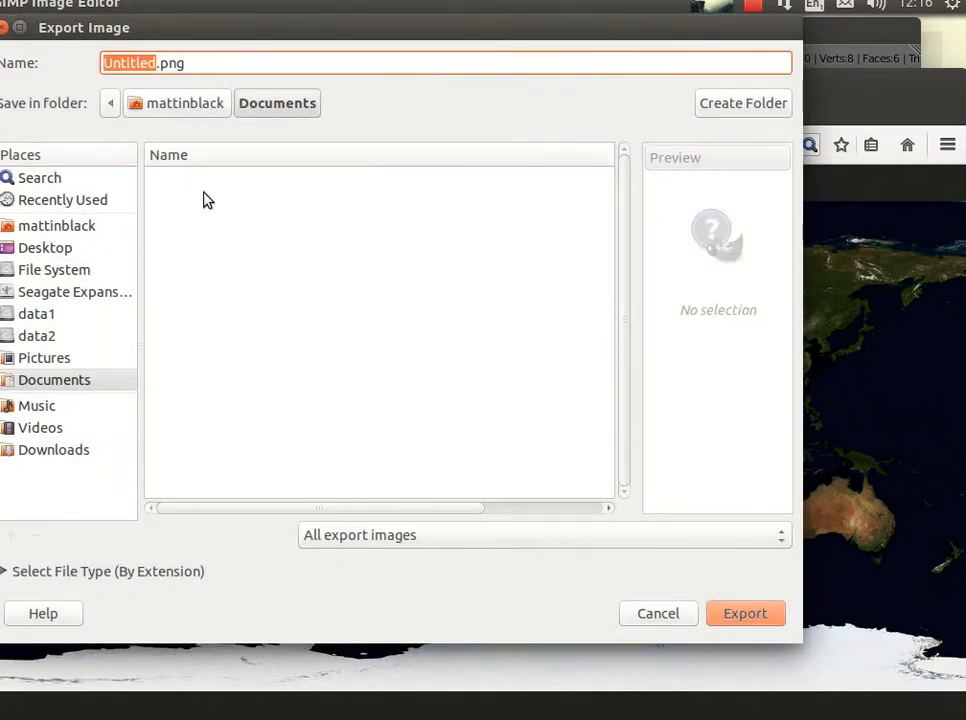
pyautogui.click(50, 248)
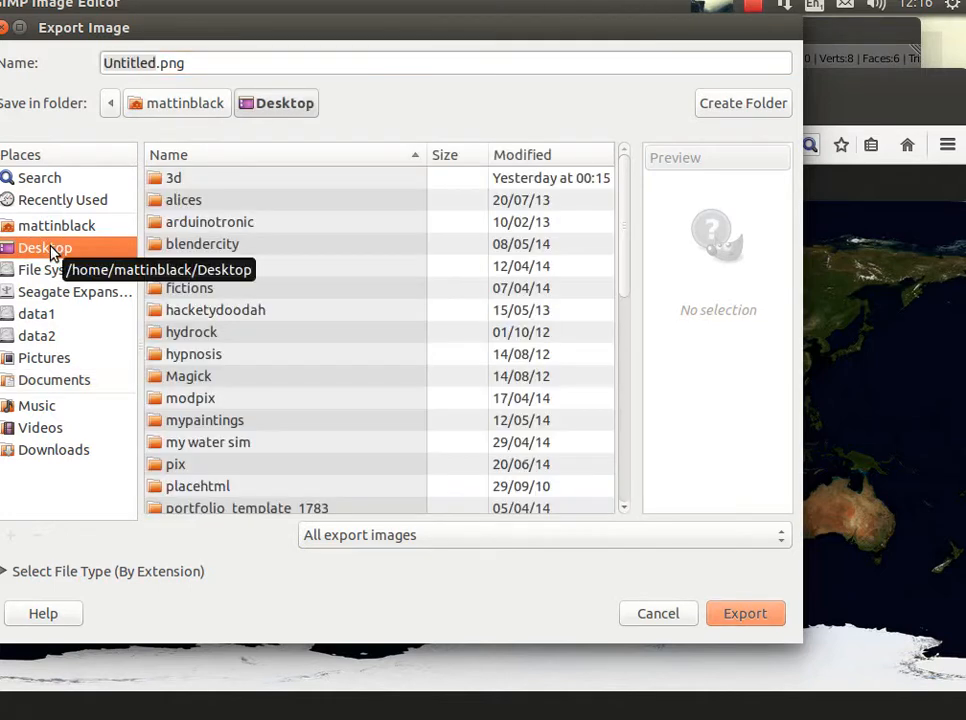
pyautogui.scroll(-5, 222, 470)
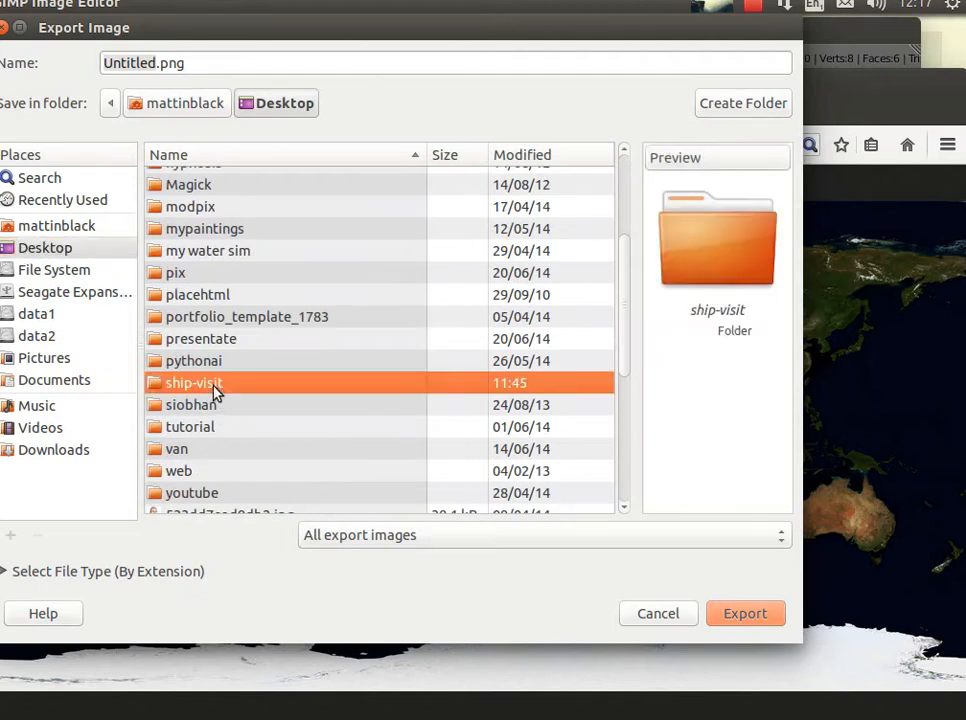
pyautogui.doubleClick(214, 387)
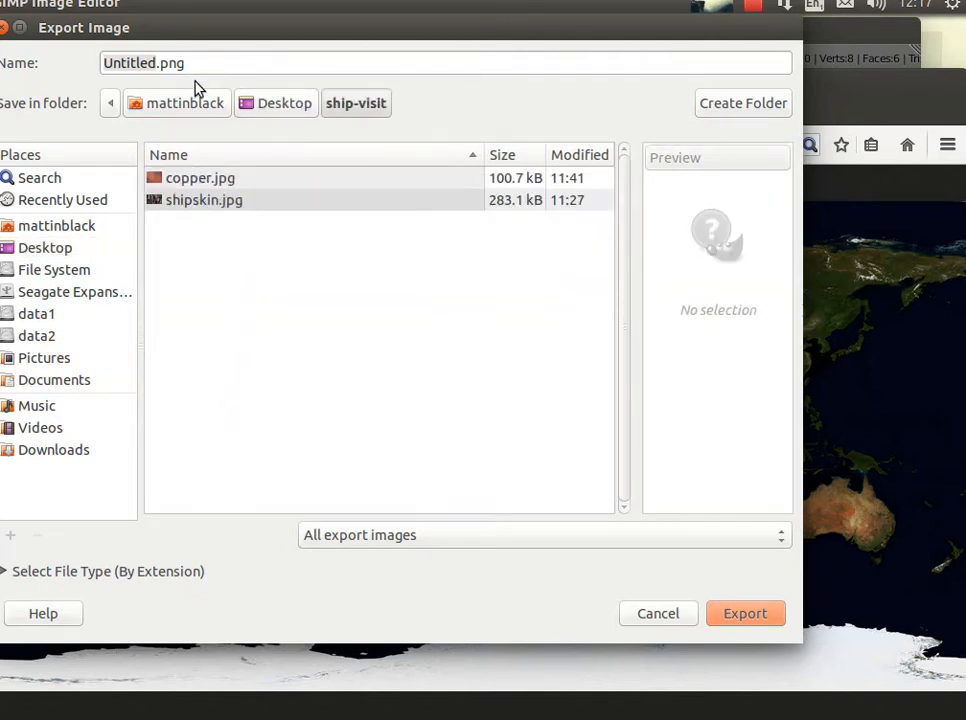
# Name the export eartbase.jpg and export it as a JPEG with quality 90
pyautogui.click(153, 64)
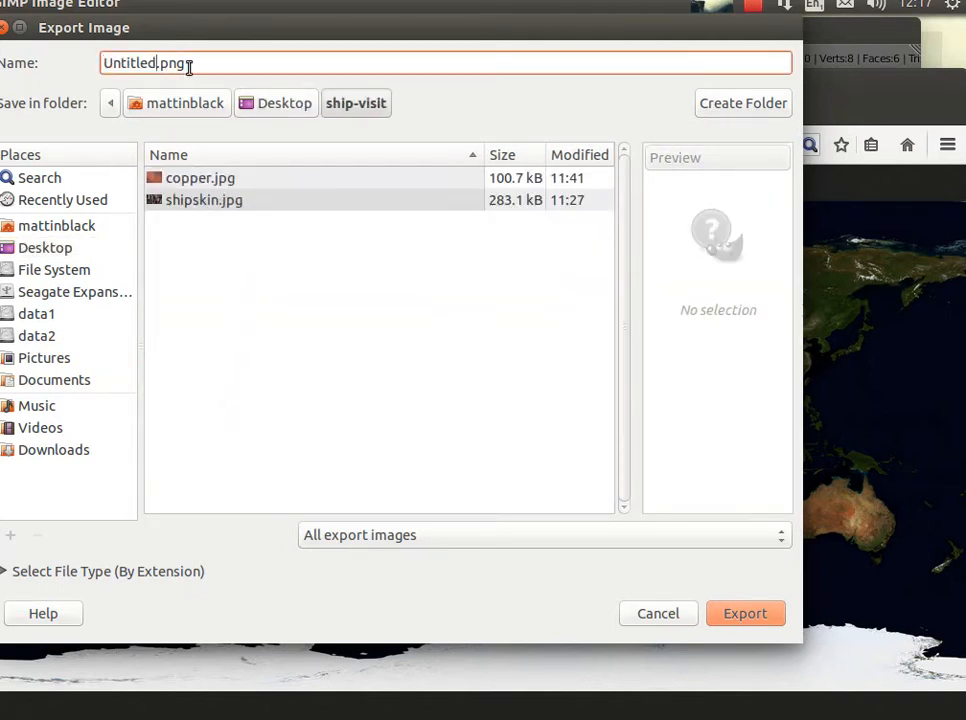
pyautogui.hotkey('ctrl', 'a')
pyautogui.write('ea')
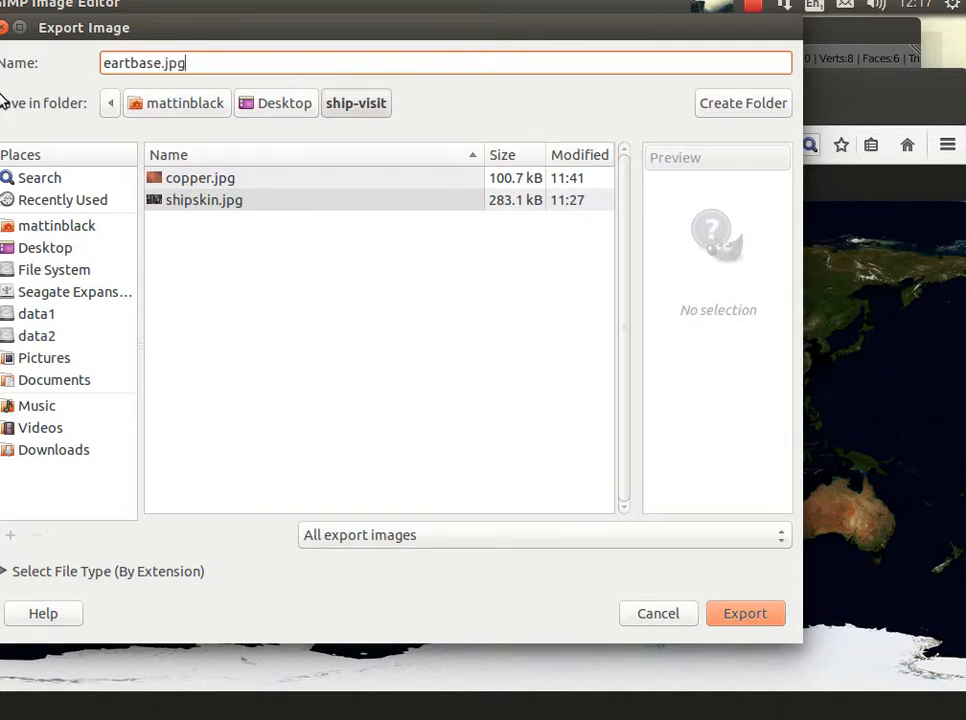
pyautogui.press('Return')
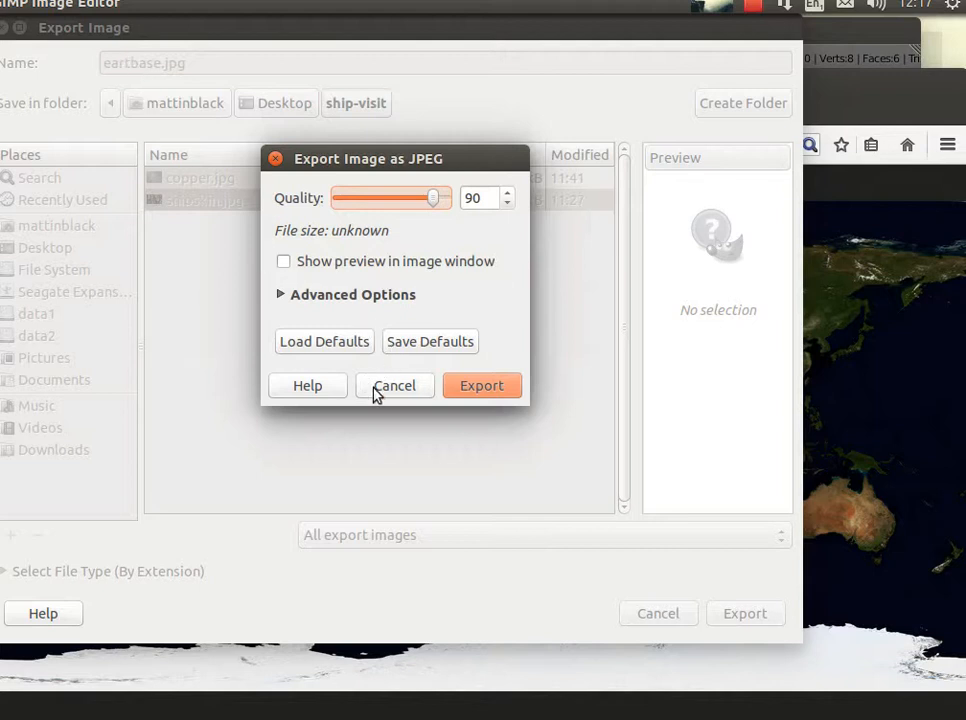
pyautogui.click(474, 394)
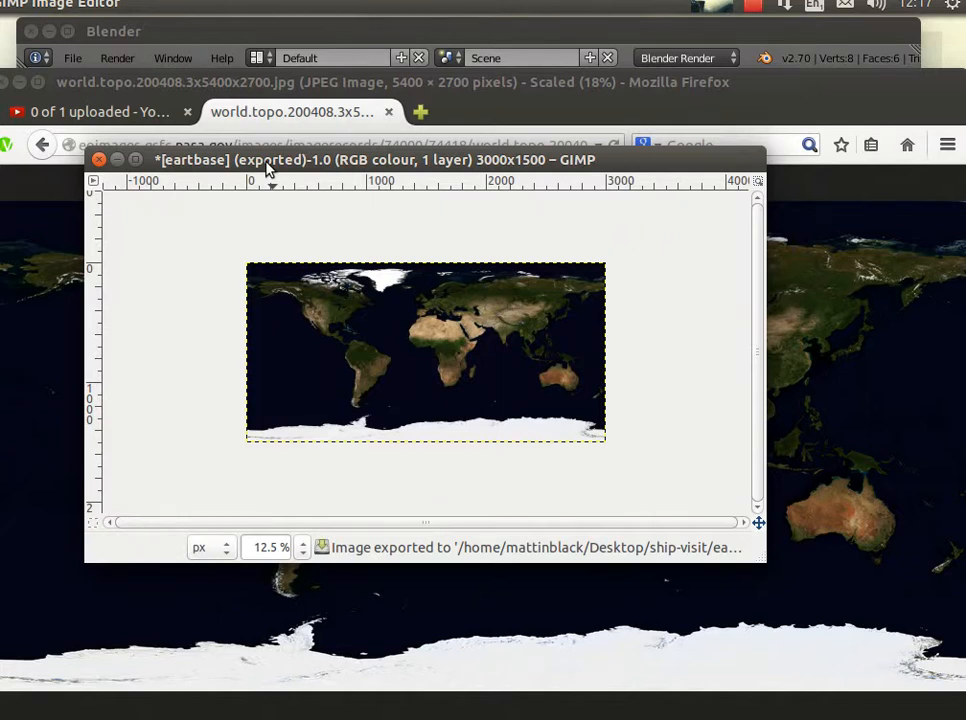
# Close the exported world map image, discarding its changes, and return in Firefox to the Blue Marble collection listing
pyautogui.click(98, 159)
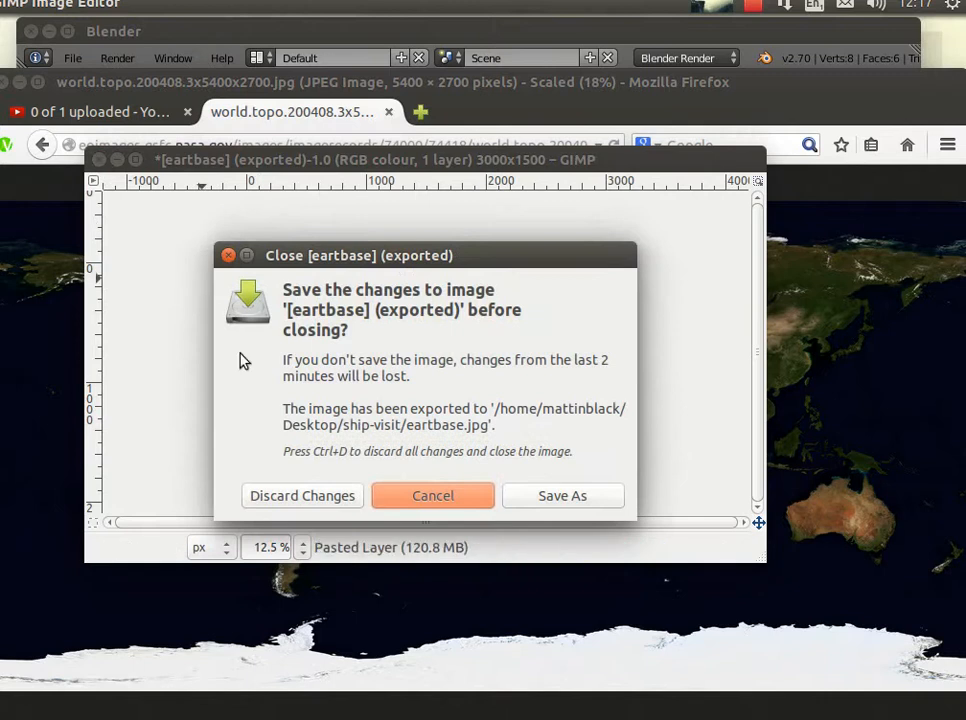
pyautogui.click(308, 498)
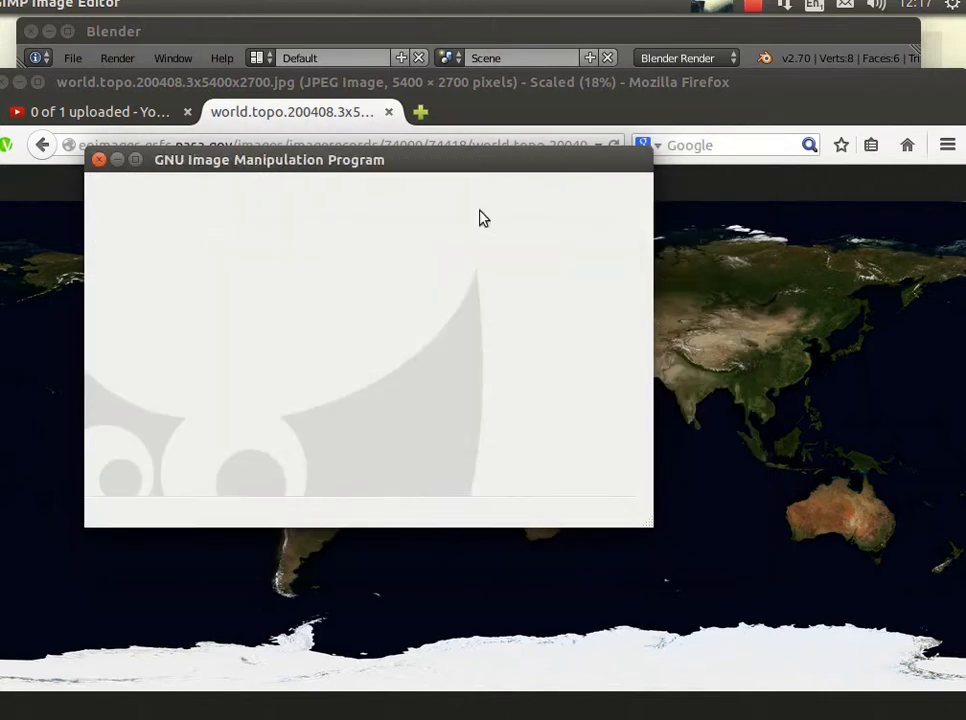
pyautogui.click(571, 109)
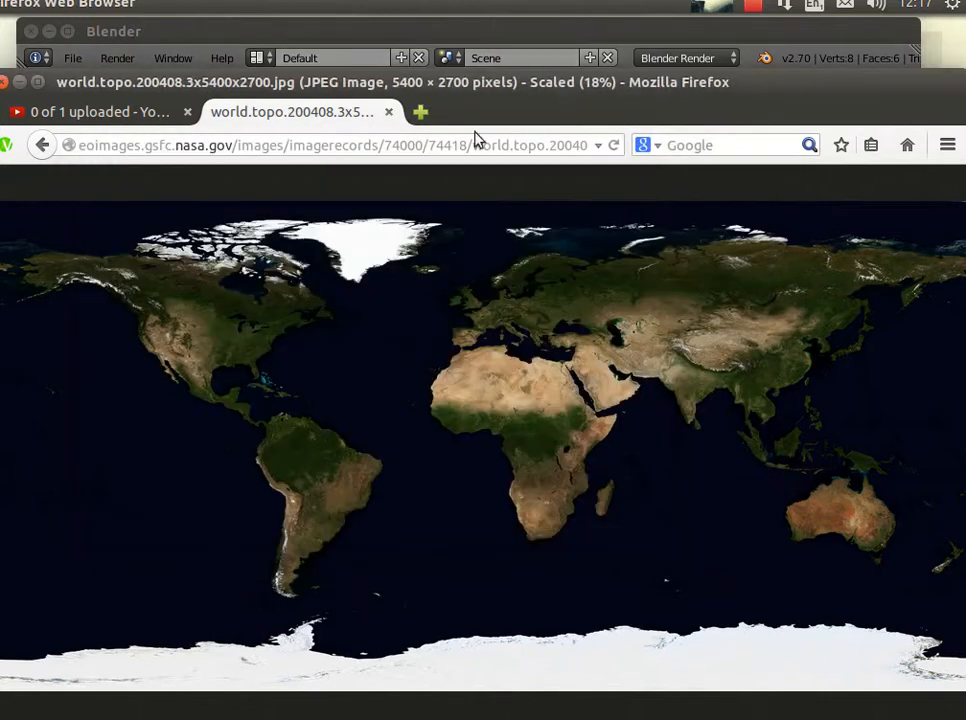
pyautogui.click(43, 145)
pyautogui.click(43, 145)
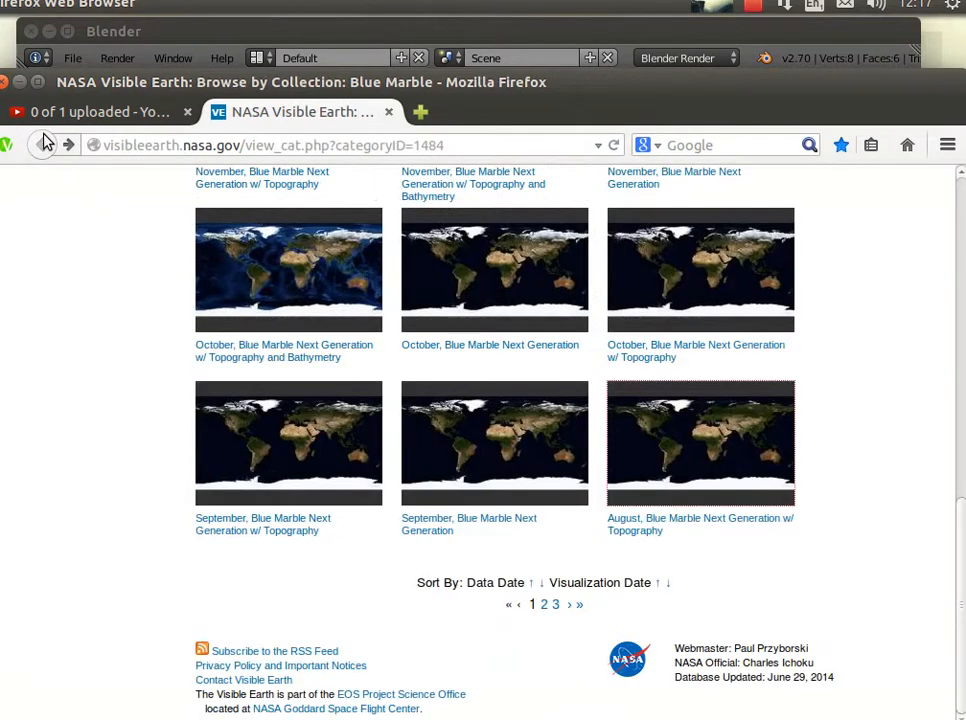
# Browse to page 3 of the Blue Marble collection and open the Blue Marble: Clouds record
pyautogui.click(547, 606)
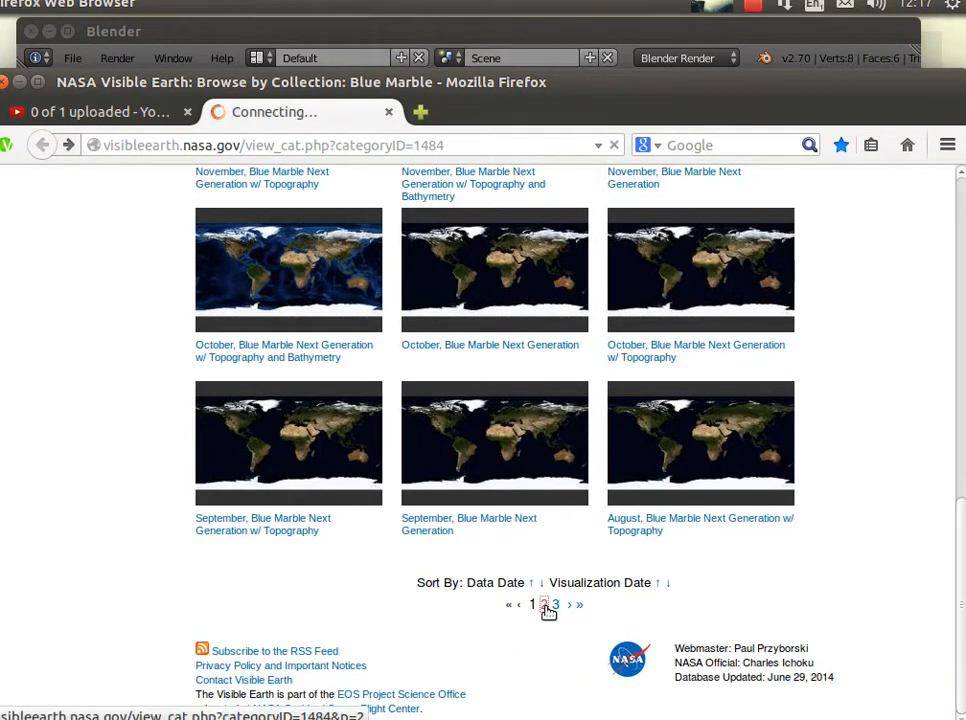
pyautogui.scroll(-5, 828, 500)
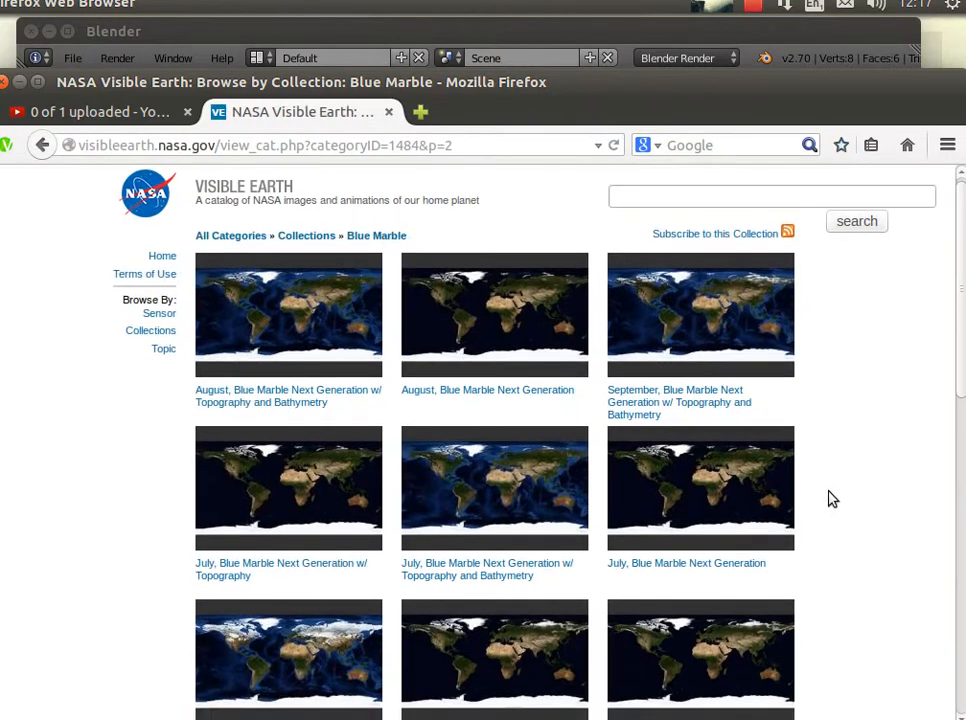
pyautogui.scroll(-8, 838, 500)
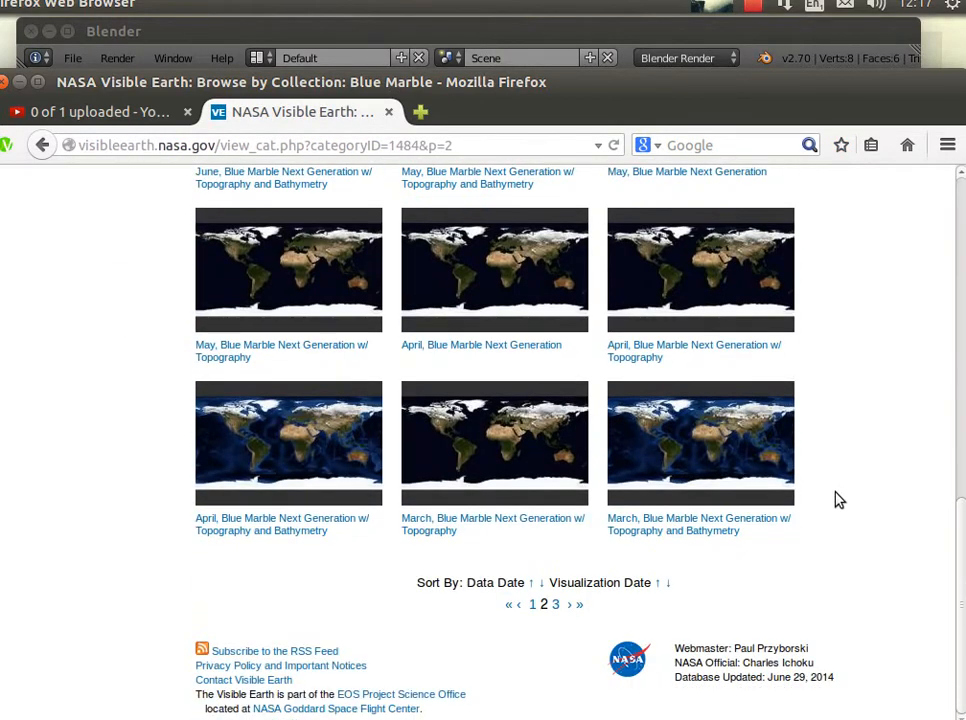
pyautogui.click(556, 606)
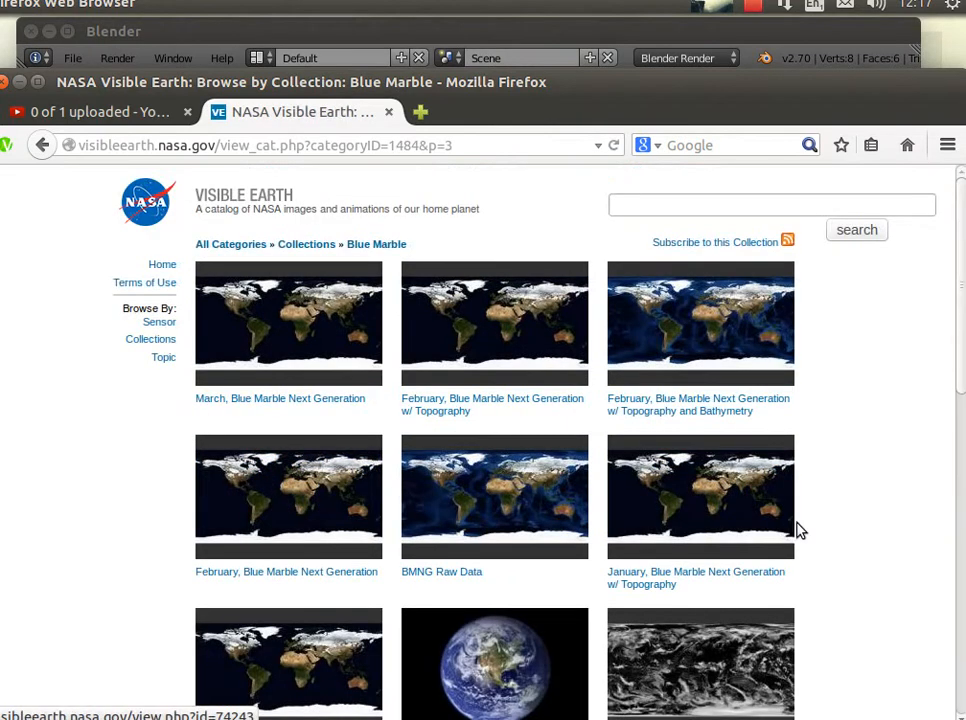
pyautogui.scroll(-5, 804, 506)
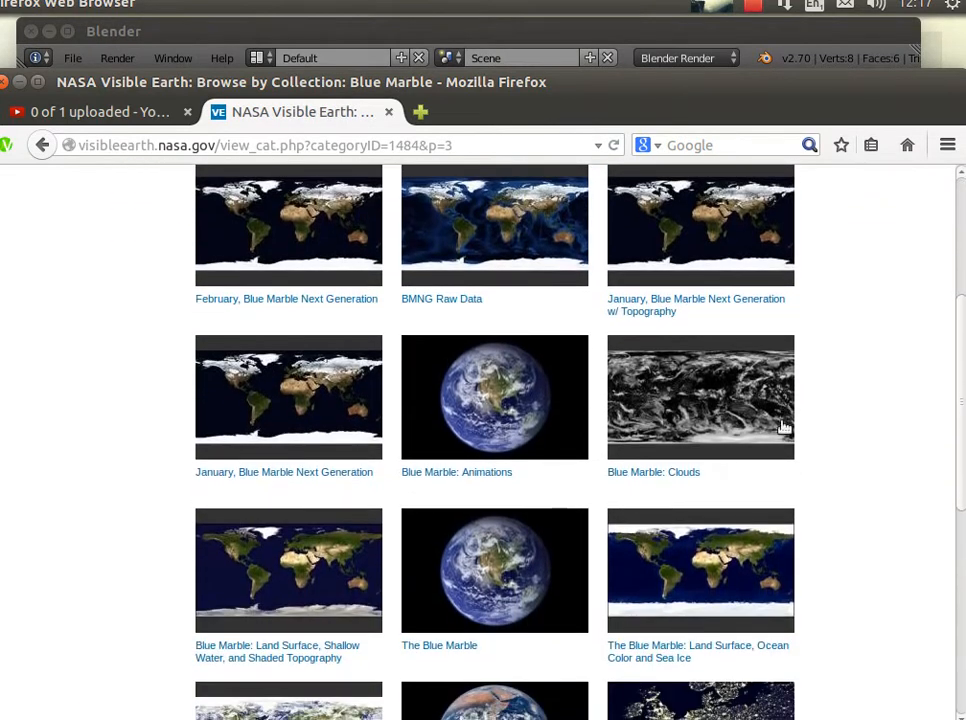
pyautogui.scroll(-3, 868, 455)
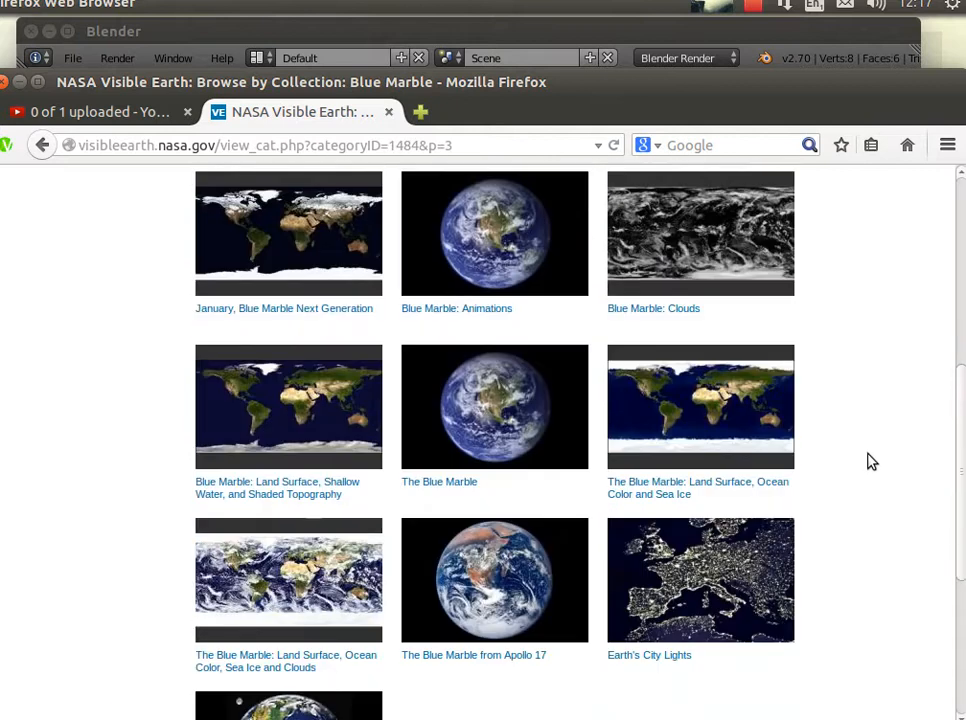
pyautogui.scroll(1, 870, 460)
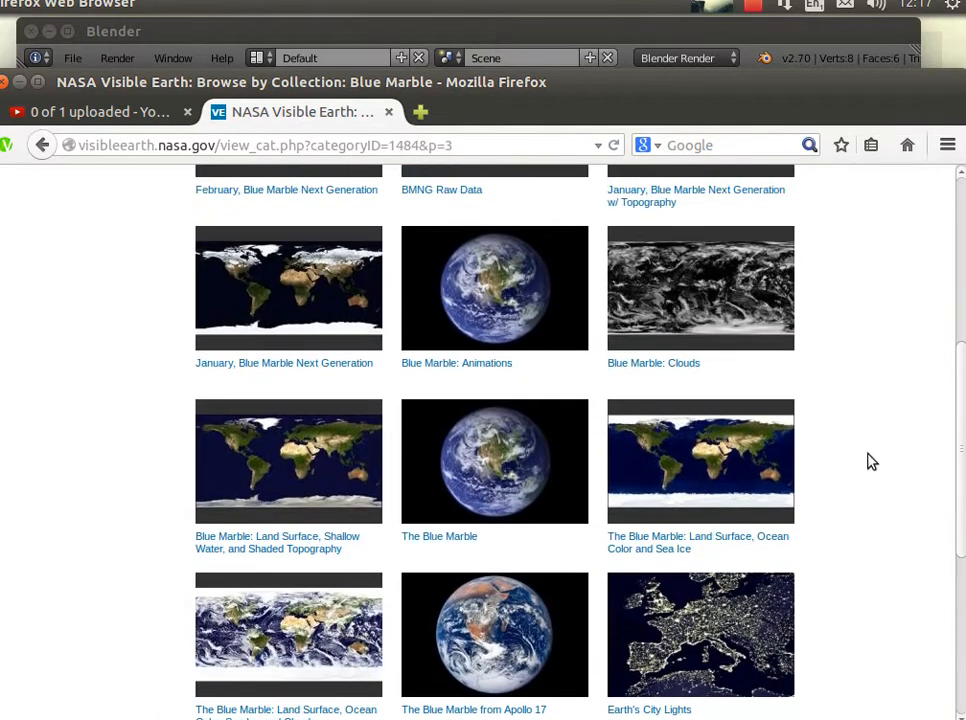
pyautogui.scroll(-4, 869, 461)
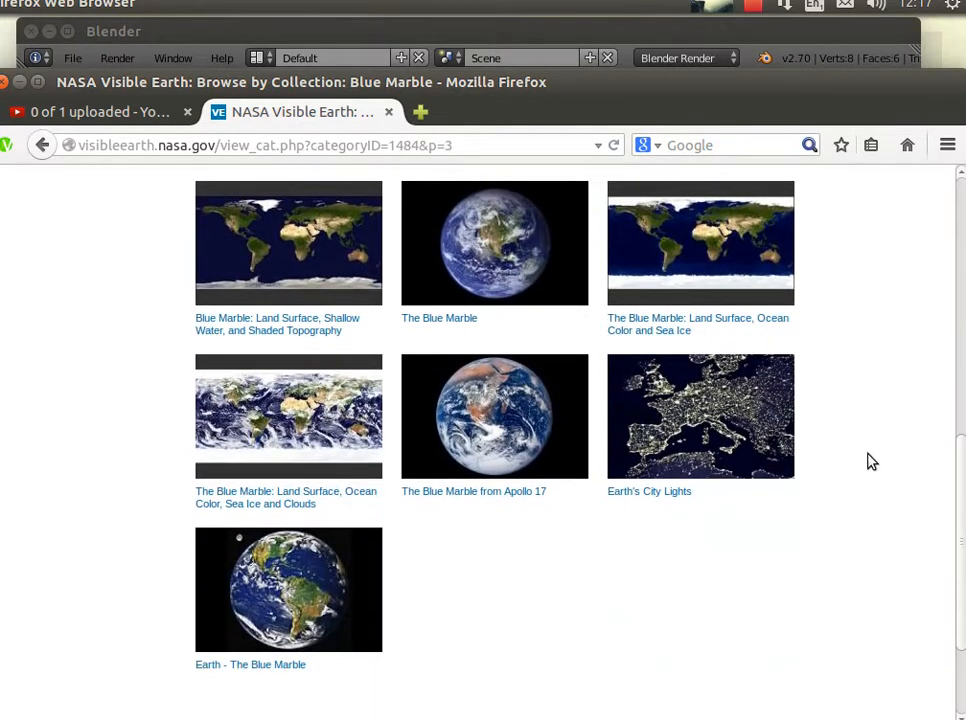
pyautogui.scroll(5, 868, 460)
pyautogui.click(608, 378)
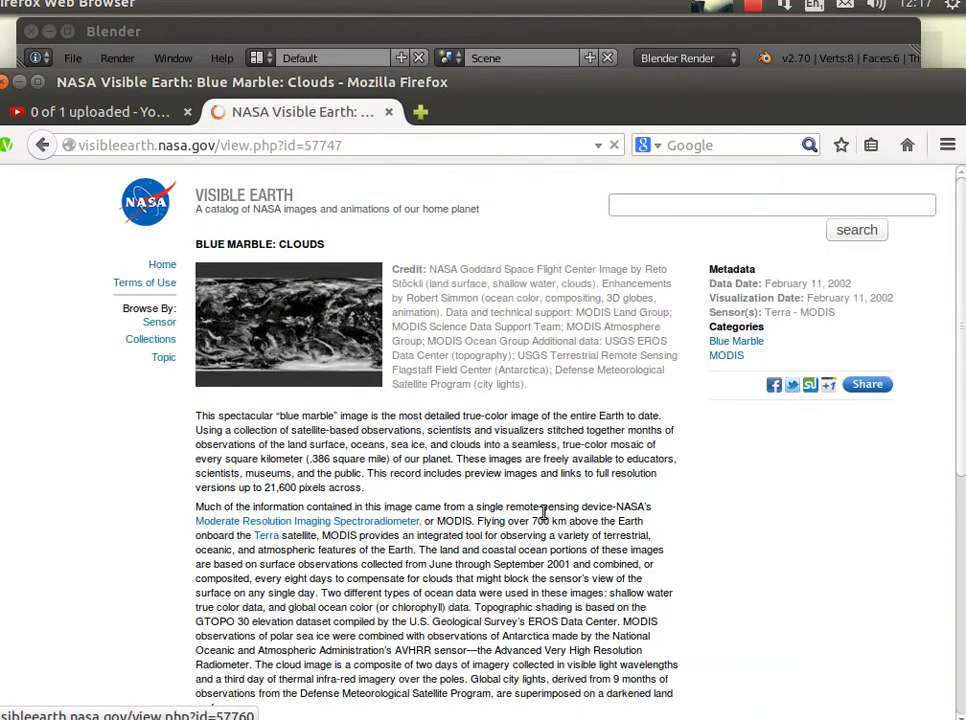
# Open the cloud_combined_2048.jpg file from the record's image list and copy the image
pyautogui.scroll(-11, 690, 545)
pyautogui.scroll(-1, 500, 525)
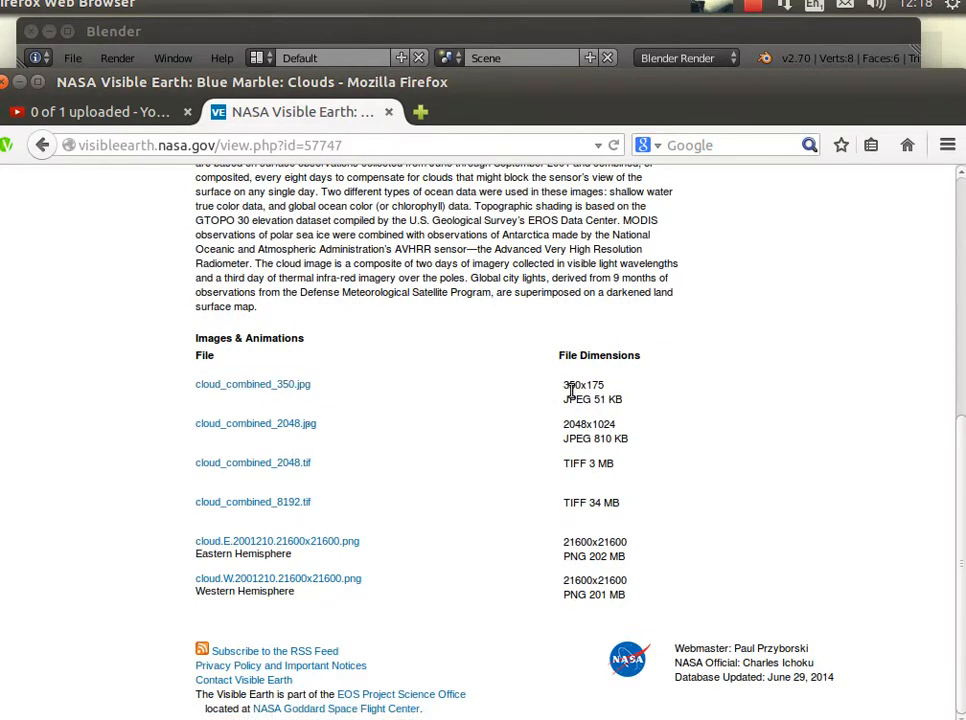
pyautogui.click(244, 428)
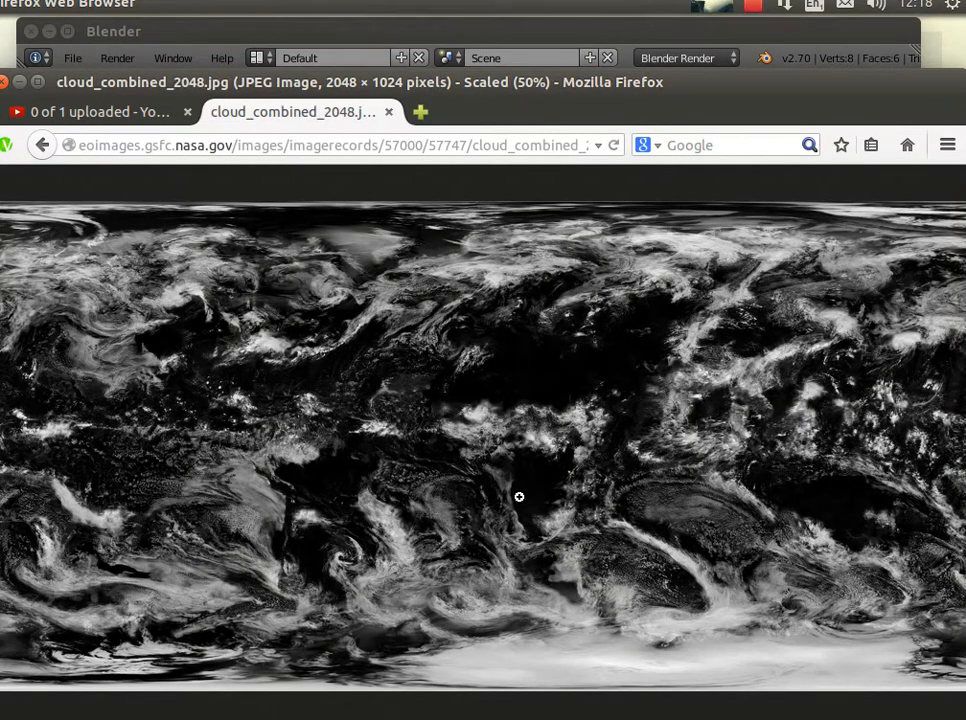
pyautogui.rightClick(390, 350)
pyautogui.rightClick(404, 360)
pyautogui.click(436, 373)
# Switch to GIMP and paste the copied cloud map as a new image
pyautogui.hotkey('alt', 'Tab')
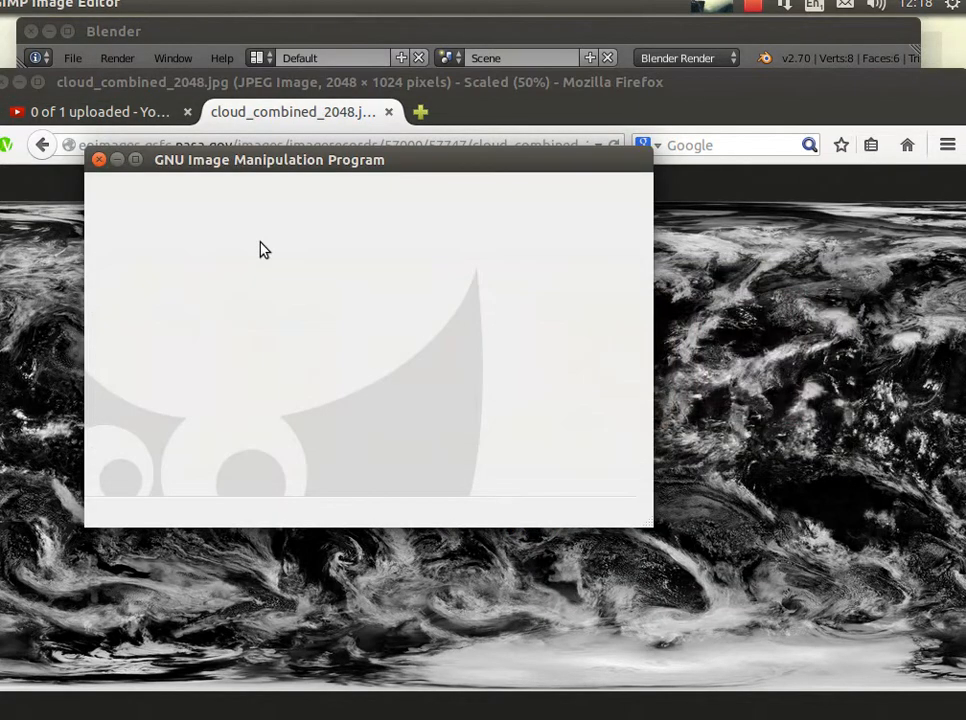
pyautogui.rightClick(279, 236)
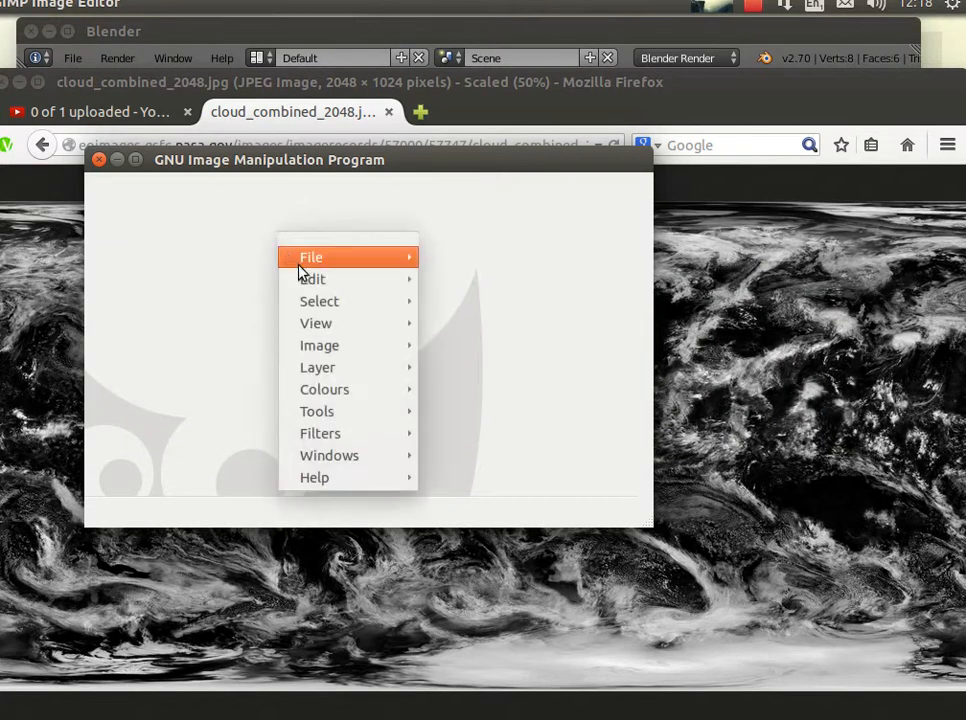
pyautogui.moveTo(380, 279)
pyautogui.click(472, 398)
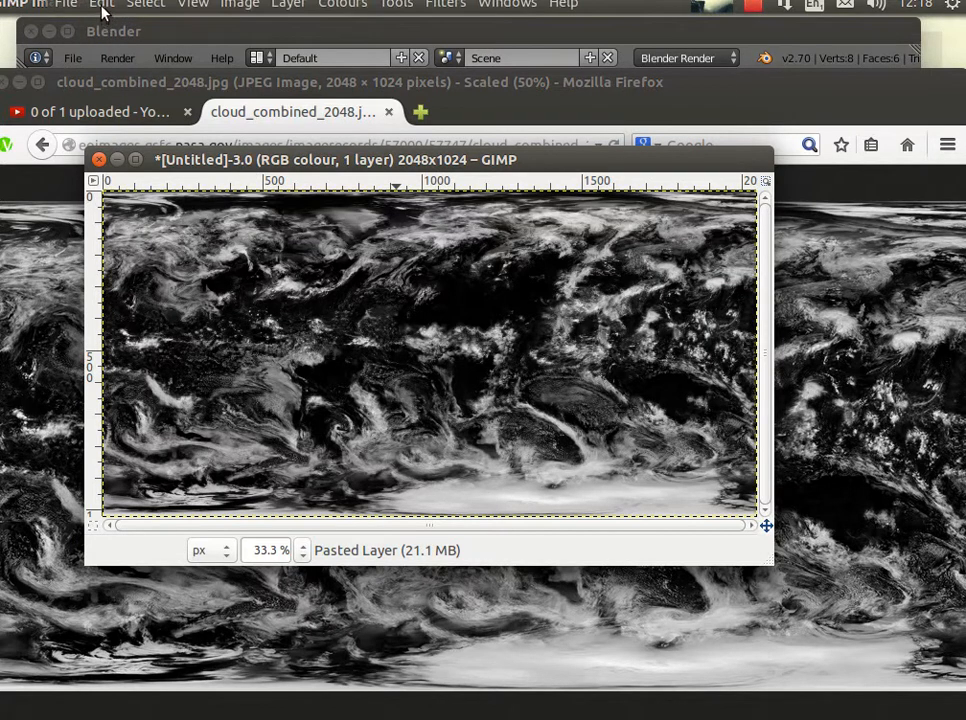
# Scale the cloud map image to 3000 px wide and 1500 px high
pyautogui.click(240, 5)
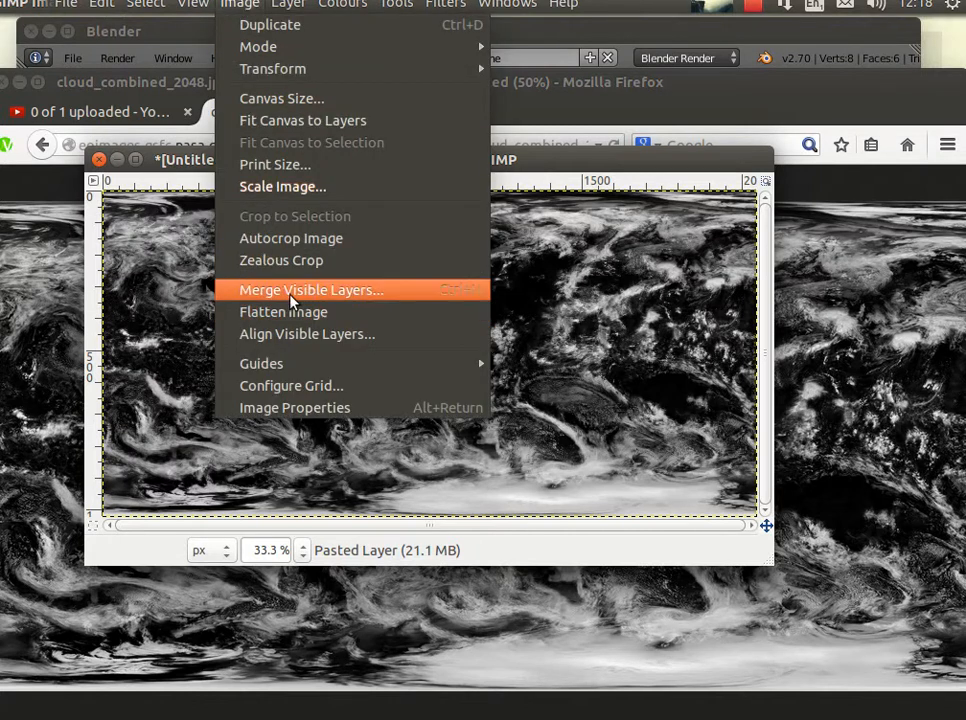
pyautogui.click(297, 188)
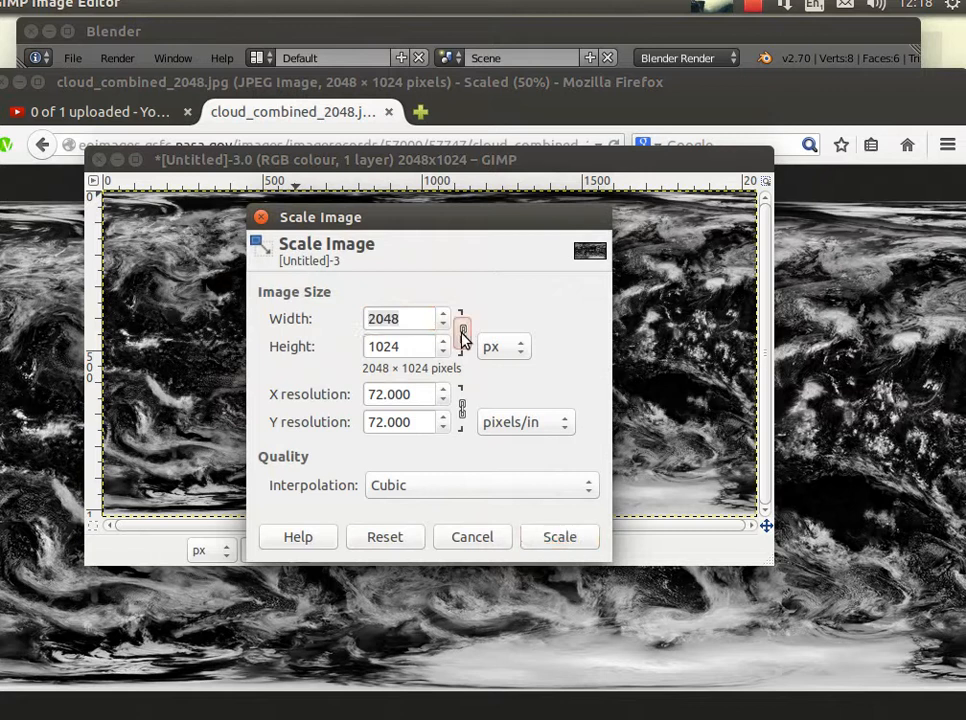
pyautogui.click(405, 319)
pyautogui.doubleClick(405, 319)
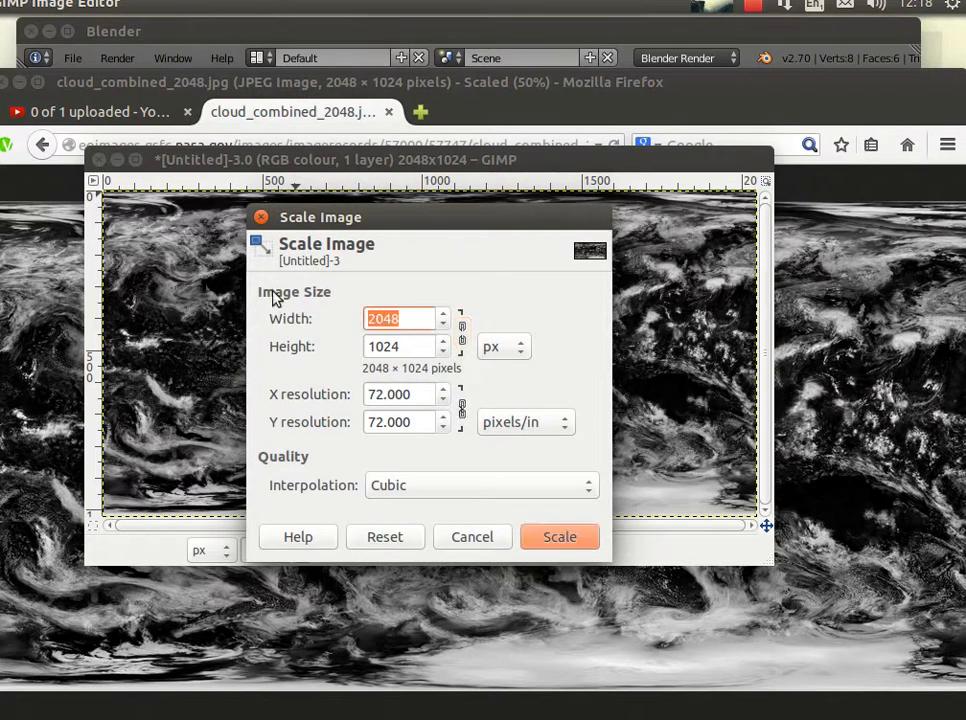
pyautogui.write('3000')
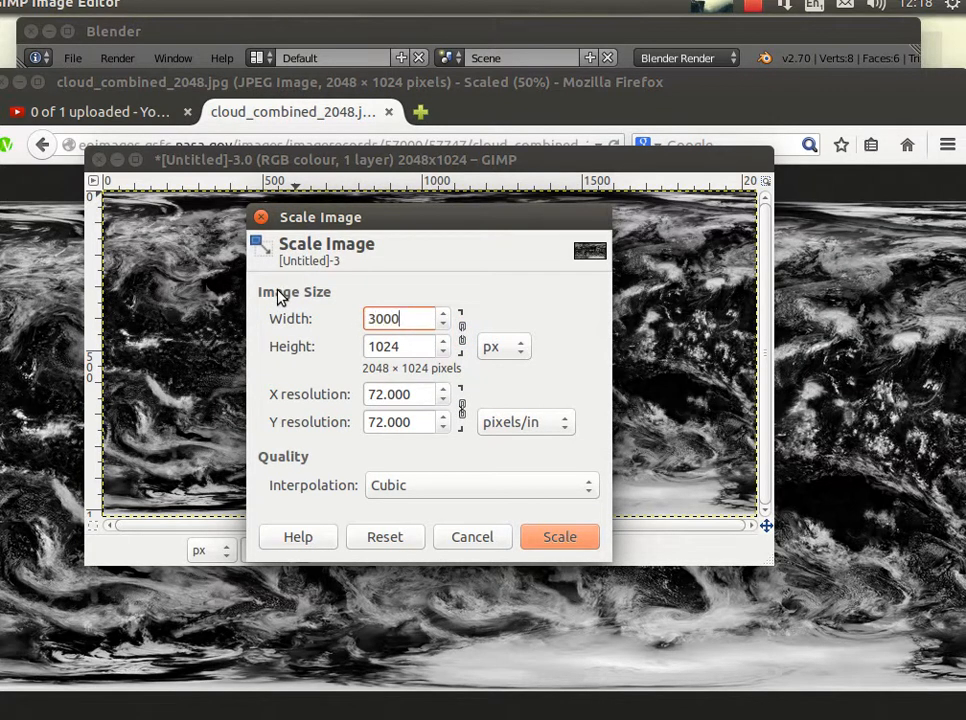
pyautogui.click(406, 345)
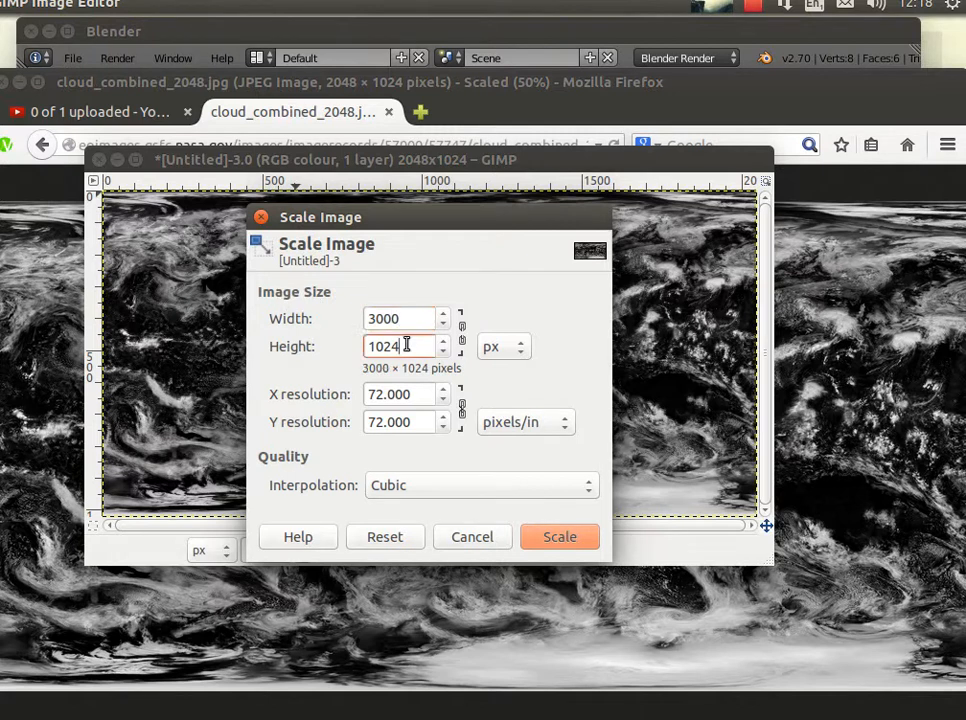
pyautogui.moveTo(406, 345); pyautogui.dragTo(277, 343)
pyautogui.write('1500')
pyautogui.click(585, 541)
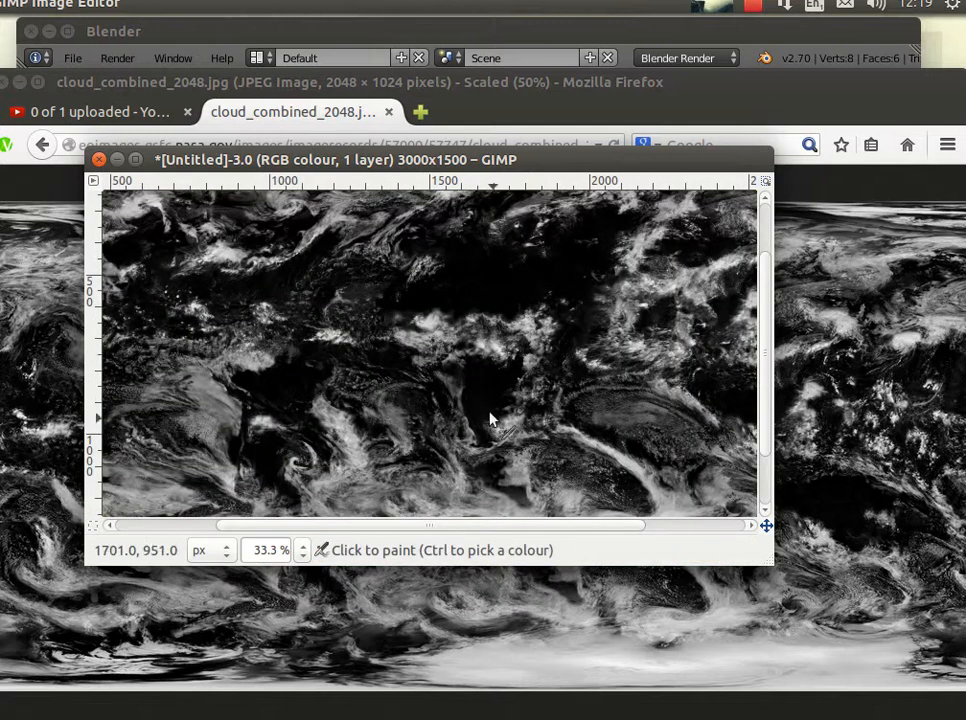
# Export the scaled cloud map to the ship-visit folder as clouds.jpg, a JPEG with quality 90
pyautogui.scroll(-3, 487, 408)
pyautogui.scroll(5, 487, 408)
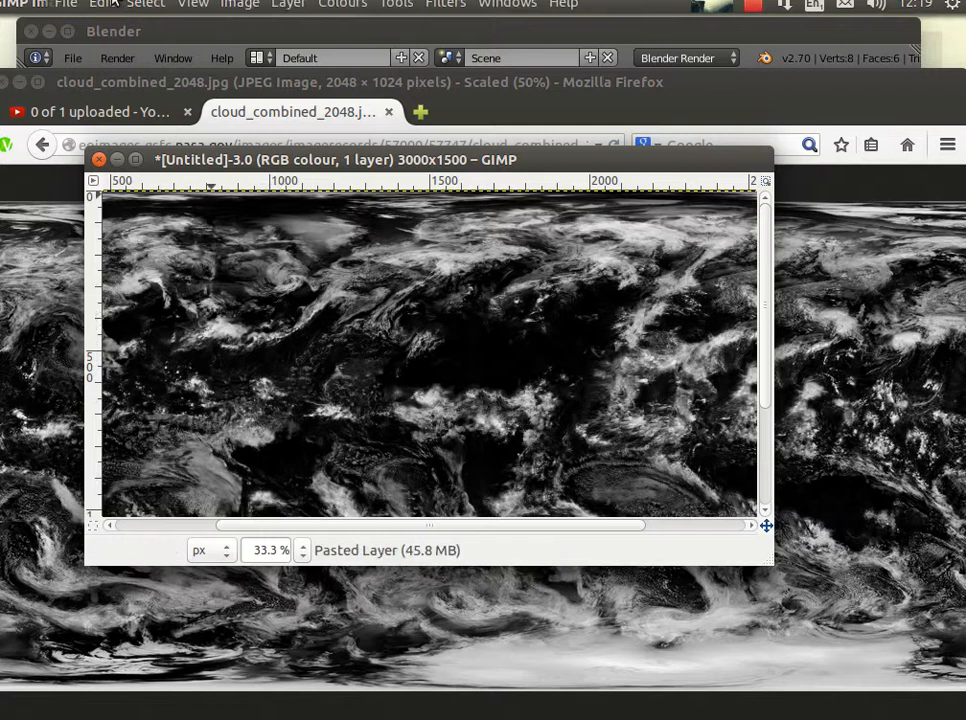
pyautogui.click(68, 6)
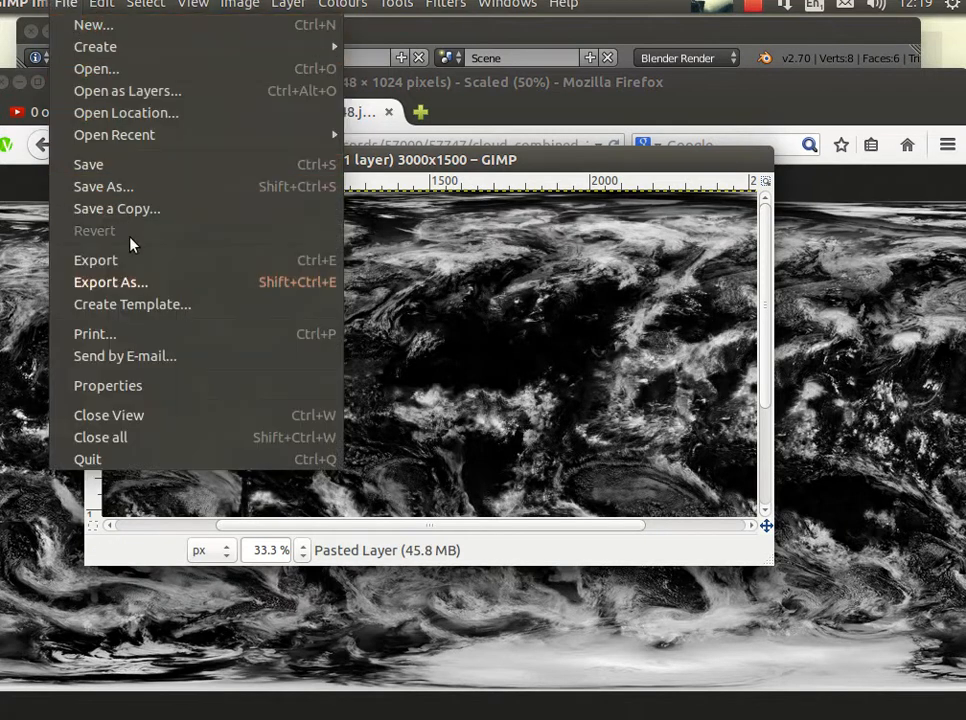
pyautogui.click(131, 282)
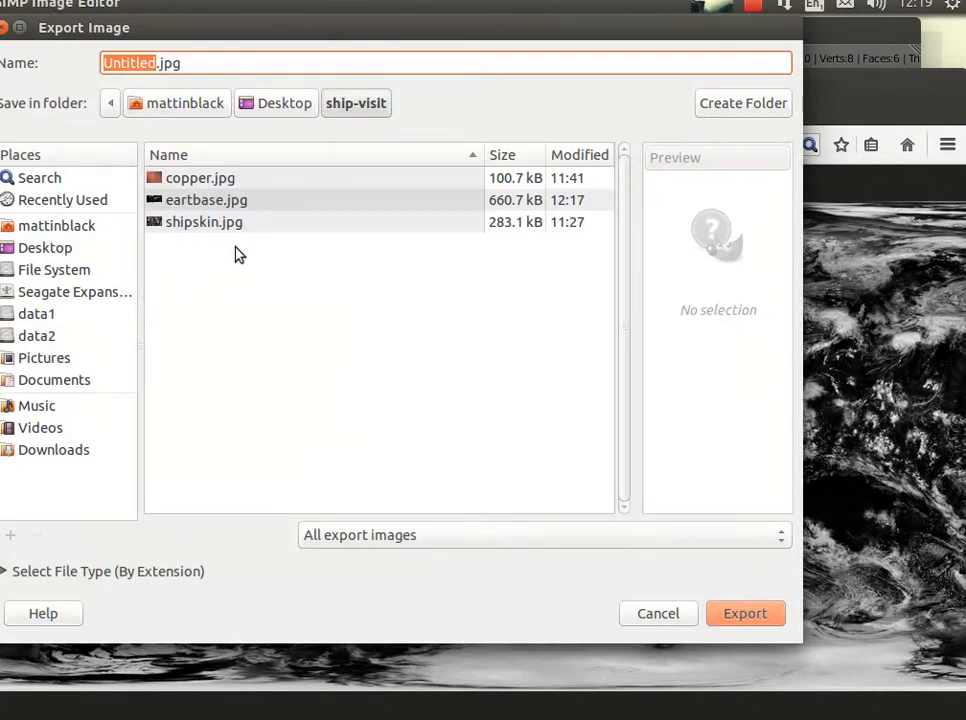
pyautogui.click(205, 203)
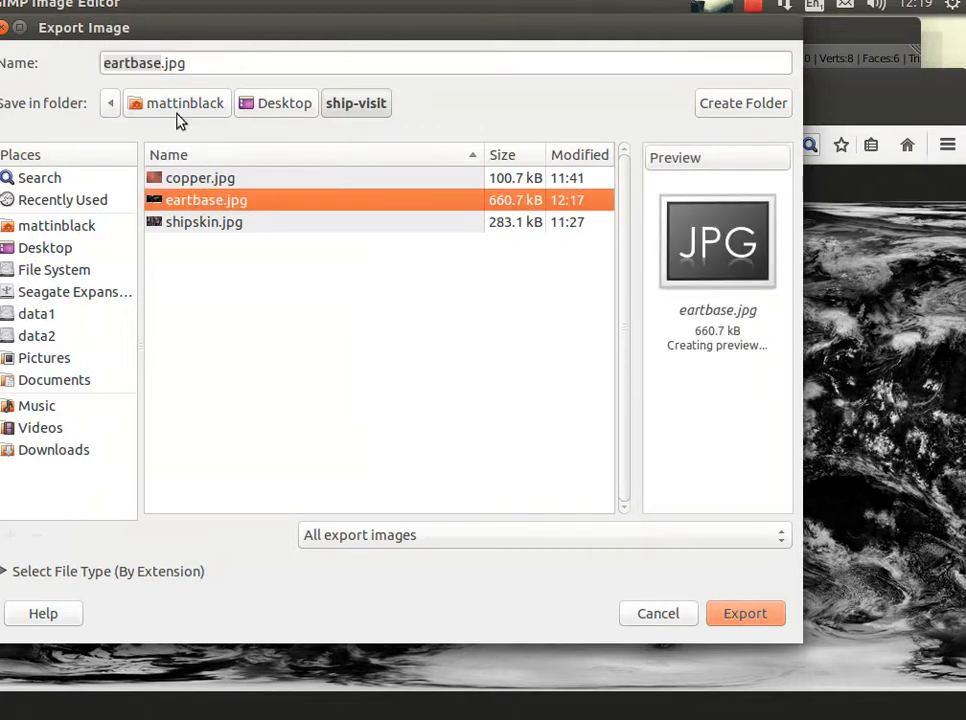
pyautogui.moveTo(157, 66); pyautogui.dragTo(50, 62)
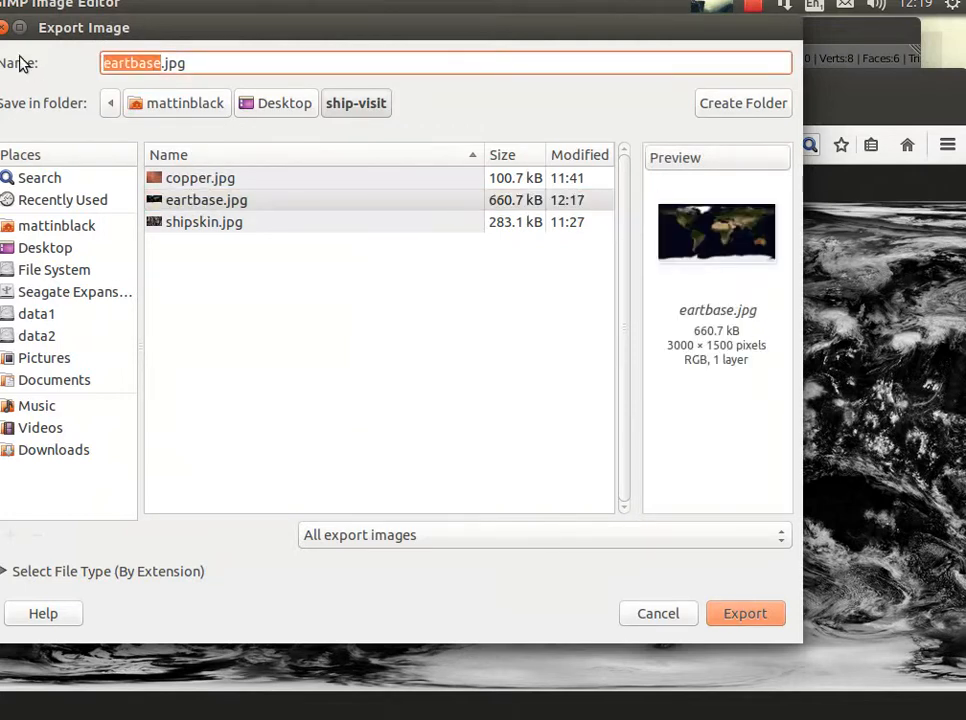
pyautogui.write('cloud')
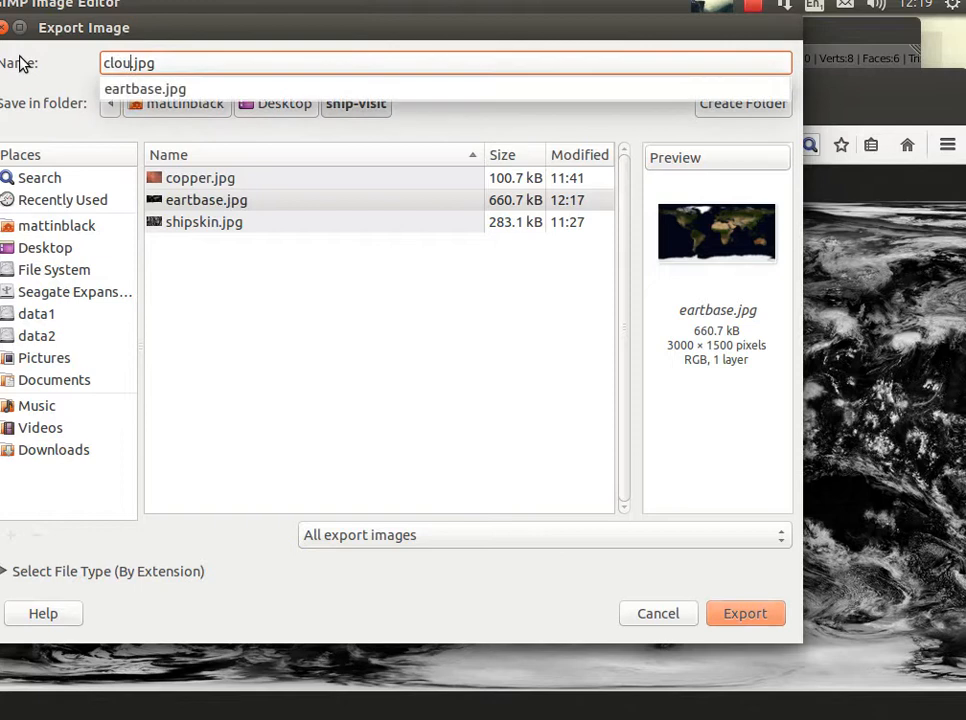
pyautogui.write('s')
pyautogui.press('Return')
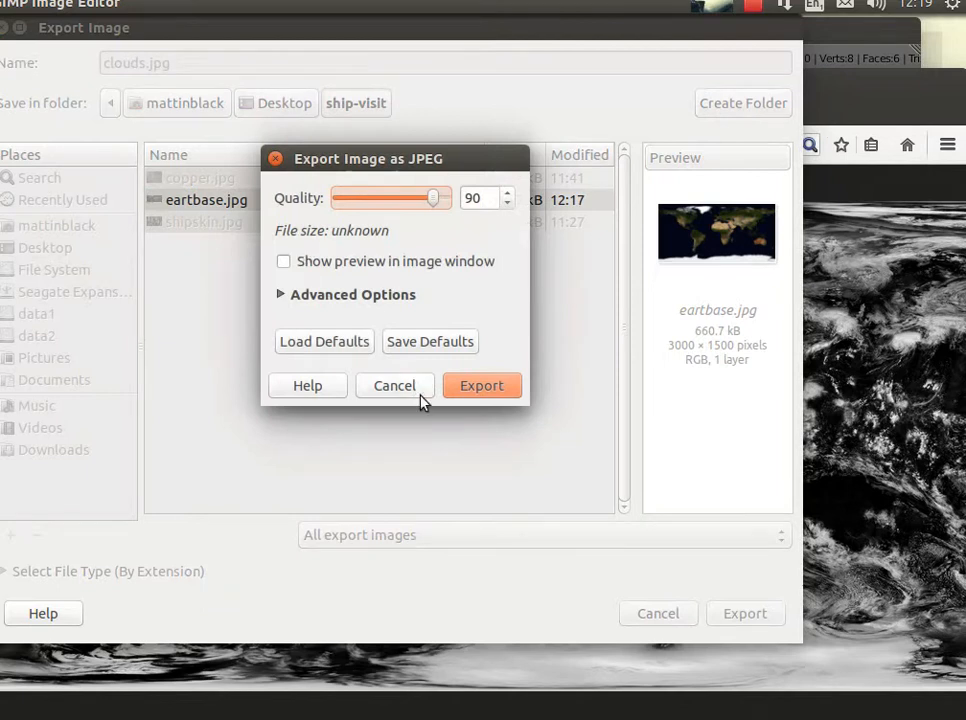
pyautogui.click(504, 393)
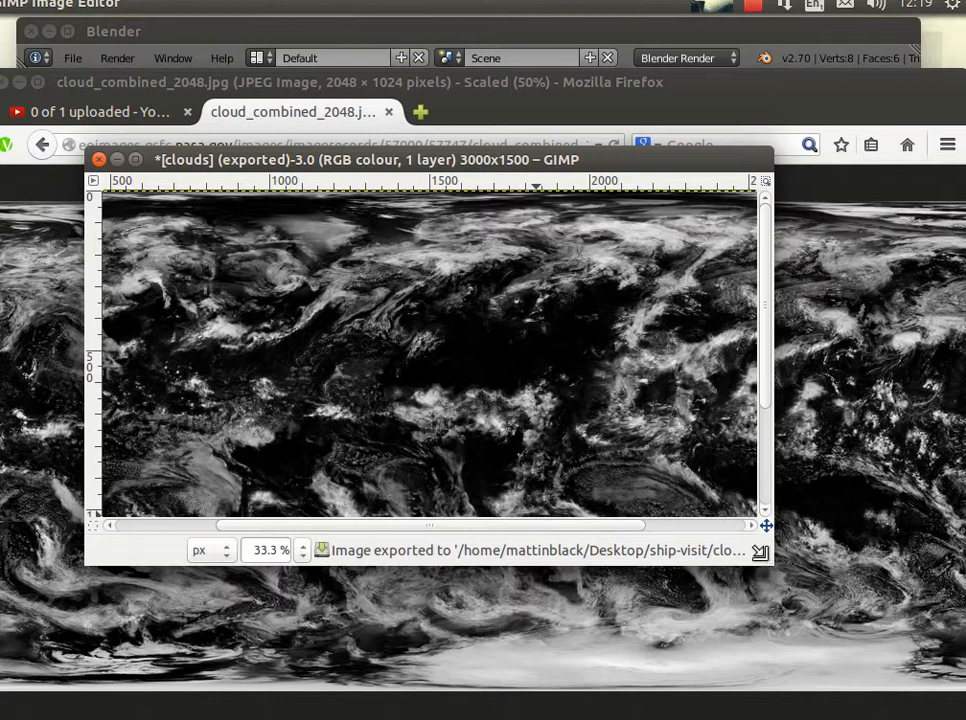
# Enlarge the image window and close the exported clouds image, discarding its changes
pyautogui.moveTo(763, 557); pyautogui.dragTo(872, 668)
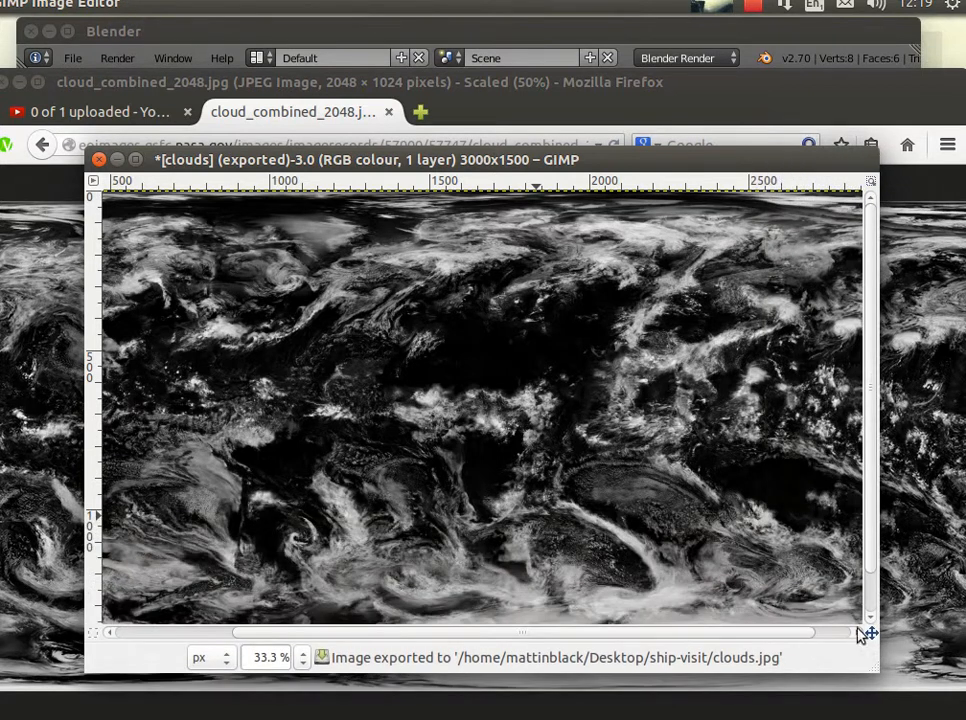
pyautogui.click(98, 161)
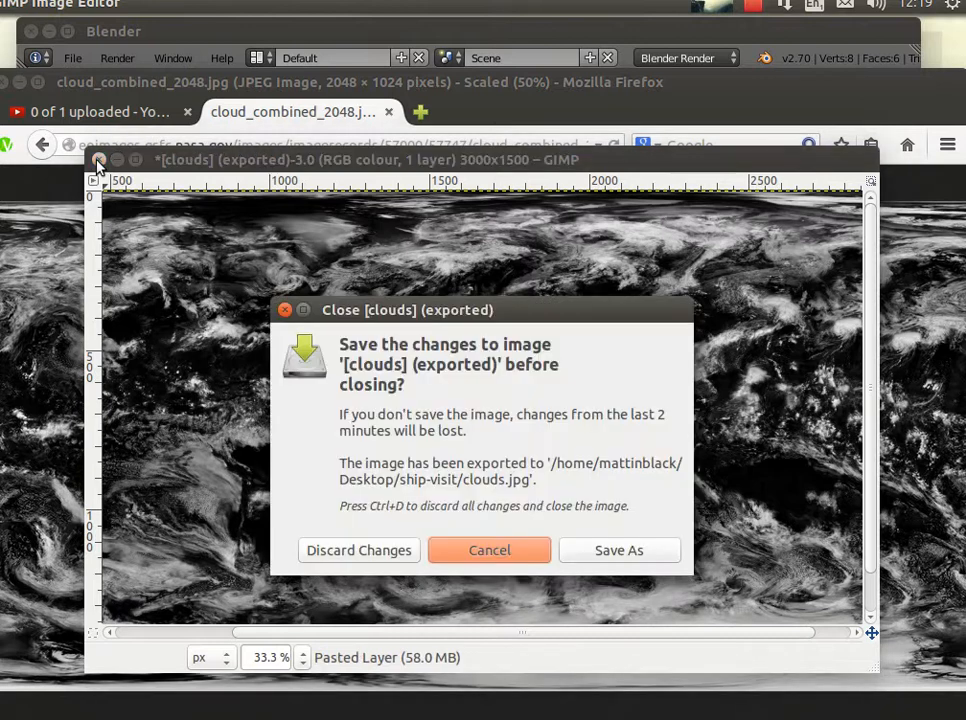
pyautogui.click(396, 552)
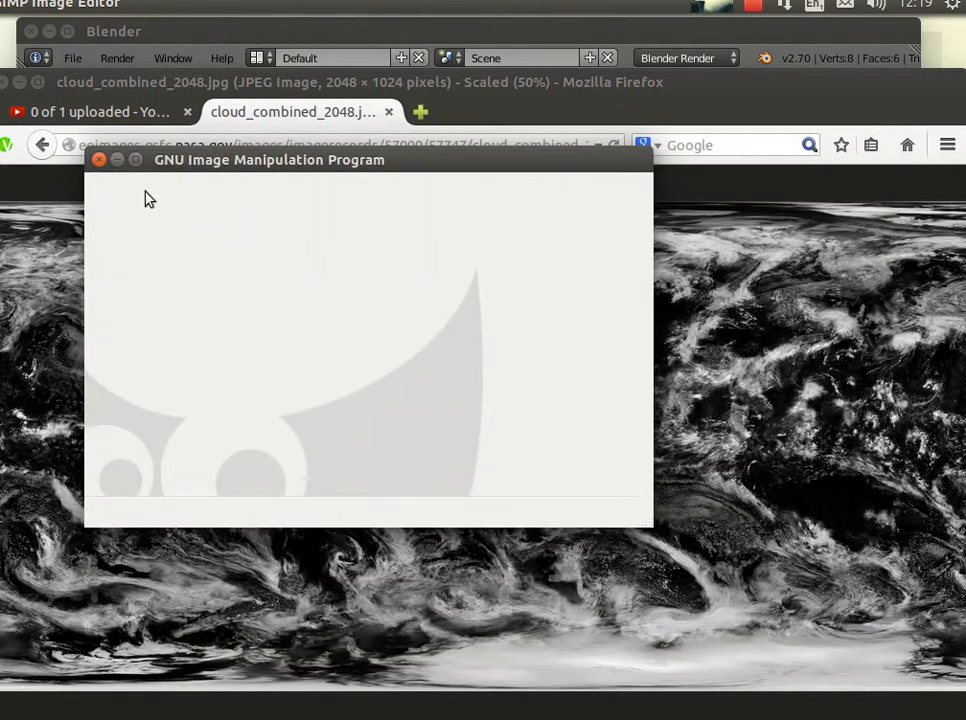
# Quit GIMP, switch to Blender and delete the default cube from the scene
pyautogui.click(98, 161)
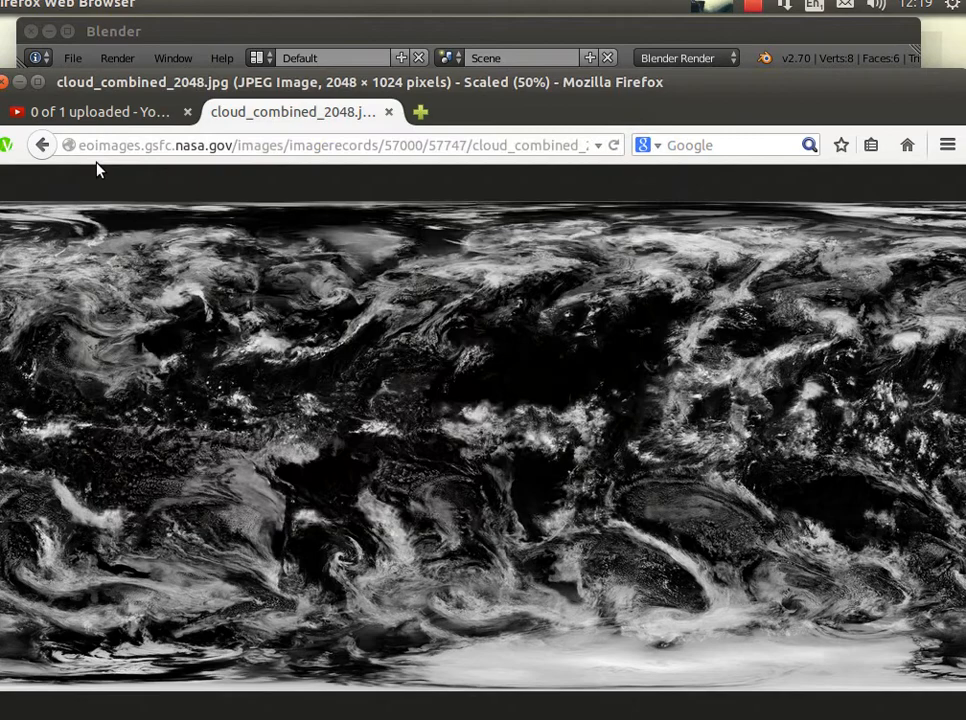
pyautogui.click(18, 85)
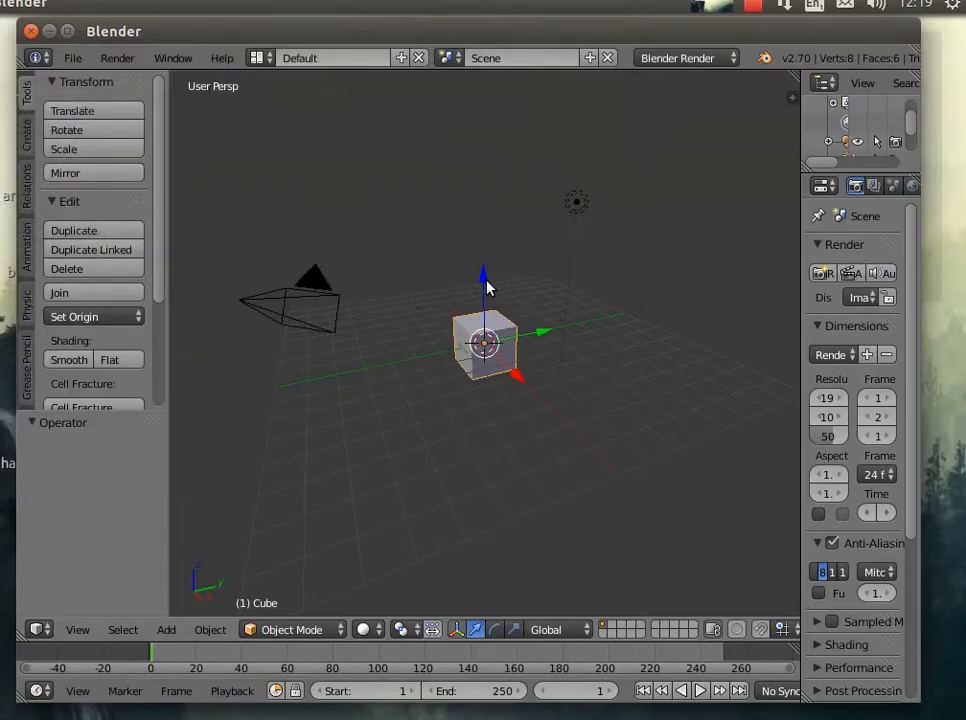
pyautogui.moveTo(485, 287); pyautogui.dragTo(485, 287)
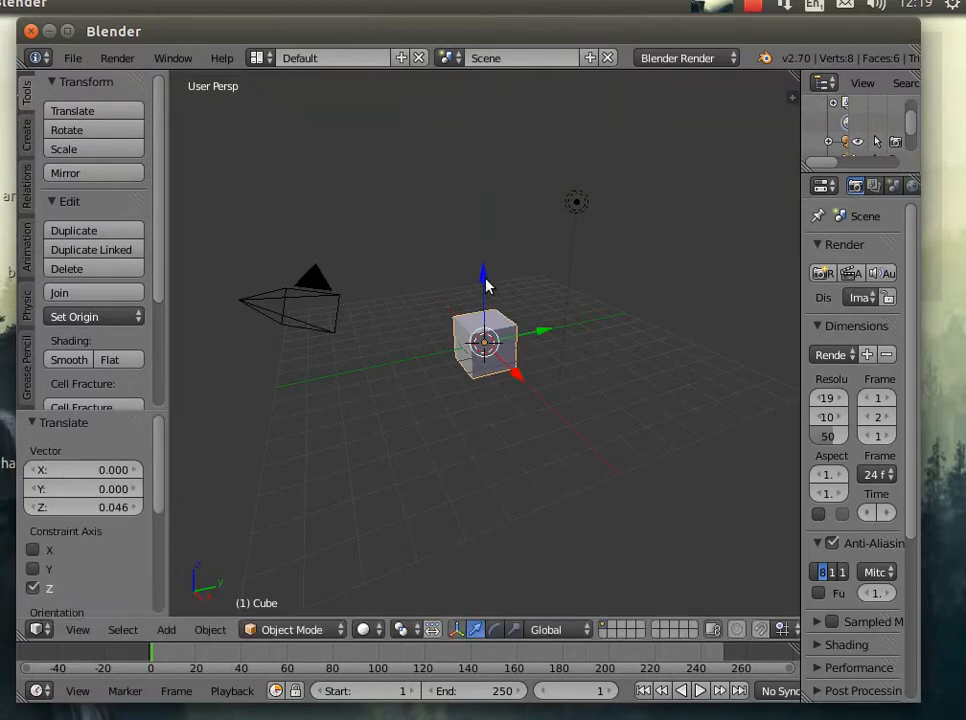
pyautogui.press('x')
pyautogui.click(487, 283)
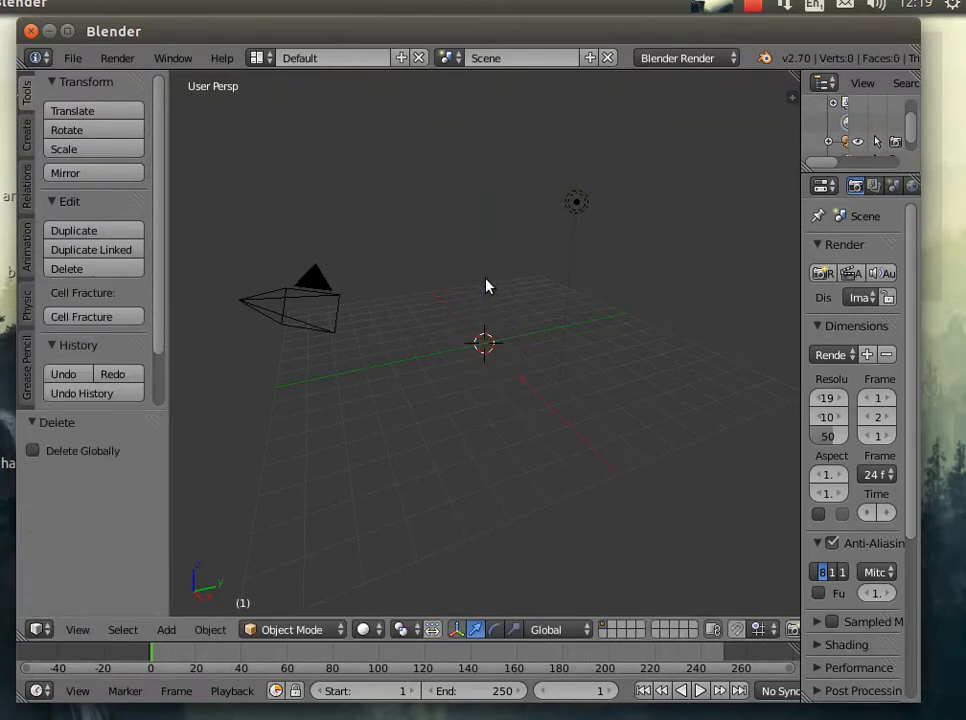
# Add a UV sphere with 32 segments, 16 rings and size 1 at the scene's origin
pyautogui.click(166, 629)
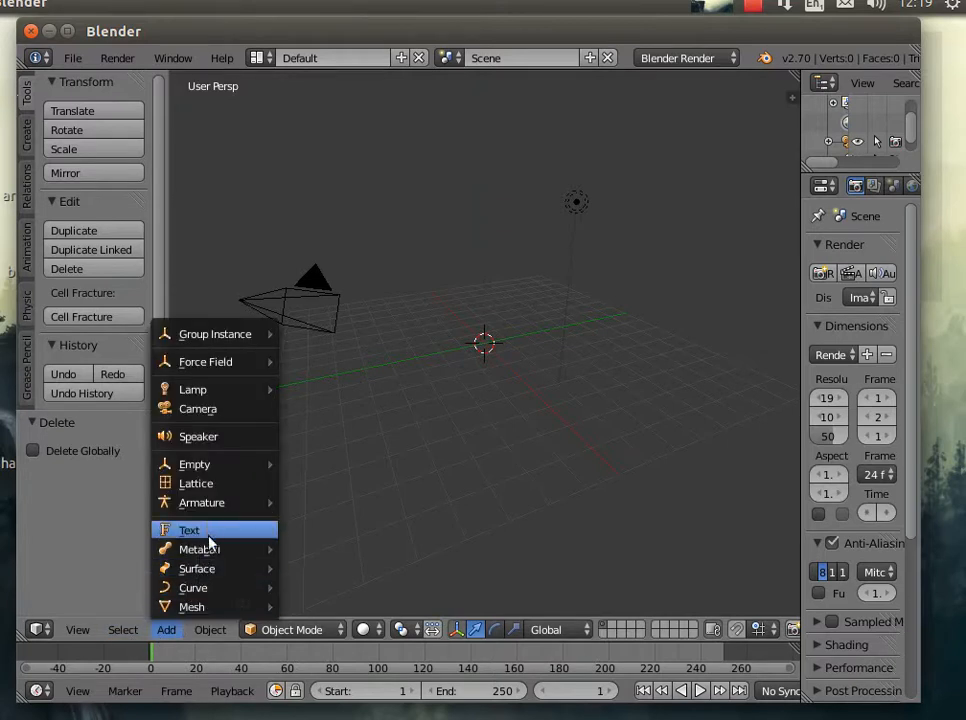
pyautogui.moveTo(278, 609)
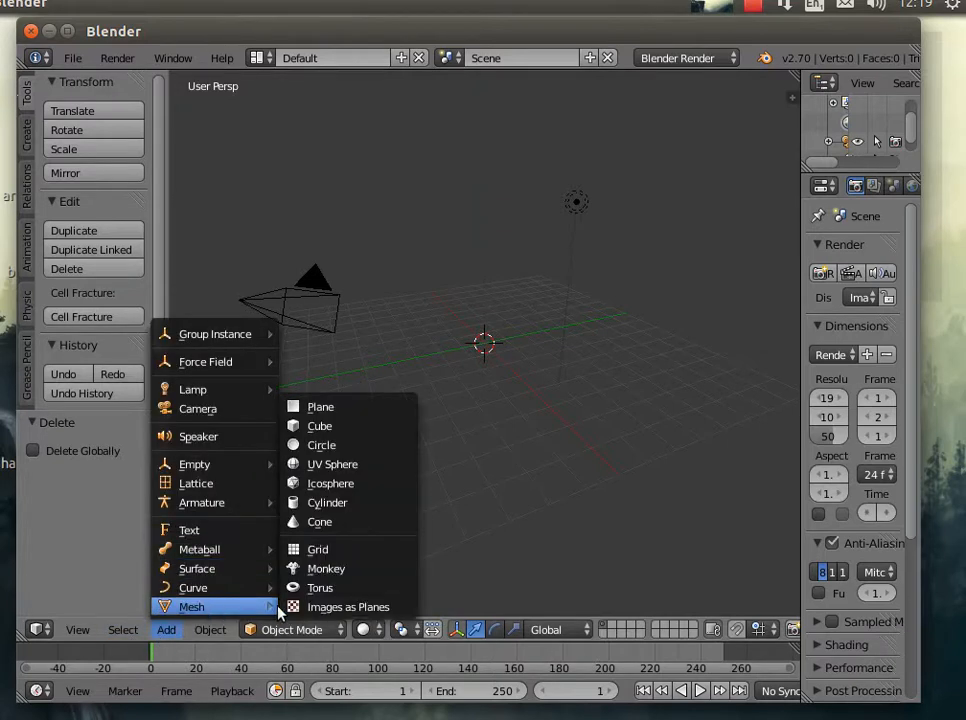
pyautogui.click(341, 466)
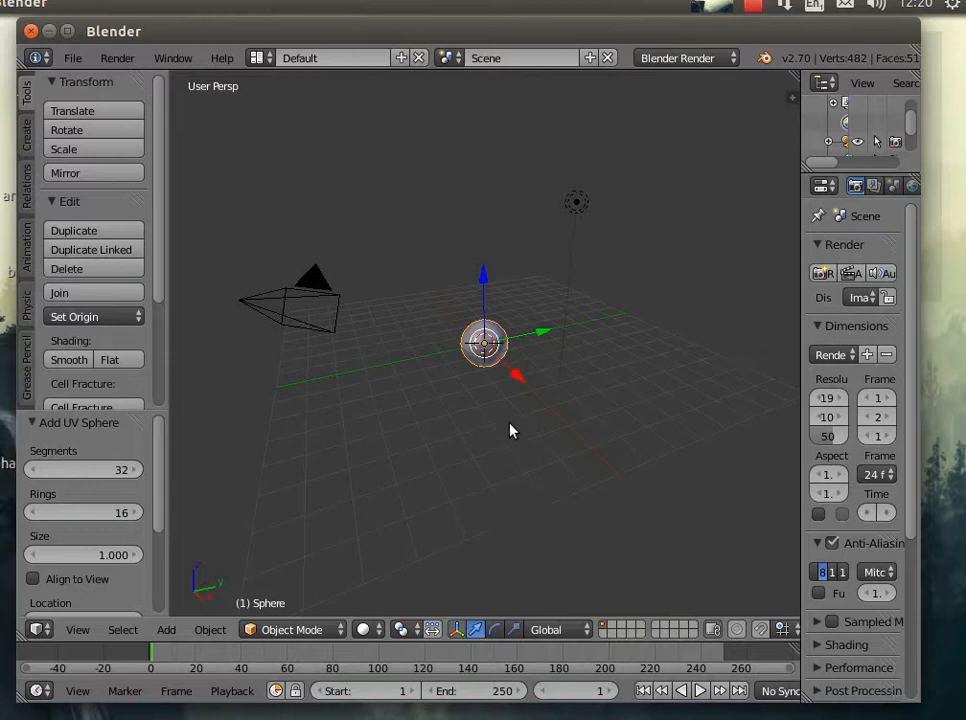
# Widen the properties area and add a Subdivision Surface modifier to the sphere
pyautogui.scroll(5, 476, 458)
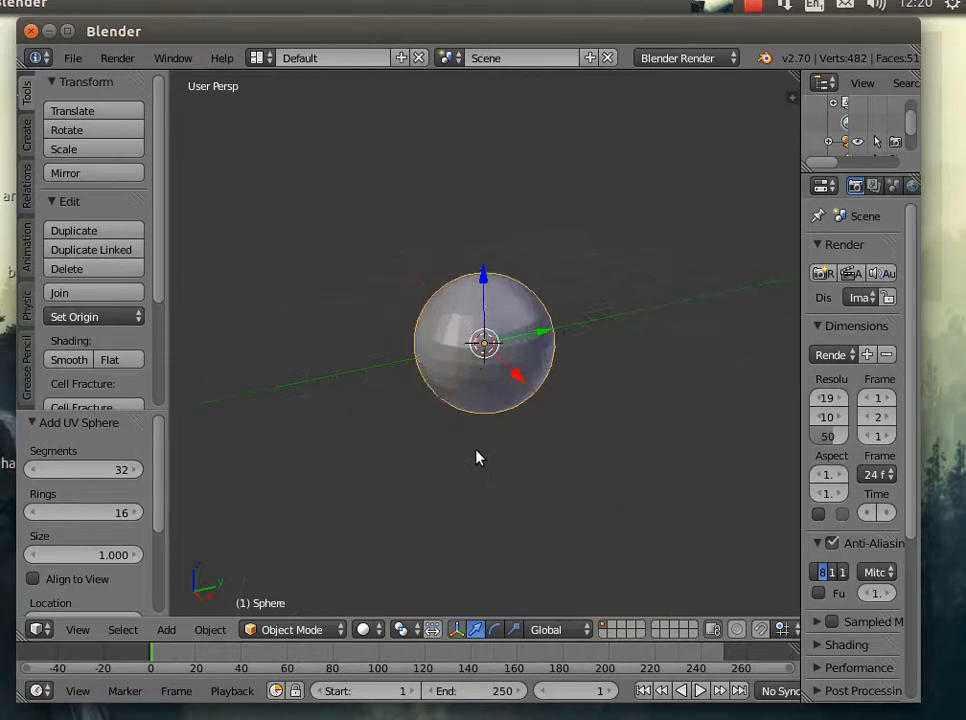
pyautogui.scroll(-3, 476, 458)
pyautogui.scroll(2, 500, 450)
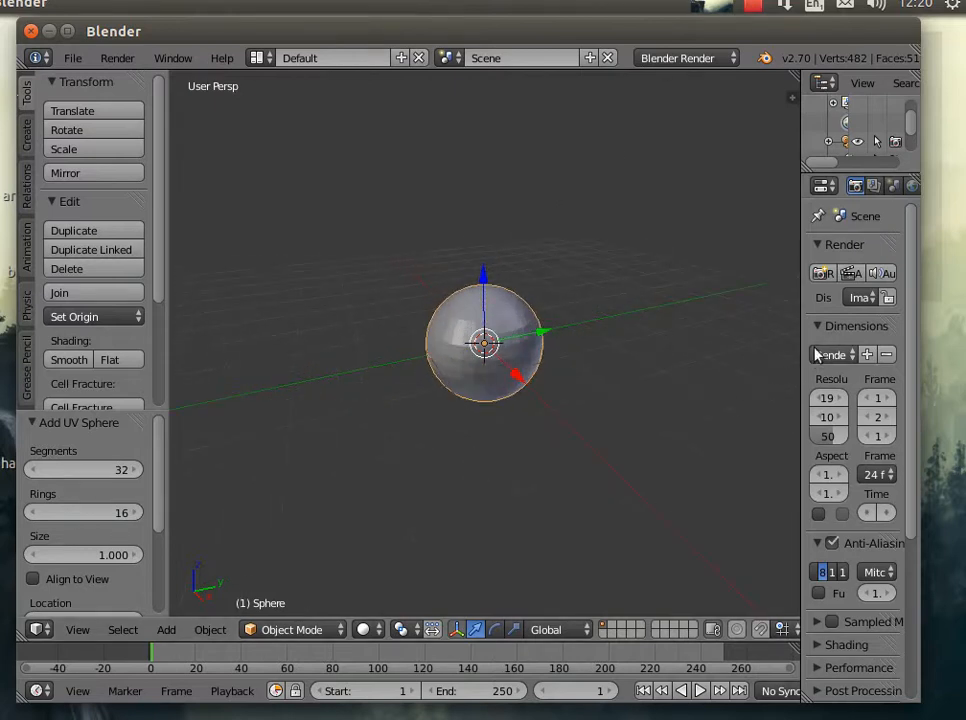
pyautogui.moveTo(802, 332); pyautogui.dragTo(694, 340)
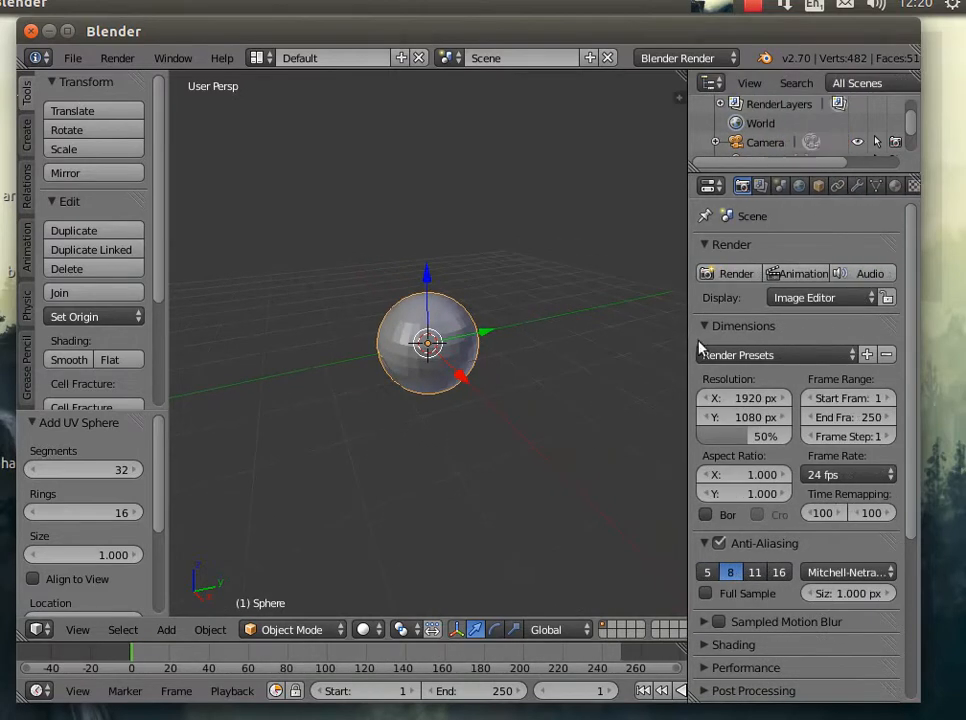
pyautogui.click(856, 188)
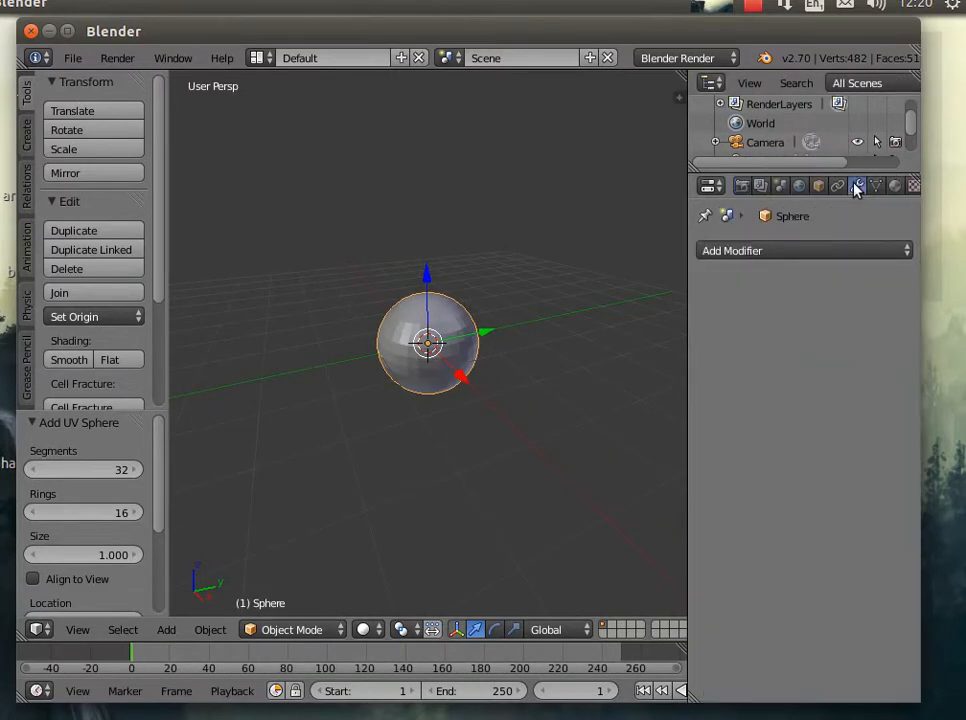
pyautogui.click(760, 252)
pyautogui.click(746, 251)
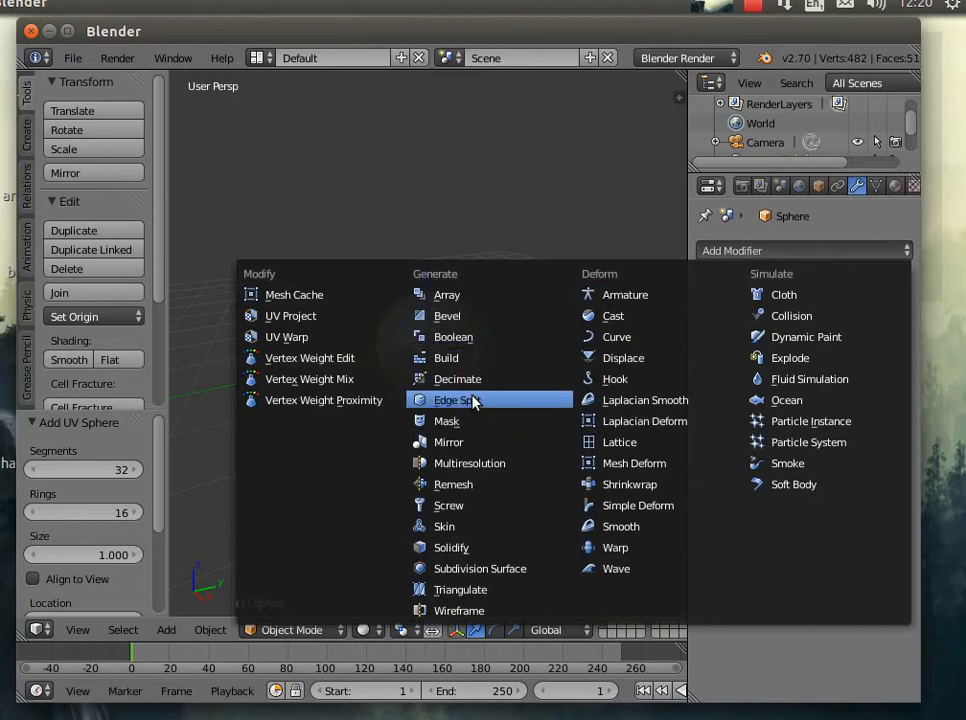
pyautogui.click(480, 572)
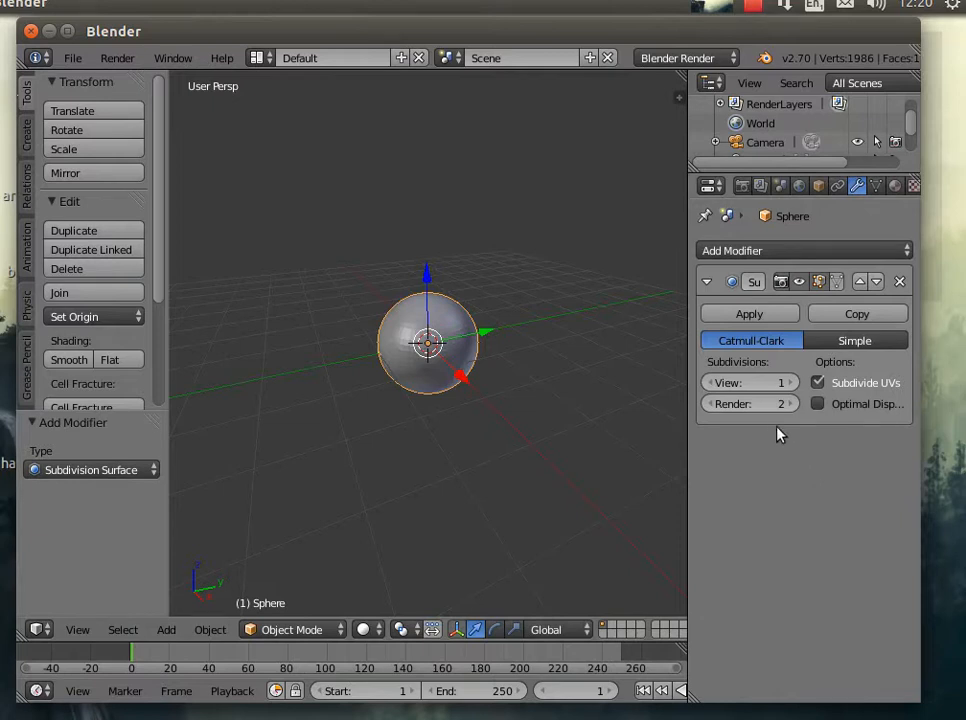
# Set the sphere's Subdivision Surface levels to 3 for both the view and the render
pyautogui.click(792, 384)
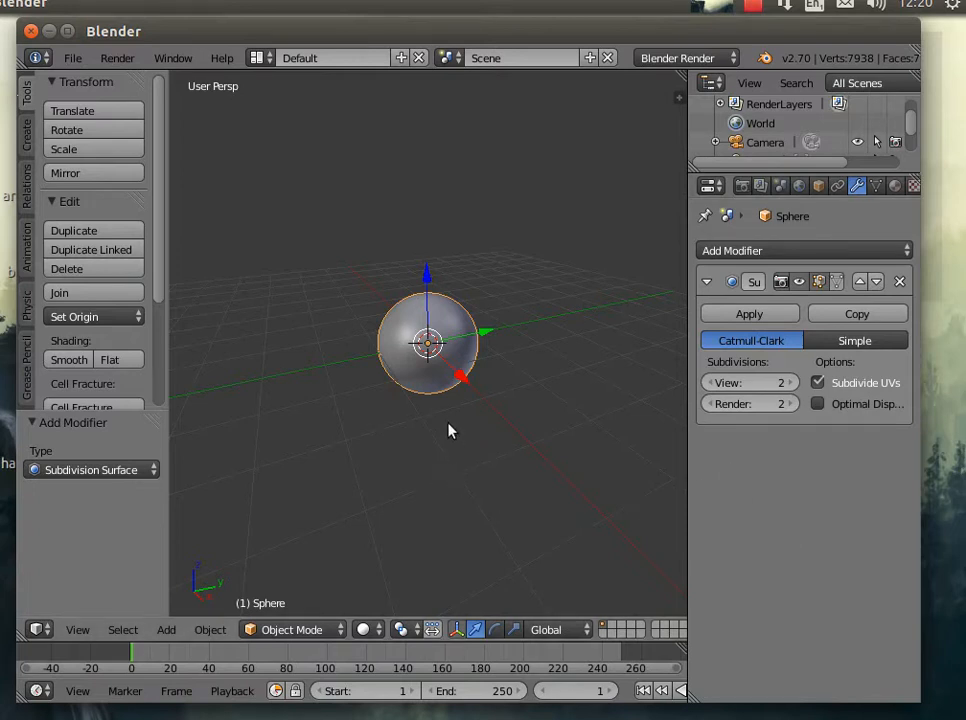
pyautogui.scroll(1, 418, 431)
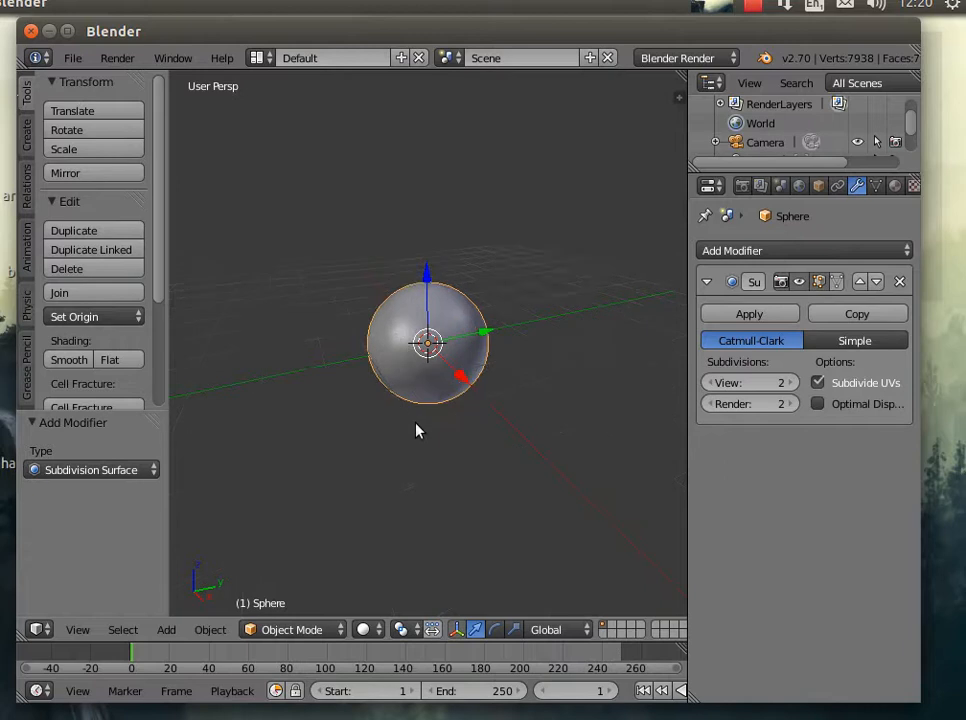
pyautogui.scroll(10, 418, 431)
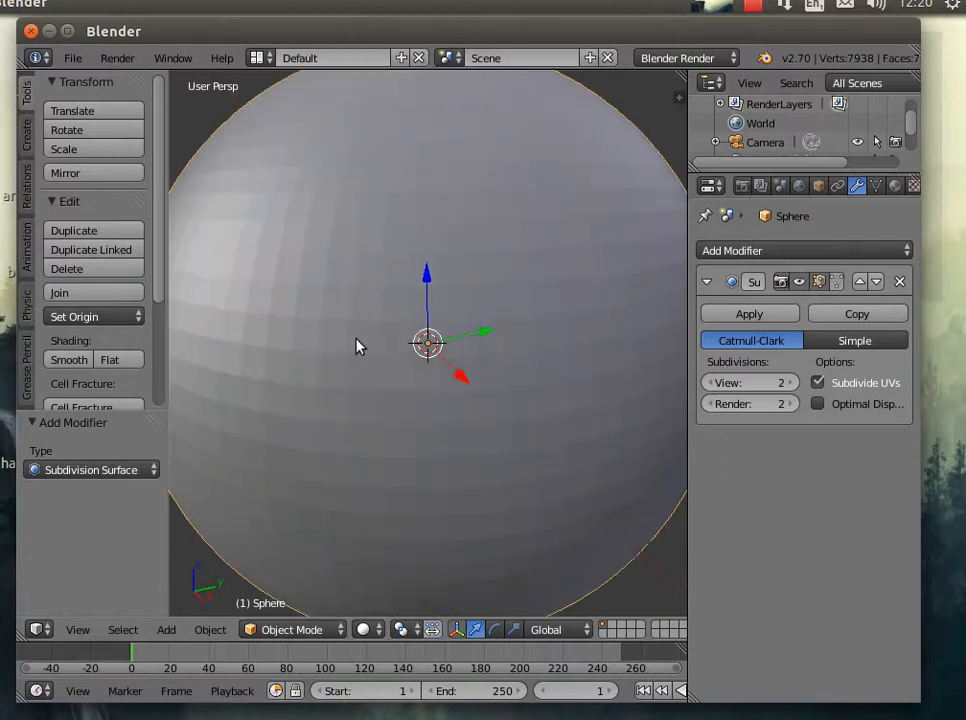
pyautogui.click(790, 383)
pyautogui.click(791, 404)
pyautogui.scroll(-5, 349, 323)
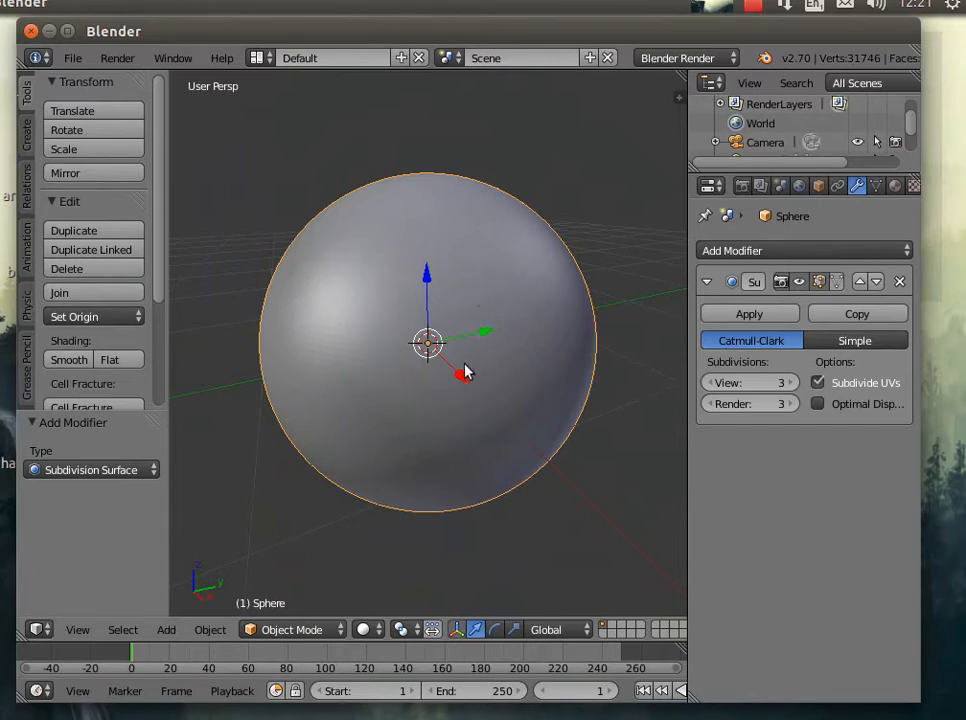
# Apply smooth shading to the sphere and inspect its surface up close and from another angle
pyautogui.click(66, 360)
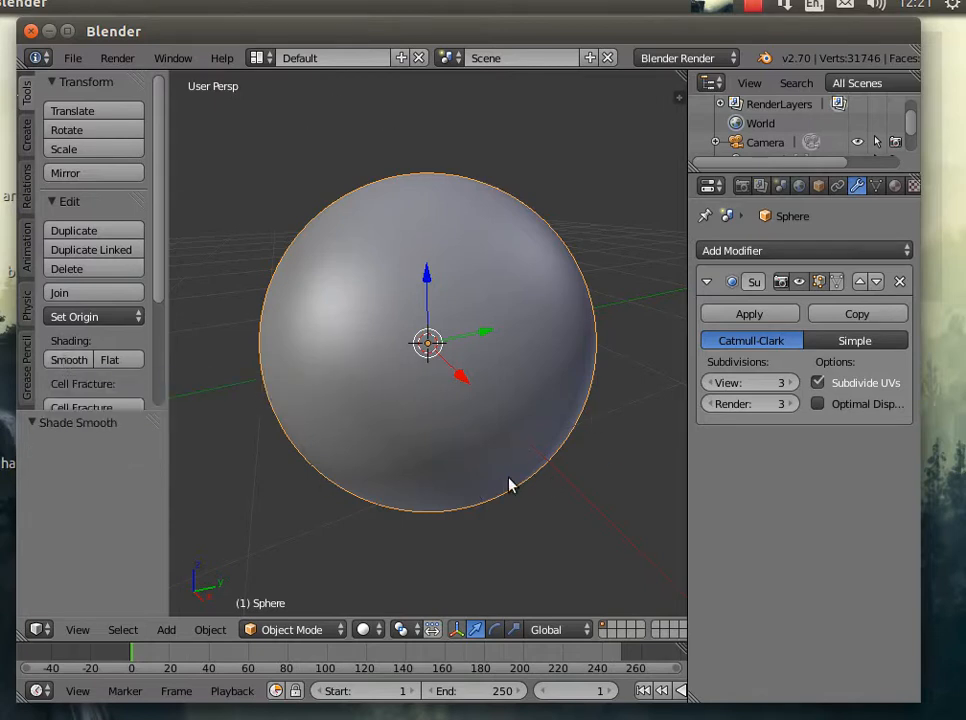
pyautogui.scroll(6, 494, 461)
pyautogui.scroll(-3, 492, 460)
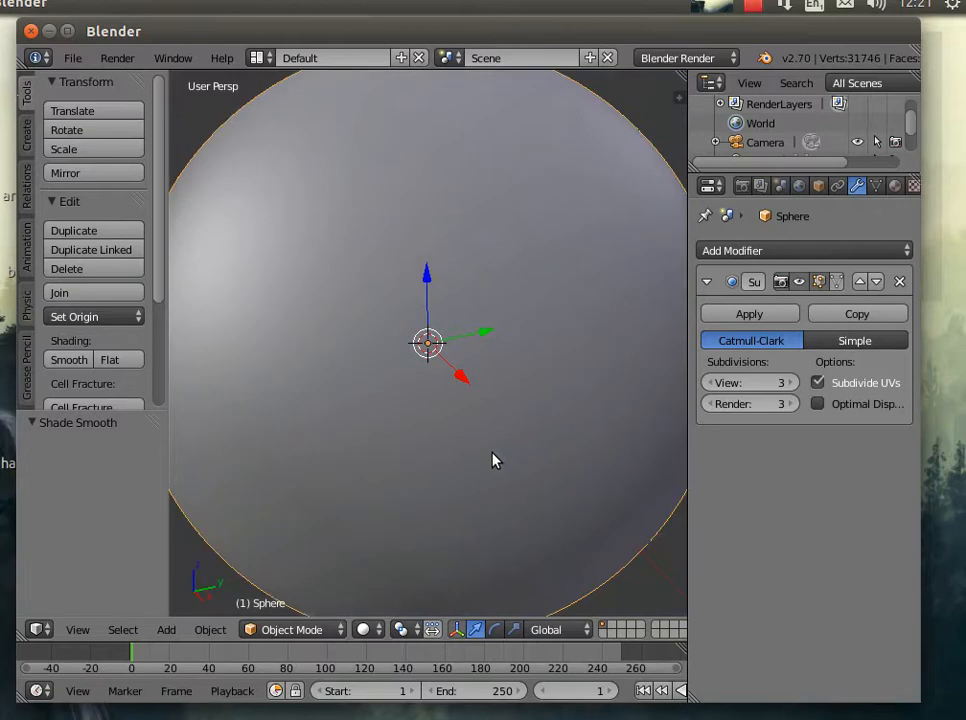
pyautogui.moveTo(371, 492); pyautogui.dragTo(520, 436, button='middle')
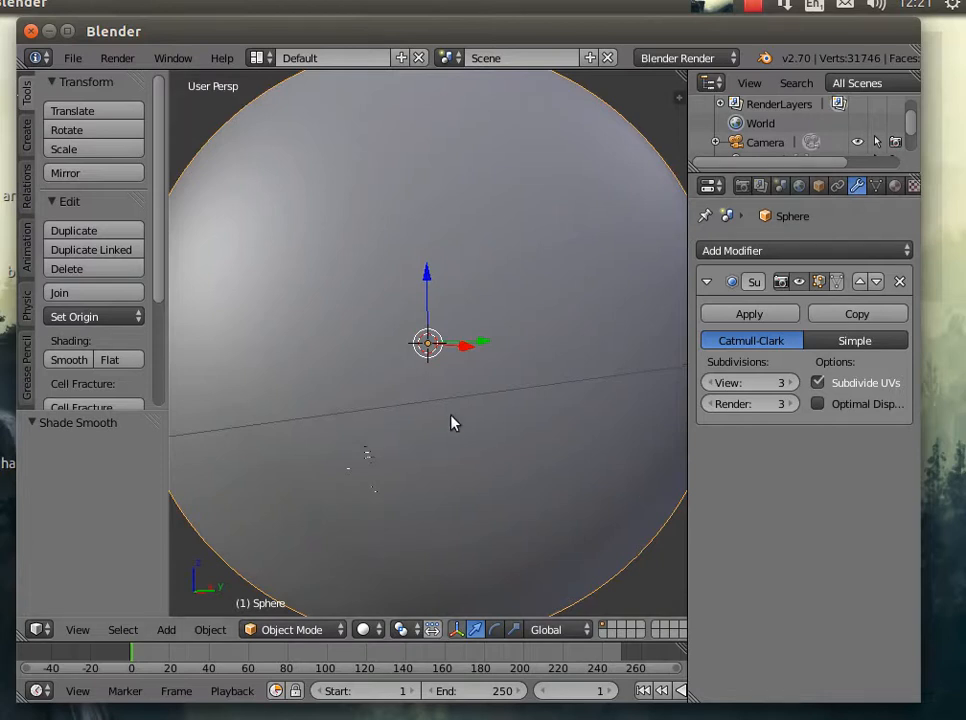
pyautogui.scroll(-3, 453, 423)
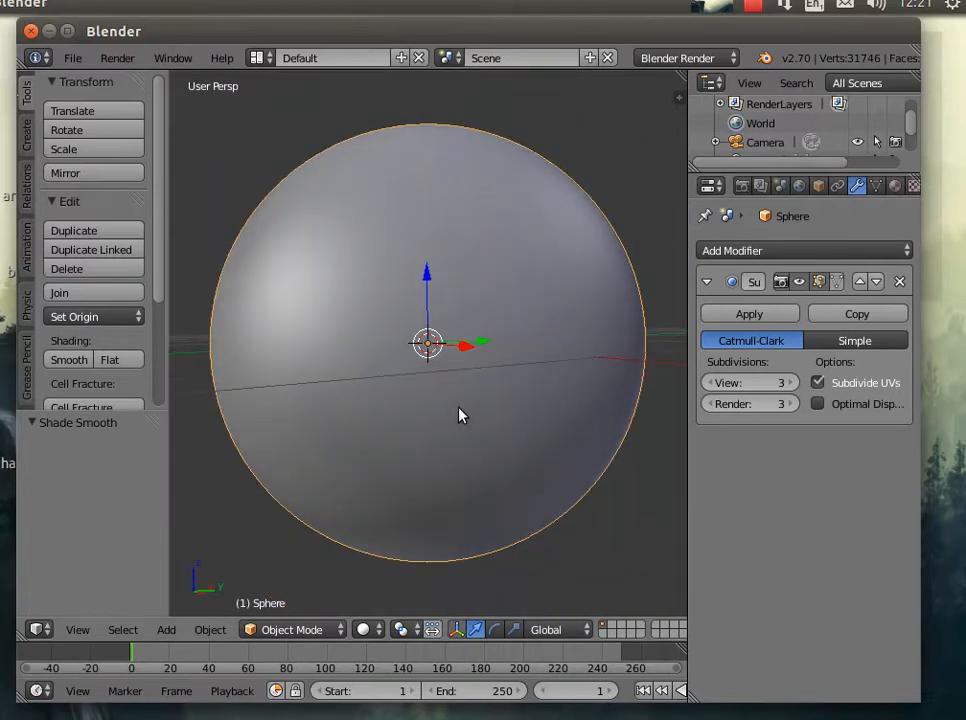
pyautogui.scroll(-1, 460, 415)
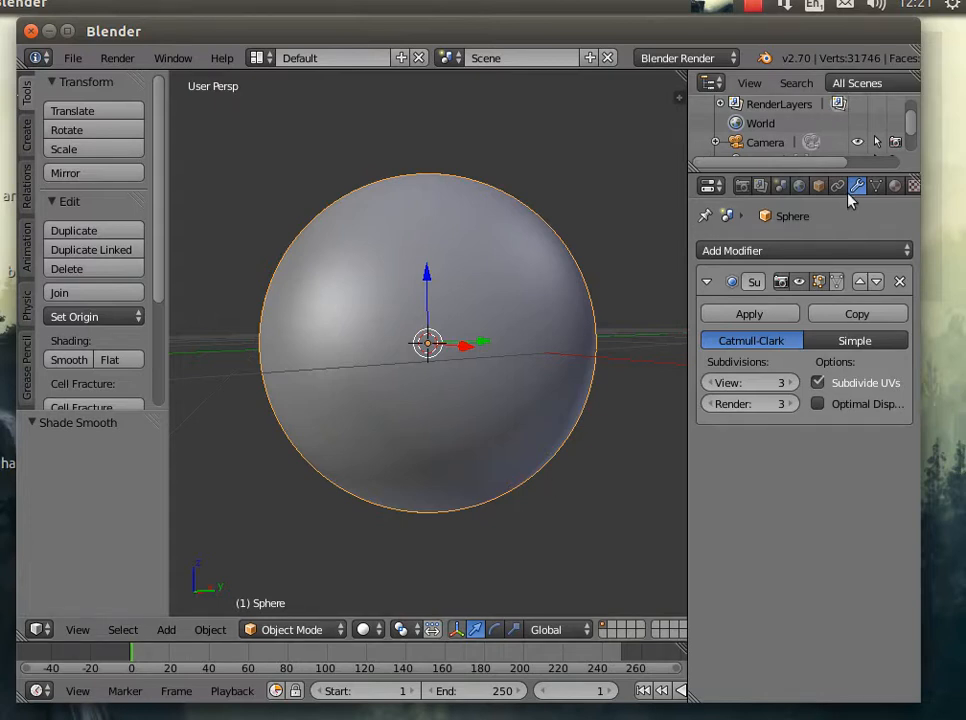
# Rename the sphere object as earth
pyautogui.click(819, 186)
pyautogui.click(775, 254)
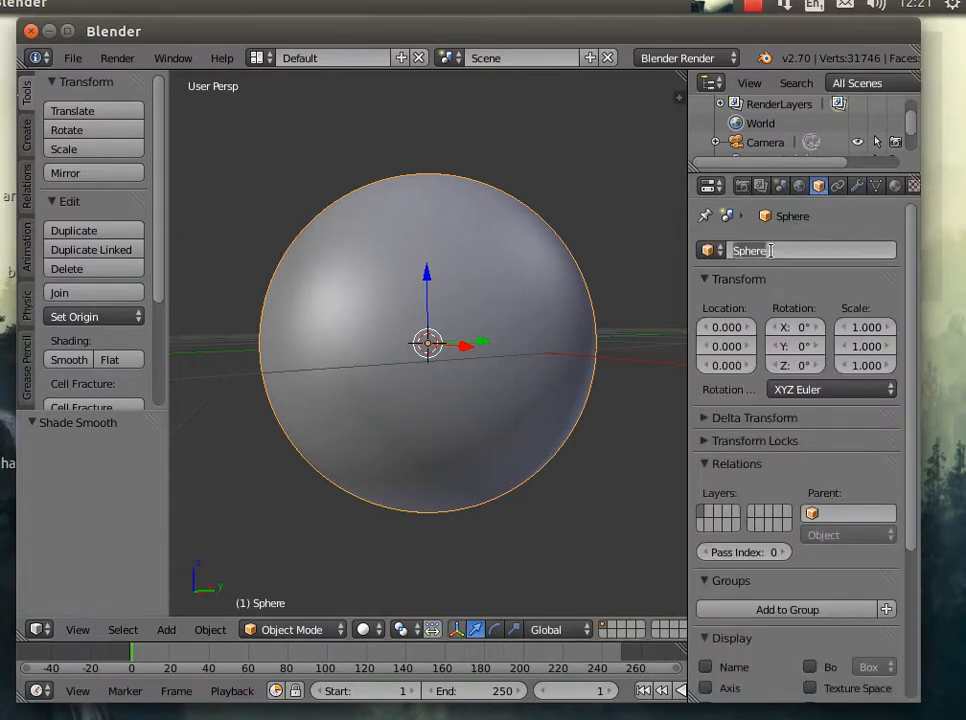
pyautogui.write('earth')
pyautogui.press('Return')
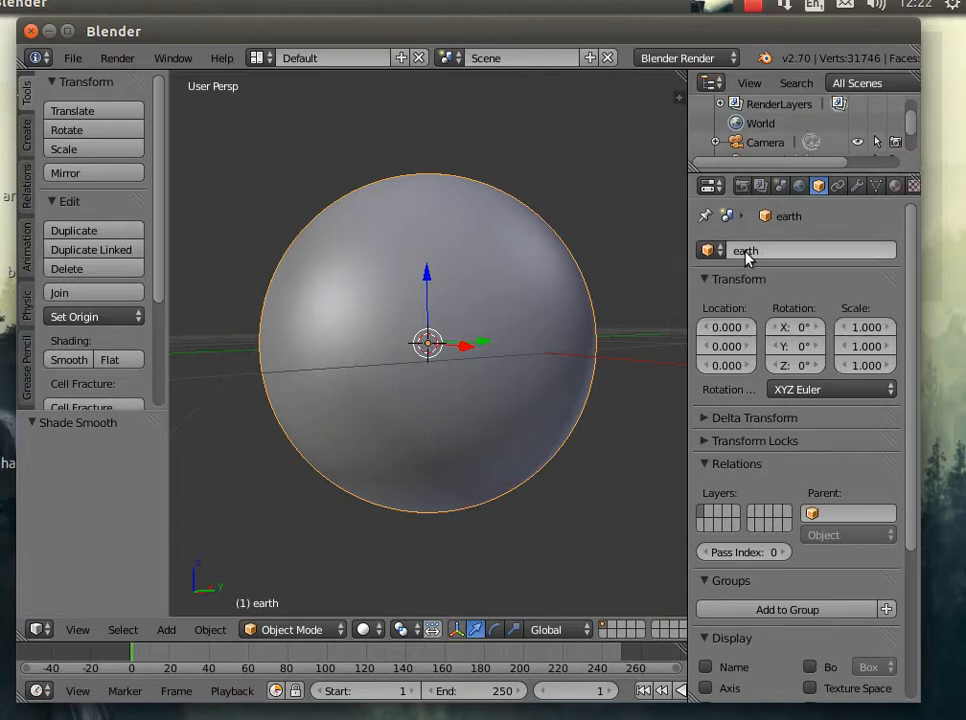
# Duplicate the earth sphere in place and set the copy's maximum draw type to Wire
pyautogui.click(79, 234)
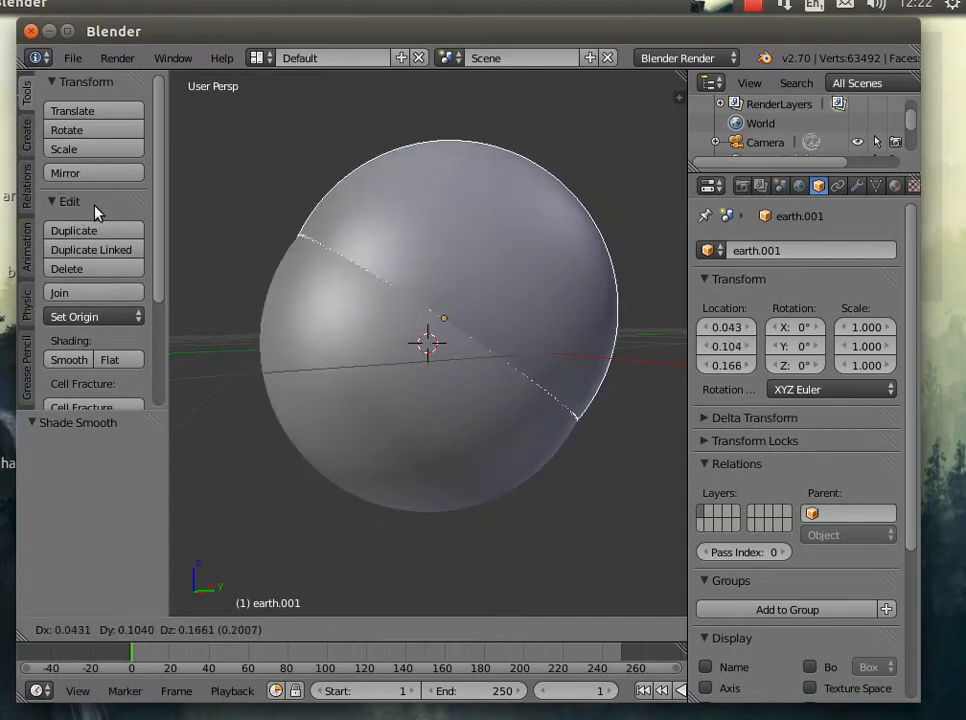
pyautogui.press('Escape')
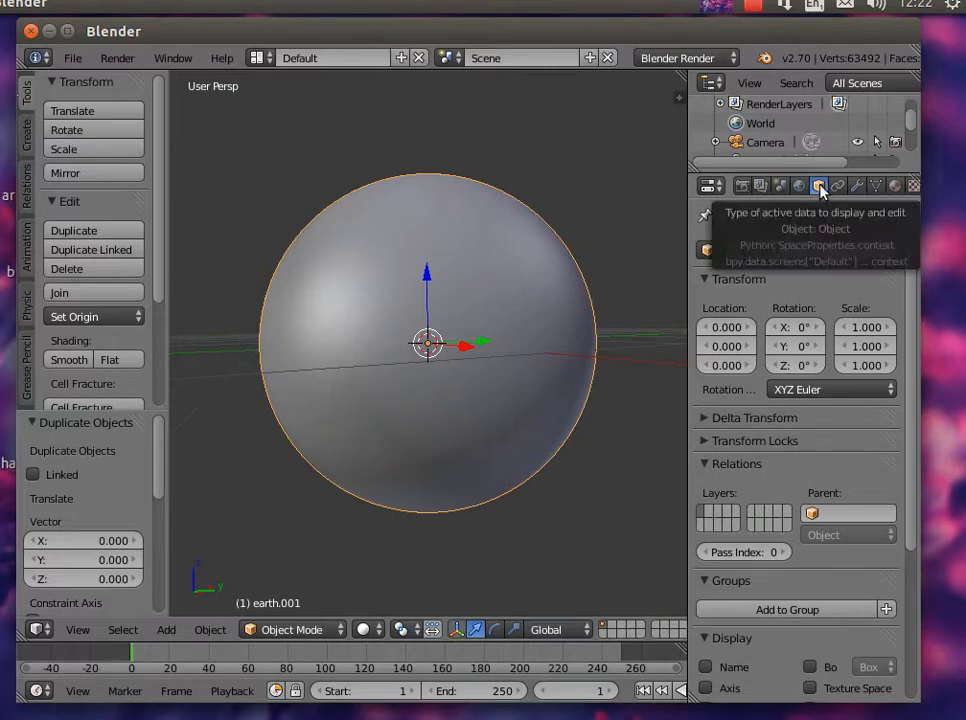
pyautogui.moveTo(911, 255); pyautogui.dragTo(930, 446)
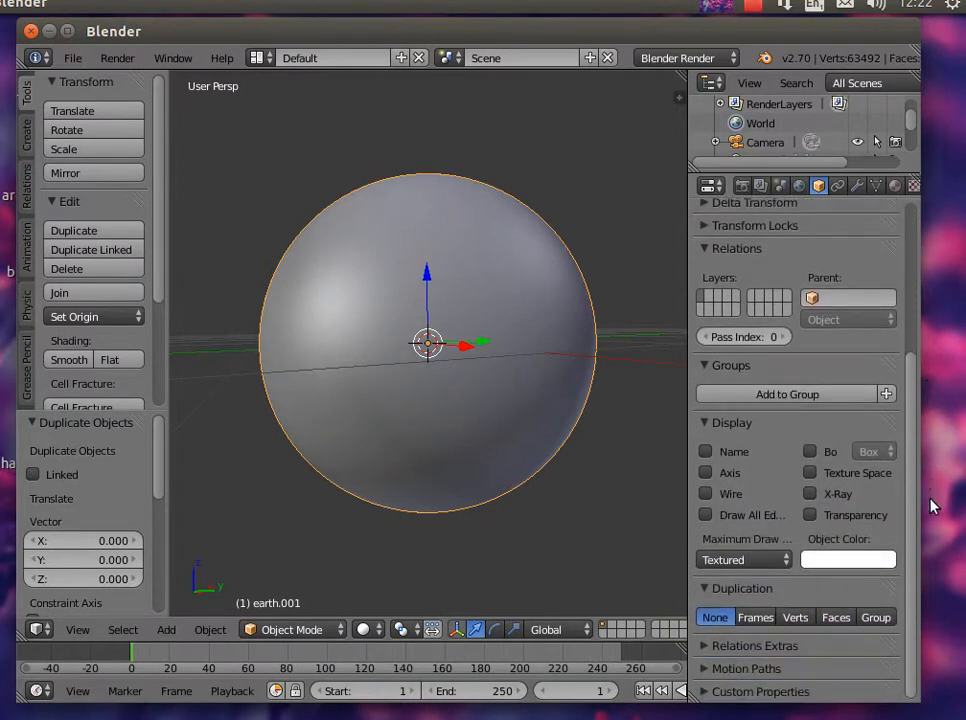
pyautogui.click(742, 565)
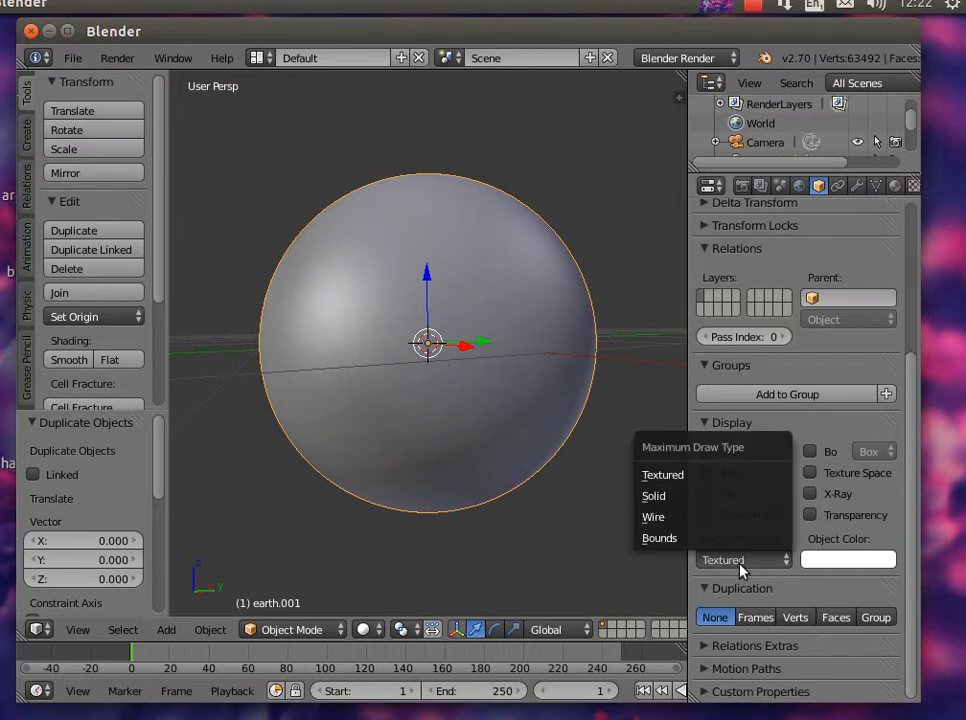
pyautogui.click(686, 519)
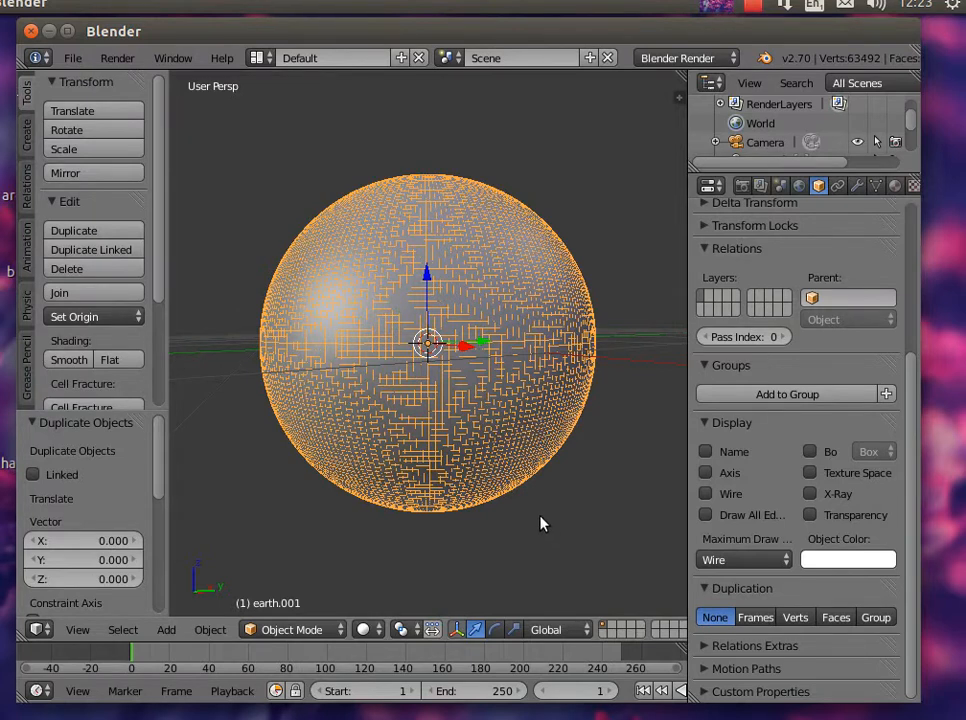
# Scale the wireframe copy up uniformly to about 1.036 and rename it as atmos
pyautogui.press('s')
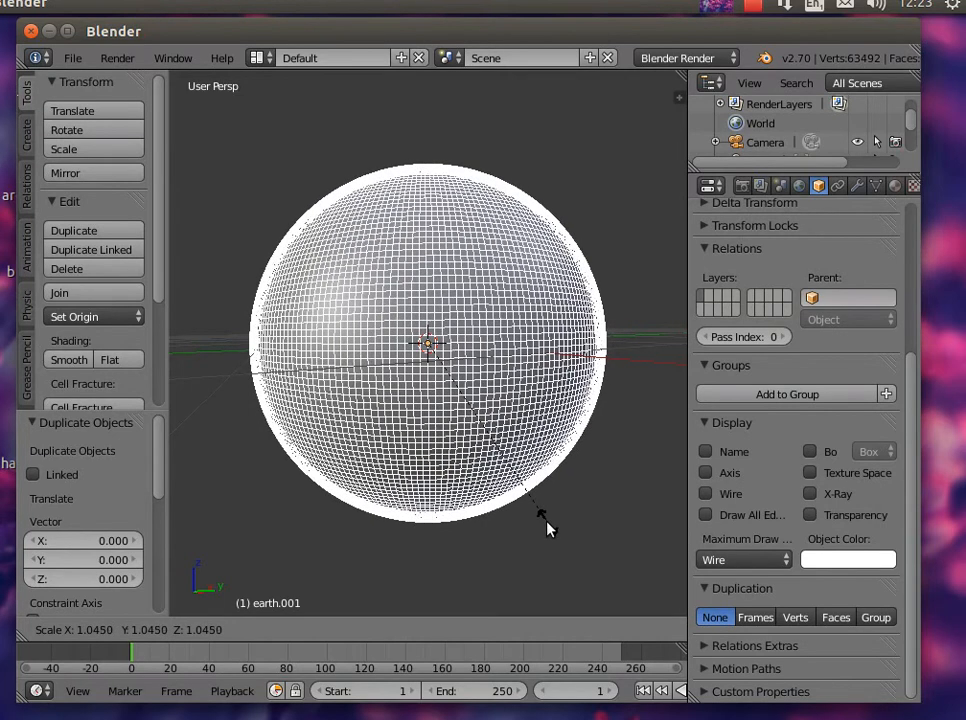
pyautogui.click(545, 527)
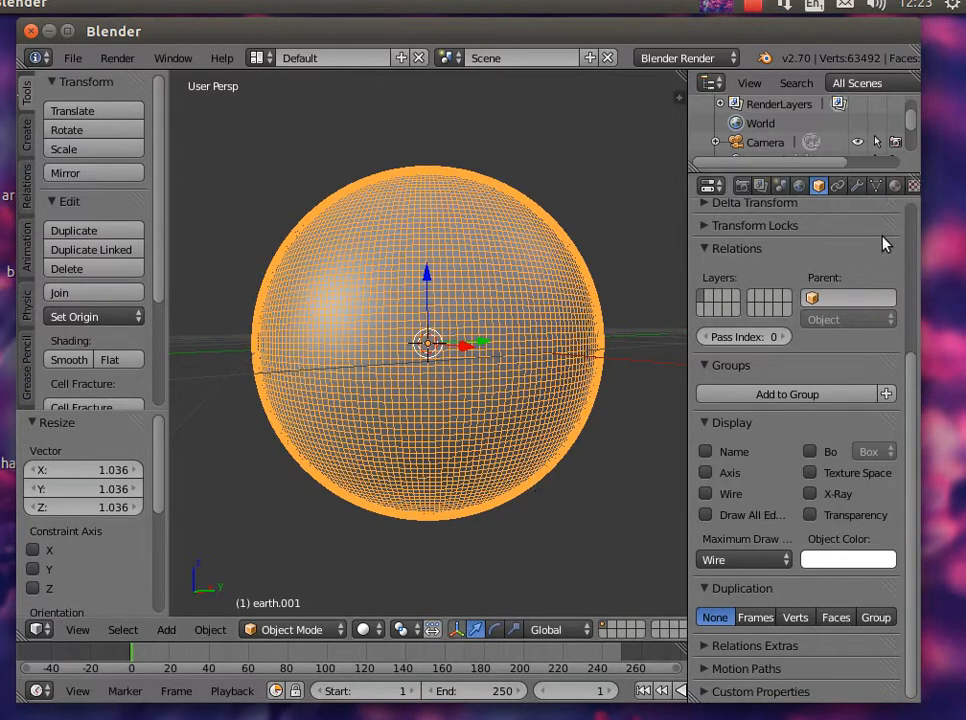
pyautogui.scroll(5, 903, 371)
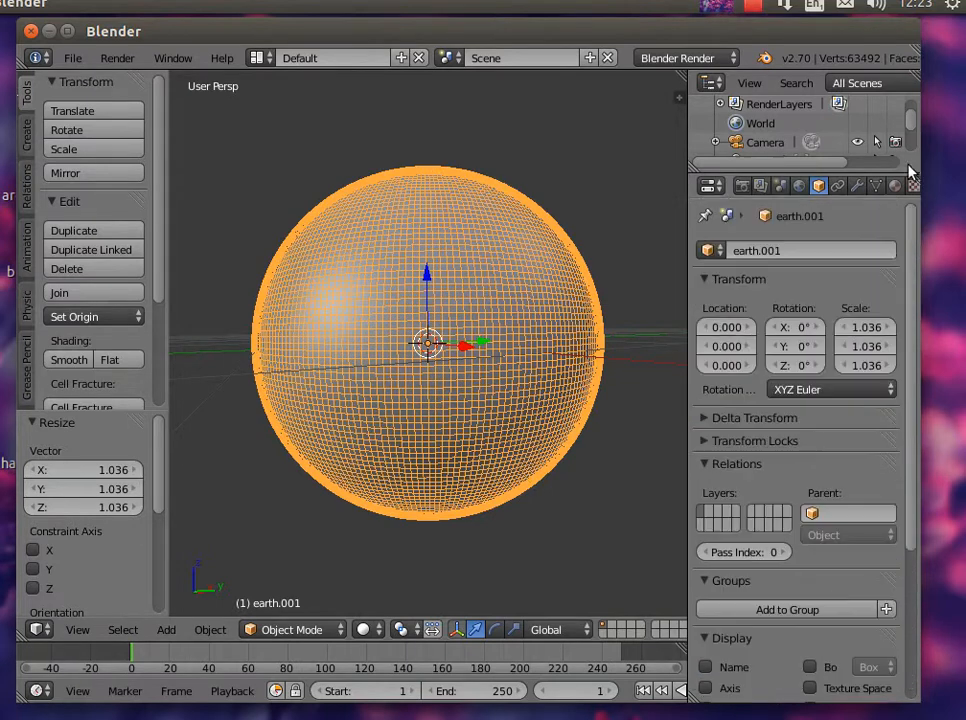
pyautogui.click(780, 252)
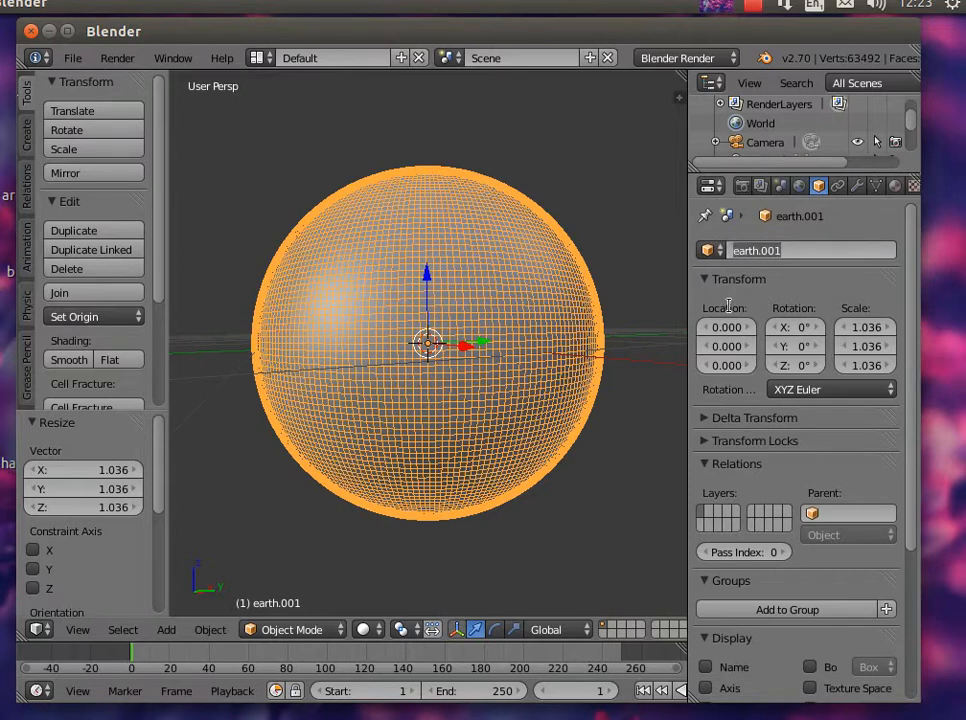
pyautogui.write('atmos')
pyautogui.press('Return')
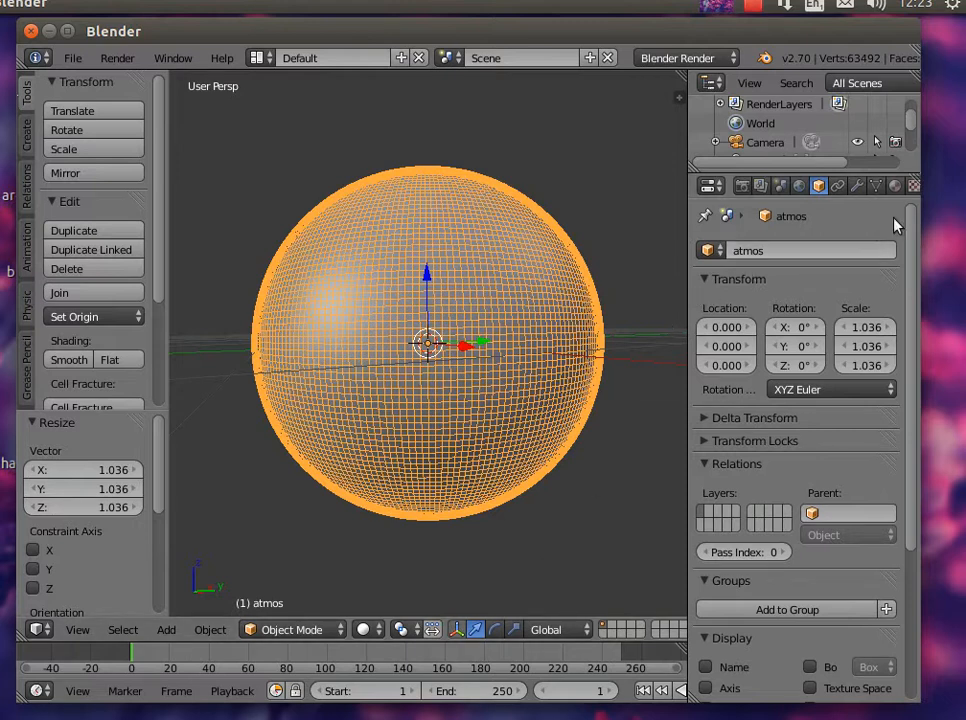
pyautogui.scroll(-3, 776, 125)
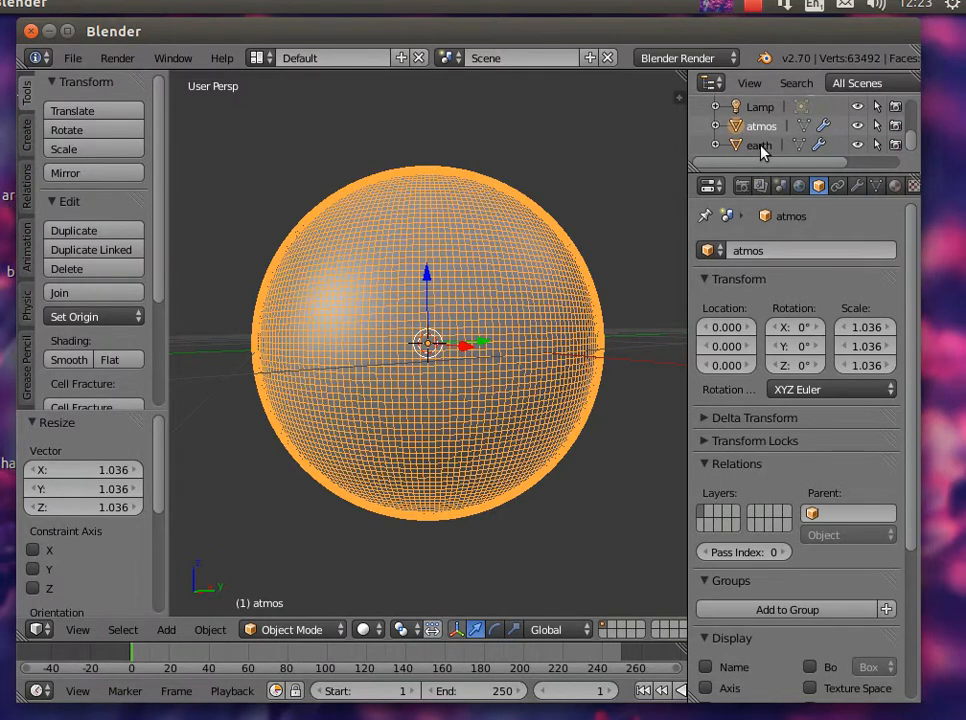
# Add a new material to the earth sphere
pyautogui.click(758, 146)
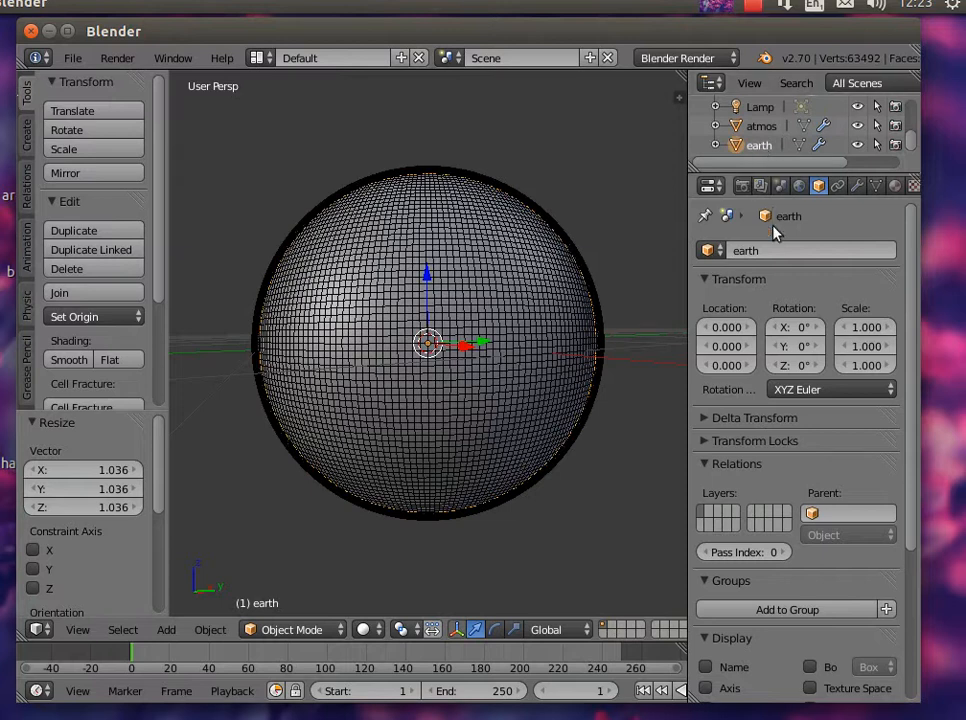
pyautogui.click(895, 187)
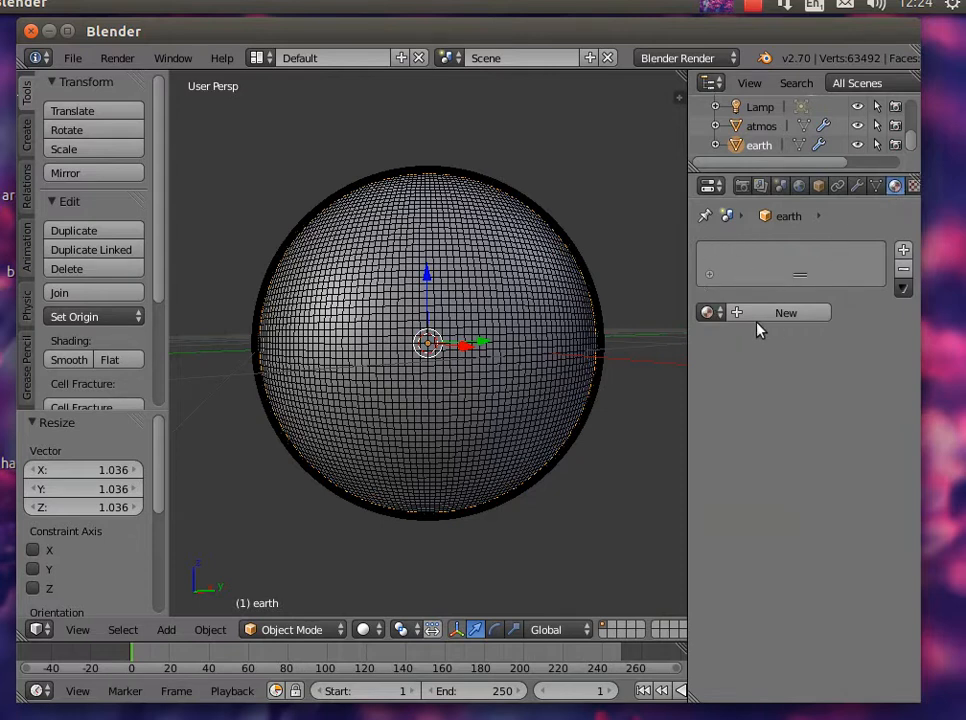
pyautogui.click(810, 318)
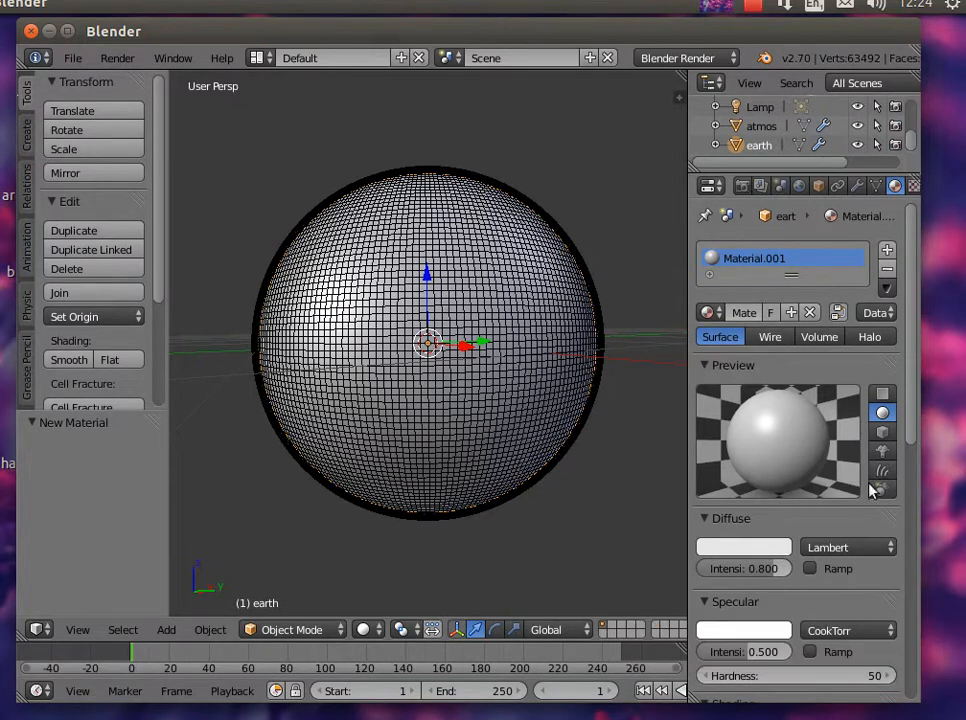
# Enable Receive Transparent in the shadow settings of the earth sphere's material
pyautogui.scroll(-2, 860, 490)
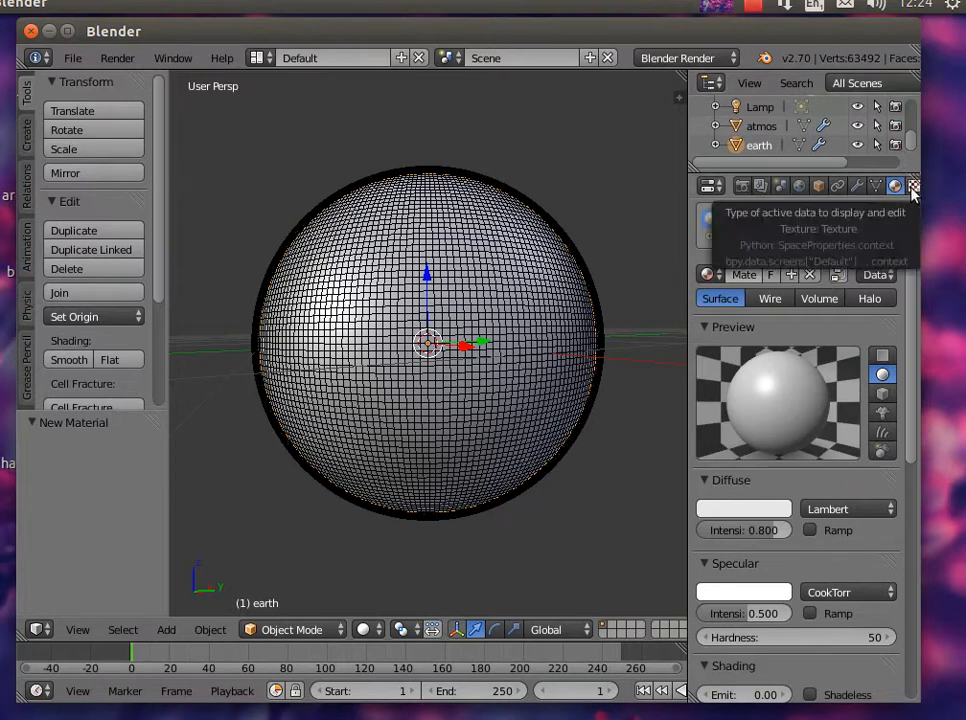
pyautogui.moveTo(912, 292); pyautogui.dragTo(915, 555)
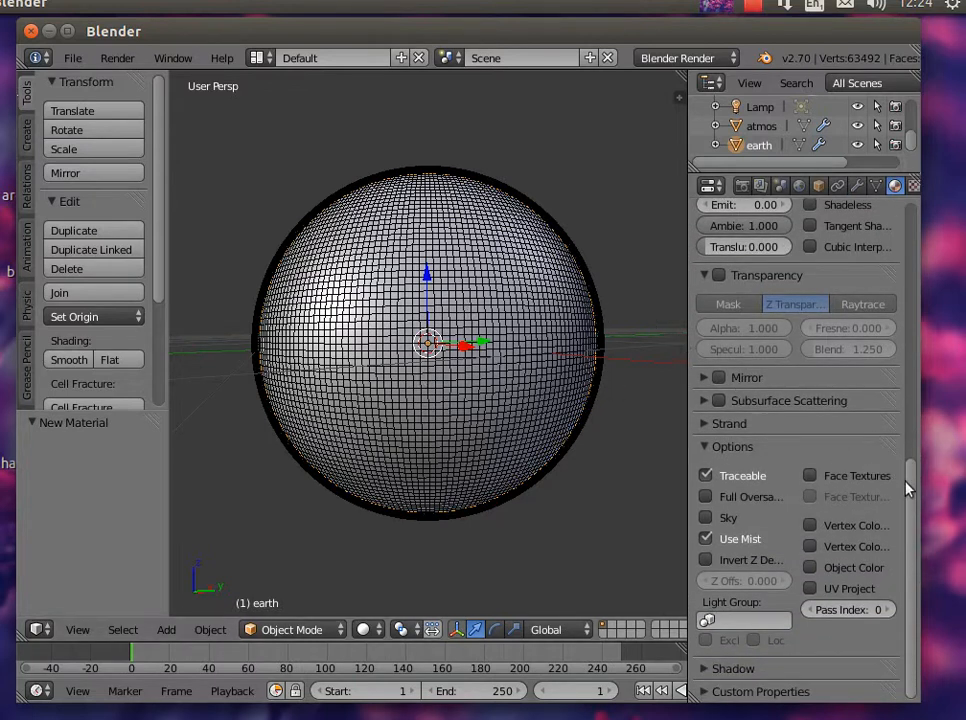
pyautogui.click(718, 672)
pyautogui.moveTo(916, 543); pyautogui.dragTo(910, 686)
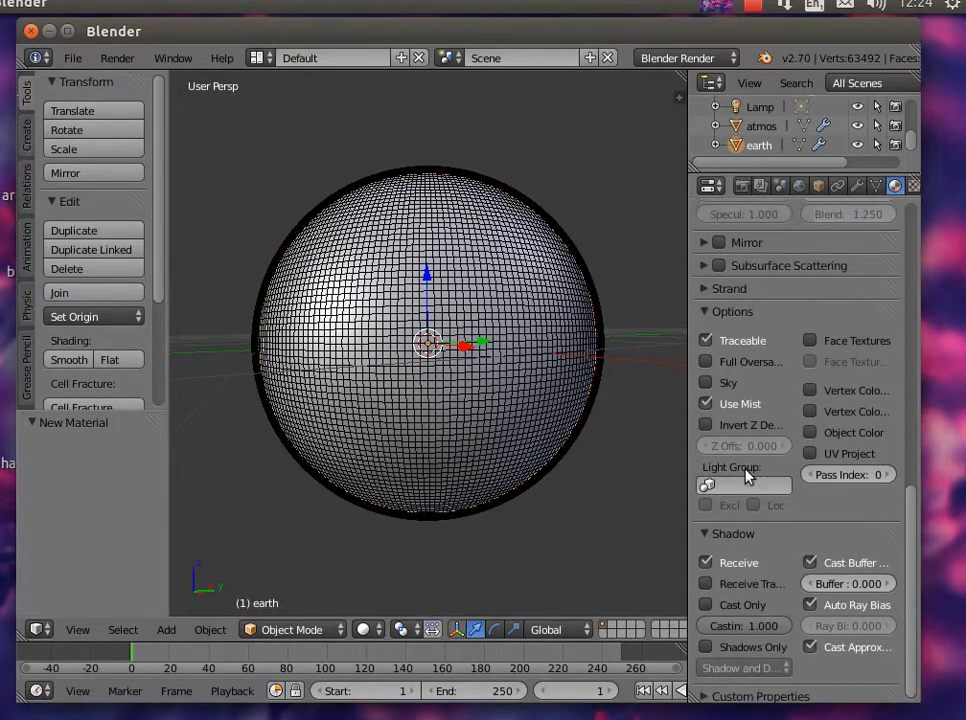
pyautogui.click(705, 585)
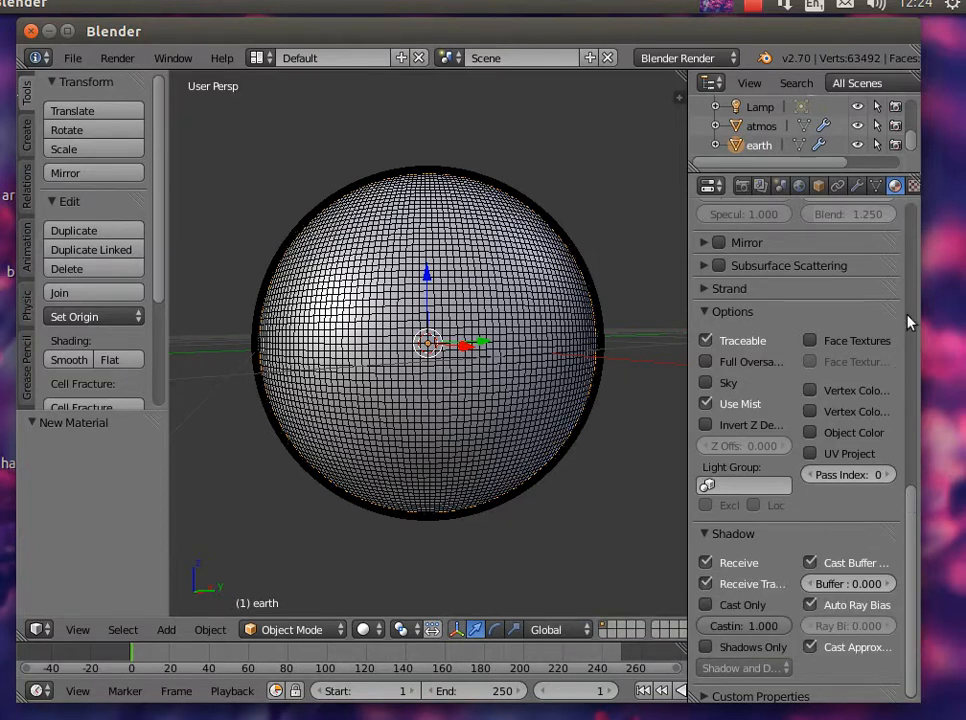
pyautogui.scroll(10, 906, 480)
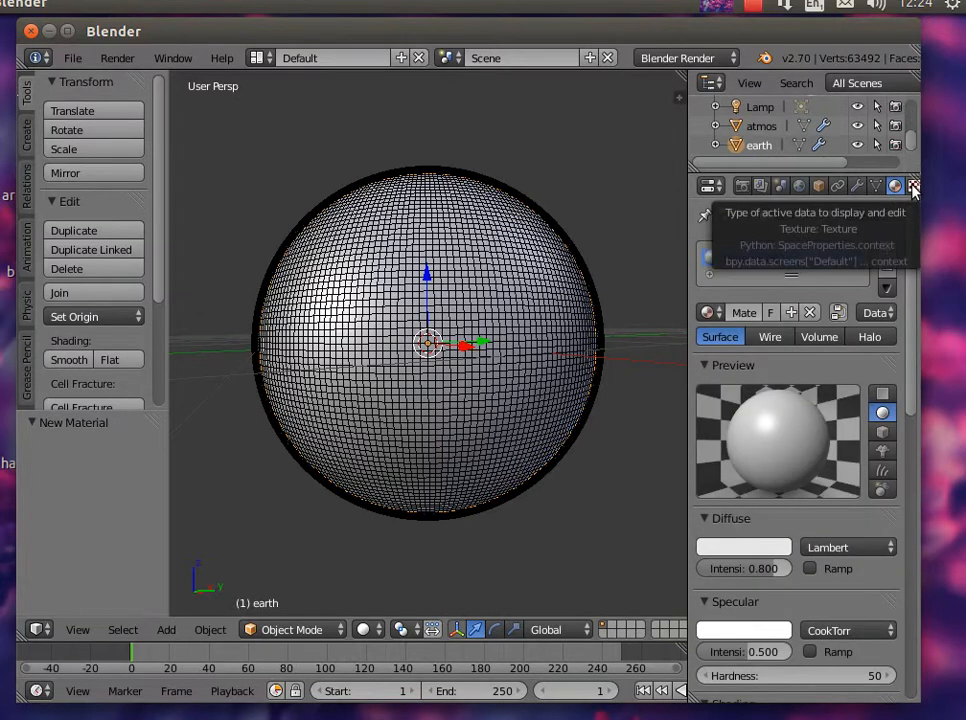
# Add a new texture of type Image or Movie to the earth material and preview both texture and material
pyautogui.click(913, 187)
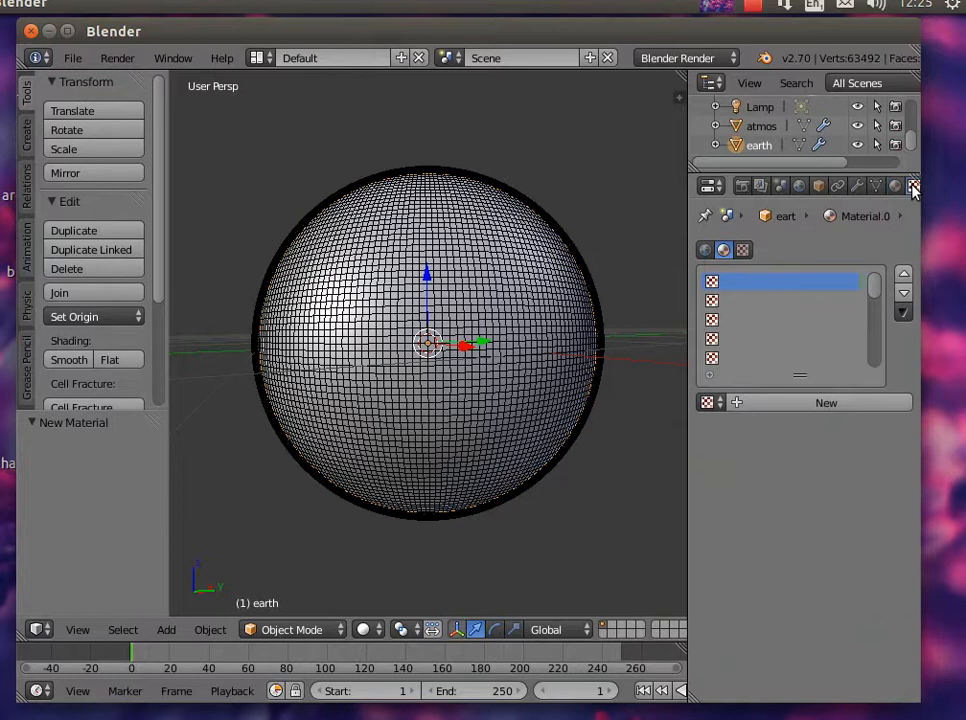
pyautogui.click(737, 404)
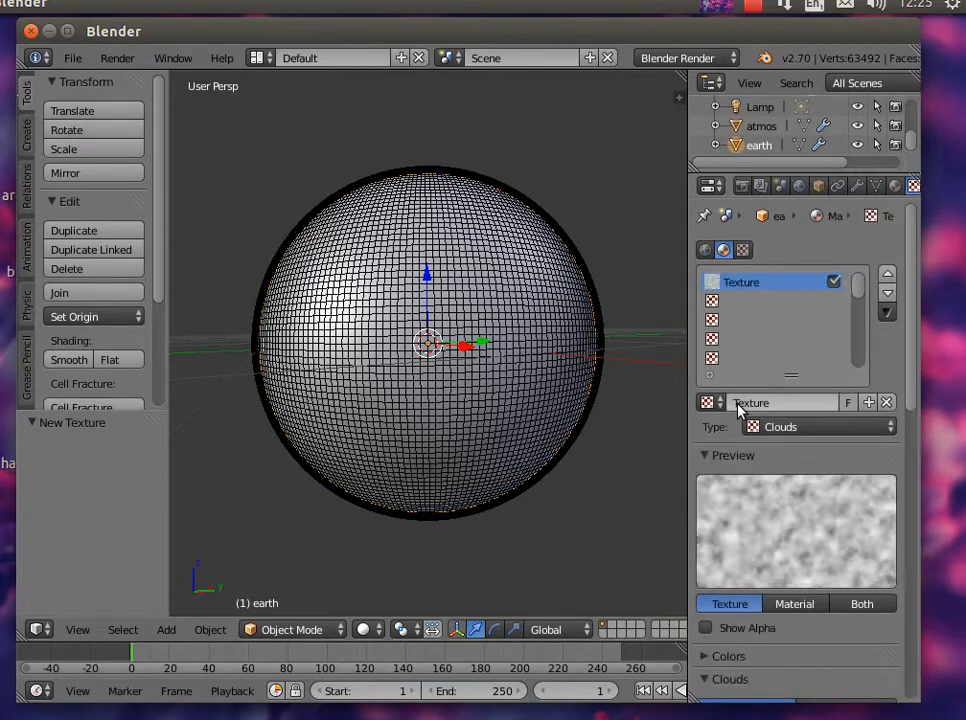
pyautogui.click(805, 428)
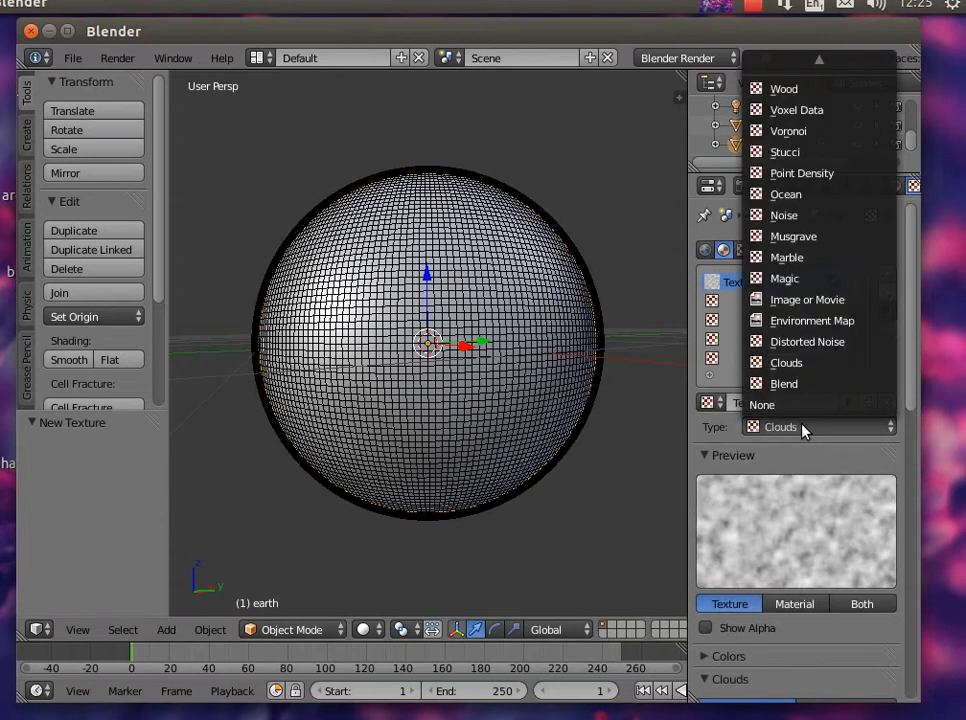
pyautogui.click(810, 300)
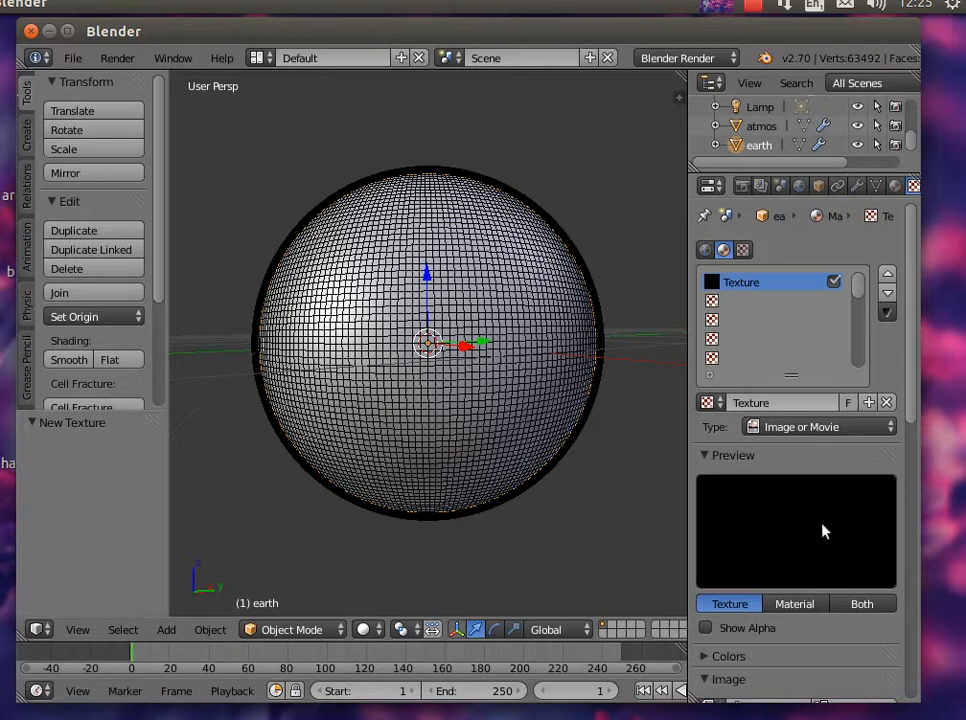
pyautogui.click(860, 606)
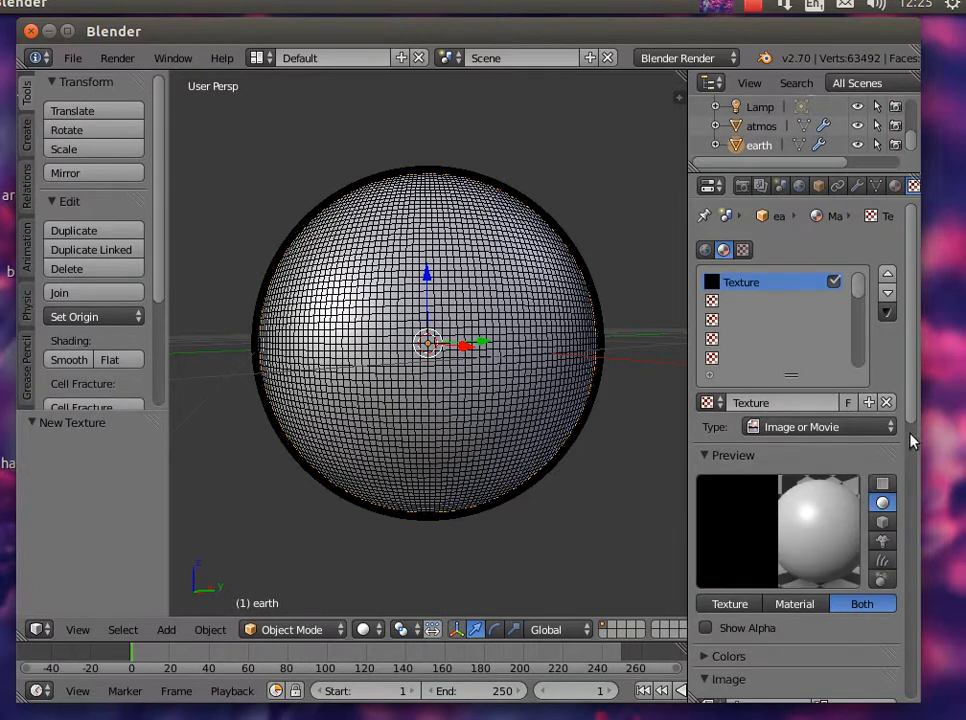
# Load eartbase.jpg from the ship-visit folder as the earth texture's image
pyautogui.moveTo(913, 407); pyautogui.dragTo(927, 535)
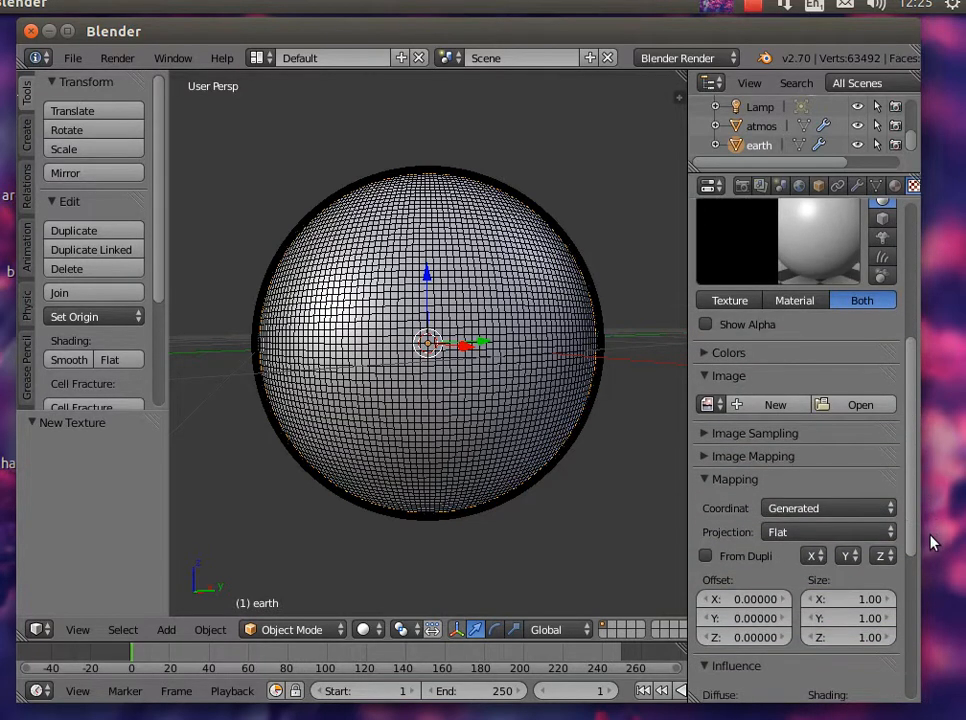
pyautogui.click(842, 404)
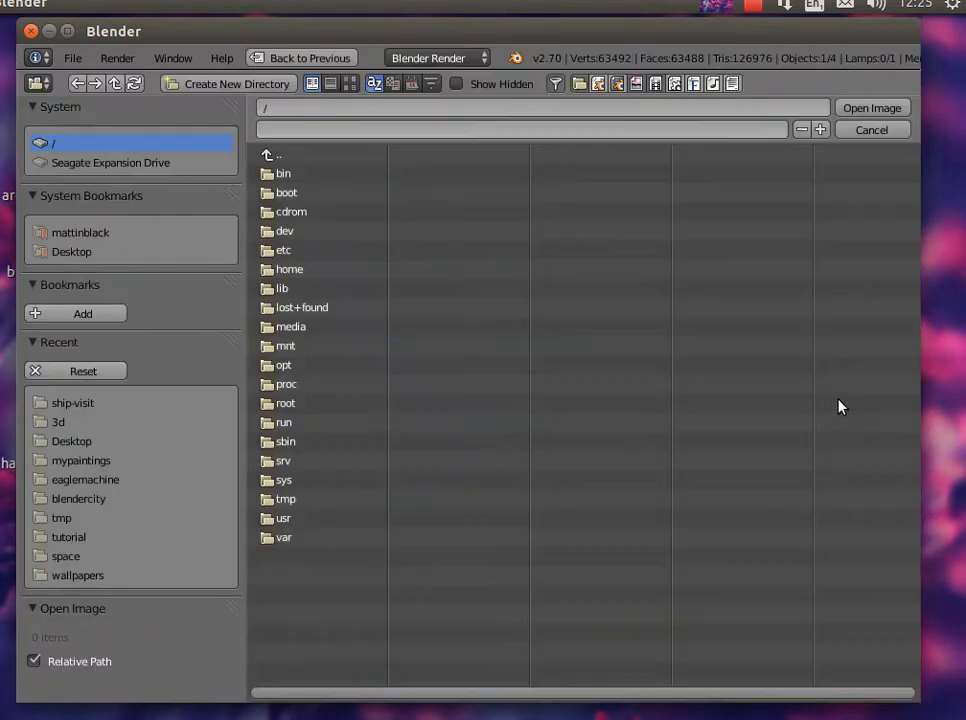
pyautogui.click(70, 405)
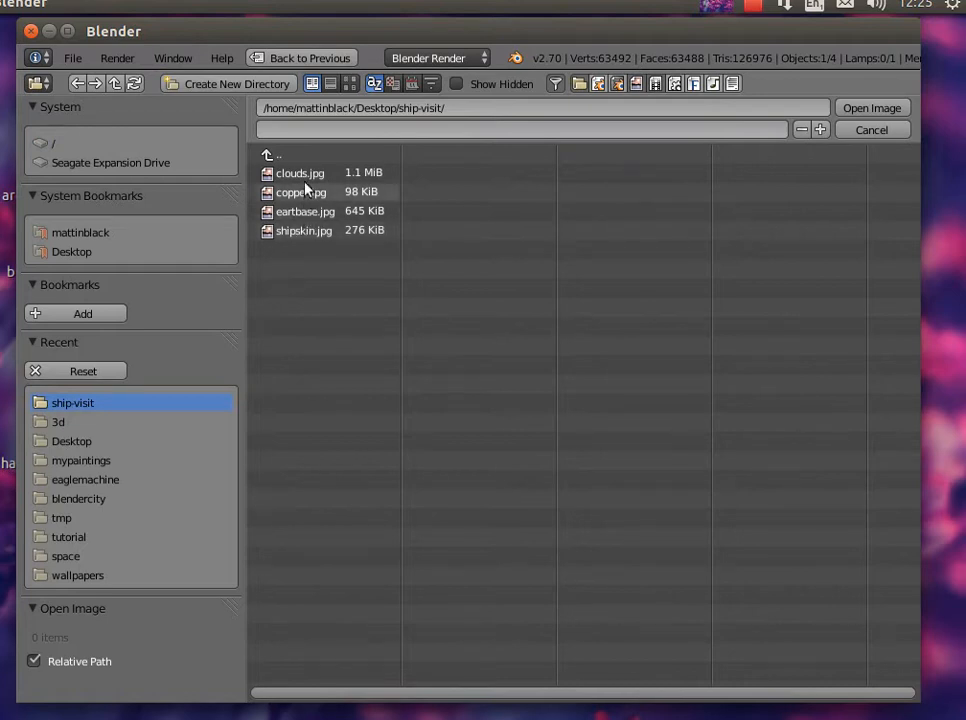
pyautogui.doubleClick(304, 211)
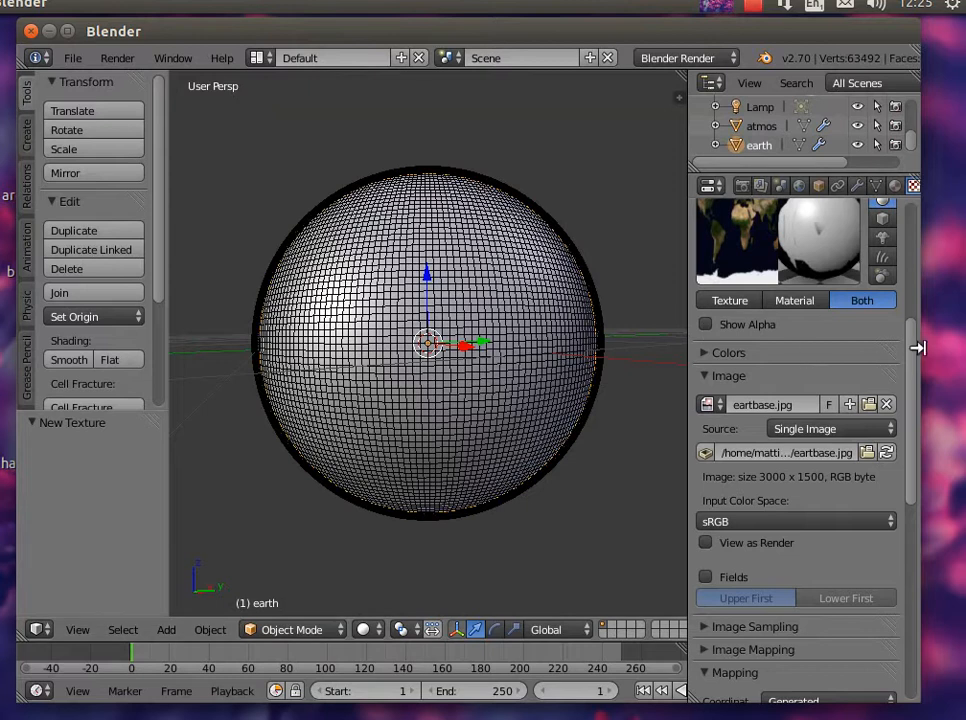
# Set the earth texture's mapping projection to Sphere and check the result in the preview
pyautogui.moveTo(912, 370); pyautogui.dragTo(918, 463)
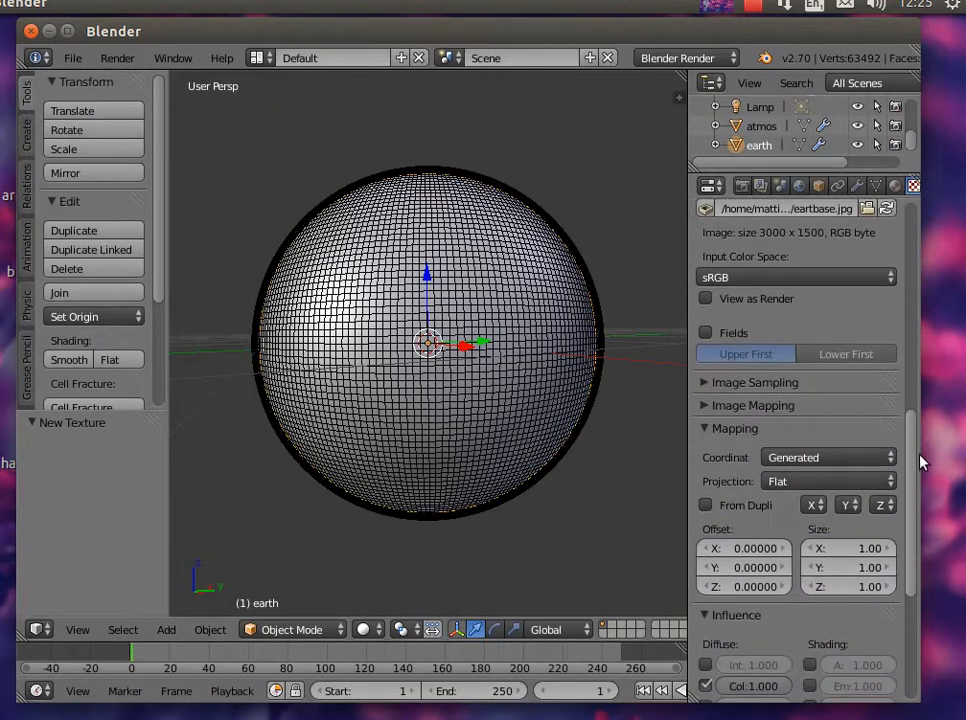
pyautogui.click(789, 482)
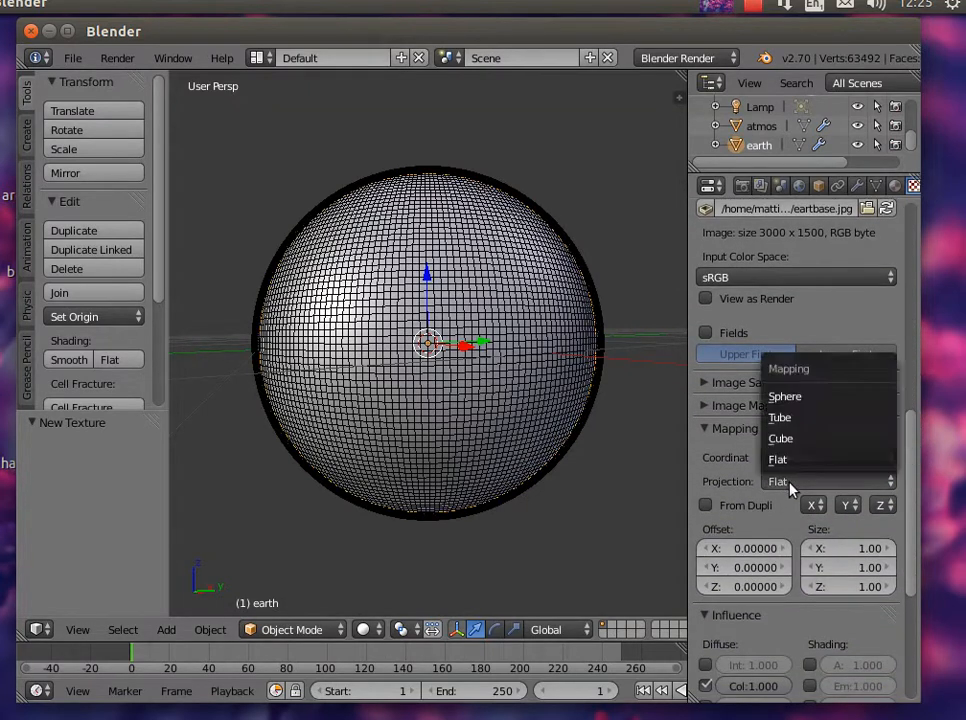
pyautogui.click(797, 399)
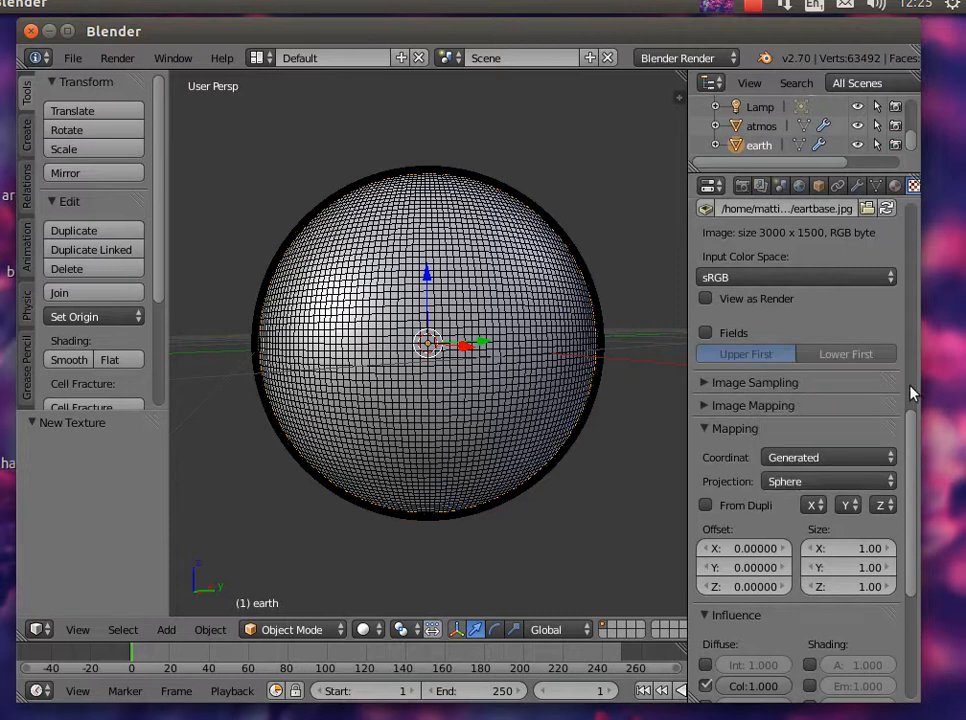
pyautogui.scroll(2, 910, 400)
pyautogui.moveTo(908, 399); pyautogui.dragTo(914, 230)
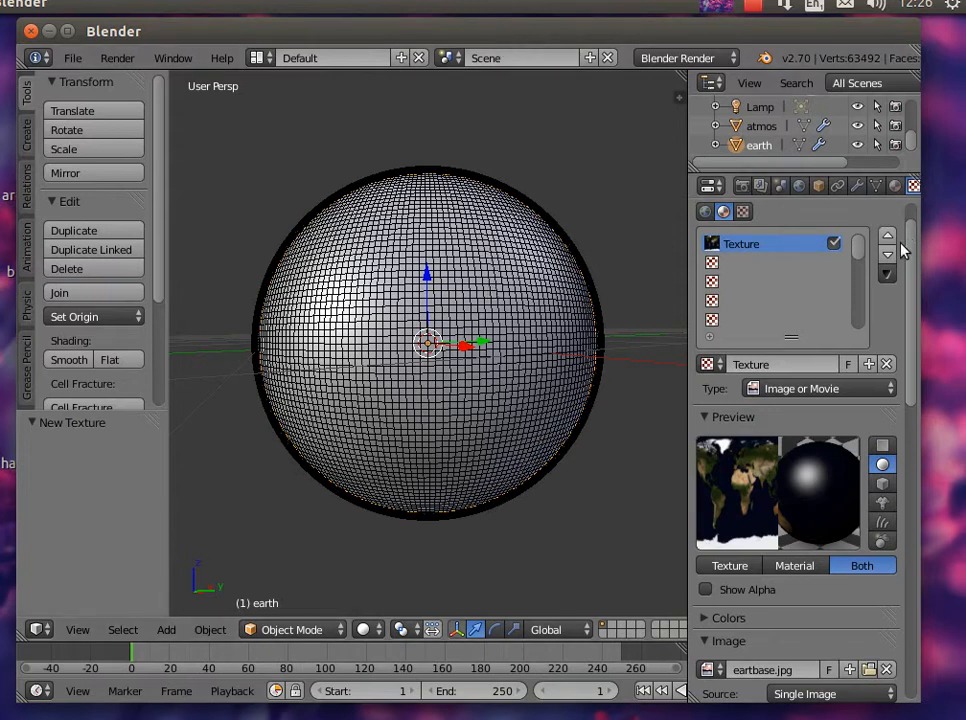
pyautogui.scroll(2, 908, 229)
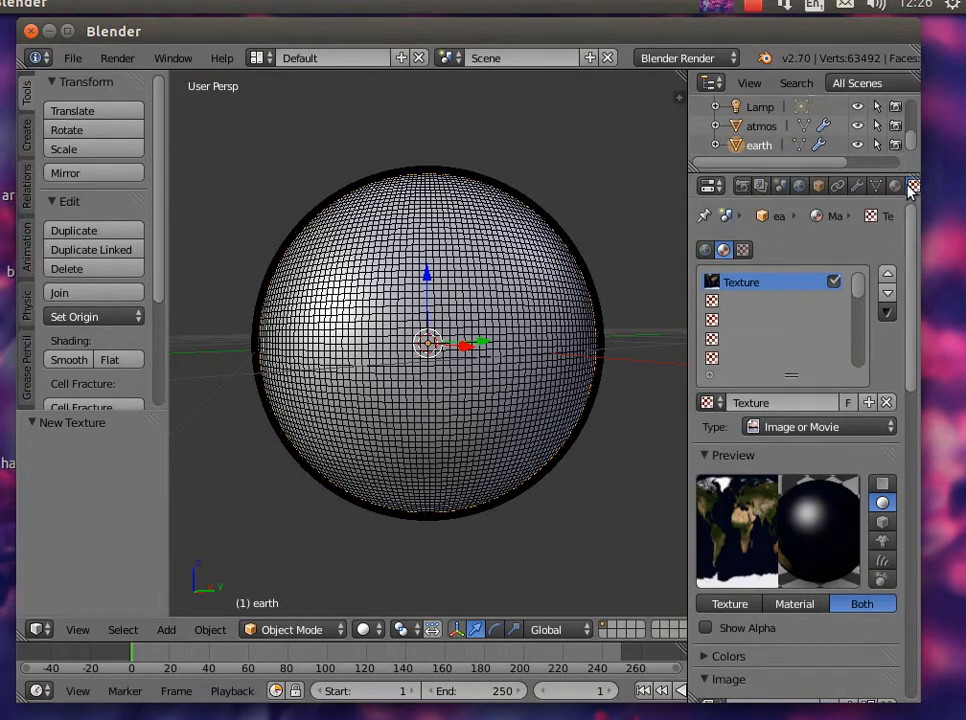
# Give the atmos sphere a new material with a blue diffuse color (R 0.264, G 0.406, B 0.800) and specular intensity 0
pyautogui.click(760, 126)
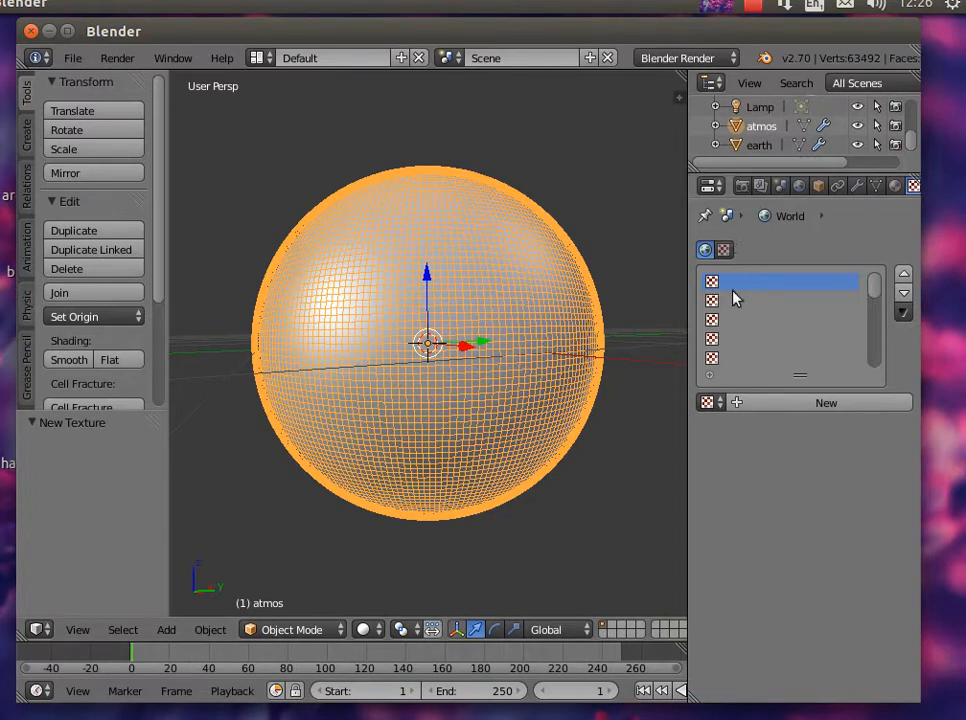
pyautogui.click(895, 187)
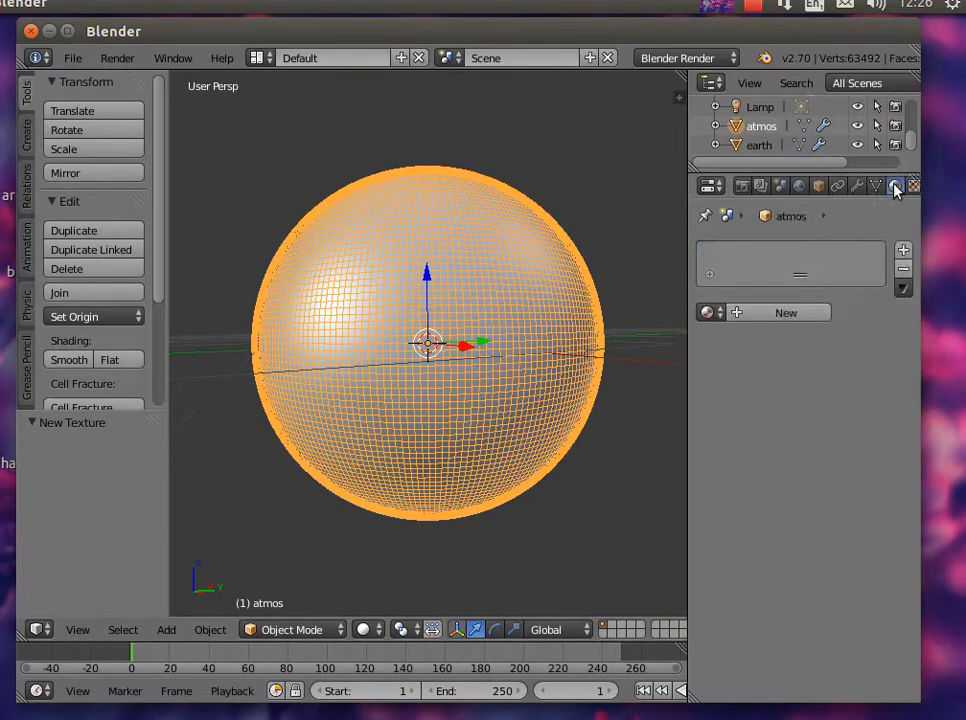
pyautogui.click(740, 315)
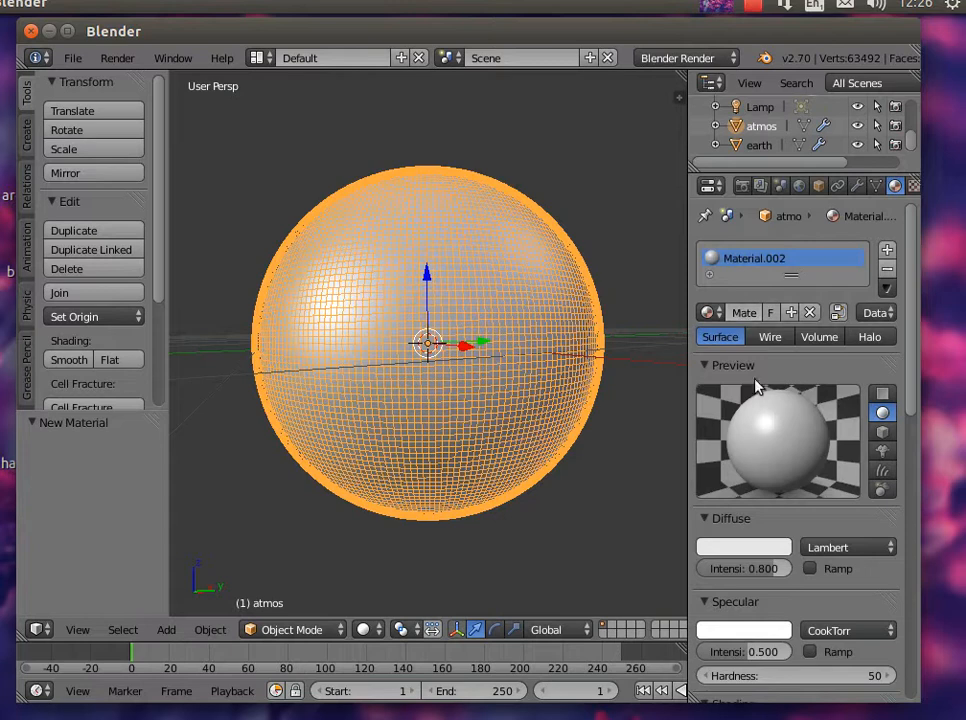
pyautogui.click(742, 547)
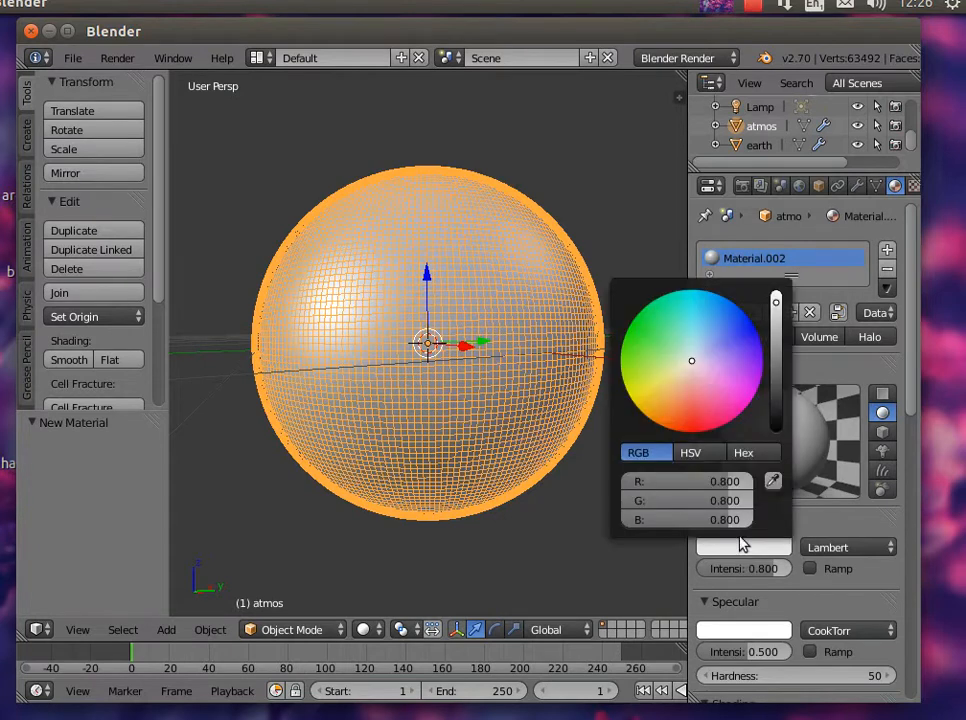
pyautogui.moveTo(693, 359); pyautogui.dragTo(725, 326)
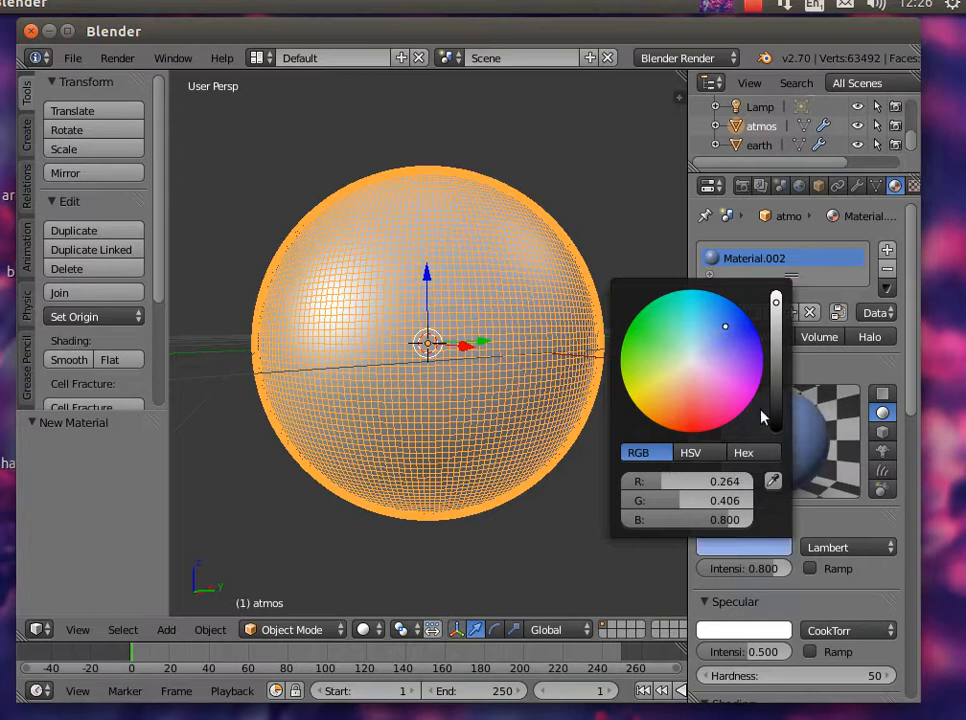
pyautogui.moveTo(753, 654); pyautogui.dragTo(697, 654)
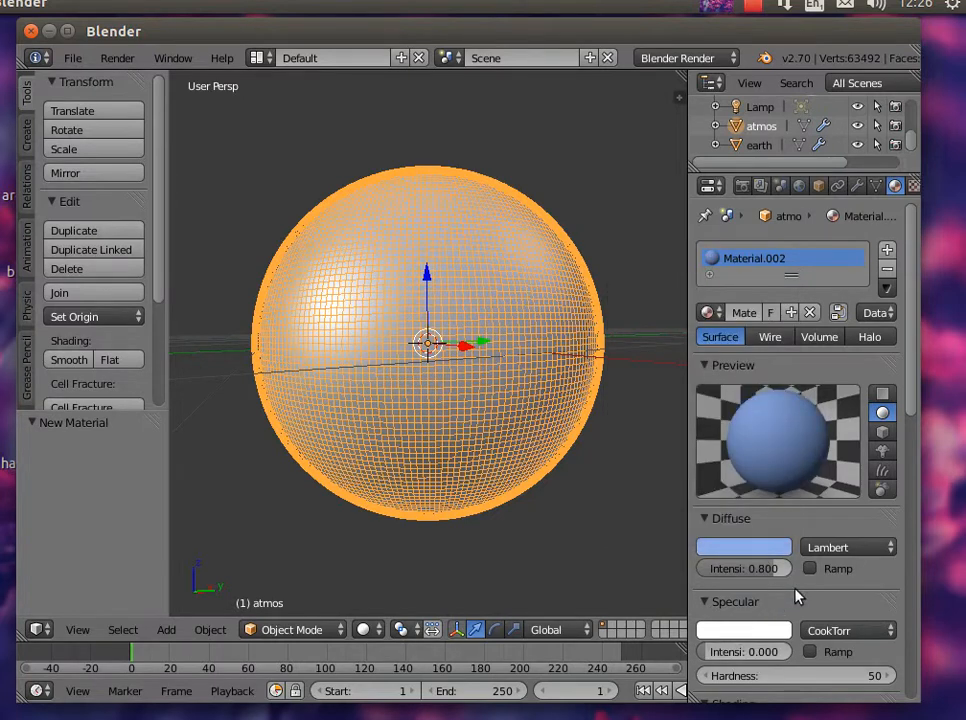
# Enable transparency on the atmos material with alpha about 0.209 and transparency specular about 0.308
pyautogui.scroll(-2, 797, 600)
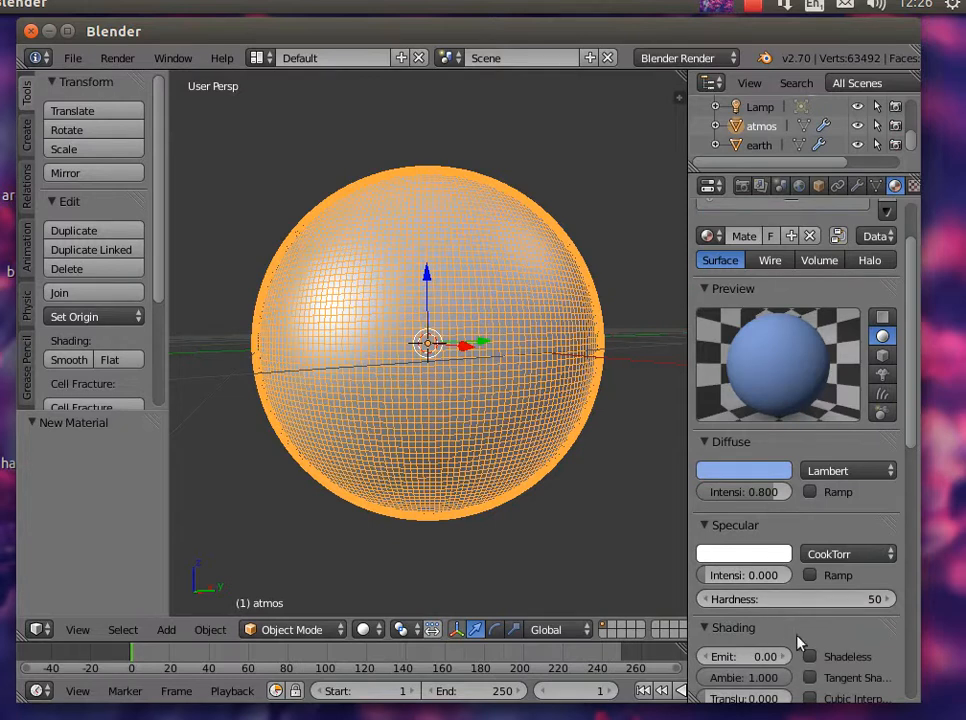
pyautogui.scroll(-1, 790, 630)
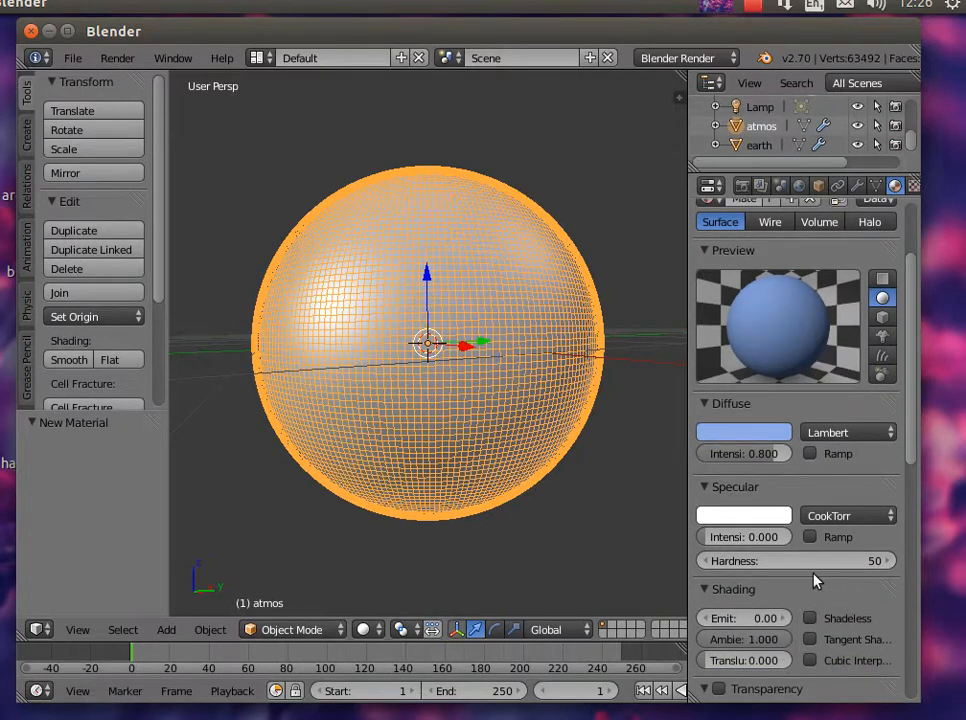
pyautogui.scroll(-3, 812, 577)
pyautogui.scroll(-3, 790, 590)
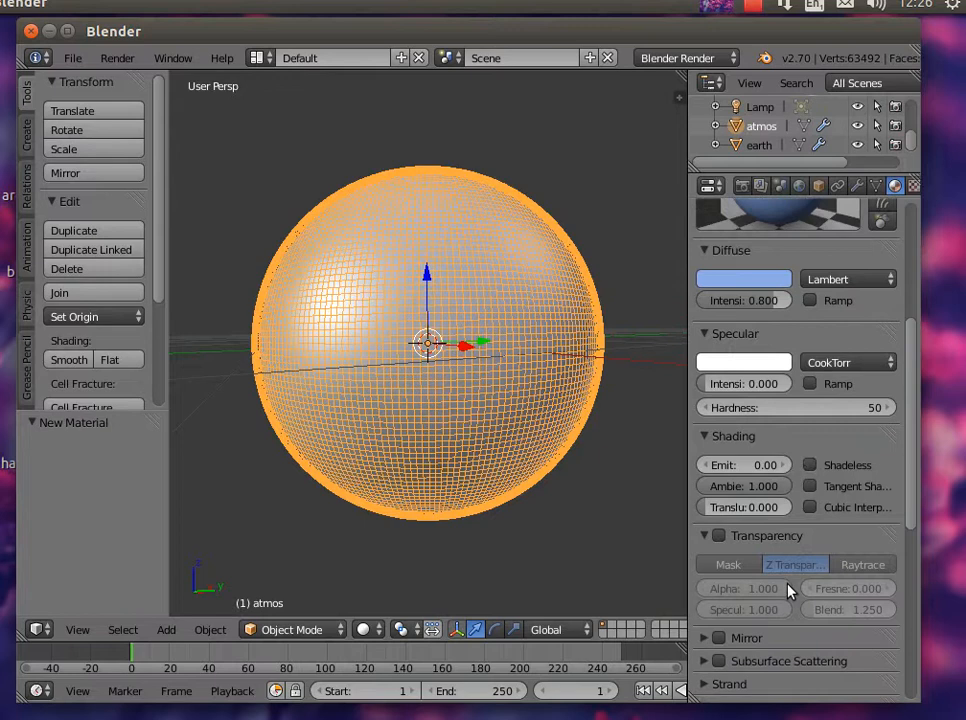
pyautogui.click(719, 460)
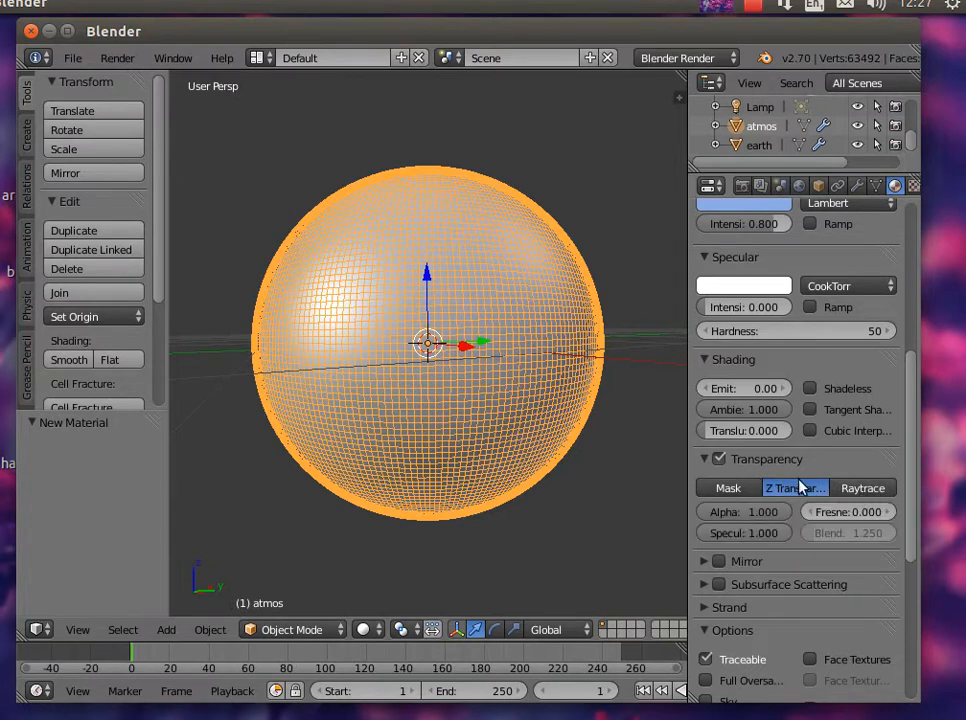
pyautogui.moveTo(761, 512); pyautogui.dragTo(733, 526)
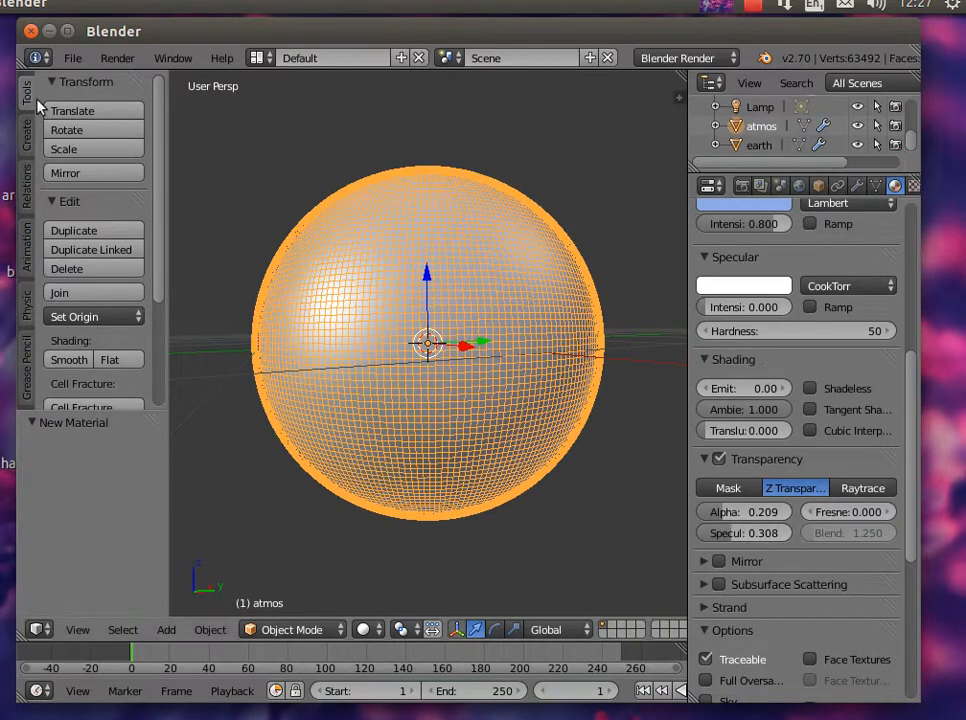
# Render a still image of the scene to check the earth and atmosphere materials
pyautogui.click(117, 58)
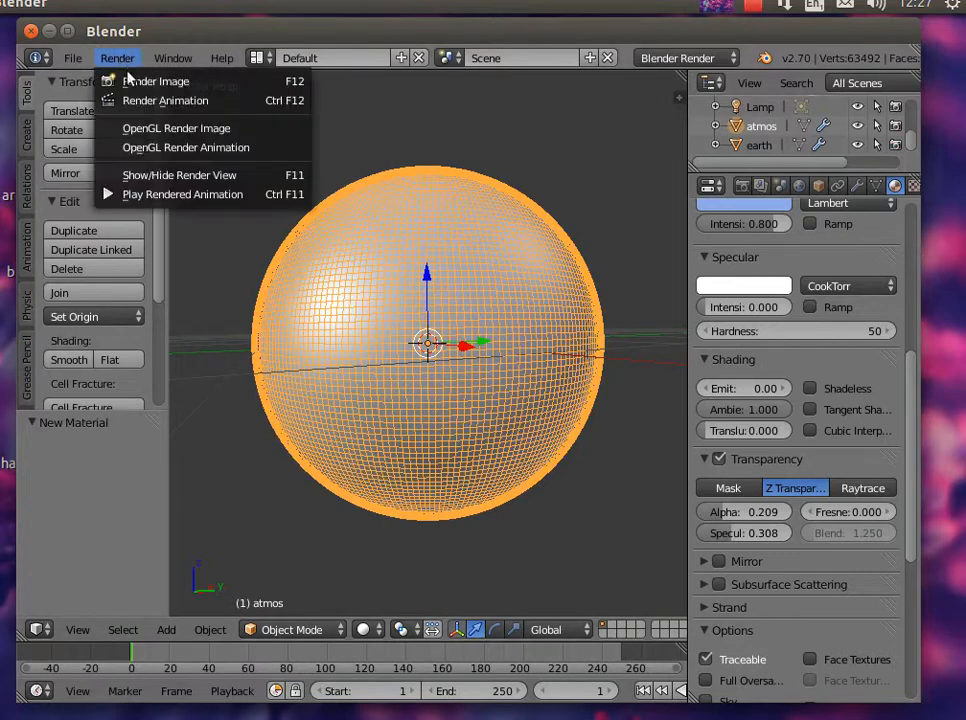
pyautogui.click(123, 80)
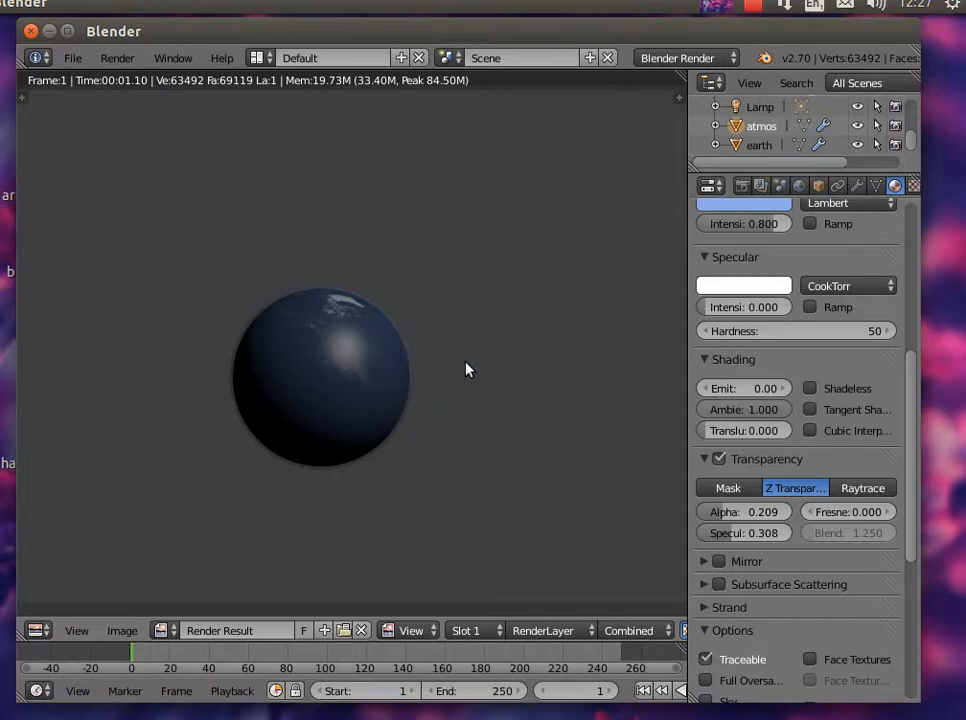
# Return from the render to the 3D view, select the scene's lamp and change its type to Spot
pyautogui.scroll(-2, 498, 364)
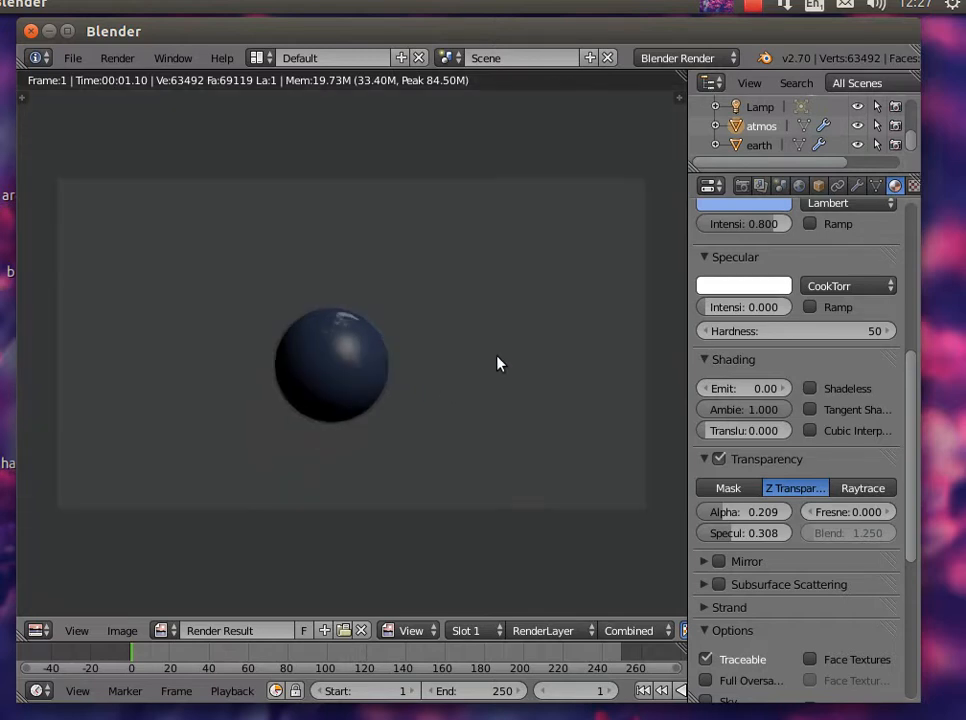
pyautogui.click(117, 58)
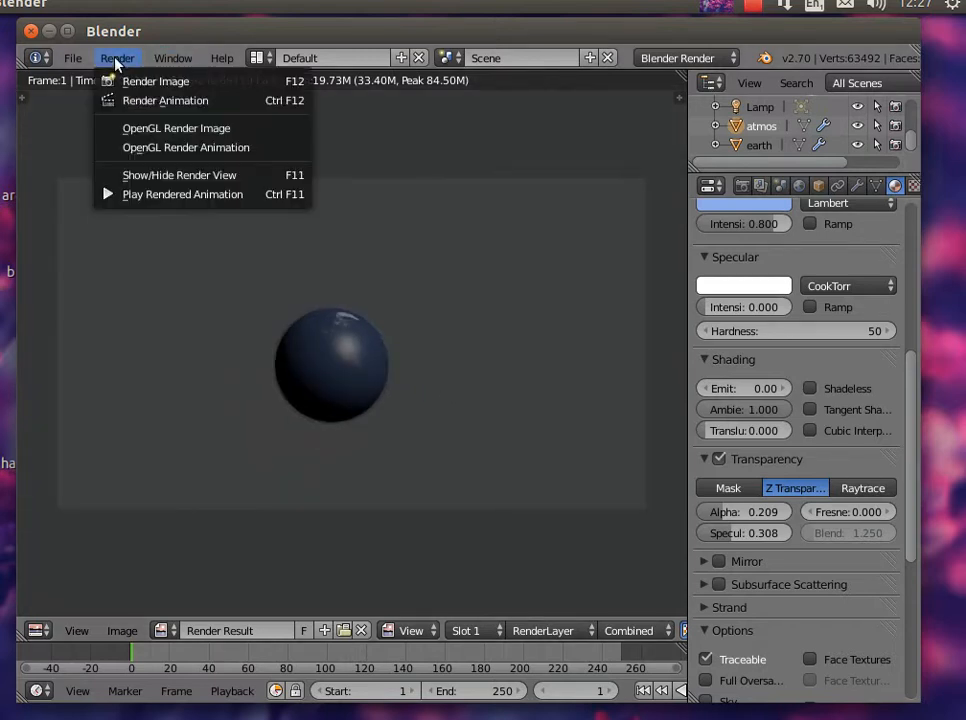
pyautogui.click(164, 178)
pyautogui.scroll(-4, 435, 388)
pyautogui.scroll(-3, 435, 388)
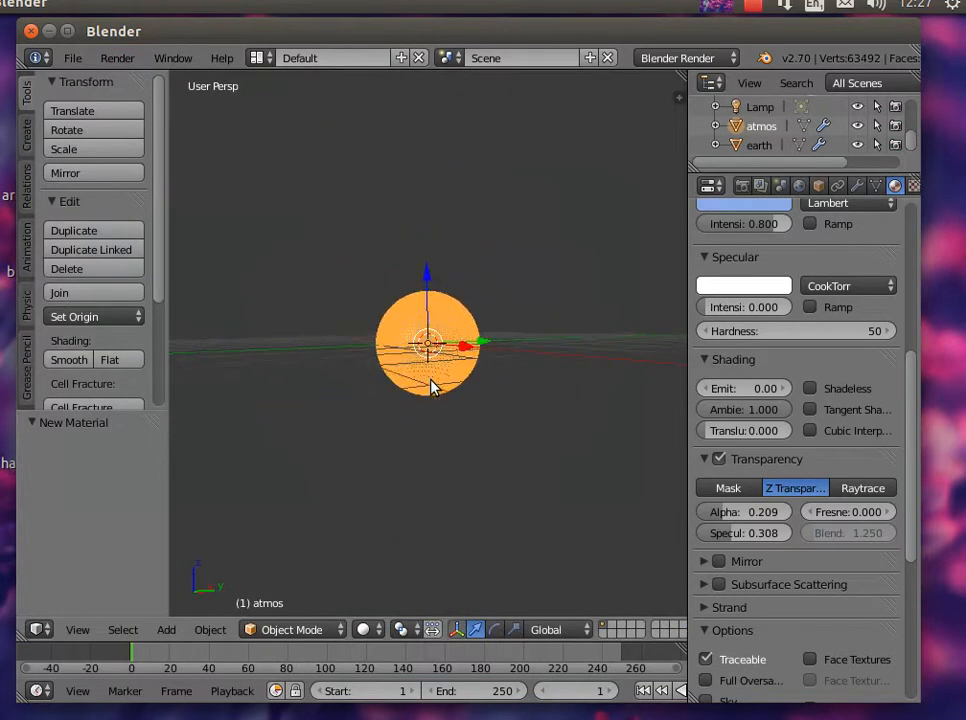
pyautogui.moveTo(495, 400); pyautogui.dragTo(455, 416, button='middle')
pyautogui.scroll(-2, 455, 416)
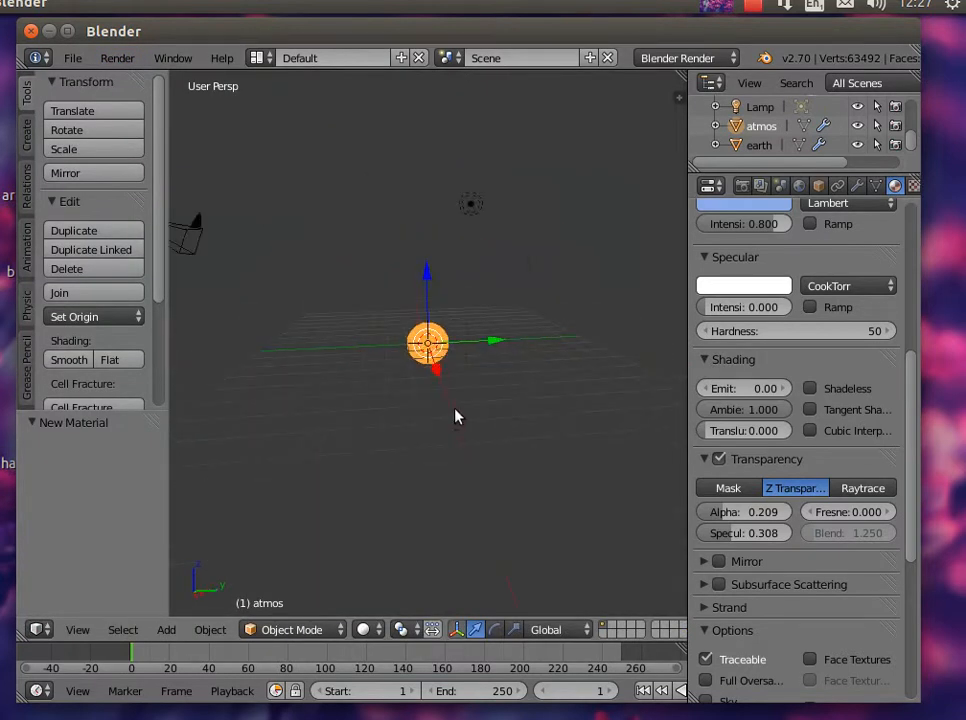
pyautogui.rightClick(474, 206)
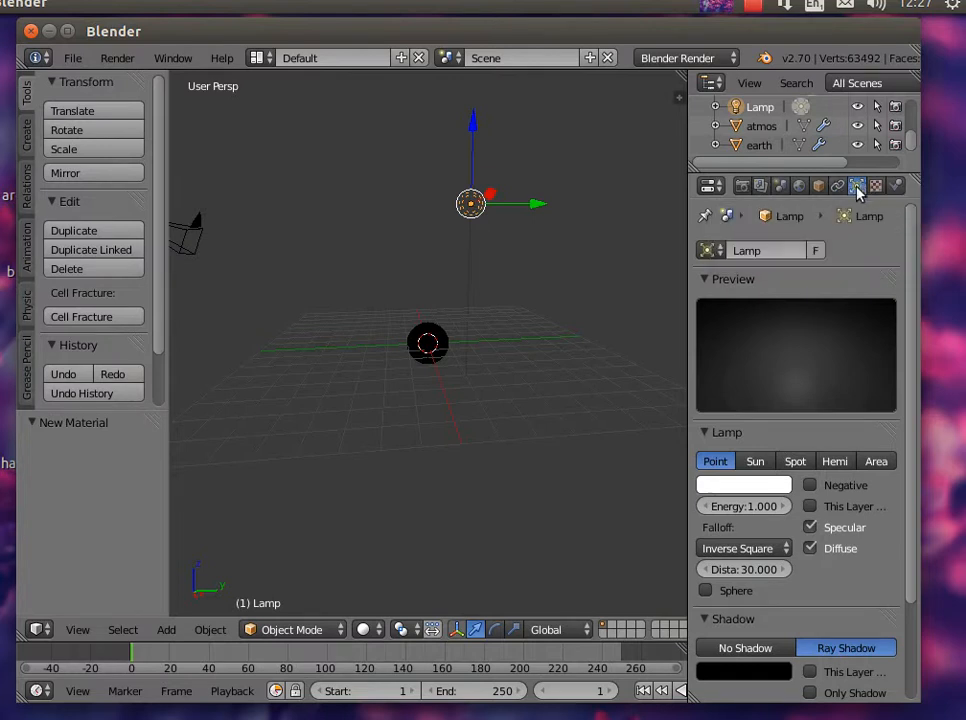
pyautogui.click(795, 462)
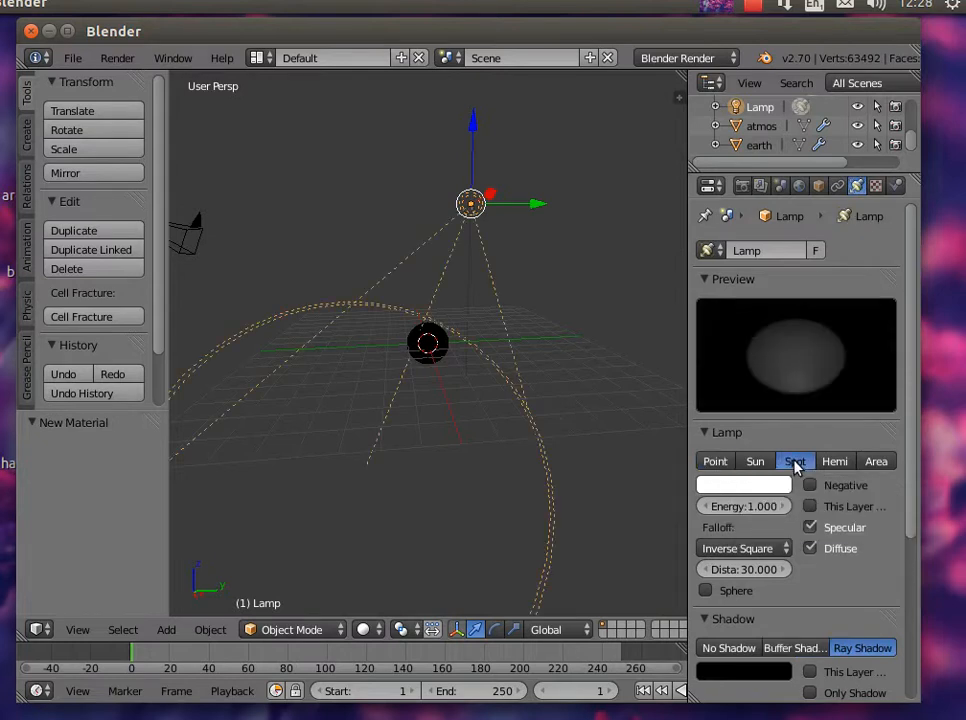
# Set the spot lamp's energy to 5 and its light color to a very pale yellow
pyautogui.click(753, 508)
pyautogui.write('5')
pyautogui.press('Return')
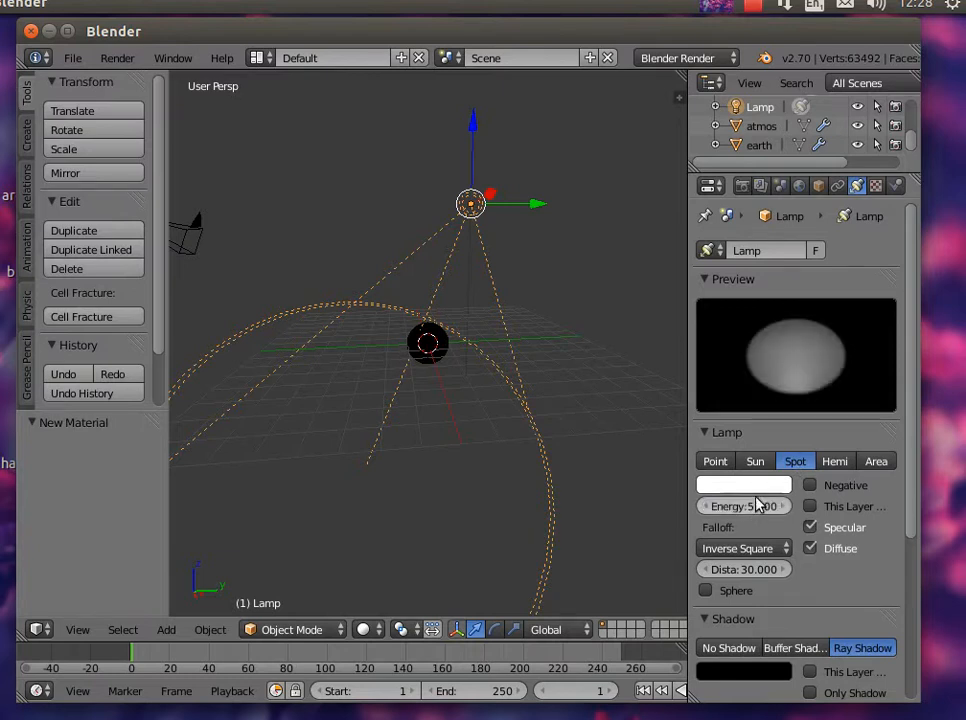
pyautogui.click(757, 484)
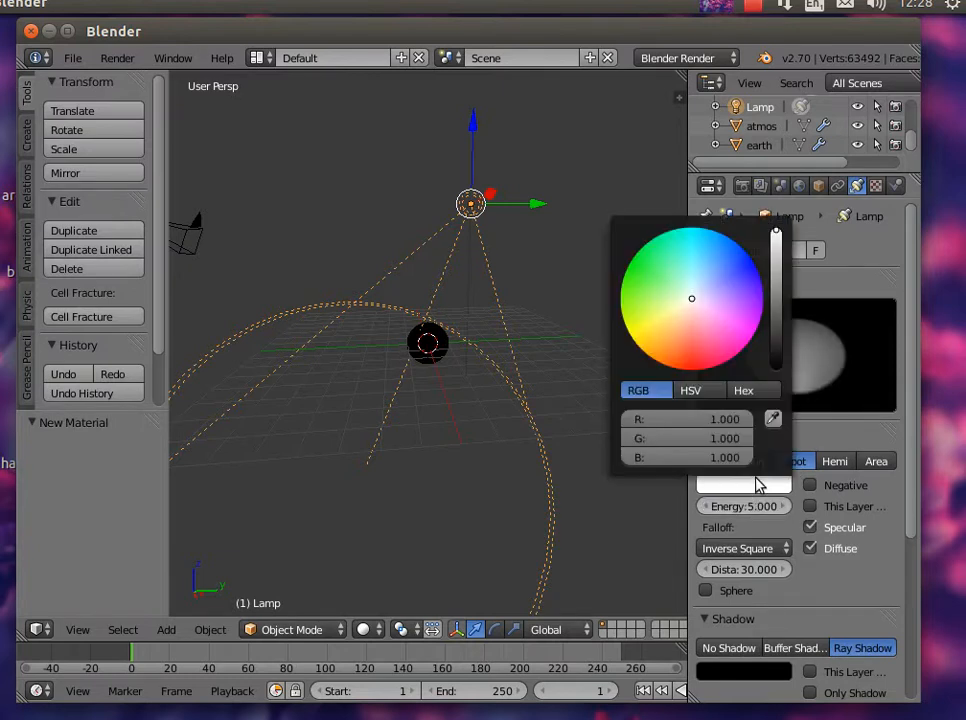
pyautogui.click(680, 307)
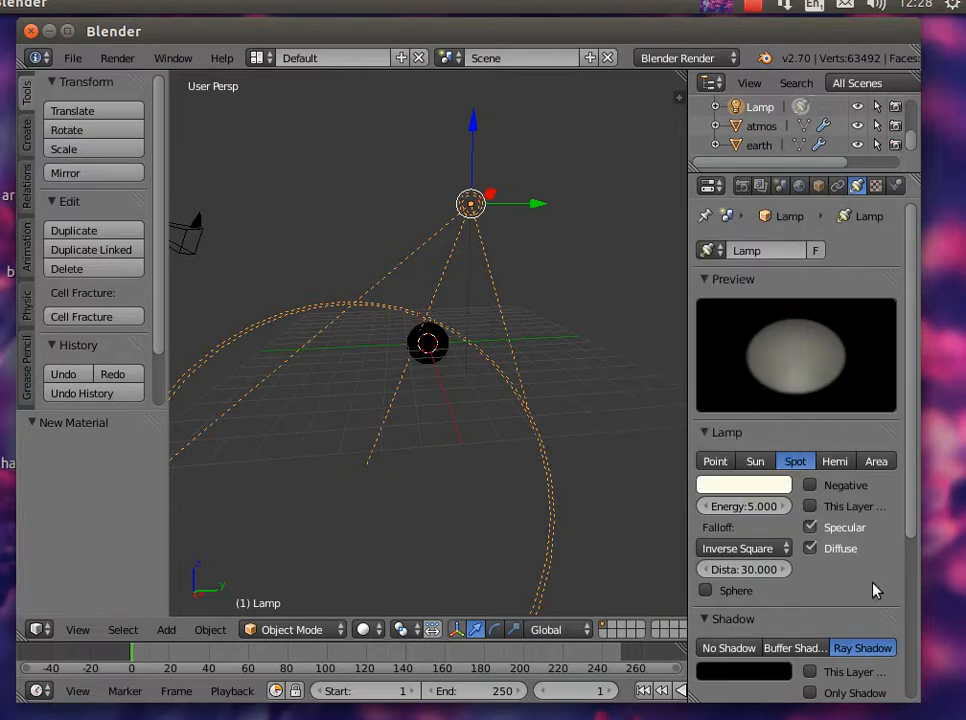
# Set the spot lamp's ray shadow soft size to 4 and its samples to 6
pyautogui.moveTo(912, 533); pyautogui.dragTo(913, 587)
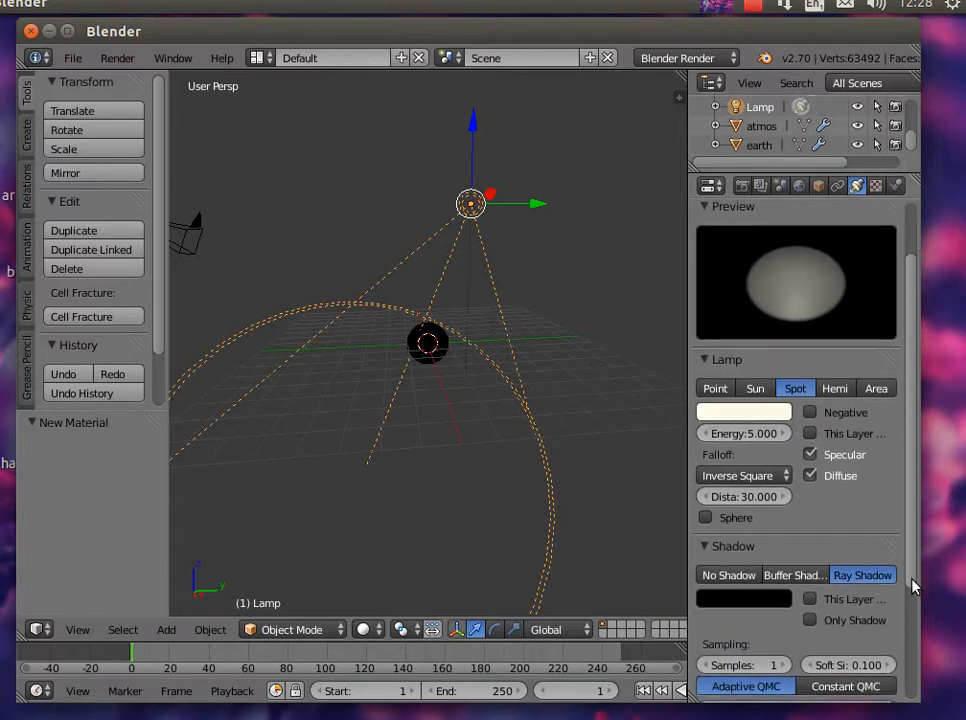
pyautogui.scroll(-5, 912, 587)
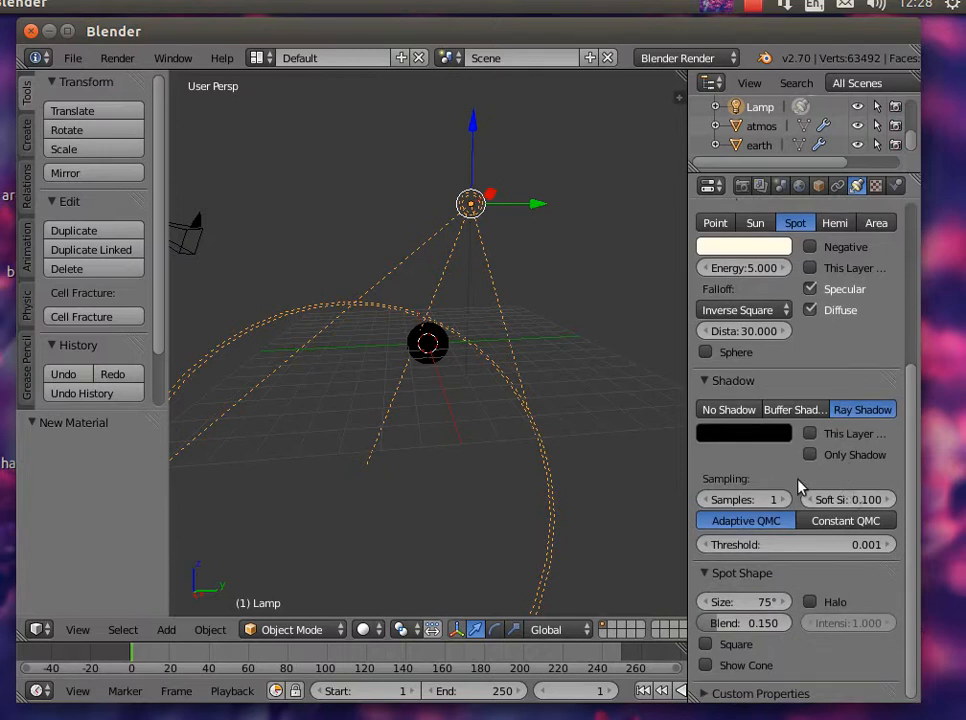
pyautogui.click(853, 499)
pyautogui.press('Escape')
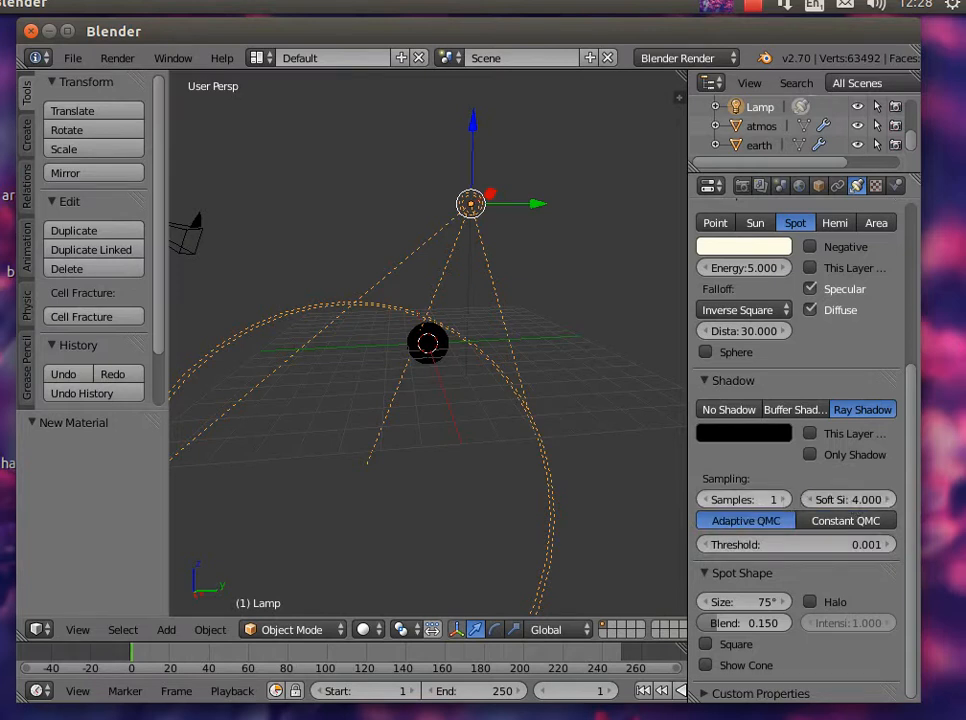
pyautogui.click(757, 500)
pyautogui.write('6')
pyautogui.press('Return')
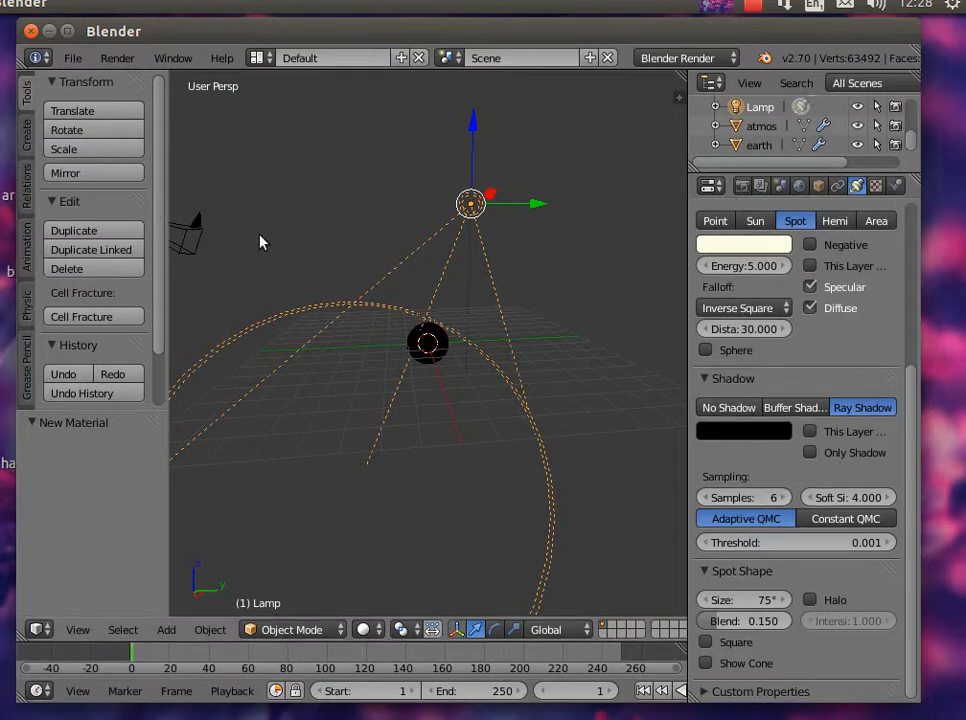
# Render a still image and examine the globe up close under the spot lighting
pyautogui.scroll(4, 240, 221)
pyautogui.click(116, 58)
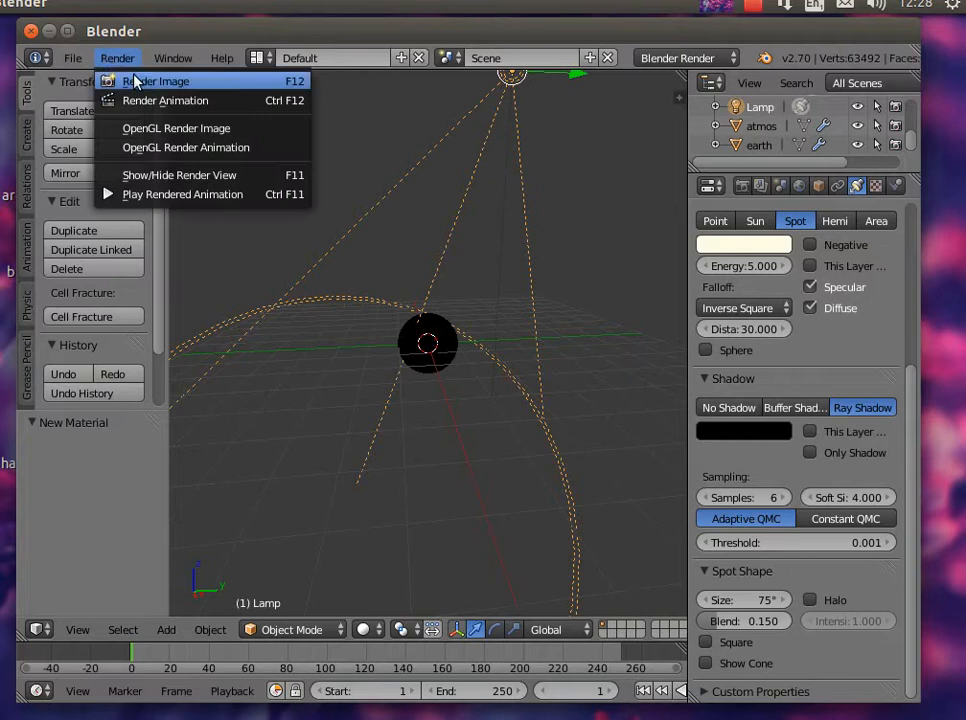
pyautogui.click(145, 84)
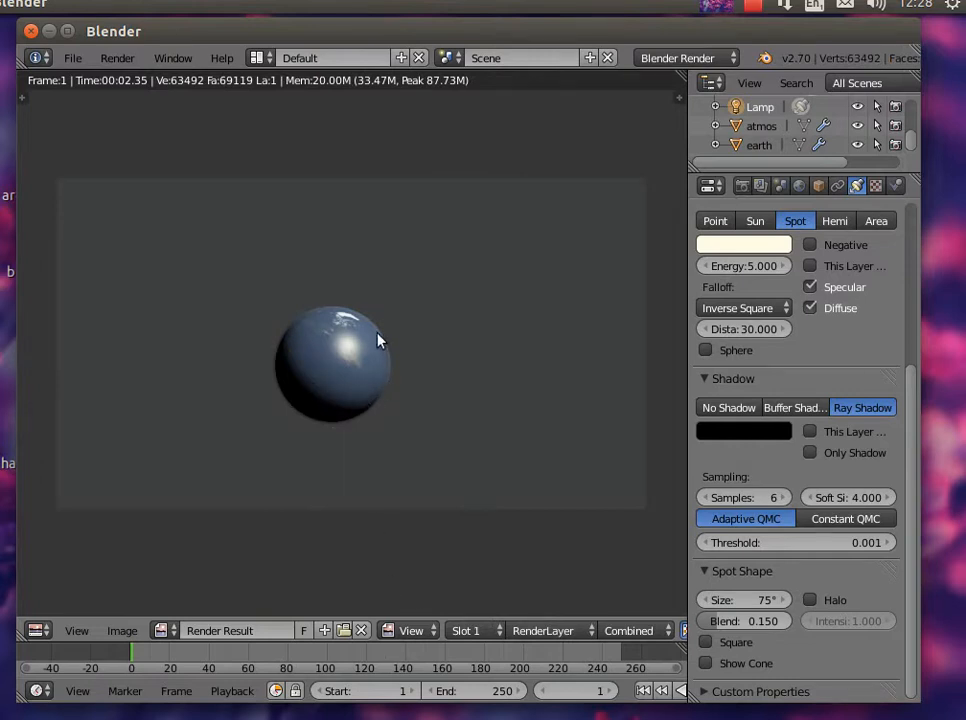
pyautogui.scroll(5, 362, 472)
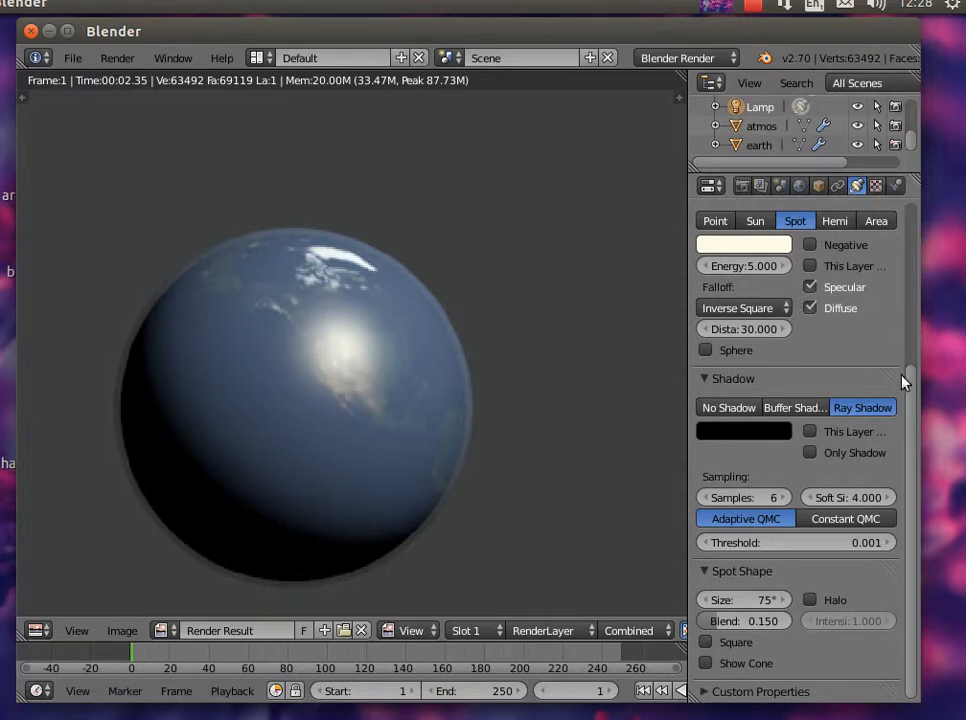
# Lower the atmos material's transparency alpha and transparency specular to about 0.099 each, and render the scene
pyautogui.scroll(5, 906, 382)
pyautogui.click(118, 58)
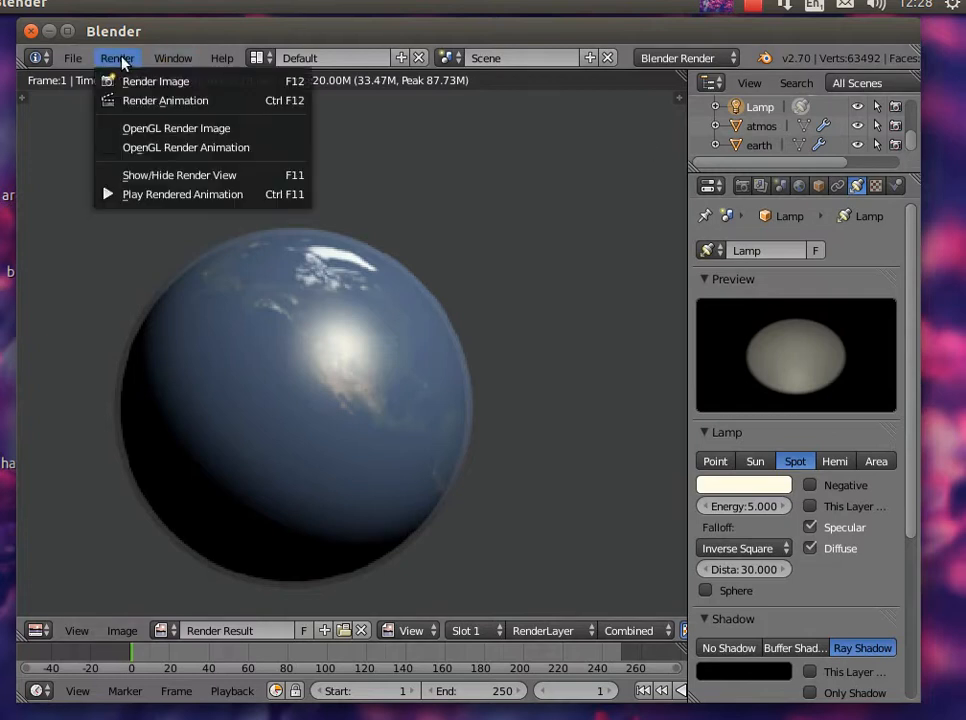
pyautogui.click(174, 177)
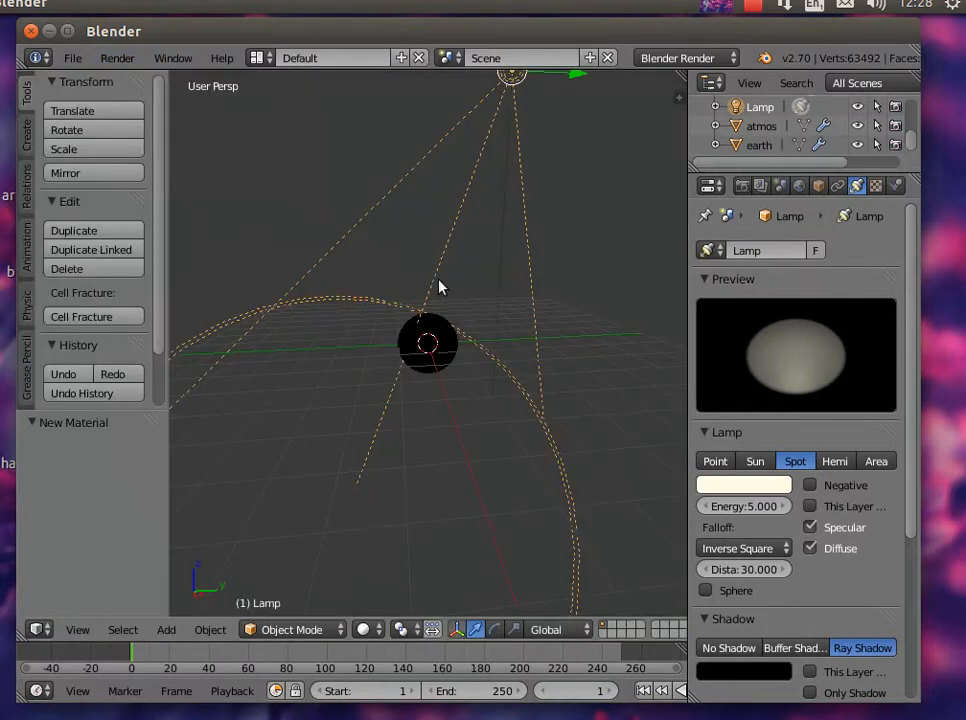
pyautogui.rightClick(441, 343)
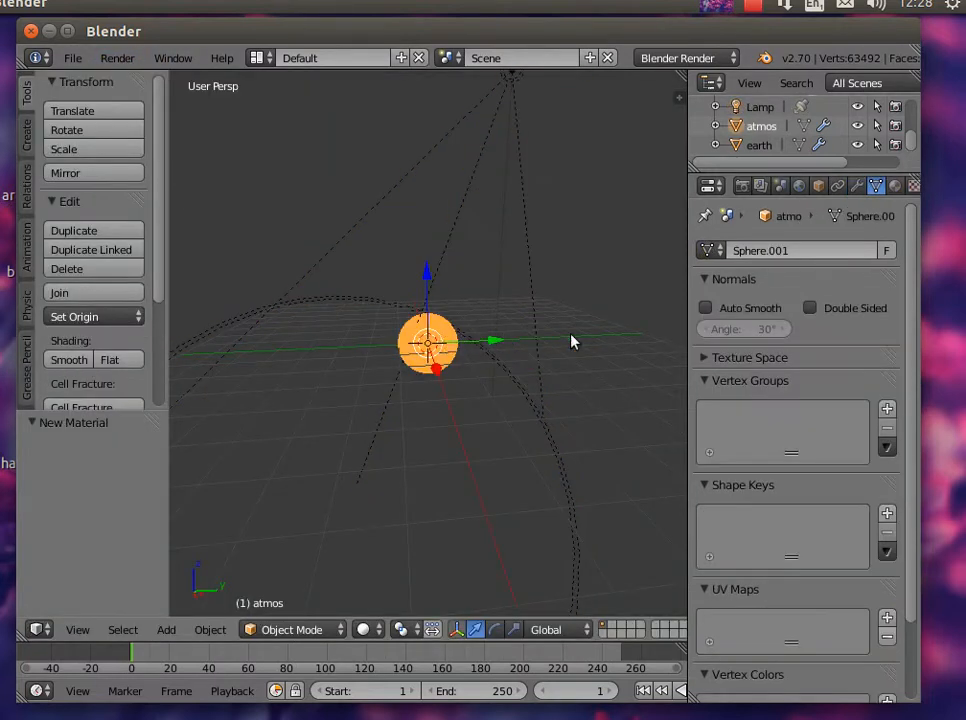
pyautogui.click(912, 186)
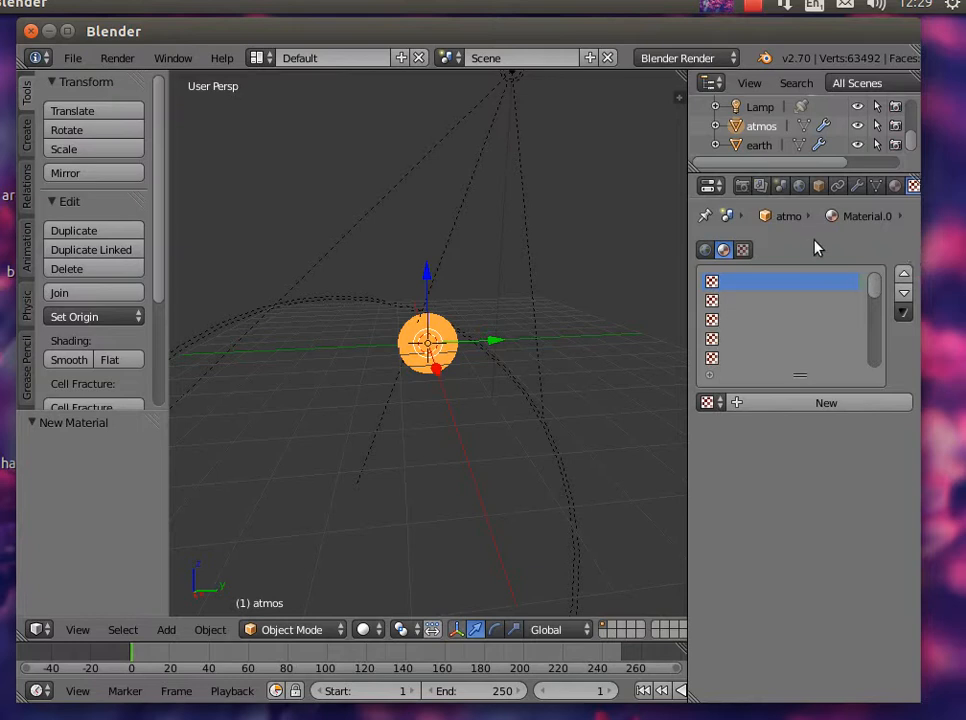
pyautogui.click(894, 186)
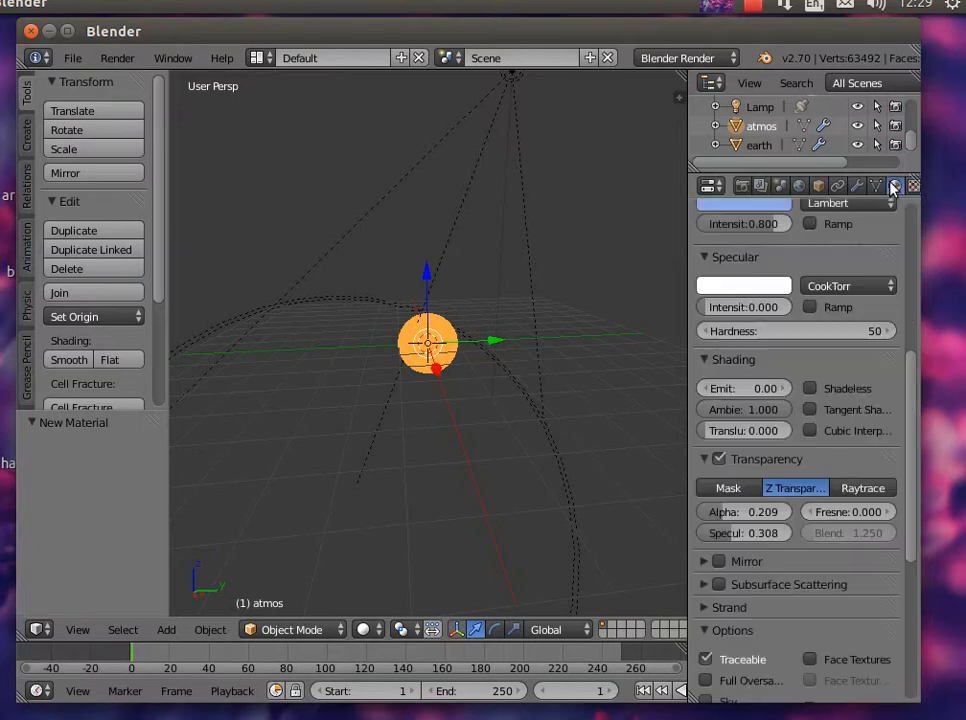
pyautogui.moveTo(910, 428); pyautogui.dragTo(908, 459)
pyautogui.moveTo(735, 447); pyautogui.dragTo(678, 447)
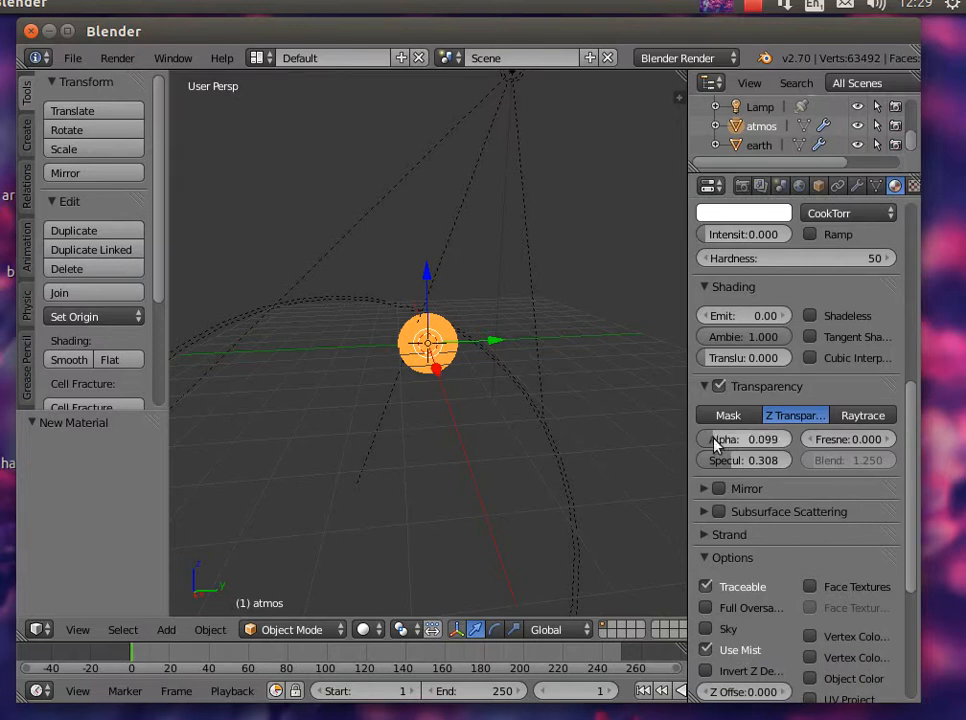
pyautogui.moveTo(735, 462); pyautogui.dragTo(714, 460)
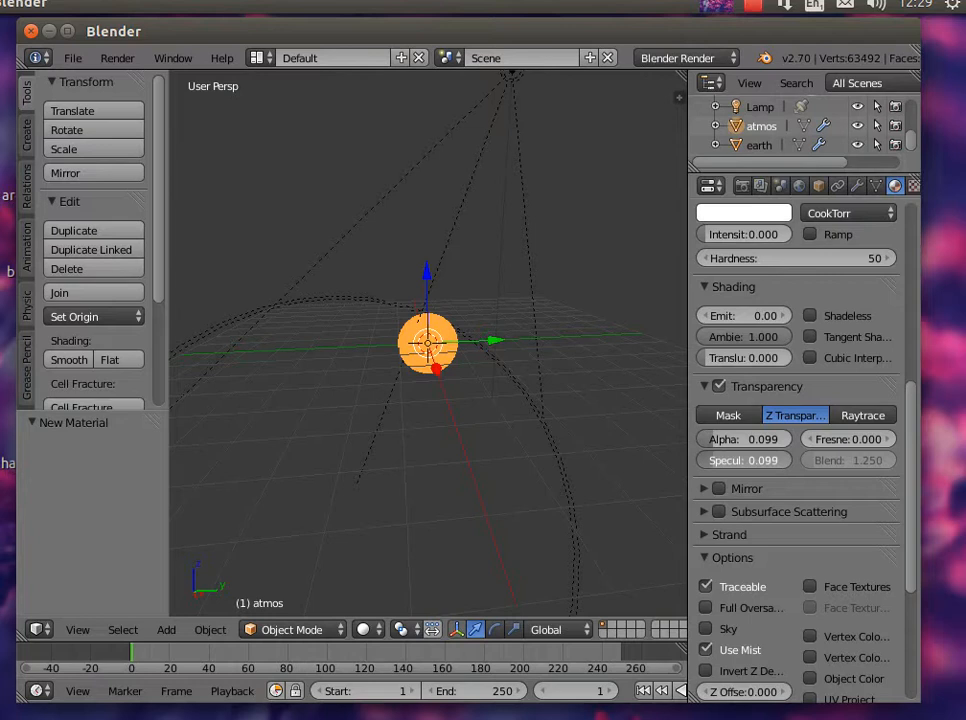
pyautogui.click(122, 57)
pyautogui.click(132, 81)
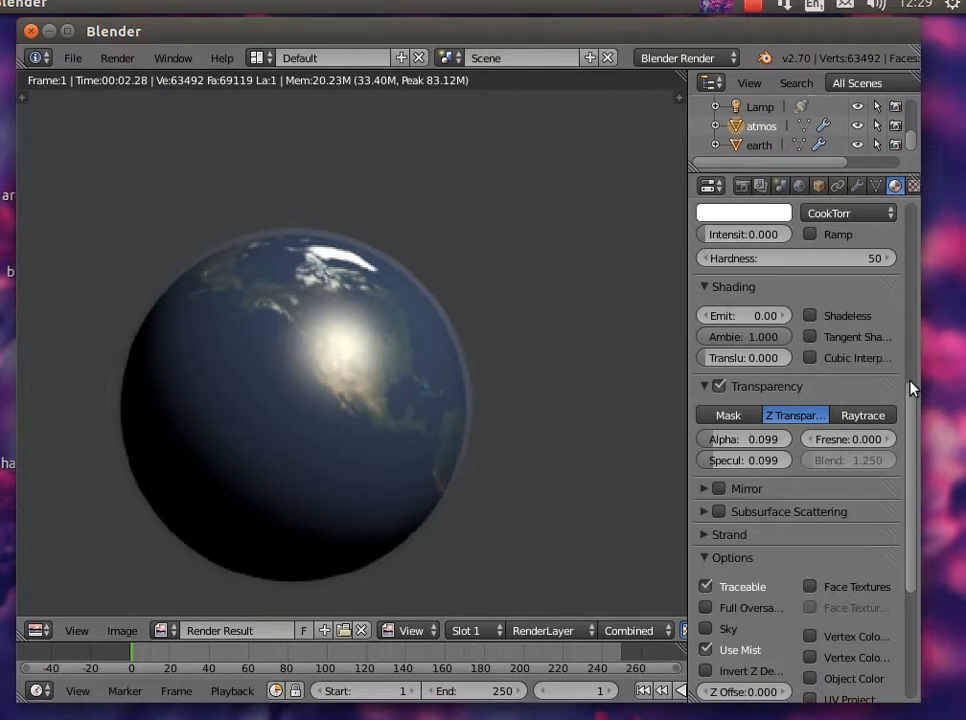
# Set the world's horizon color to black and render the scene
pyautogui.scroll(8, 908, 330)
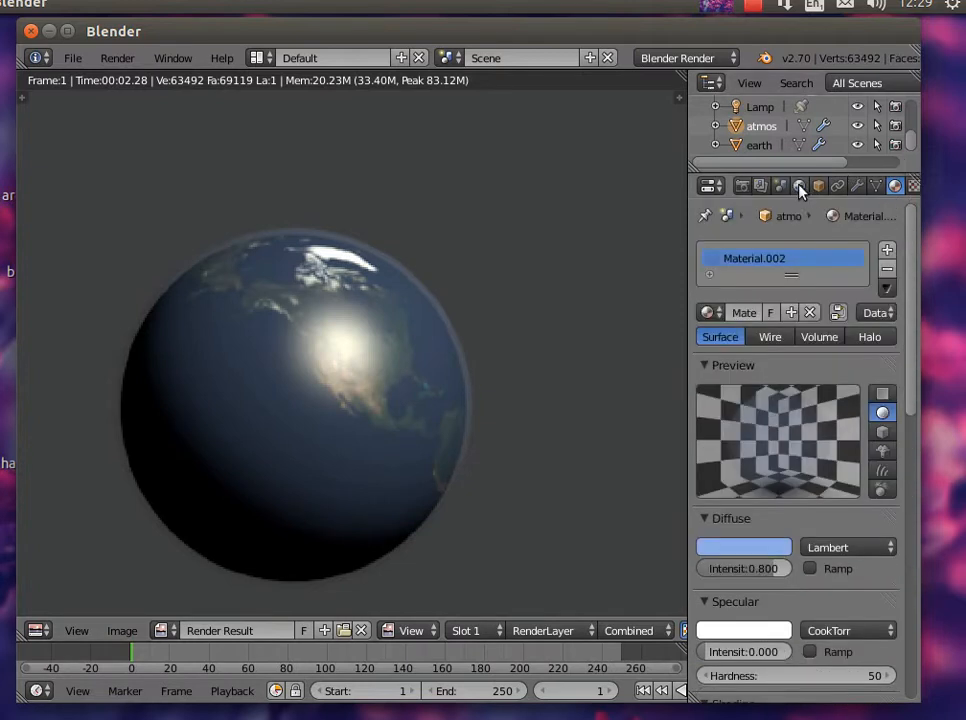
pyautogui.click(799, 187)
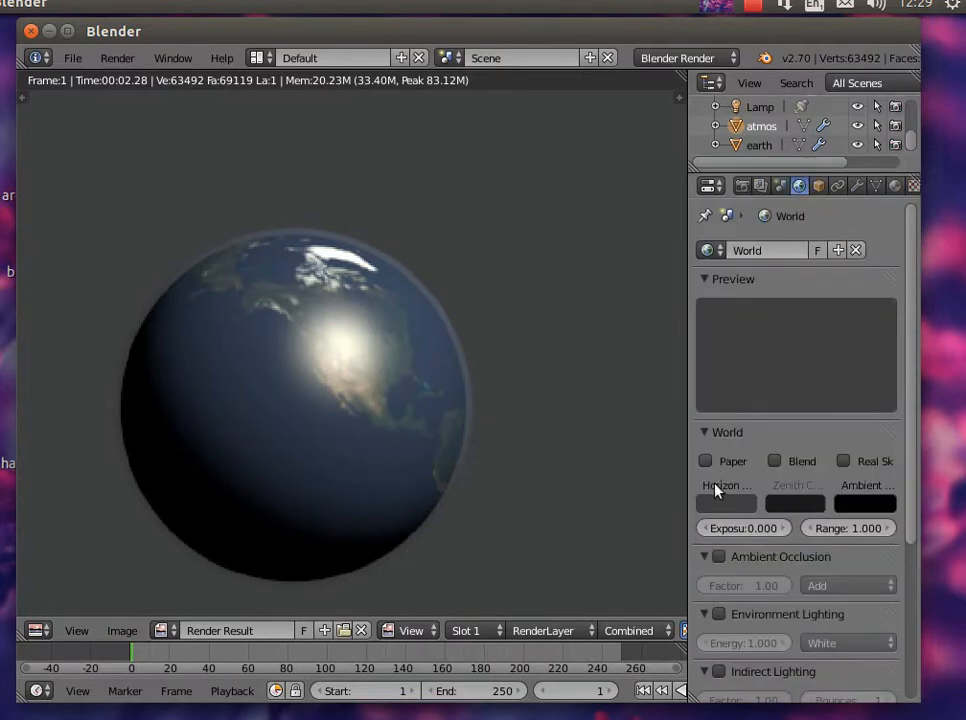
pyautogui.click(727, 510)
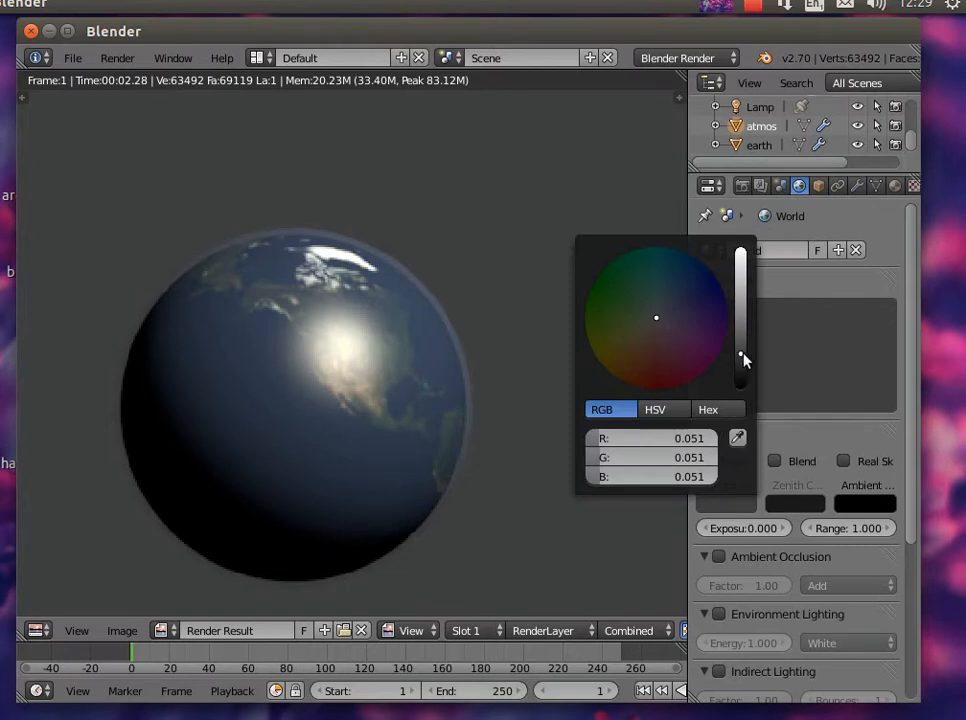
pyautogui.moveTo(742, 360); pyautogui.dragTo(741, 388)
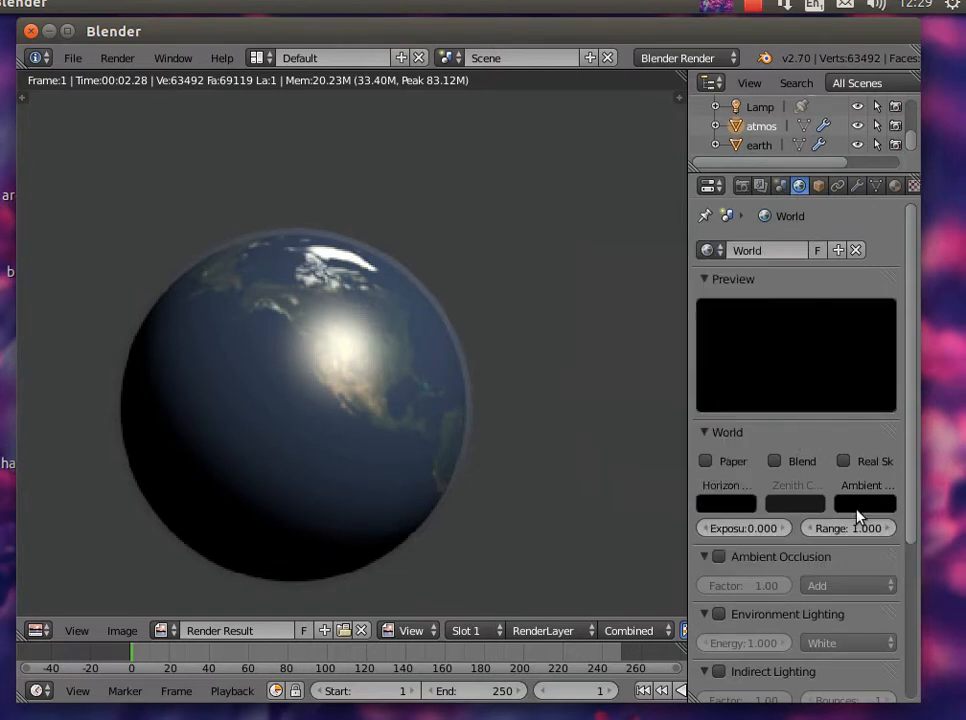
pyautogui.click(116, 58)
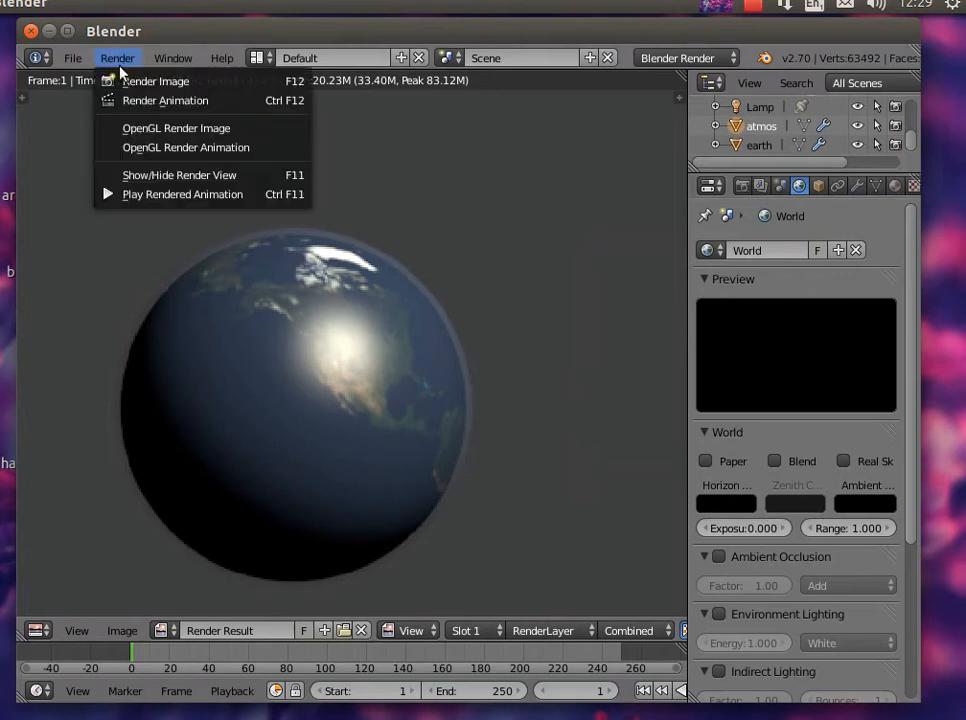
pyautogui.click(125, 80)
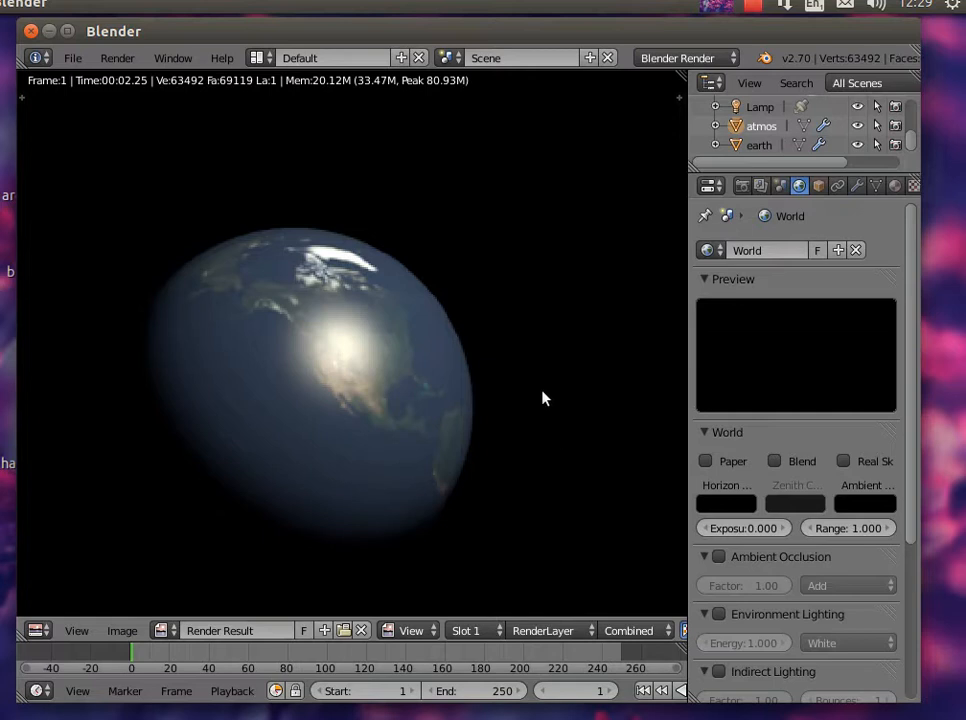
# Switch the atmos material's transparency to Raytrace with a filter of about 0.231, and render the scene
pyautogui.click(891, 188)
pyautogui.moveTo(908, 292); pyautogui.dragTo(908, 338)
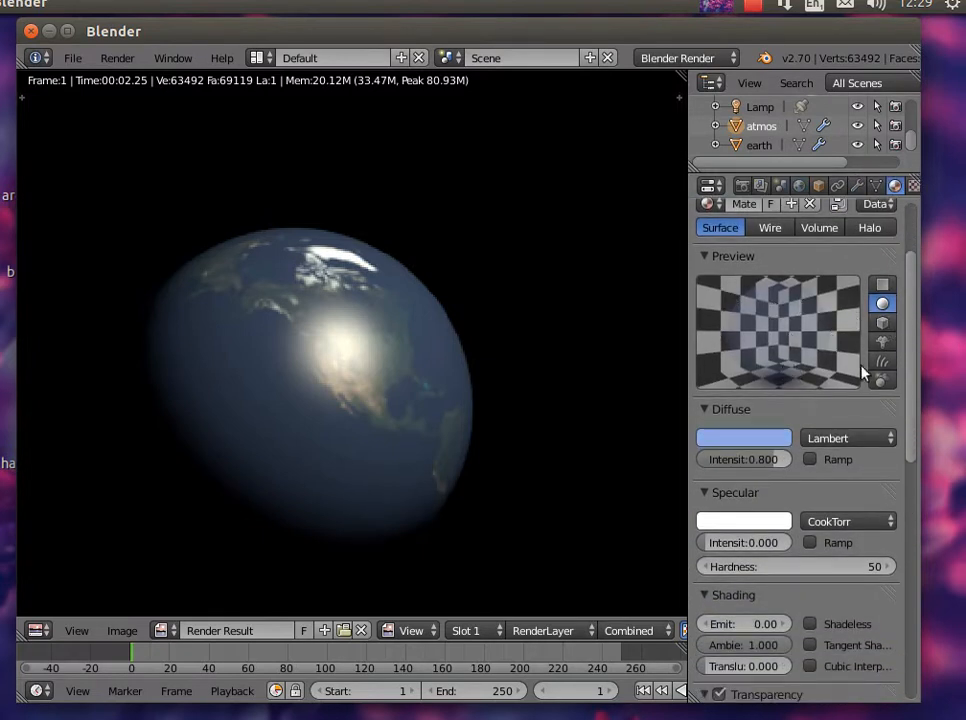
pyautogui.moveTo(908, 427); pyautogui.dragTo(906, 590)
pyautogui.scroll(3, 903, 570)
pyautogui.click(865, 464)
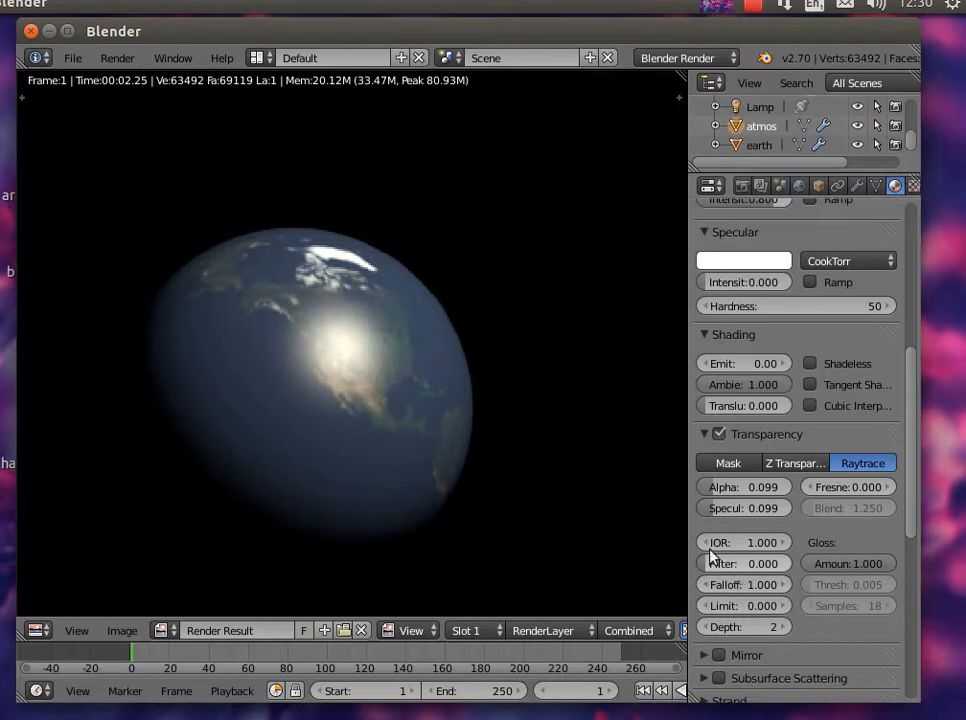
pyautogui.moveTo(707, 572); pyautogui.dragTo(760, 572)
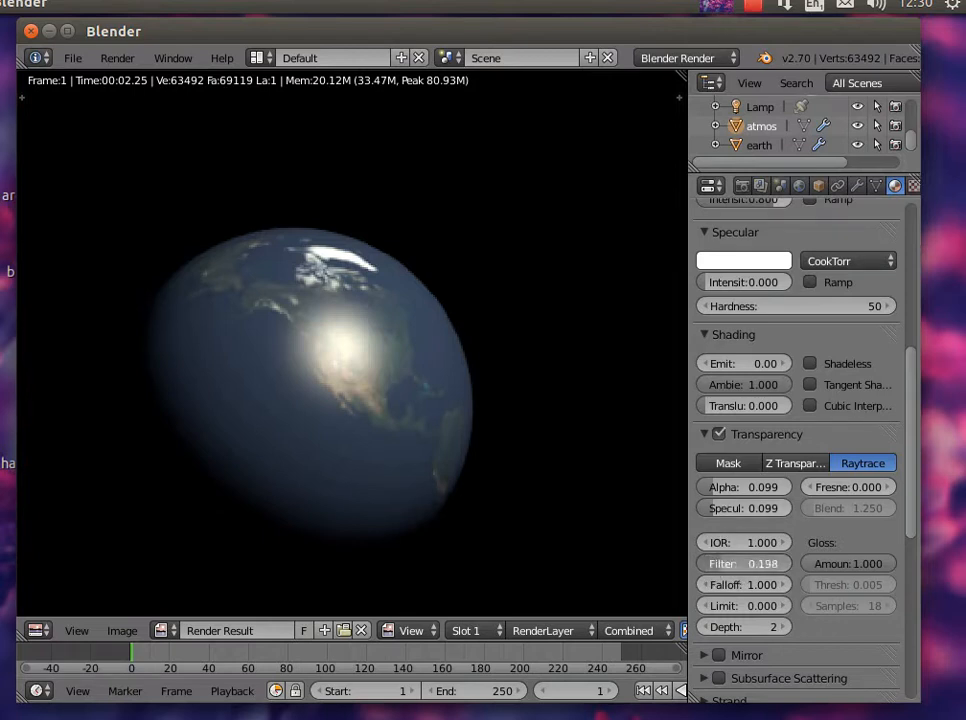
pyautogui.moveTo(760, 572); pyautogui.dragTo(772, 572)
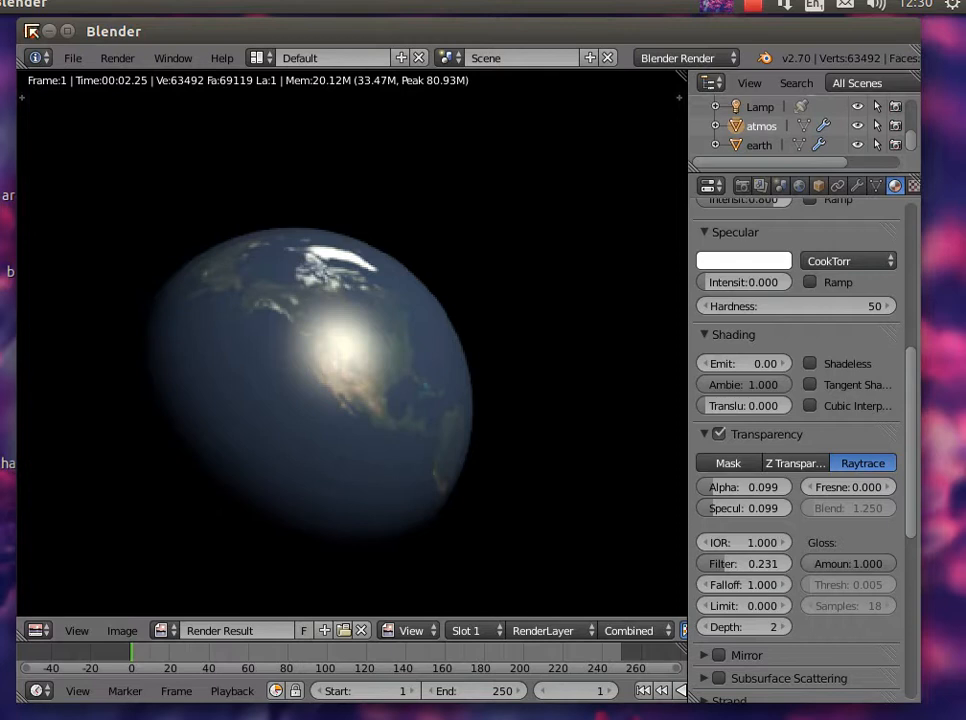
pyautogui.click(117, 58)
pyautogui.click(125, 80)
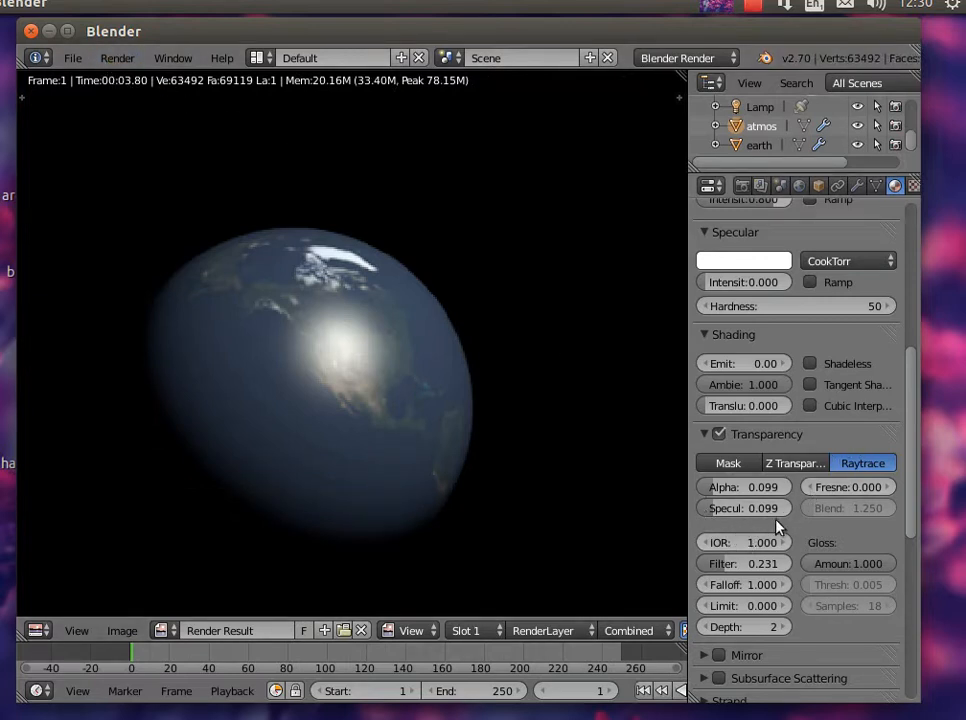
# Raise the atmos material's transparency alpha and transparency specular to about 0.187 each, and render the scene
pyautogui.moveTo(711, 487); pyautogui.dragTo(770, 487)
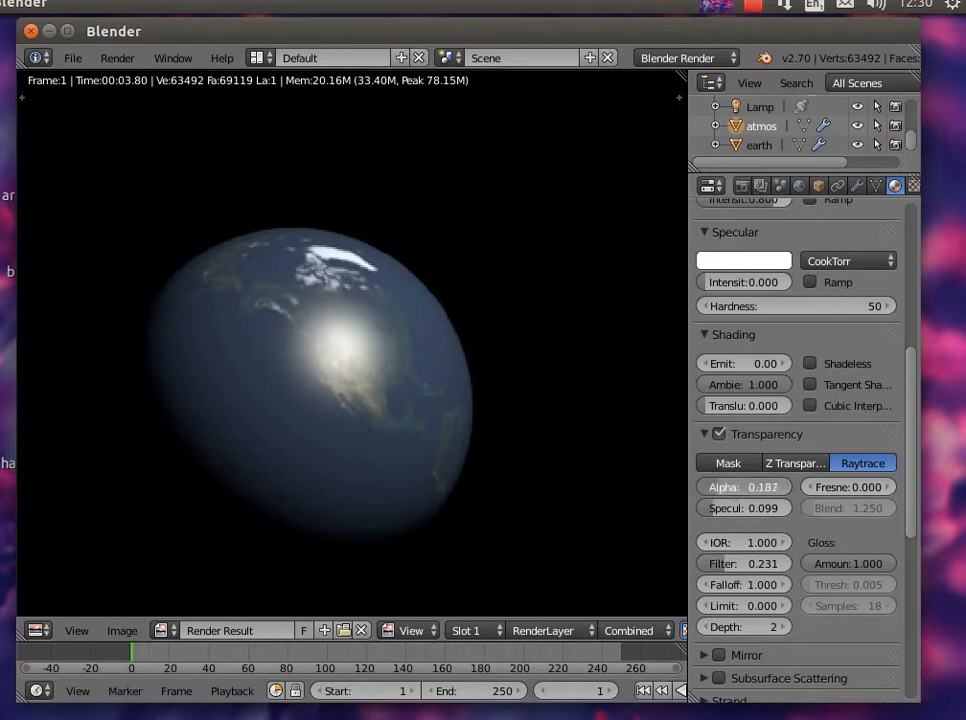
pyautogui.moveTo(716, 510); pyautogui.dragTo(770, 510)
pyautogui.click(119, 58)
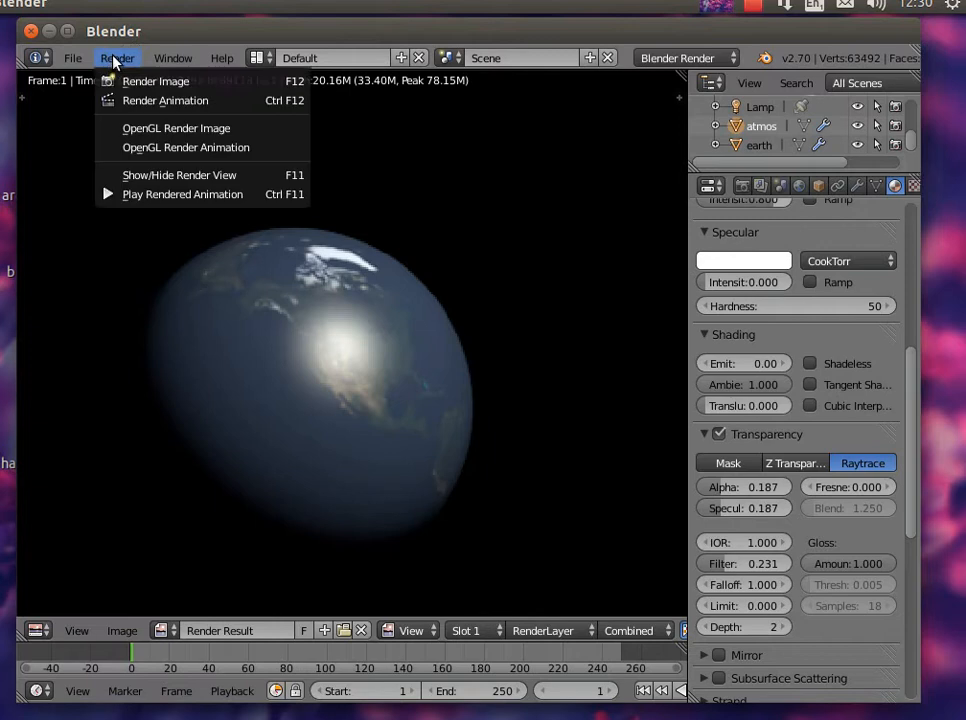
pyautogui.click(134, 81)
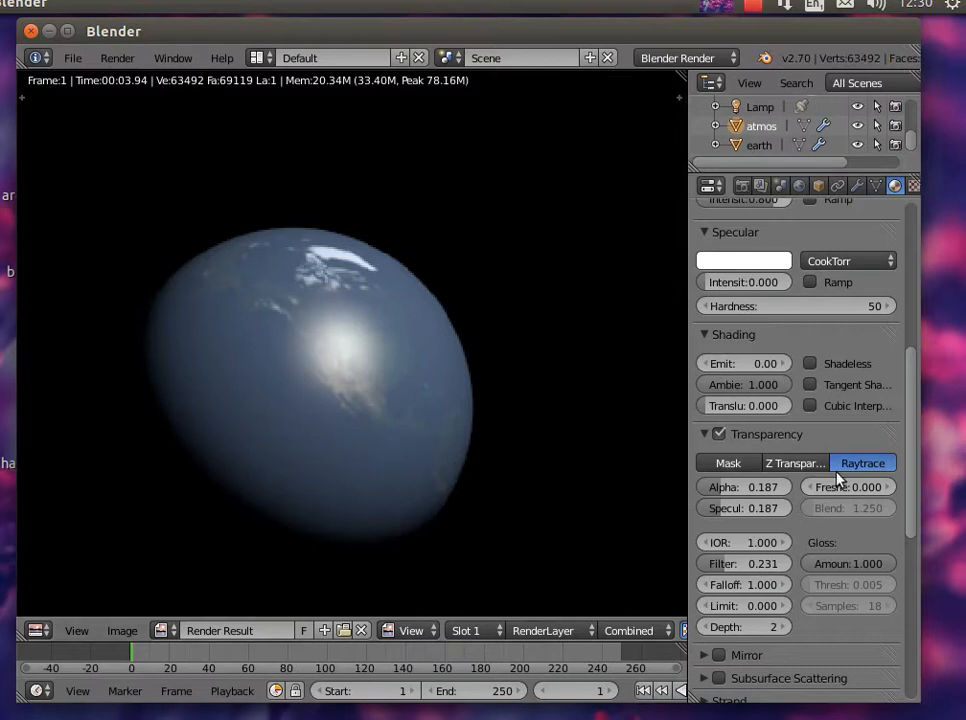
# Set the atmos material's transparency alpha and transparency specular to 0.03 each, and render the scene
pyautogui.moveTo(722, 488); pyautogui.dragTo(700, 488)
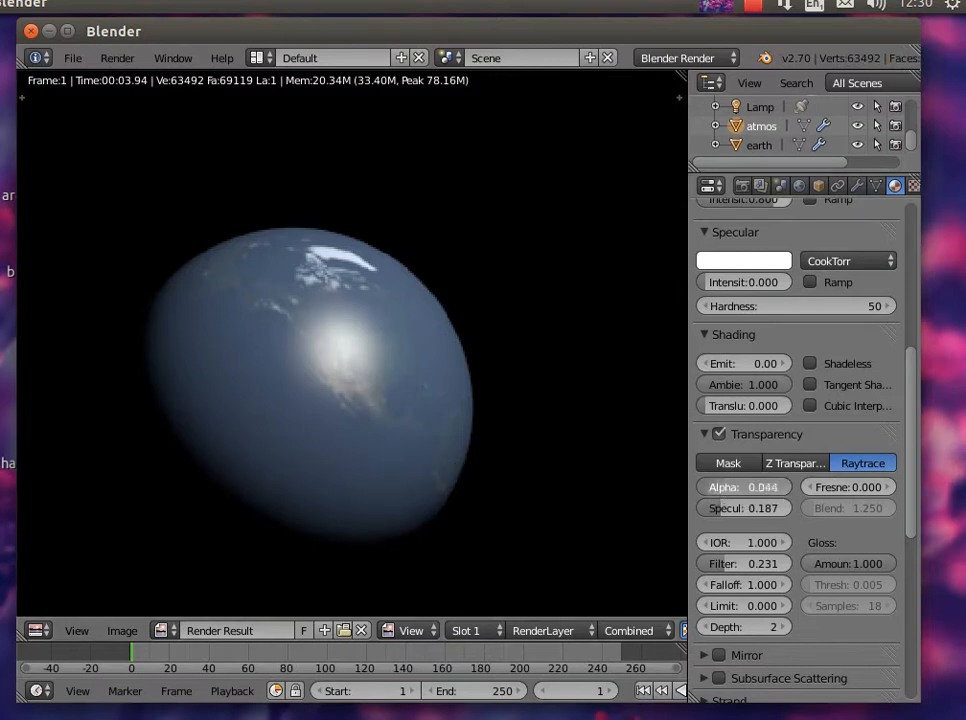
pyautogui.click(720, 490)
pyautogui.write('.03')
pyautogui.press('Return')
pyautogui.click(740, 515)
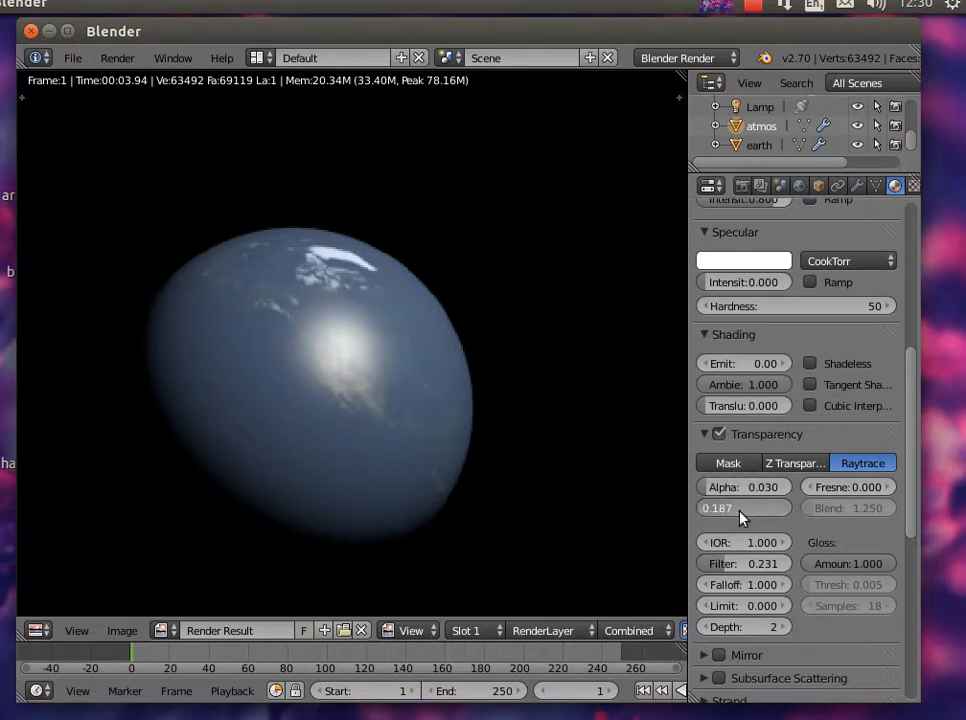
pyautogui.write('0.03')
pyautogui.press('Return')
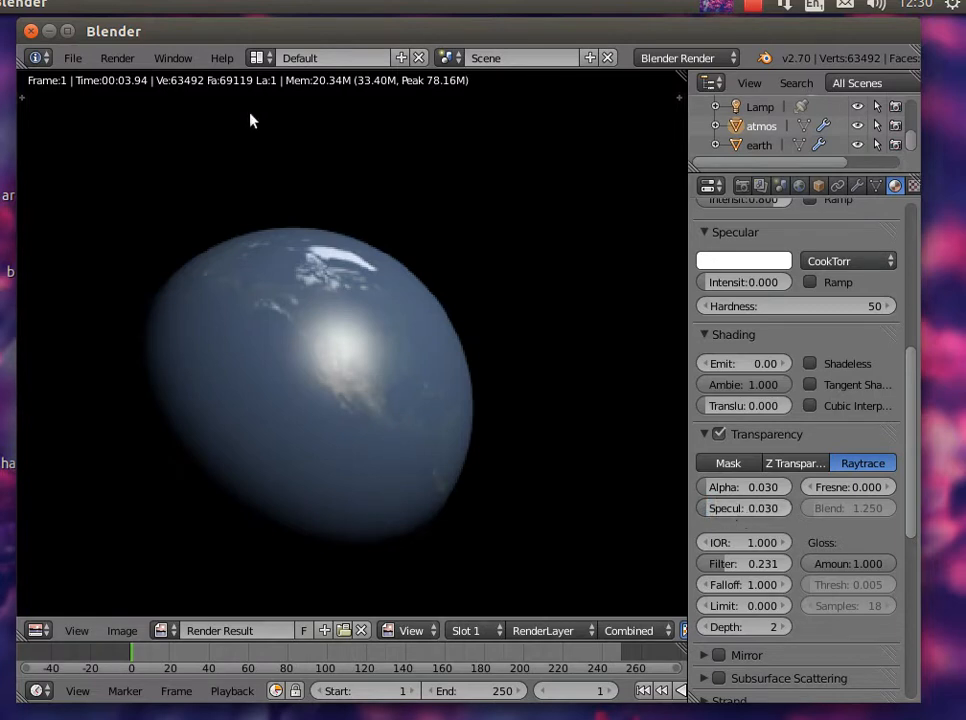
pyautogui.click(117, 58)
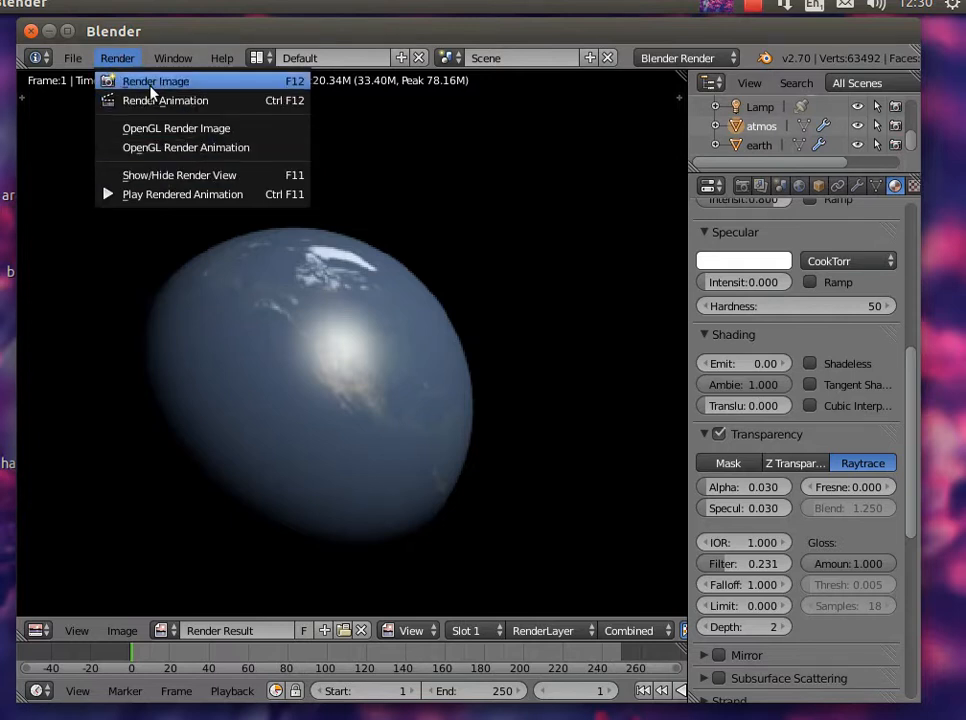
pyautogui.click(150, 86)
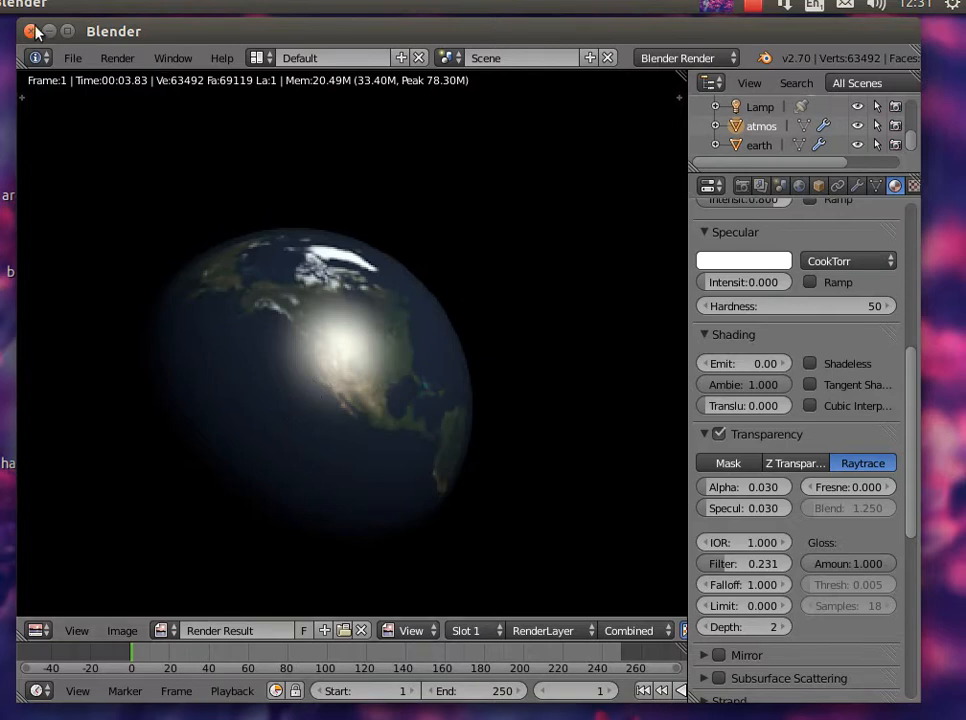
# Hide the render view, raise the brightness of the earth object's image texture to 1.2, and render the scene
pyautogui.click(118, 58)
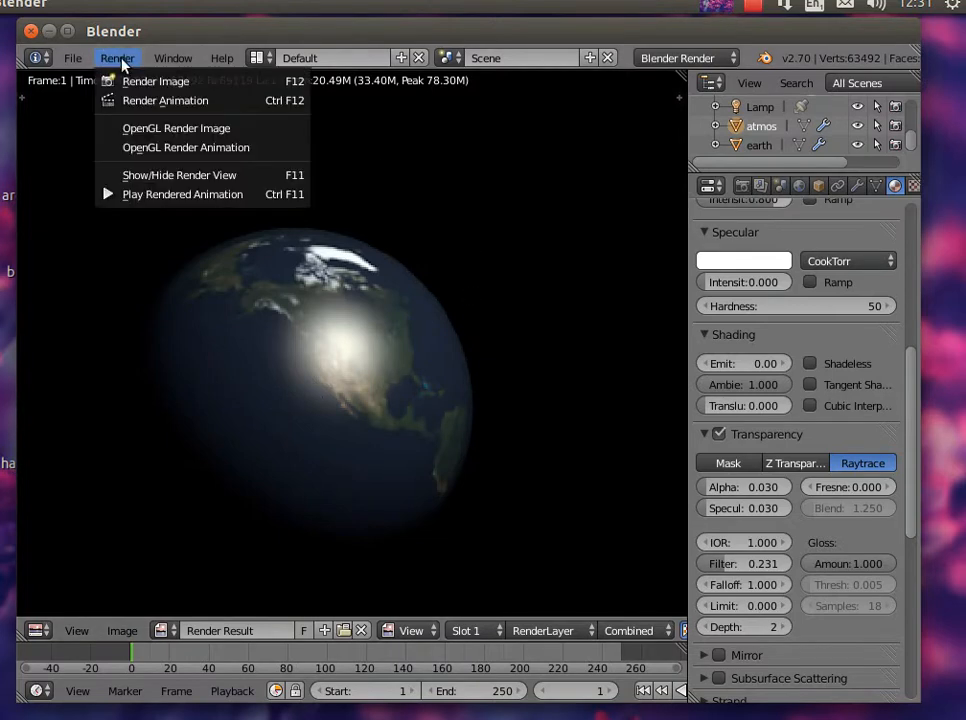
pyautogui.click(165, 178)
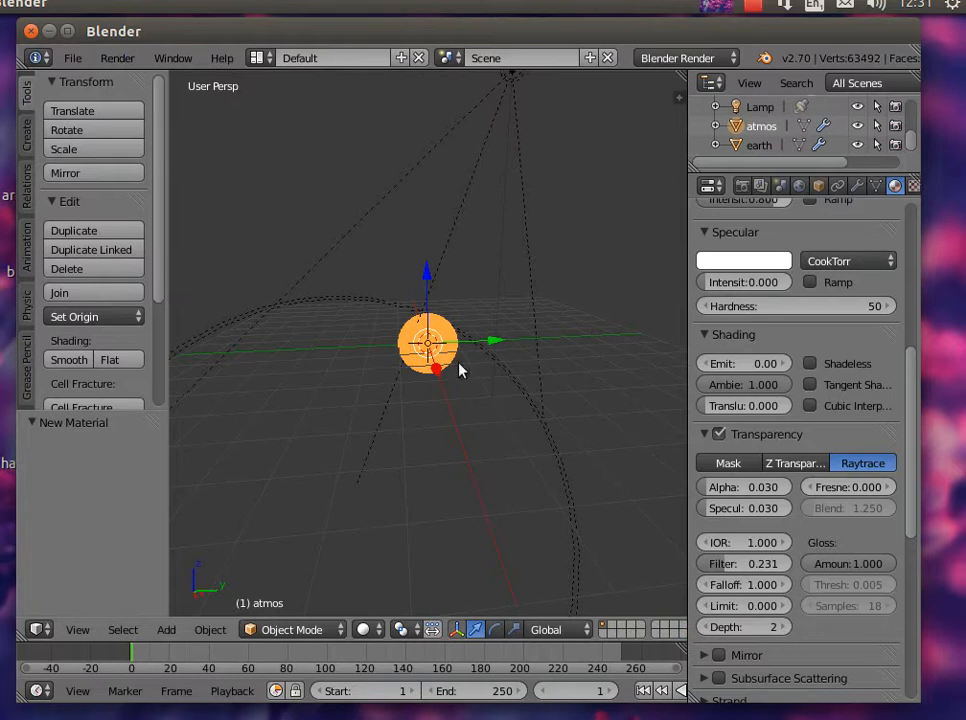
pyautogui.moveTo(912, 383); pyautogui.dragTo(910, 173)
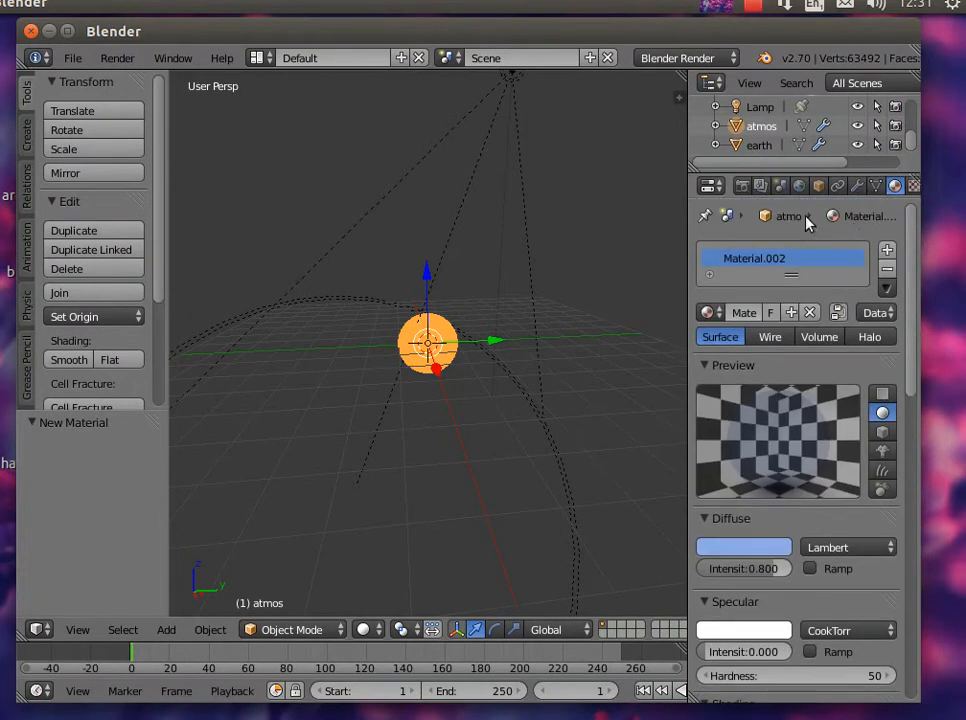
pyautogui.click(763, 146)
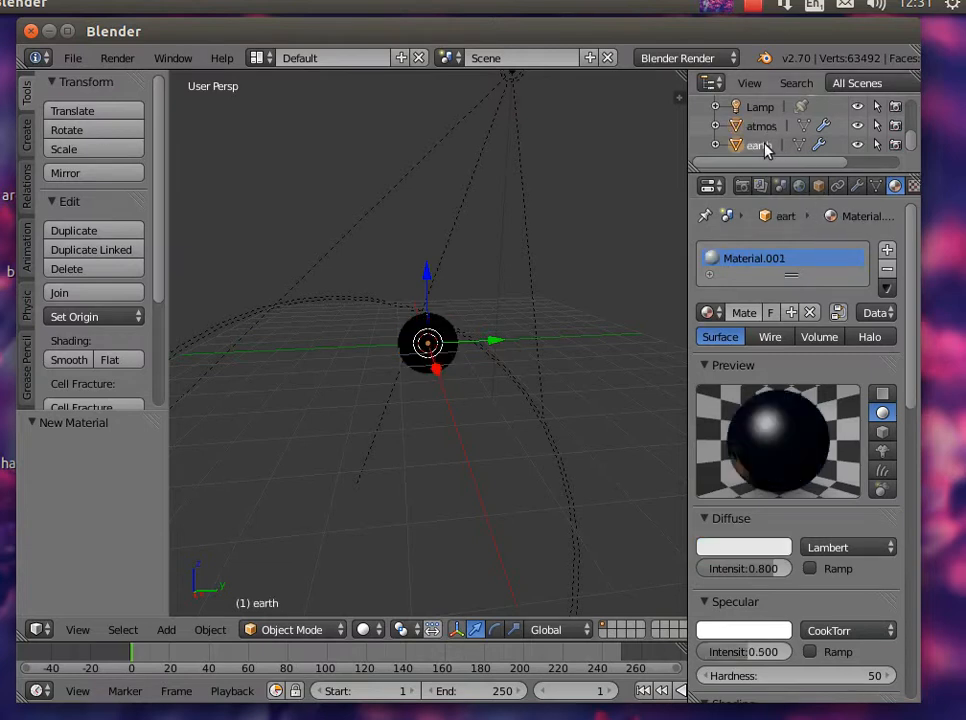
pyautogui.click(913, 187)
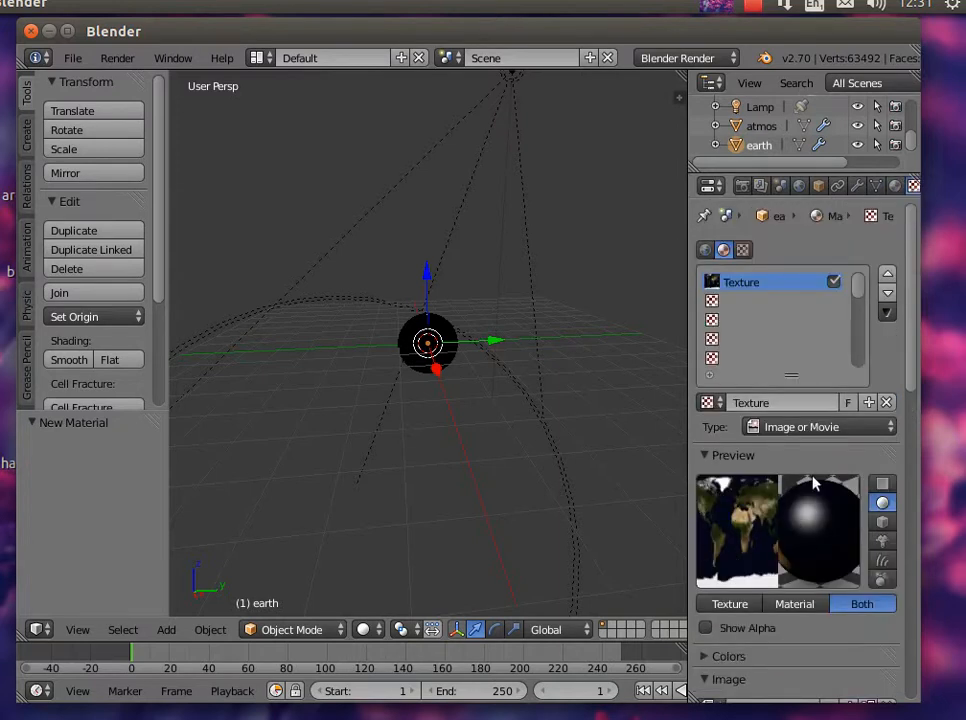
pyautogui.moveTo(910, 362); pyautogui.dragTo(910, 457)
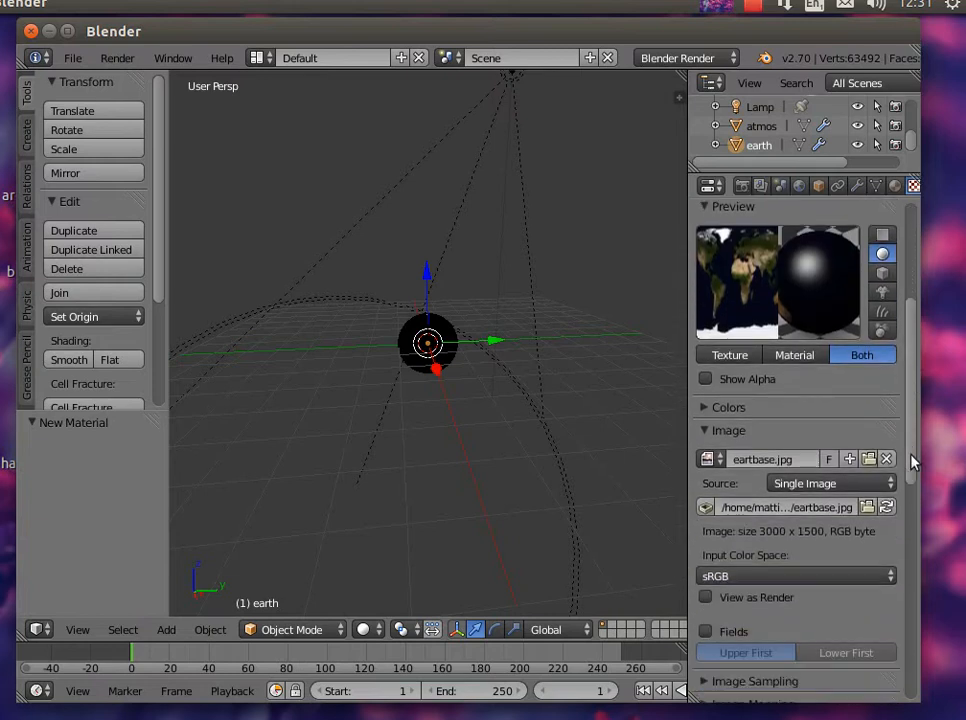
pyautogui.click(706, 408)
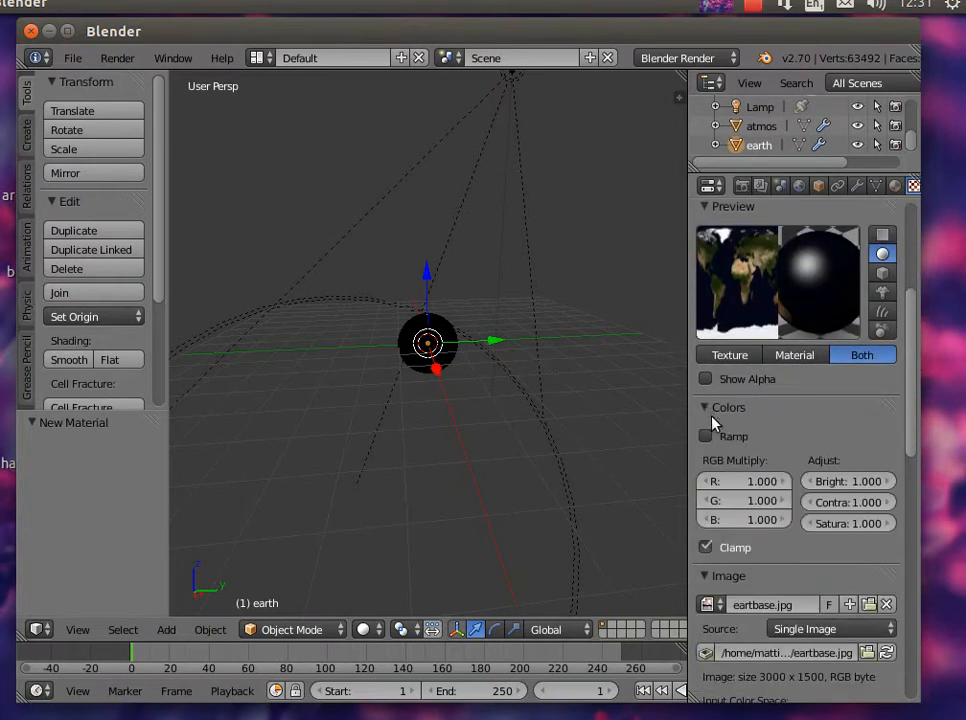
pyautogui.moveTo(830, 482)
pyautogui.mouseDown()
pyautogui.moveTo(848, 482)
pyautogui.moveTo(840, 482)
pyautogui.mouseUp()
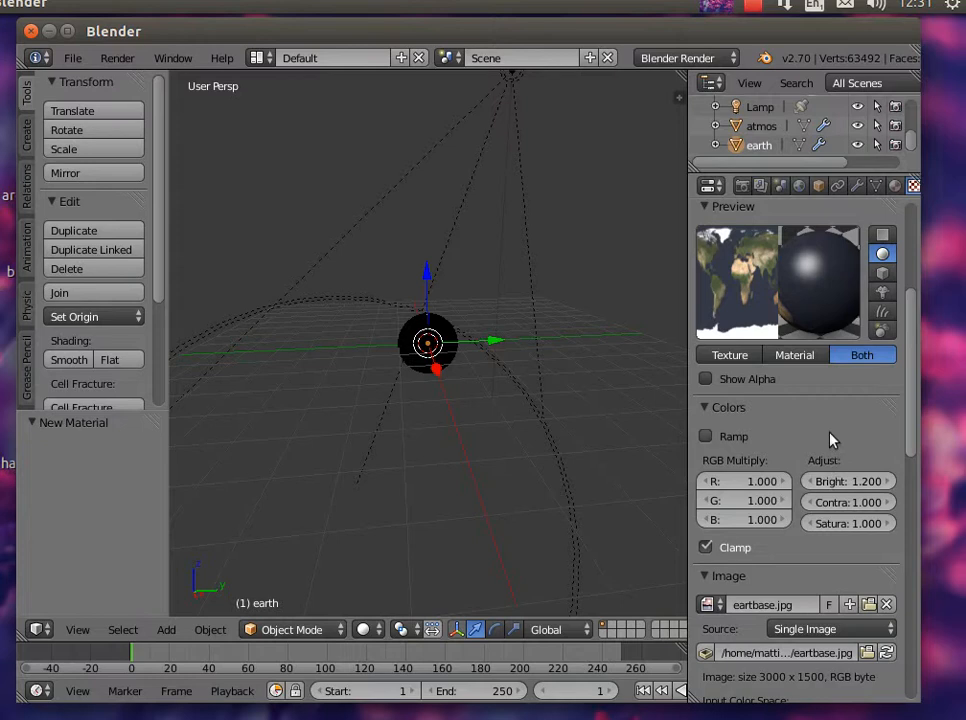
pyautogui.click(117, 58)
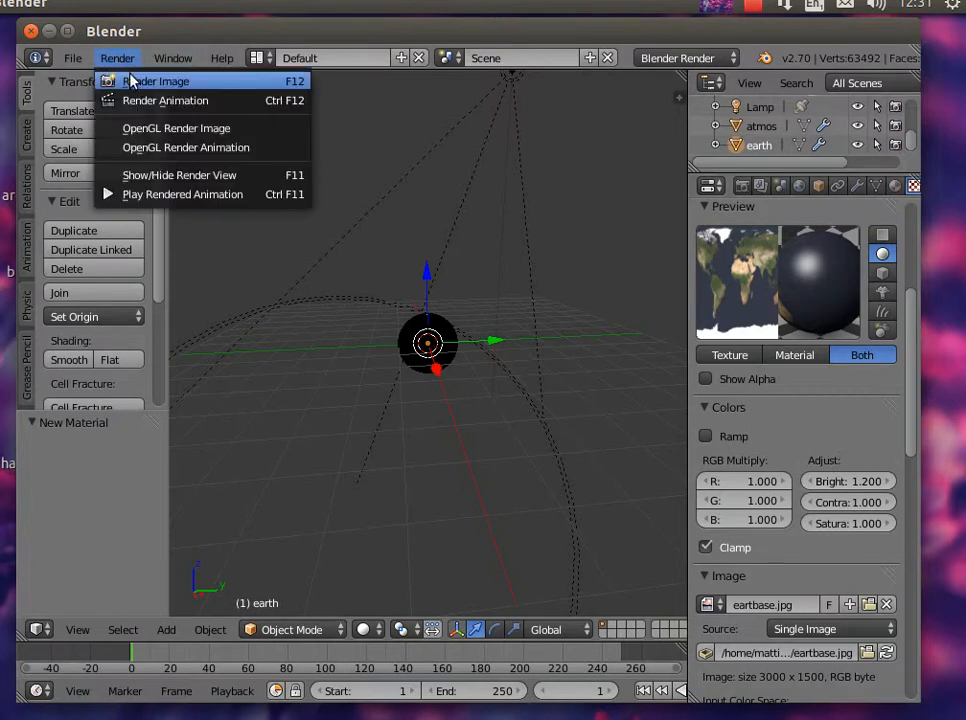
pyautogui.click(129, 80)
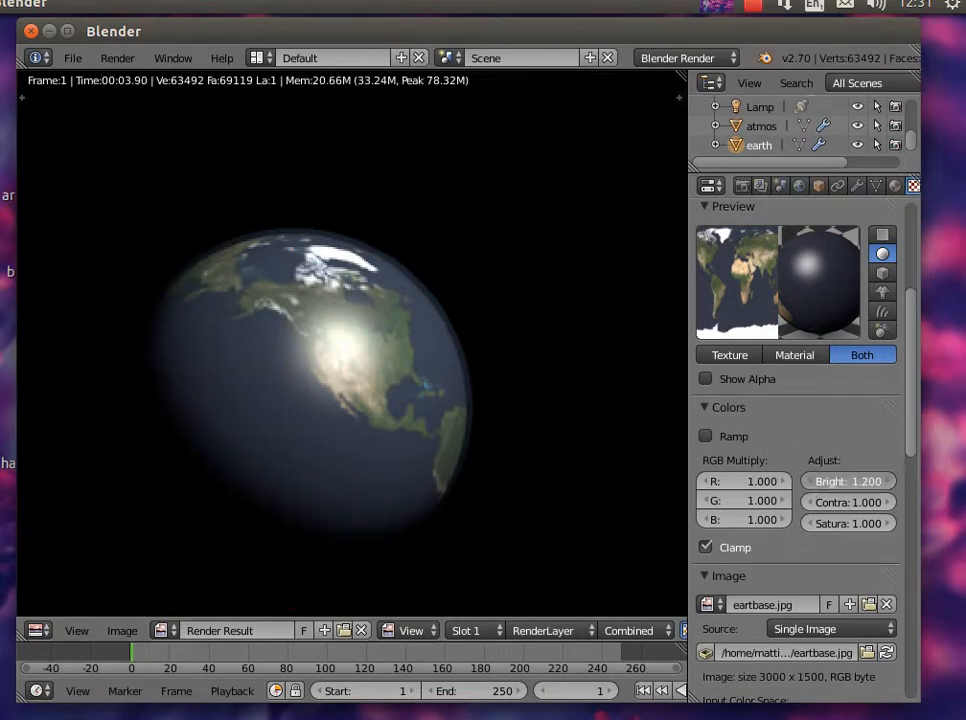
# Reduce the earth texture's brightness to 1.1 and render the scene
pyautogui.click(810, 484)
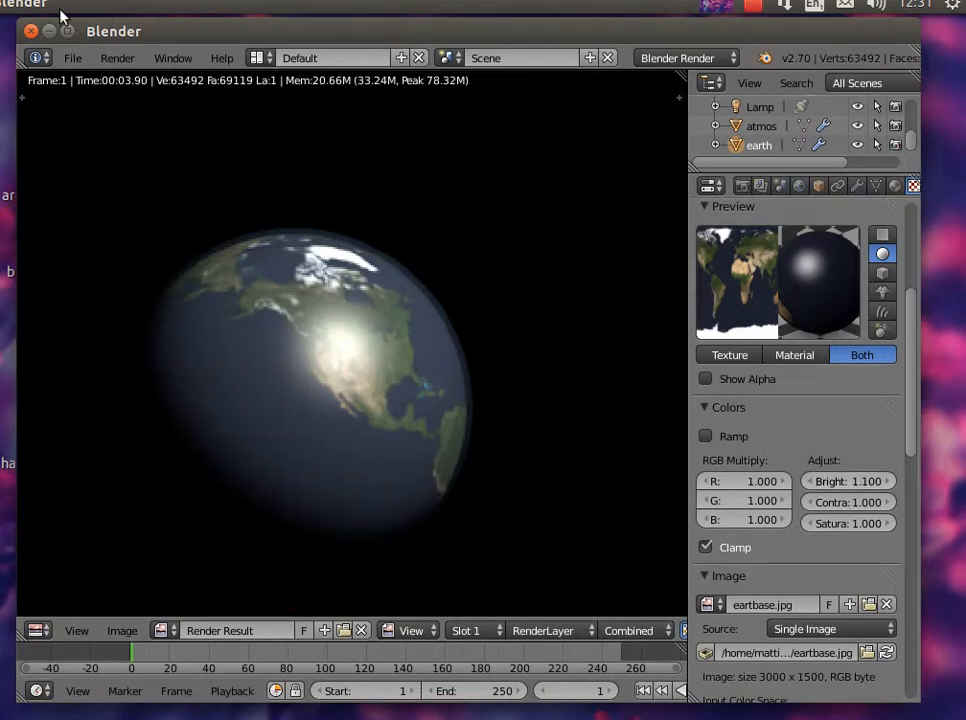
pyautogui.click(116, 59)
pyautogui.click(115, 81)
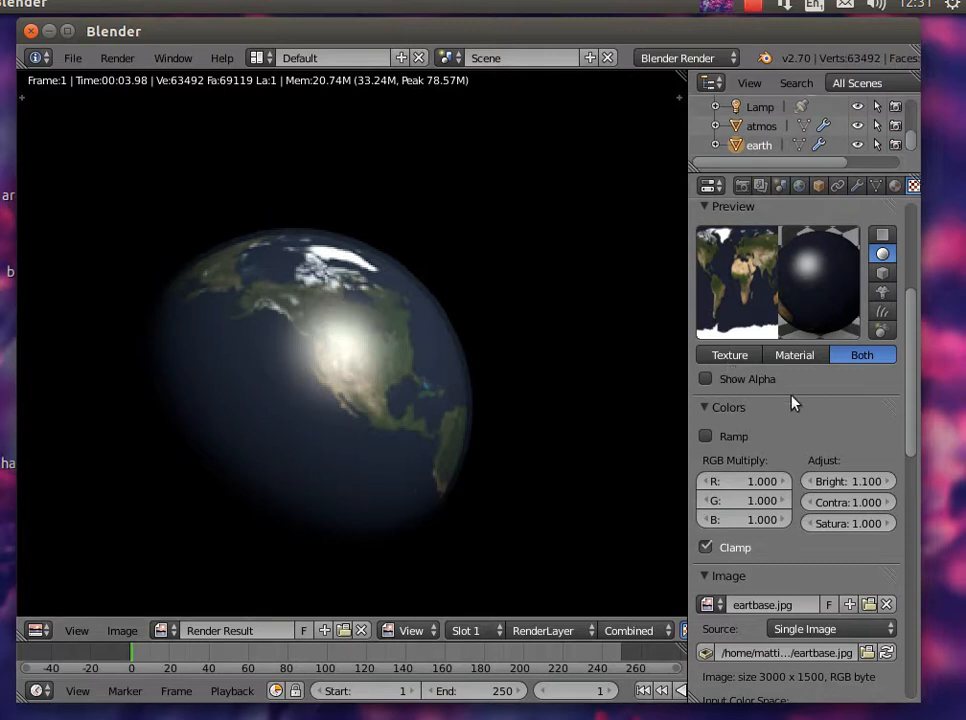
# Set the atmos material's shading emit value to 0.1 and render the scene
pyautogui.click(764, 126)
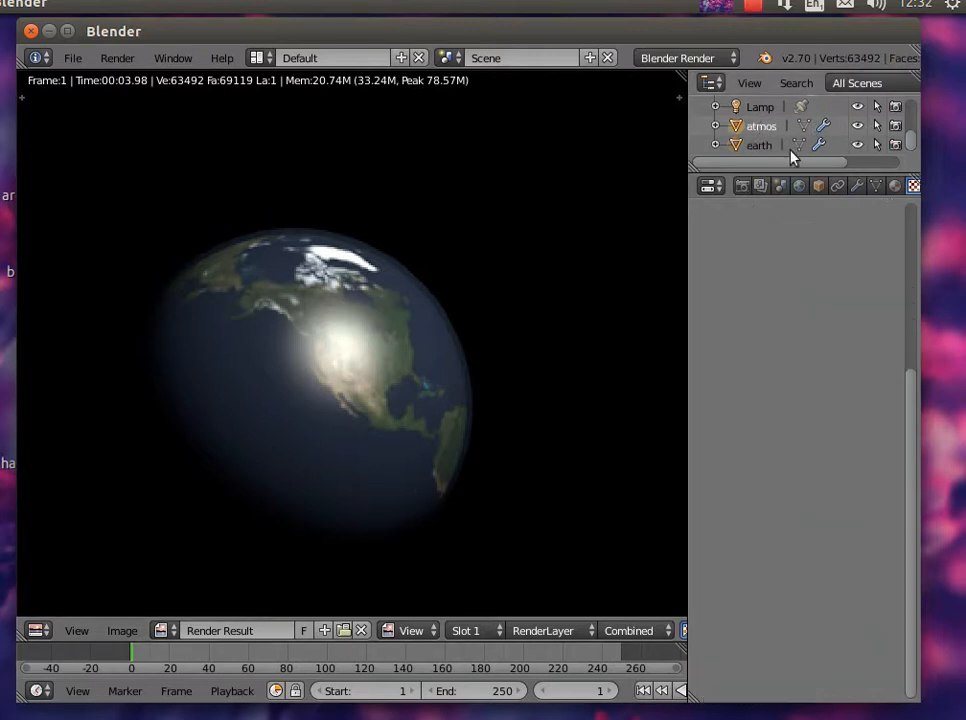
pyautogui.click(894, 186)
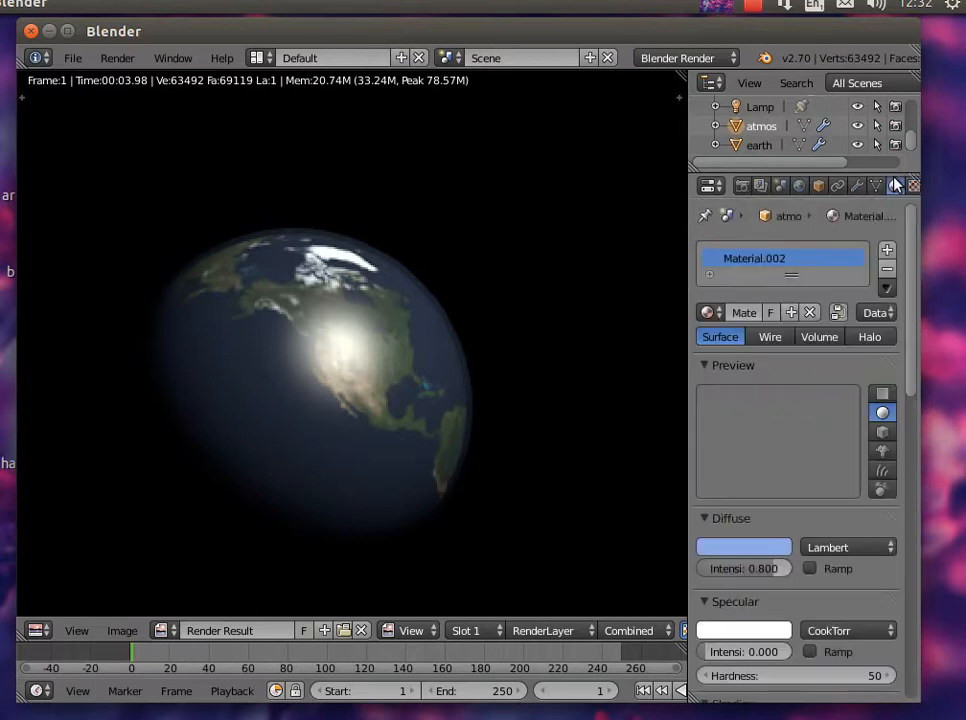
pyautogui.moveTo(910, 387); pyautogui.dragTo(914, 456)
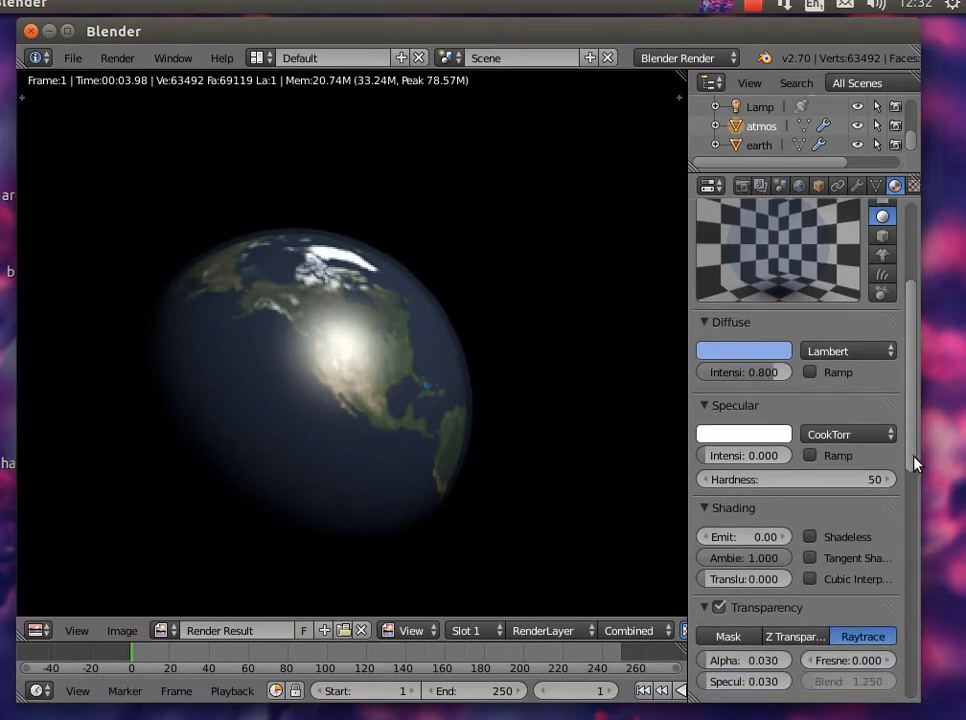
pyautogui.click(726, 540)
pyautogui.write('0.1')
pyautogui.press('Return')
pyautogui.click(117, 58)
pyautogui.click(153, 86)
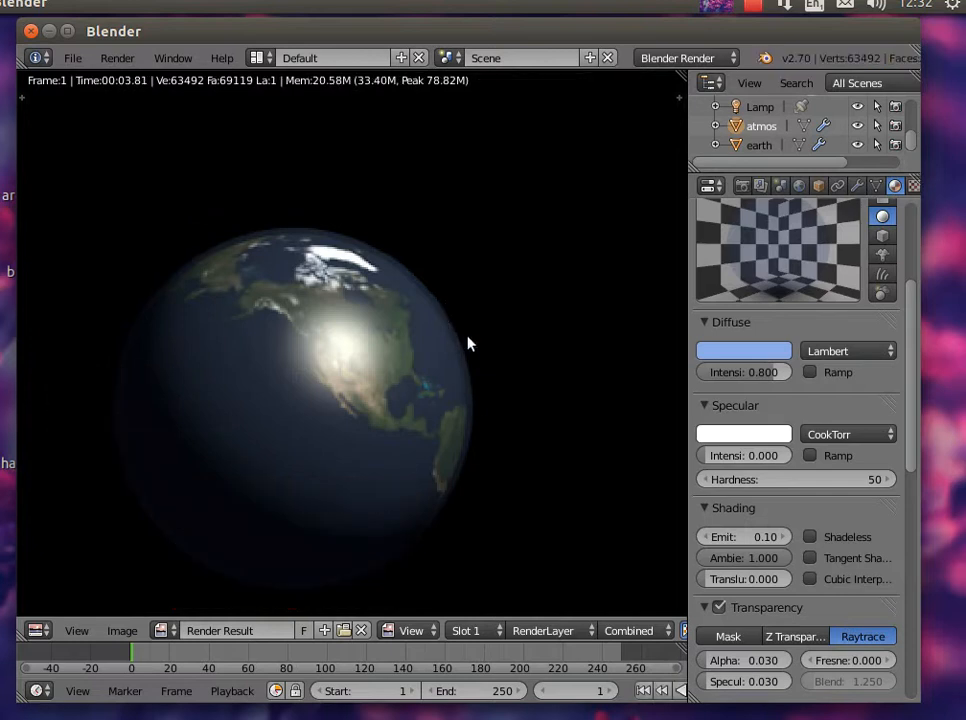
# Increase the atmos material's emit value to 0.3 and render the scene
pyautogui.click(744, 540)
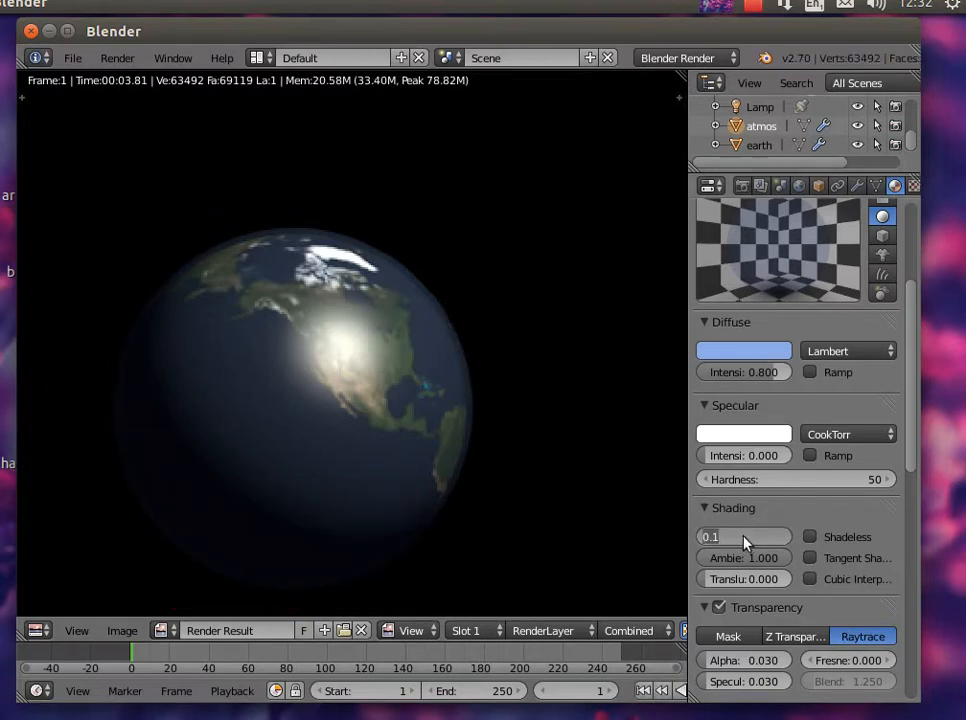
pyautogui.write('0.3')
pyautogui.press('Return')
pyautogui.click(125, 59)
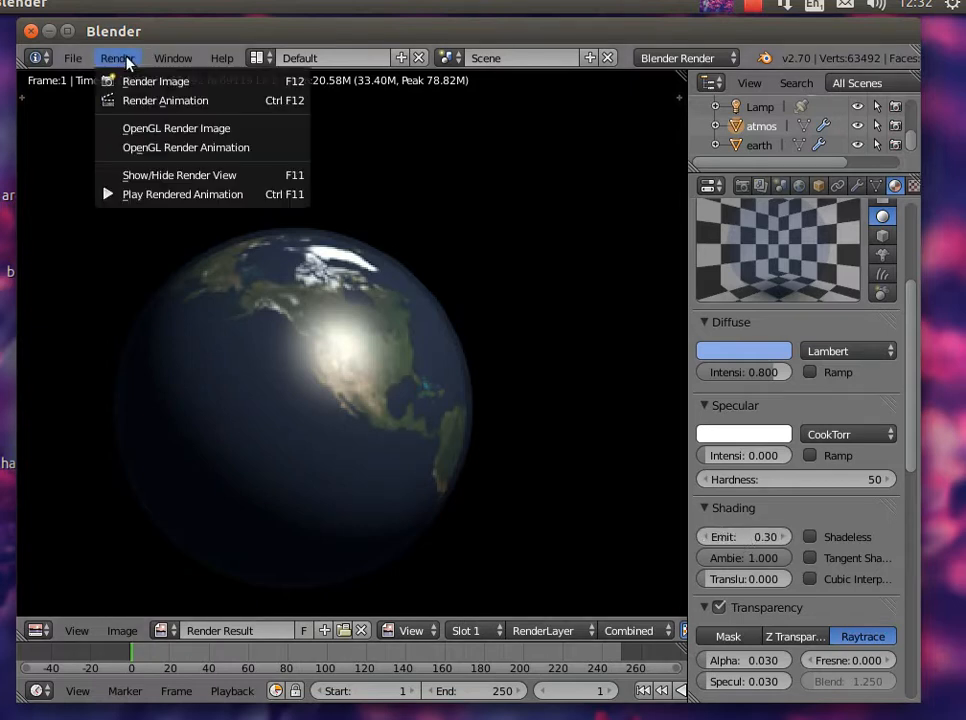
pyautogui.click(140, 81)
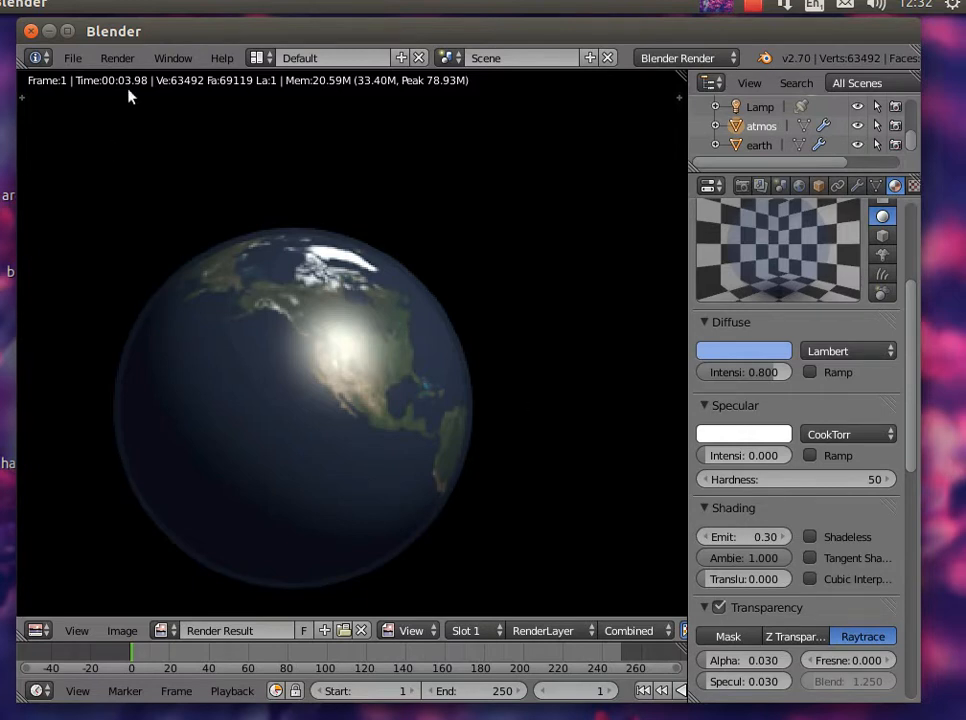
# Hide the render view, duplicate the atmos sphere in place, and scale the copy to about 0.994
pyautogui.click(117, 58)
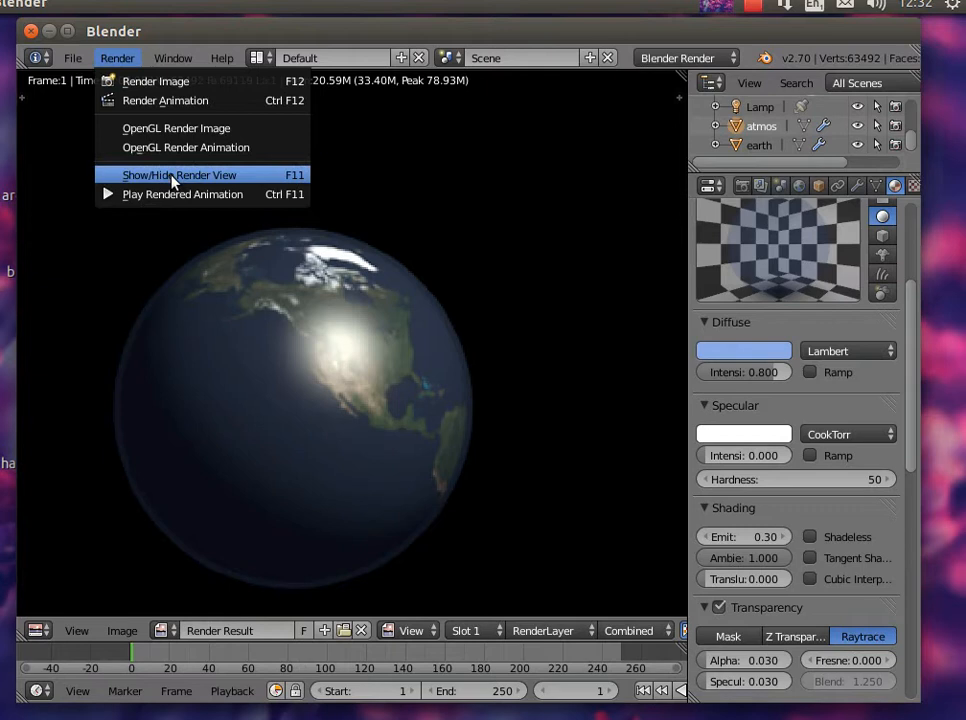
pyautogui.click(173, 178)
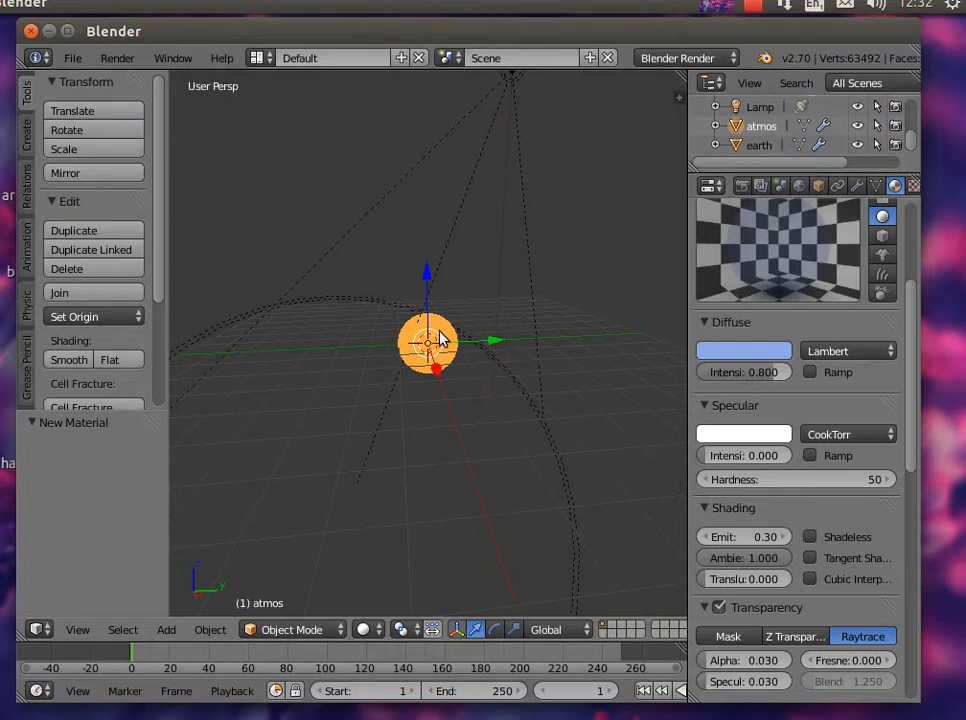
pyautogui.scroll(8, 448, 428)
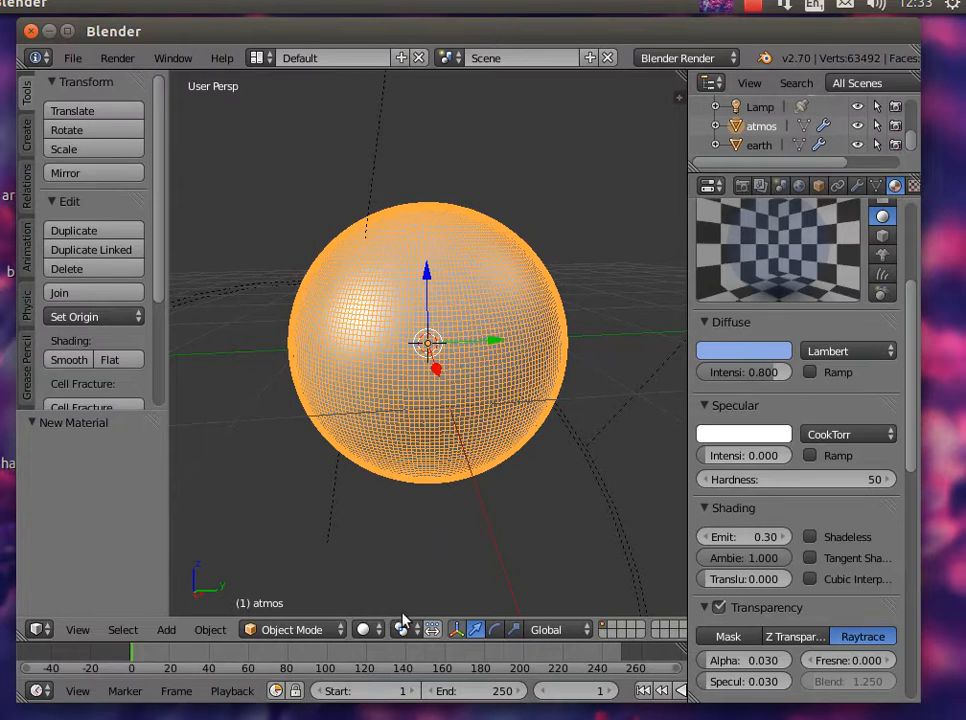
pyautogui.click(69, 236)
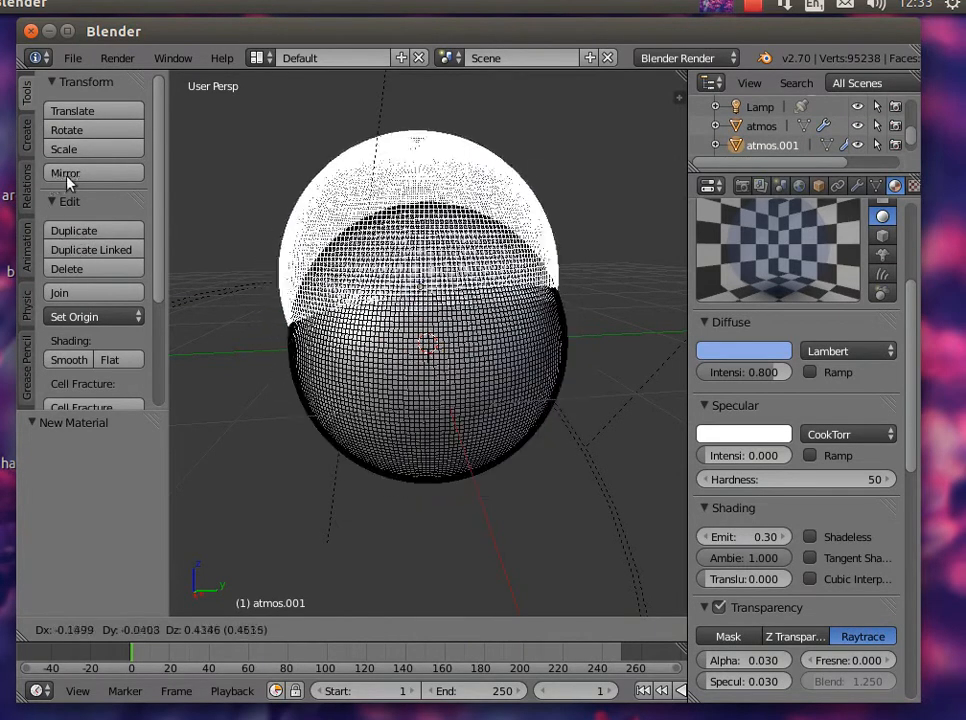
pyautogui.rightClick(100, 213)
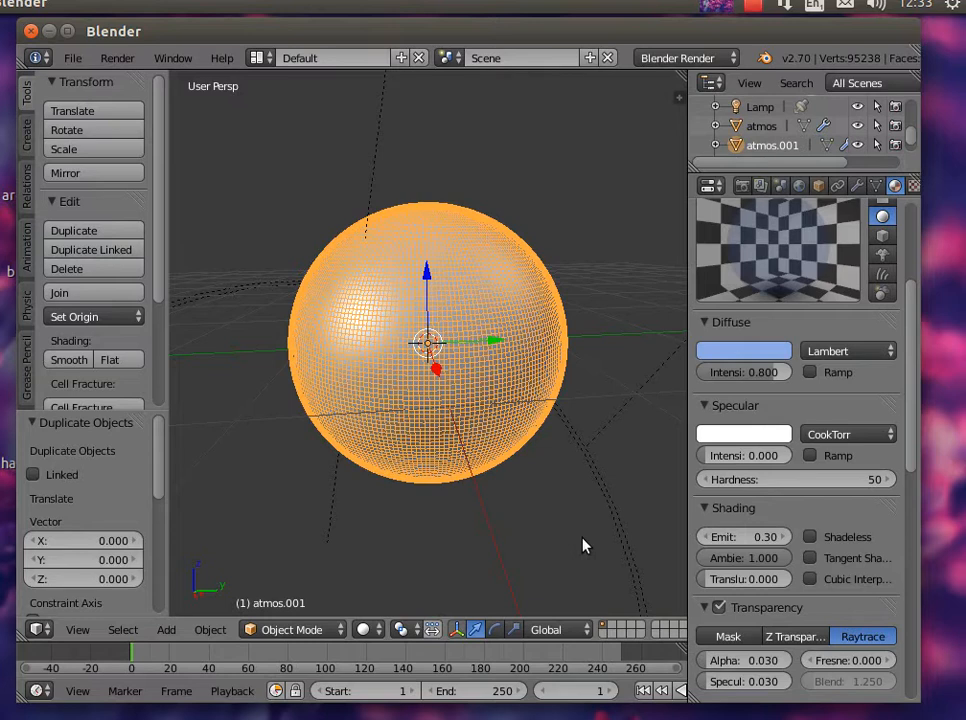
pyautogui.press('s')
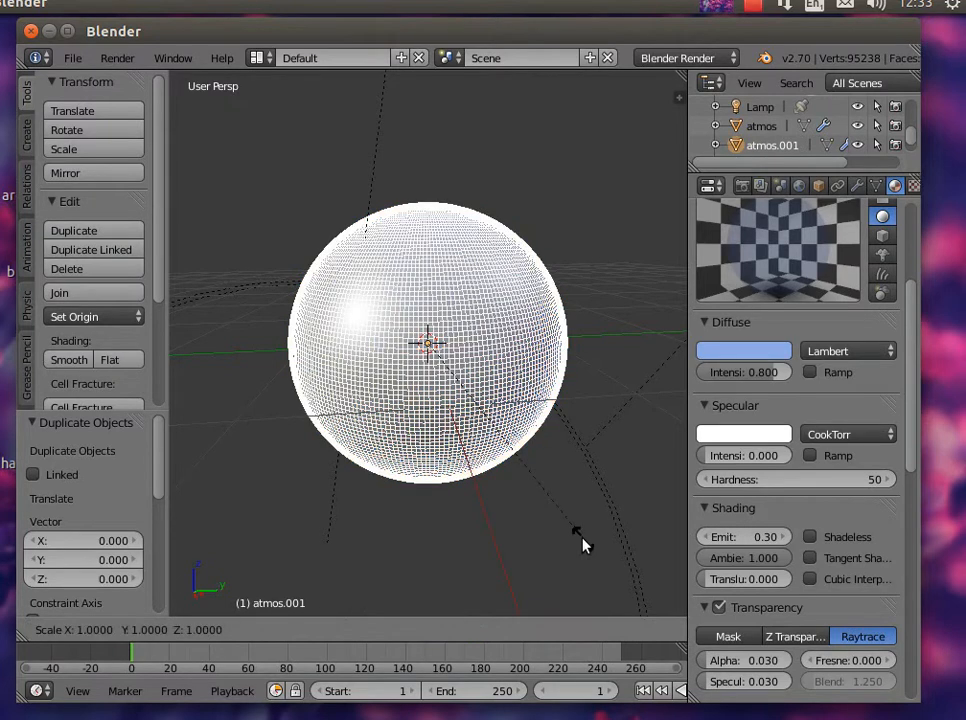
pyautogui.click(585, 543)
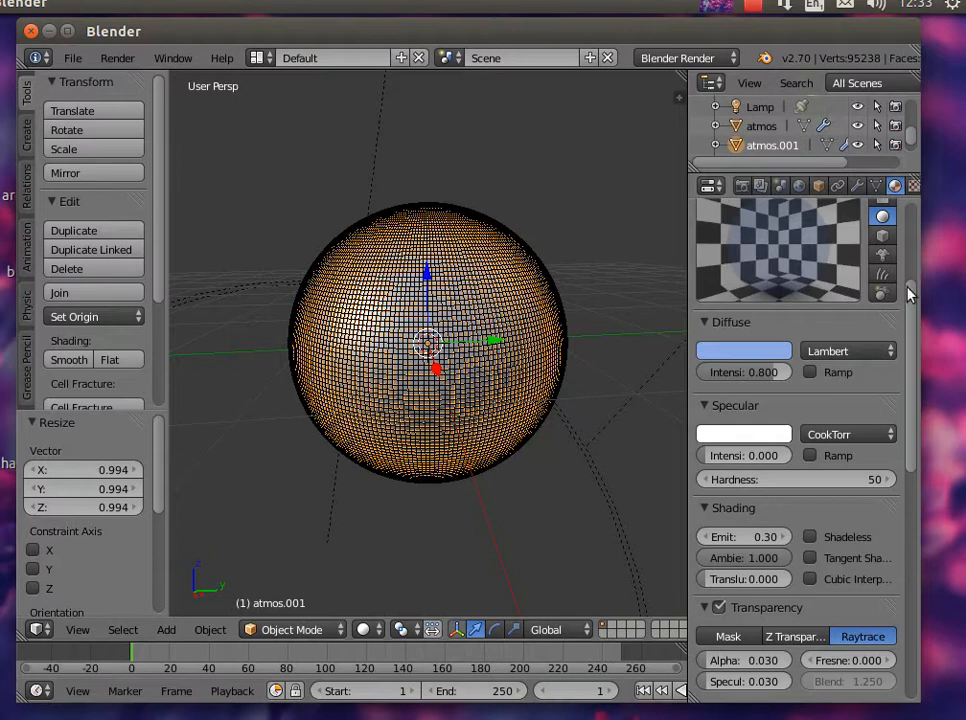
# Remove the shared material from the atmos.001 sphere and give it a new material of its own
pyautogui.moveTo(914, 314); pyautogui.dragTo(918, 282)
pyautogui.scroll(5, 918, 282)
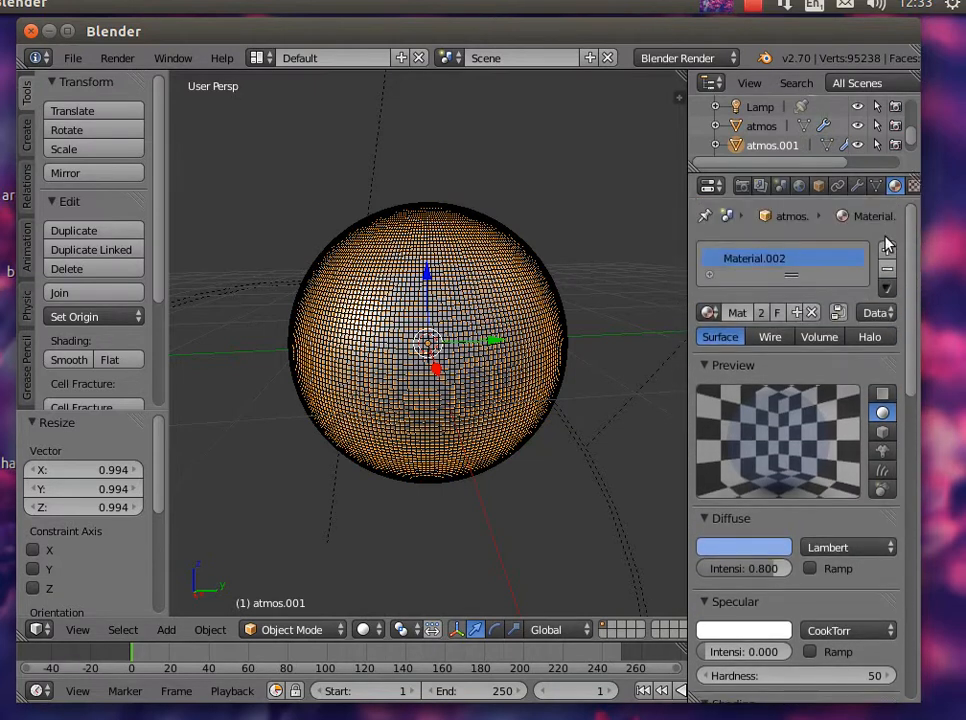
pyautogui.click(901, 270)
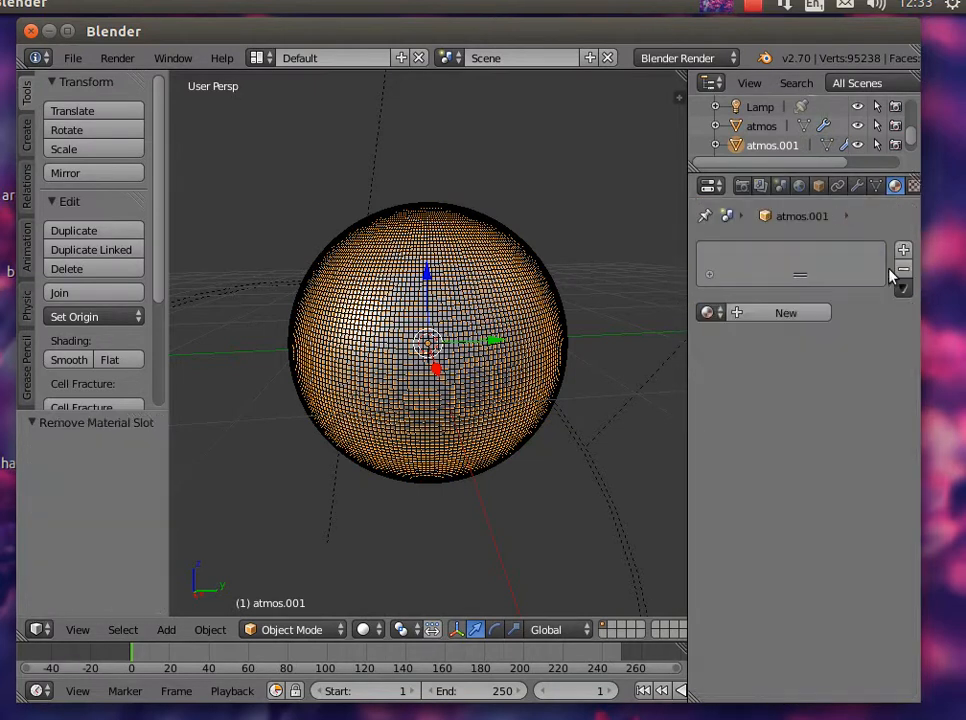
pyautogui.click(742, 313)
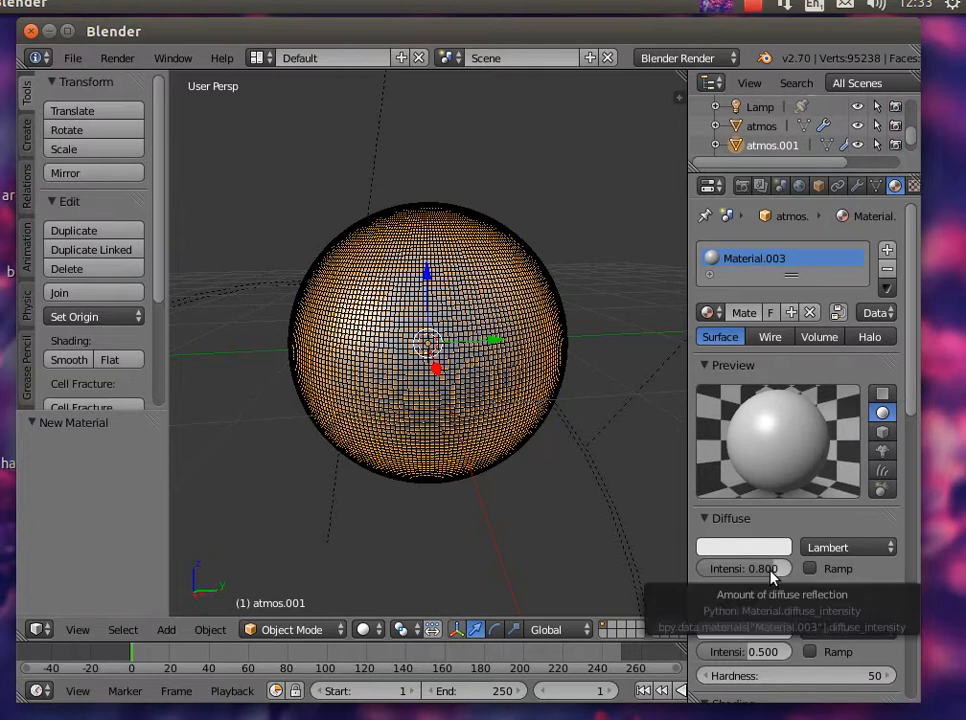
# Set the new atmos.001 material's diffuse intensity to about 0.668 and specular intensity to about 0.907
pyautogui.moveTo(773, 568); pyautogui.dragTo(711, 569)
pyautogui.moveTo(744, 651); pyautogui.dragTo(787, 651)
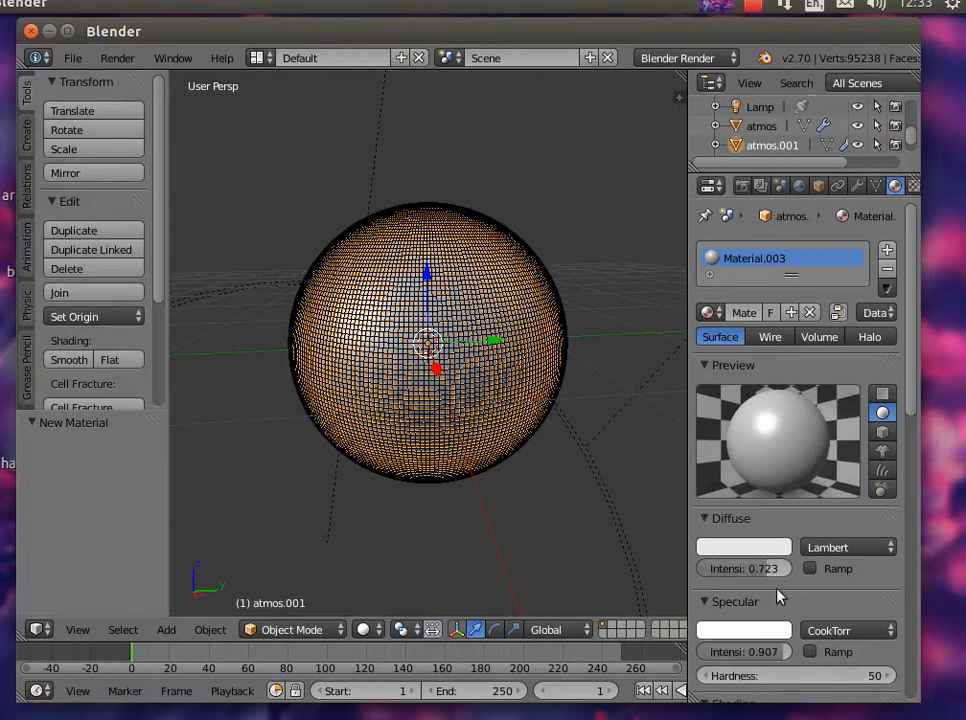
pyautogui.moveTo(765, 570)
pyautogui.mouseDown()
pyautogui.moveTo(775, 570)
pyautogui.moveTo(754, 570)
pyautogui.moveTo(794, 570)
pyautogui.moveTo(757, 570)
pyautogui.mouseUp()
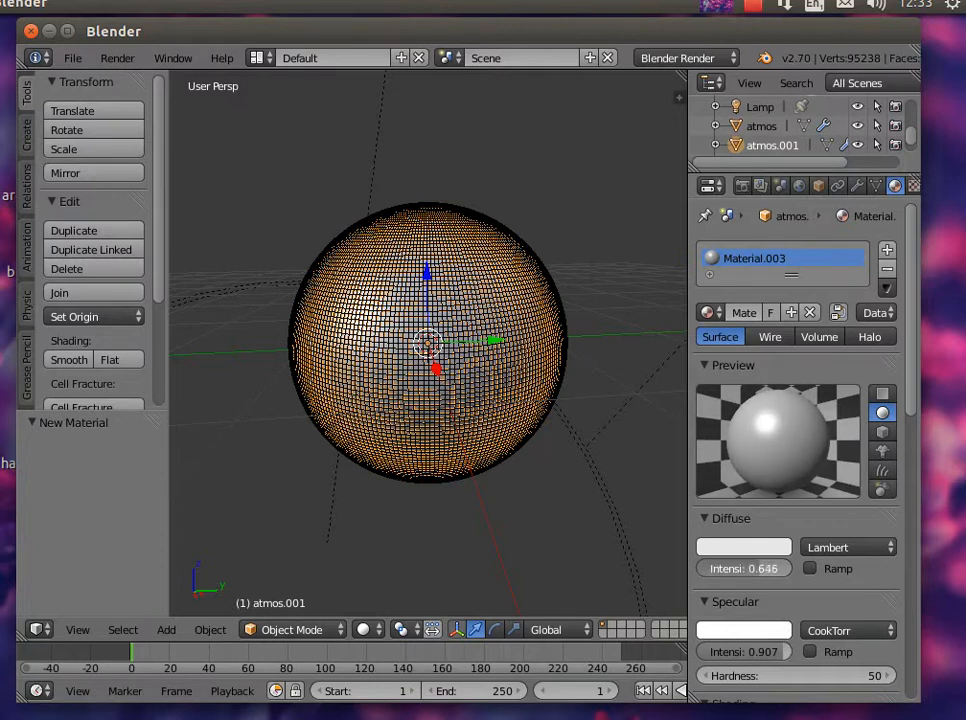
pyautogui.moveTo(761, 572); pyautogui.dragTo(765, 572)
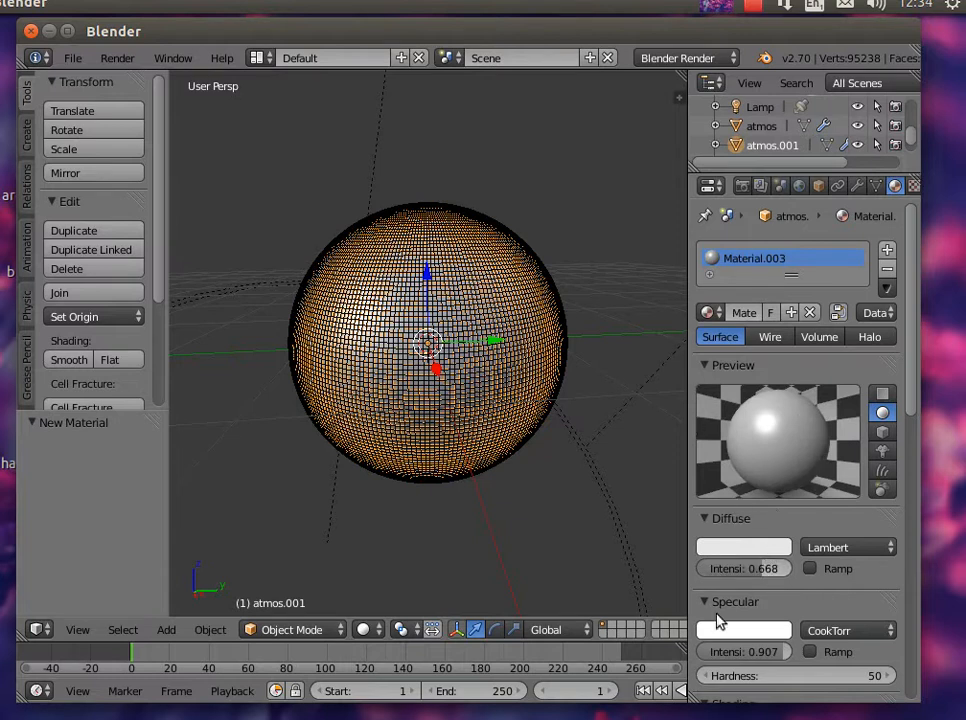
# Set the atmos.001 material's specular hardness to 99 and its shading emit value to 0.17
pyautogui.moveTo(912, 399); pyautogui.dragTo(912, 495)
pyautogui.moveTo(781, 489)
pyautogui.mouseDown()
pyautogui.moveTo(838, 478)
pyautogui.moveTo(778, 497)
pyautogui.mouseUp()
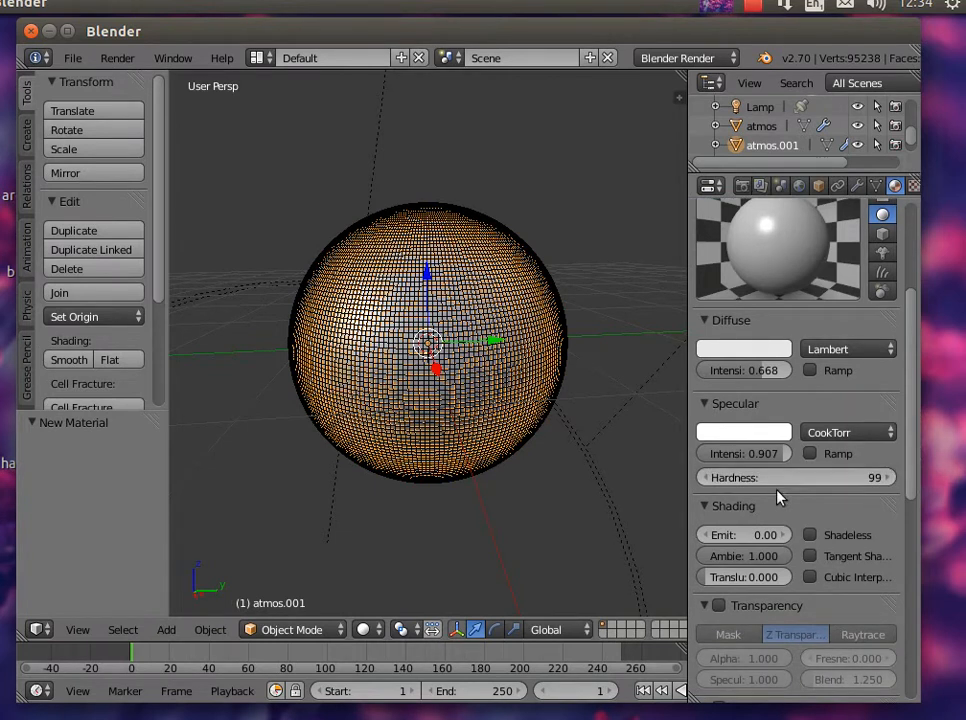
pyautogui.scroll(-3, 910, 475)
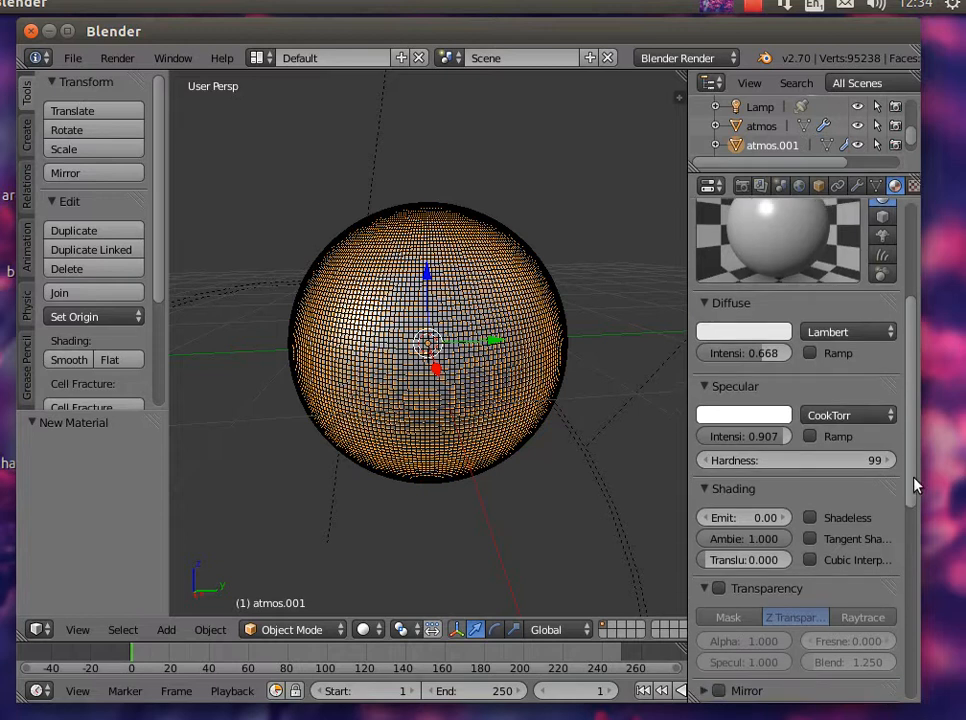
pyautogui.moveTo(775, 479); pyautogui.dragTo(796, 479)
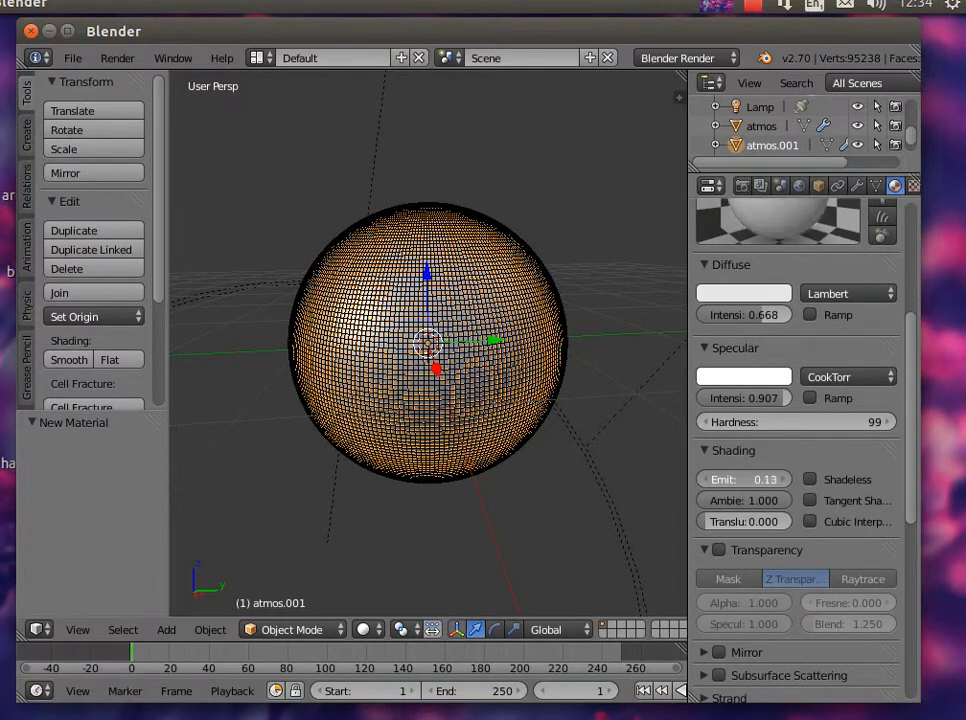
pyautogui.moveTo(796, 479); pyautogui.dragTo(798, 479)
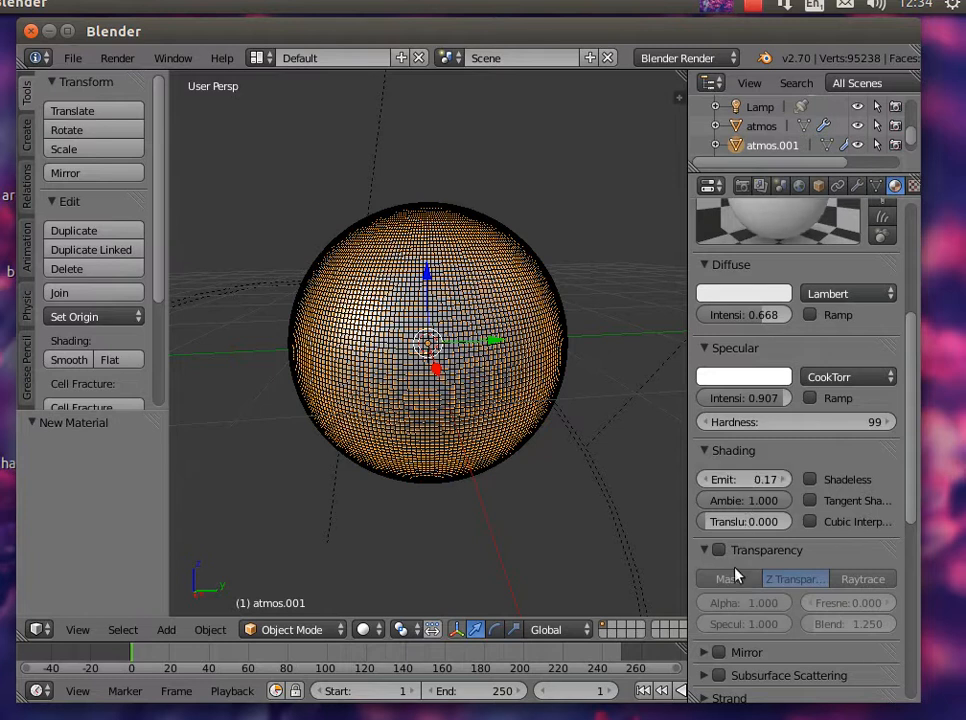
# Enable Z Transparency on the atmos.001 material with alpha and specular both at 0
pyautogui.click(719, 551)
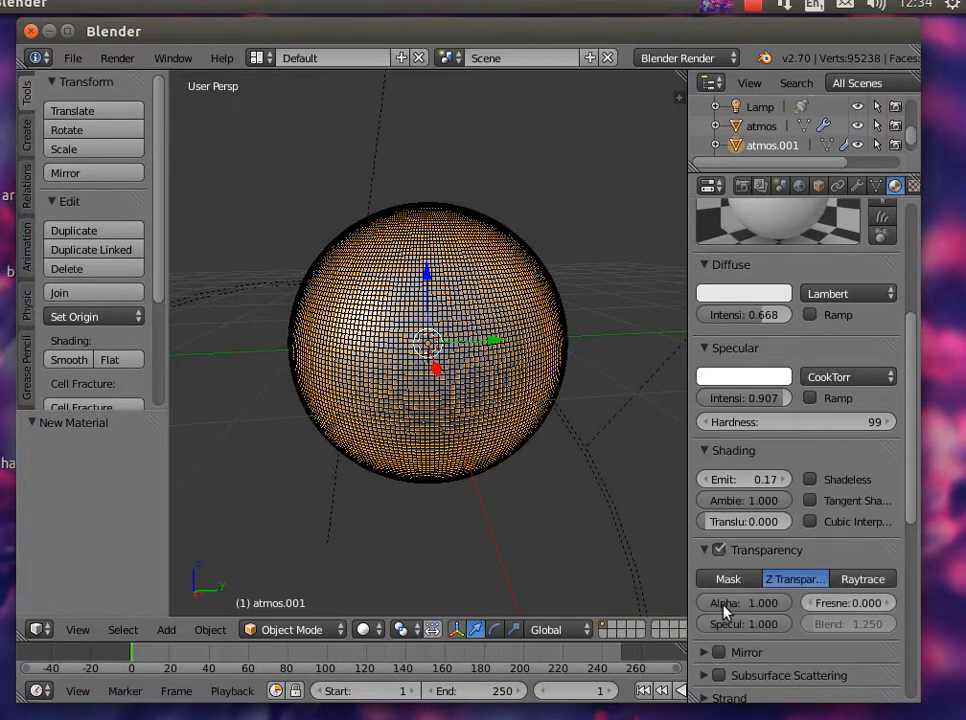
pyautogui.moveTo(736, 614); pyautogui.dragTo(702, 625)
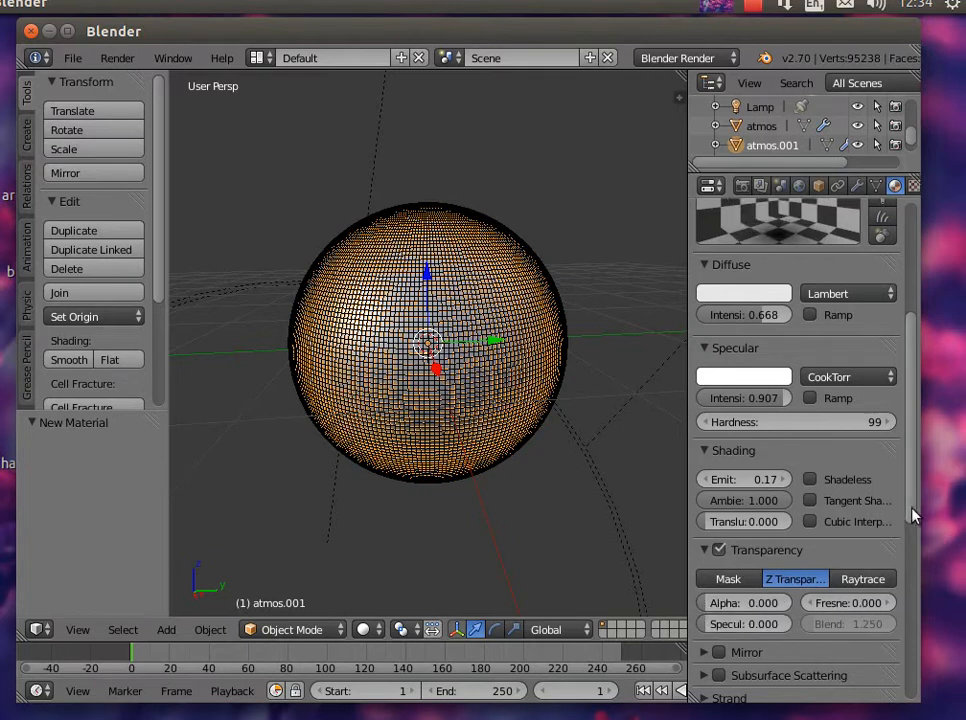
pyautogui.click(866, 580)
pyautogui.moveTo(911, 459); pyautogui.dragTo(915, 473)
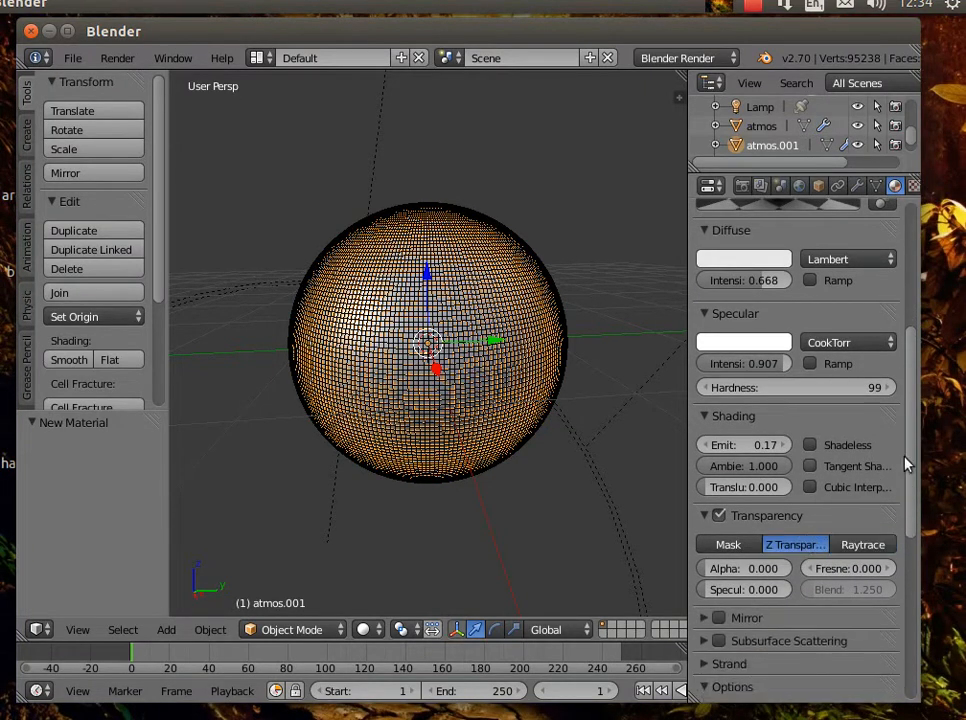
pyautogui.moveTo(910, 455); pyautogui.dragTo(899, 270)
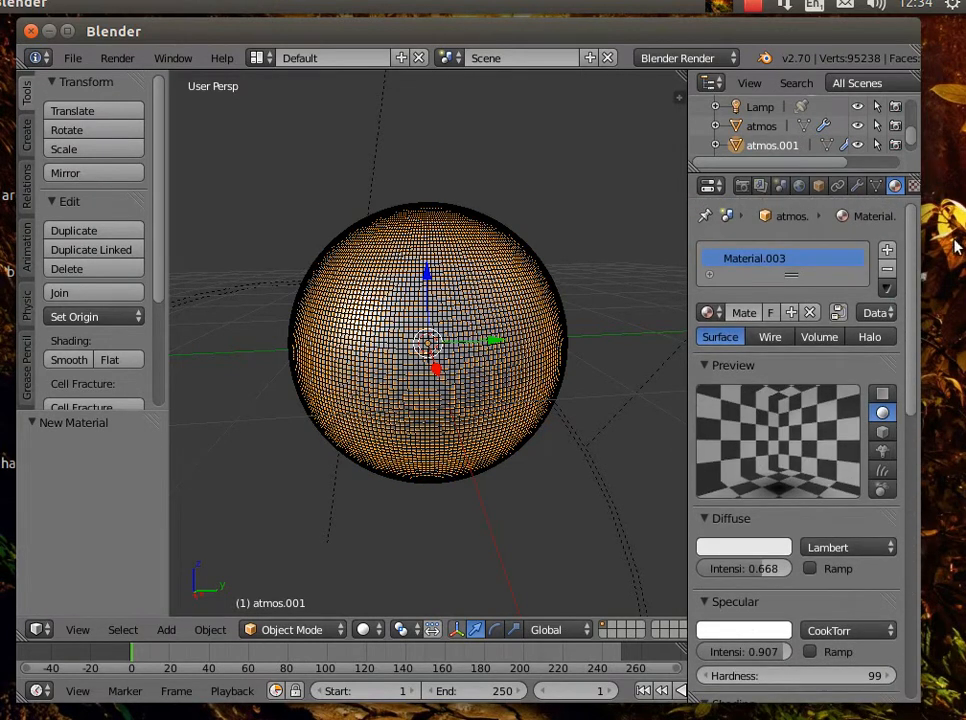
# Add a new Image or Movie texture to the atmos.001 material and preview both texture and material
pyautogui.click(913, 189)
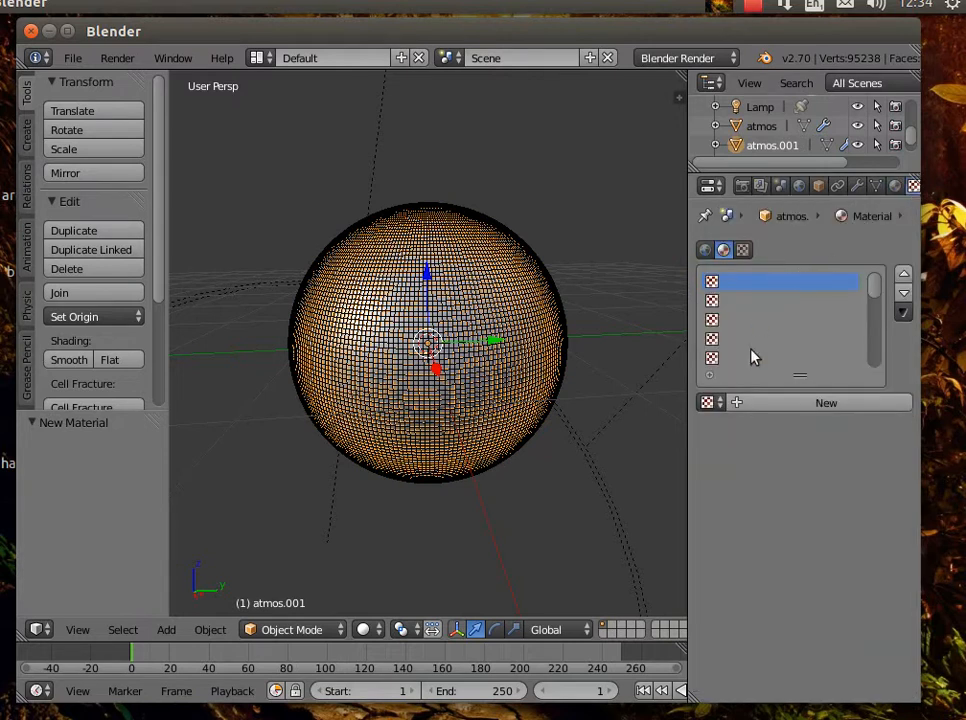
pyautogui.click(738, 403)
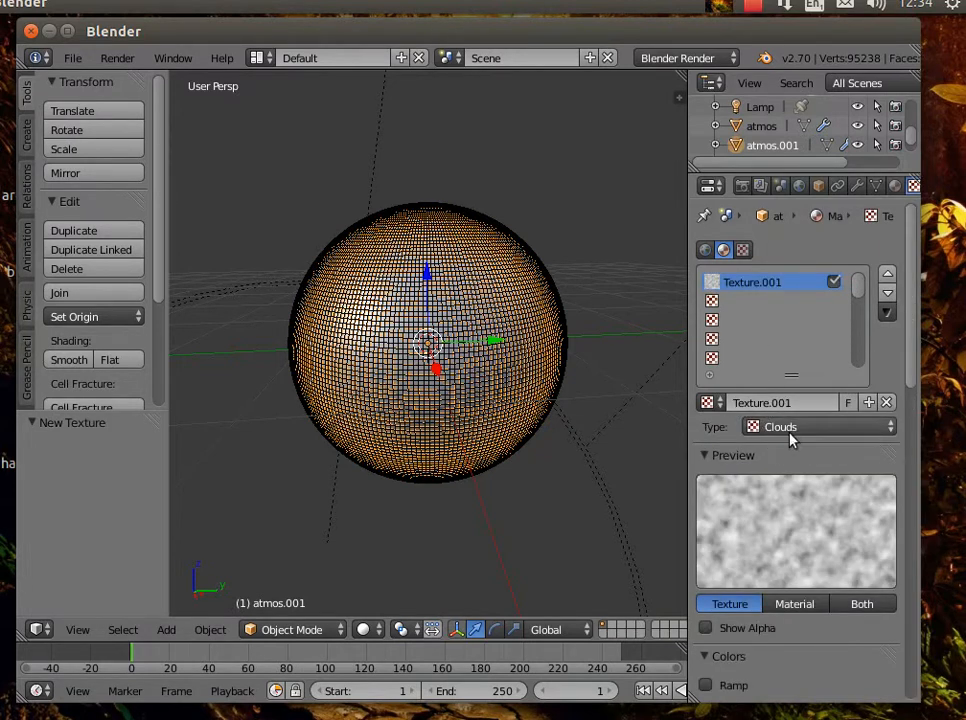
pyautogui.click(816, 428)
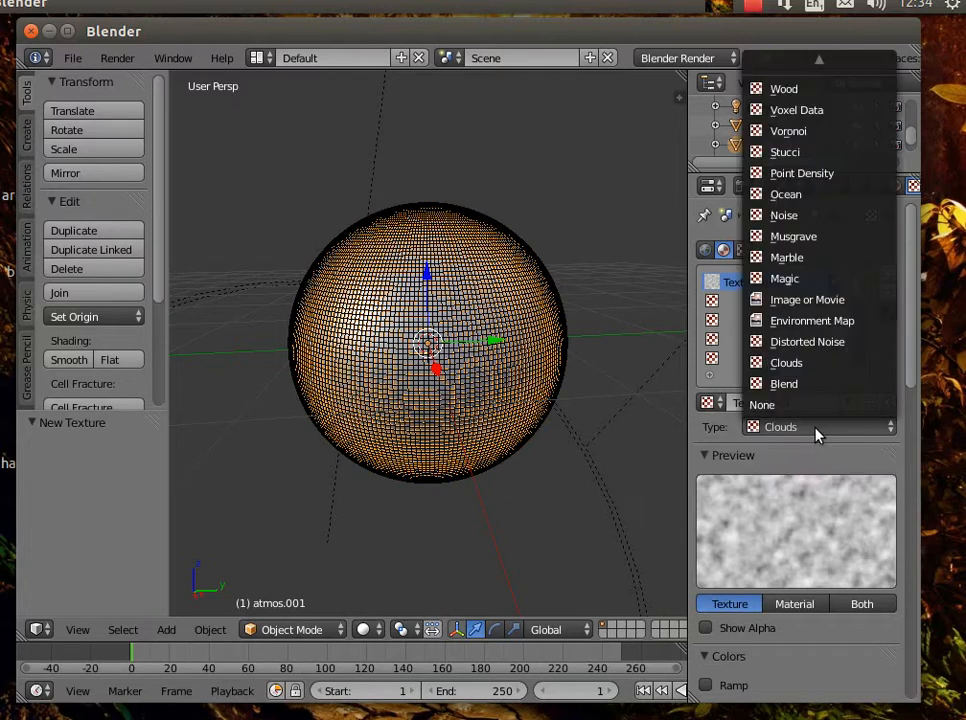
pyautogui.click(800, 300)
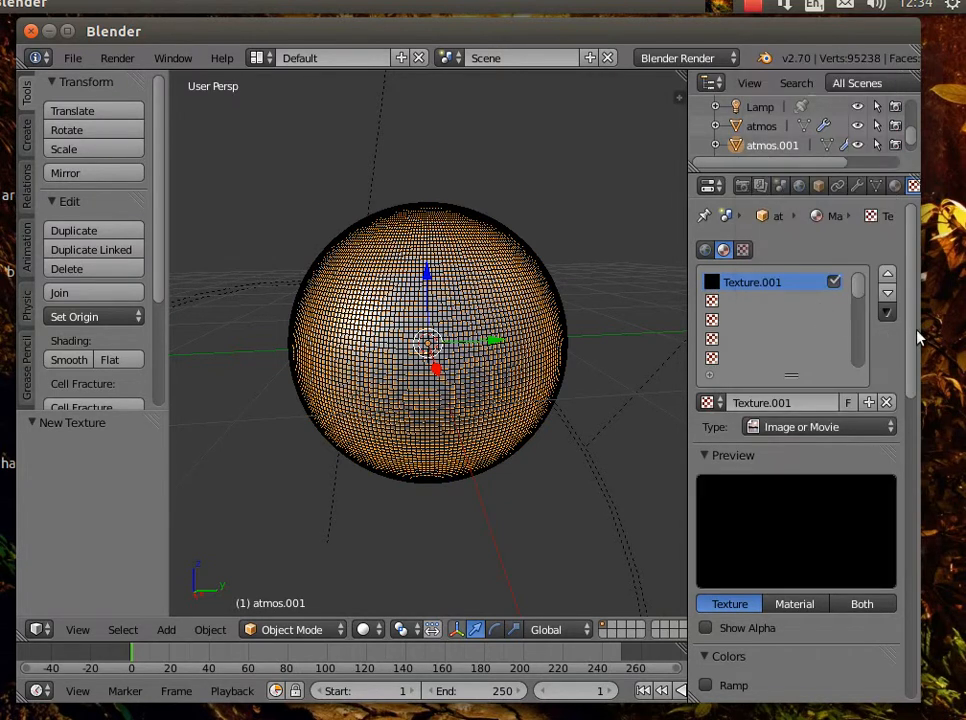
pyautogui.scroll(-6, 916, 367)
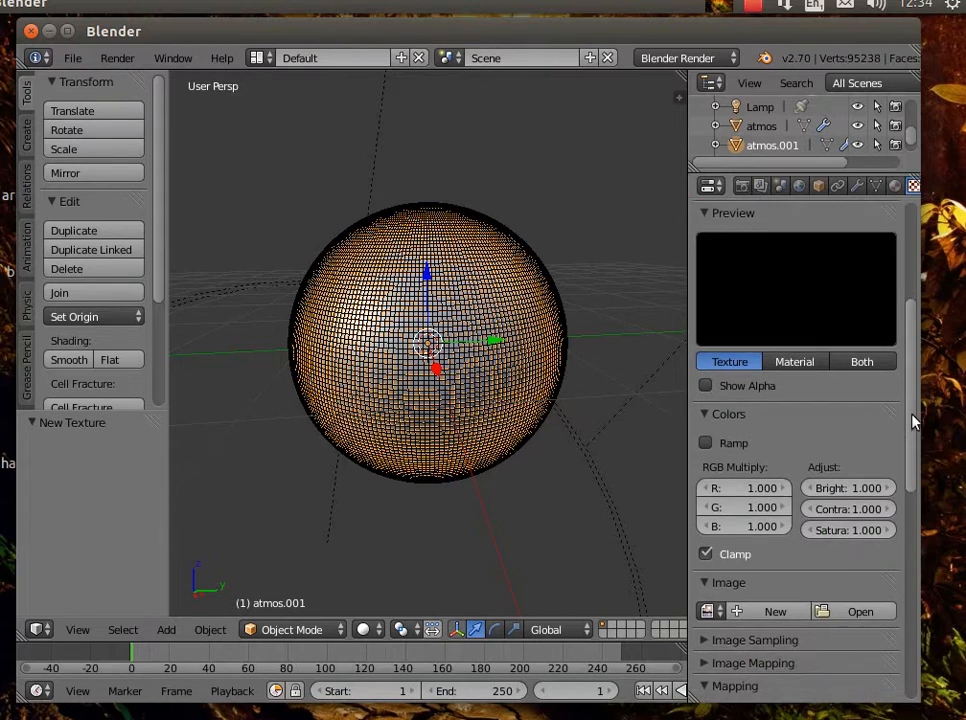
pyautogui.click(868, 362)
pyautogui.scroll(-2, 910, 400)
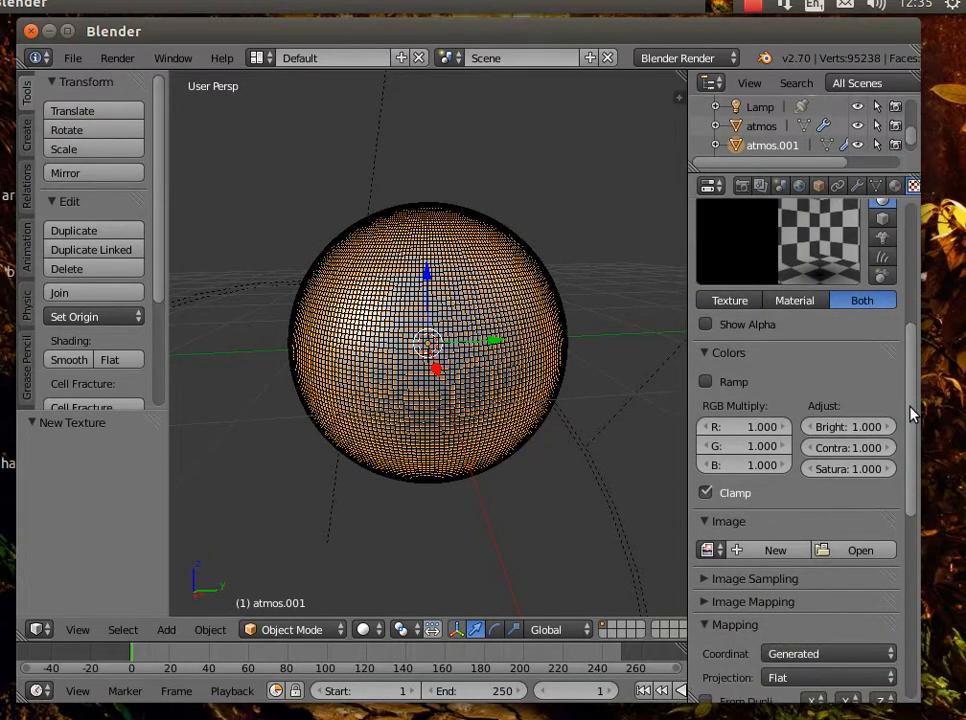
# Load clouds.jpg from the ship-visit folder as the texture's image
pyautogui.scroll(-4, 913, 440)
pyautogui.click(858, 442)
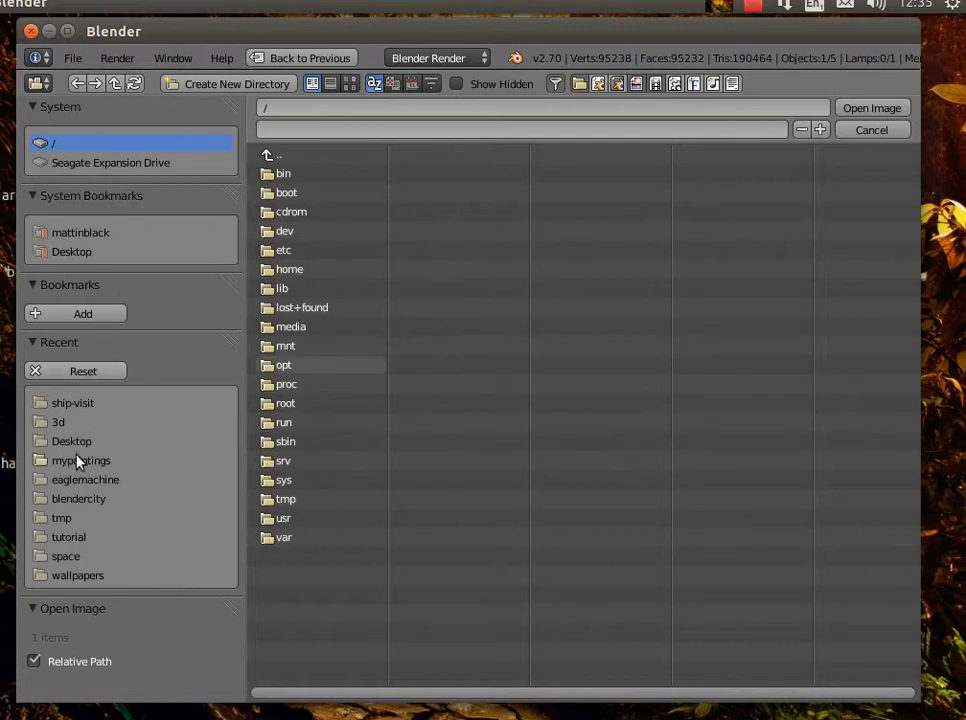
pyautogui.click(82, 403)
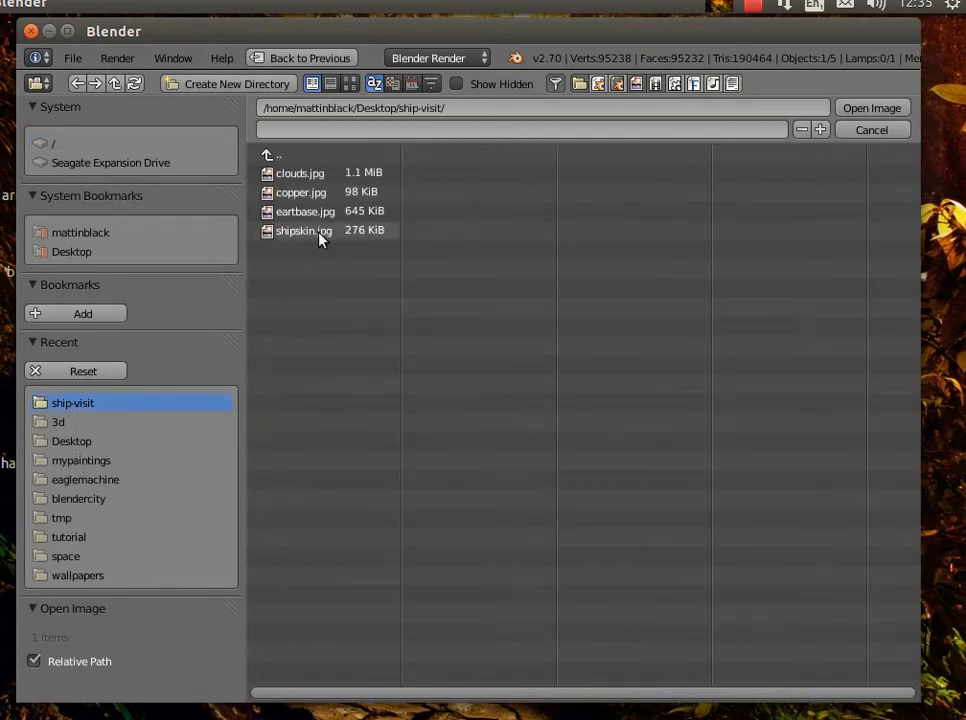
pyautogui.doubleClick(313, 172)
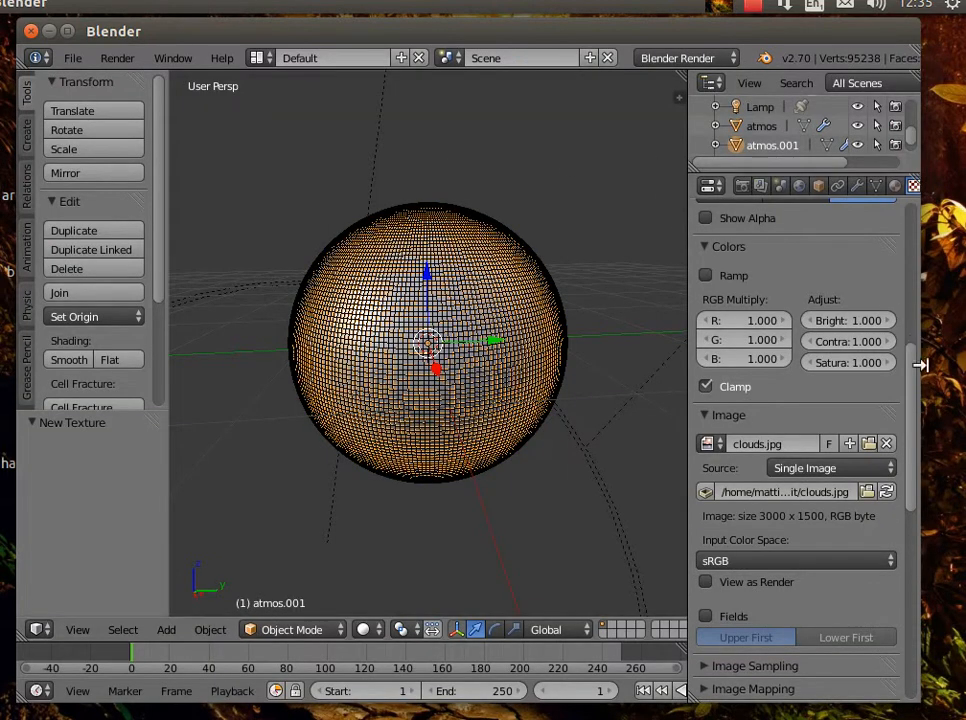
# Set the clouds texture's mapping projection to Sphere
pyautogui.scroll(5, 915, 311)
pyautogui.moveTo(915, 304); pyautogui.dragTo(913, 496)
pyautogui.click(860, 431)
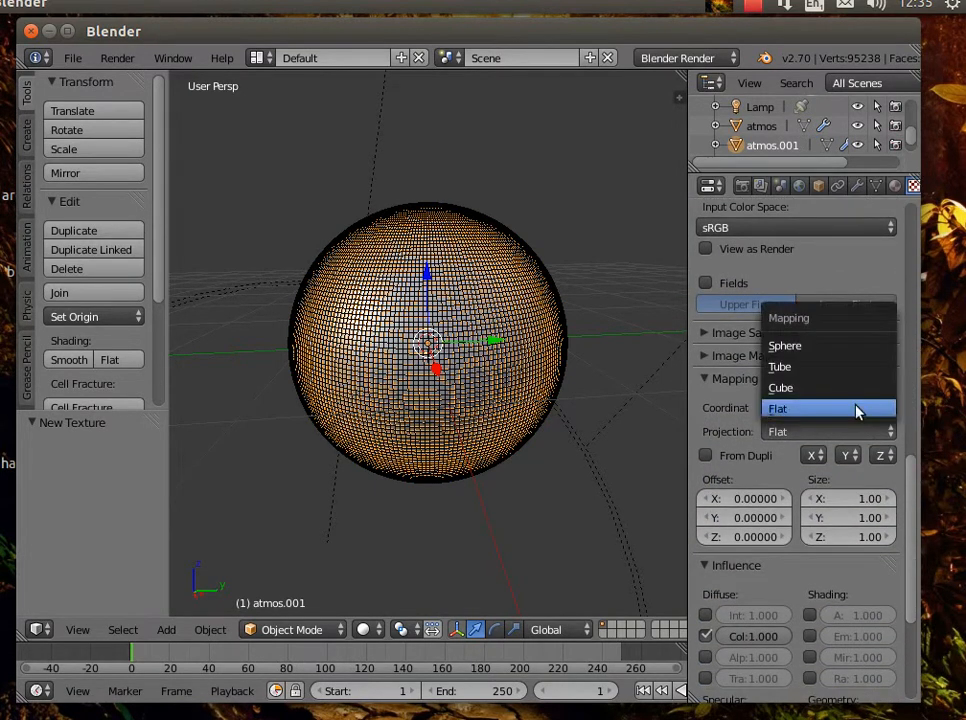
pyautogui.click(852, 347)
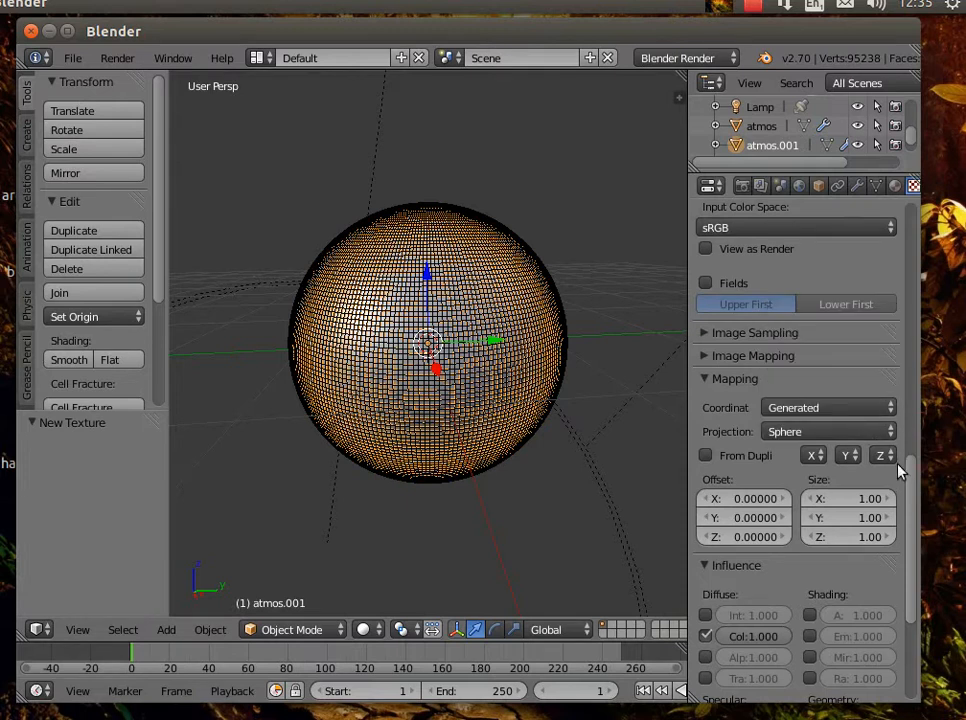
# Make the clouds texture influence diffuse alpha at 1.000 instead of diffuse color
pyautogui.scroll(-6, 898, 470)
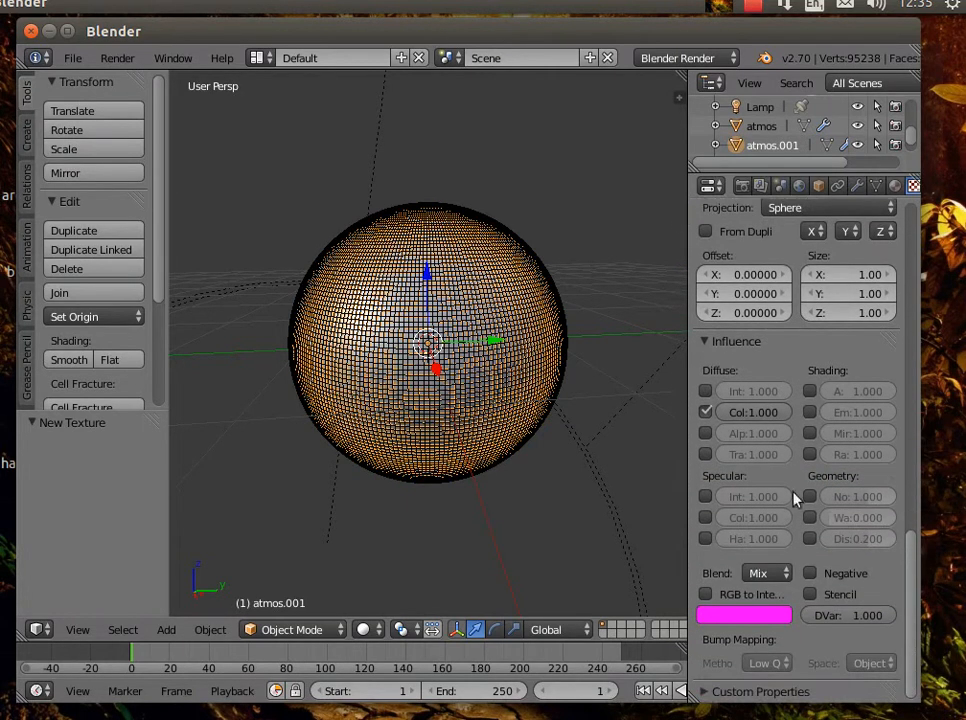
pyautogui.click(705, 413)
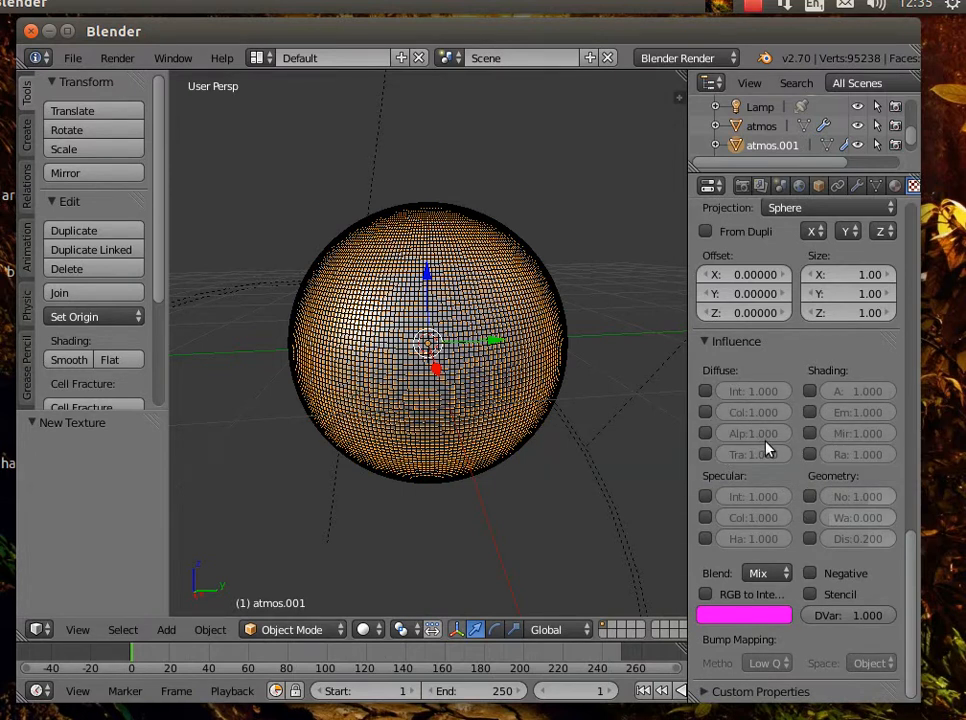
pyautogui.click(706, 433)
pyautogui.moveTo(905, 556); pyautogui.dragTo(903, 526)
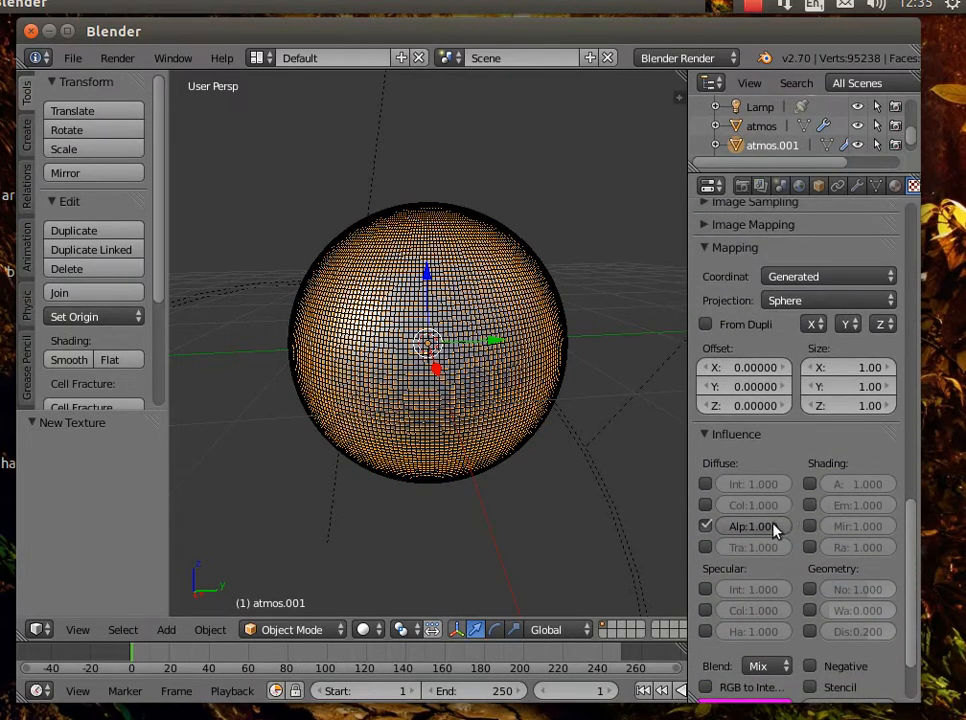
pyautogui.moveTo(770, 526)
pyautogui.mouseDown()
pyautogui.moveTo(756, 526)
pyautogui.moveTo(784, 526)
pyautogui.mouseUp()
# Raise the atmos.001 material's transparency alpha and specular values to 1.000
pyautogui.moveTo(913, 512); pyautogui.dragTo(911, 188)
pyautogui.click(894, 186)
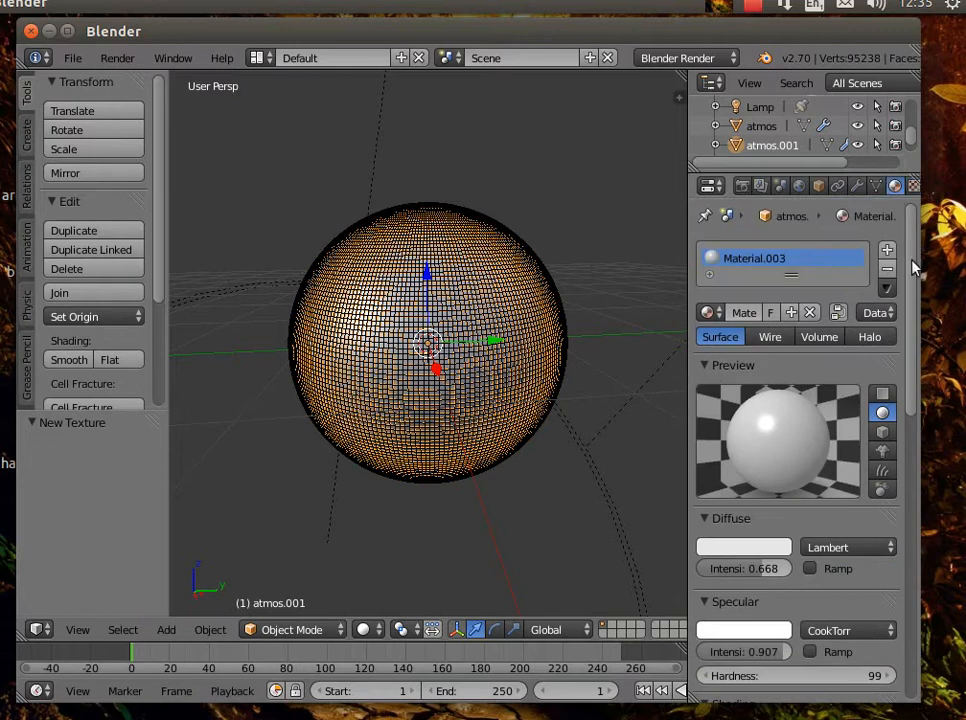
pyautogui.scroll(-8, 913, 380)
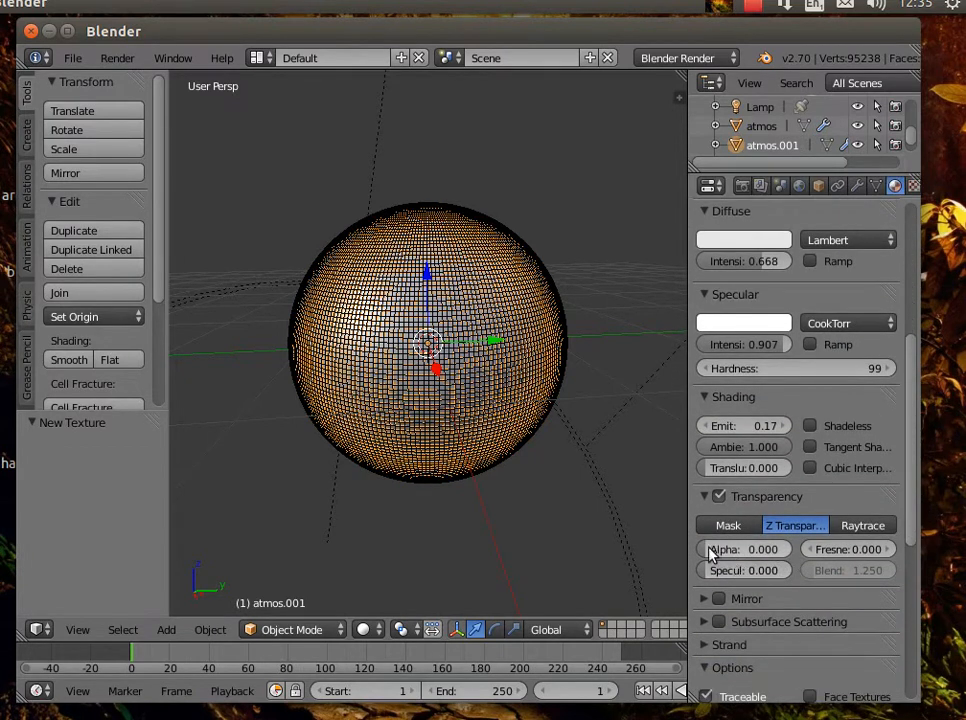
pyautogui.moveTo(704, 550); pyautogui.dragTo(791, 550)
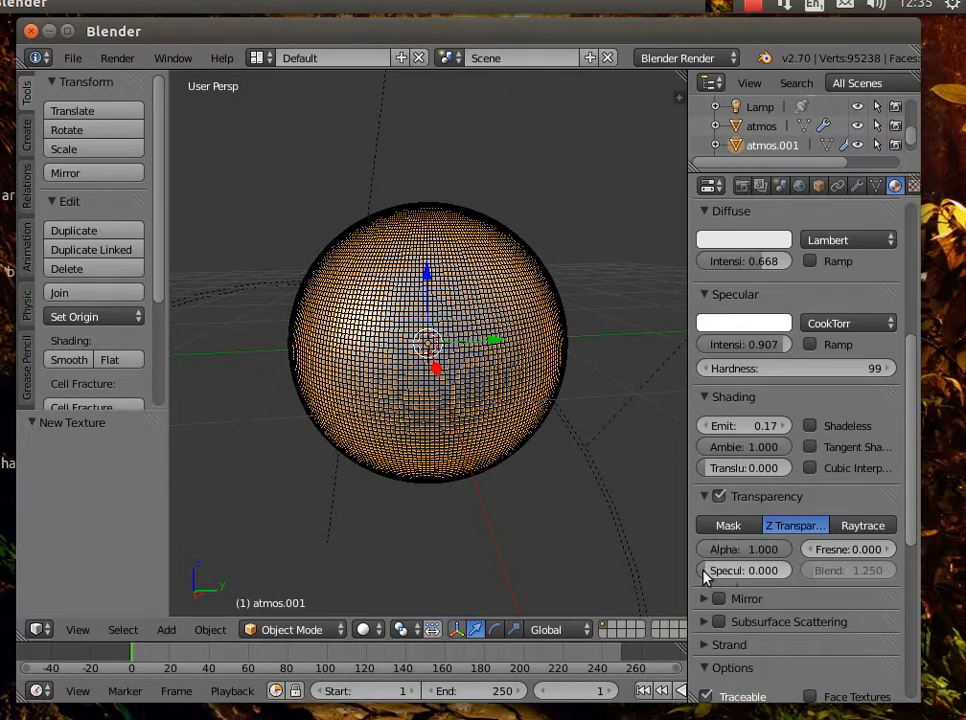
pyautogui.moveTo(704, 570); pyautogui.dragTo(791, 570)
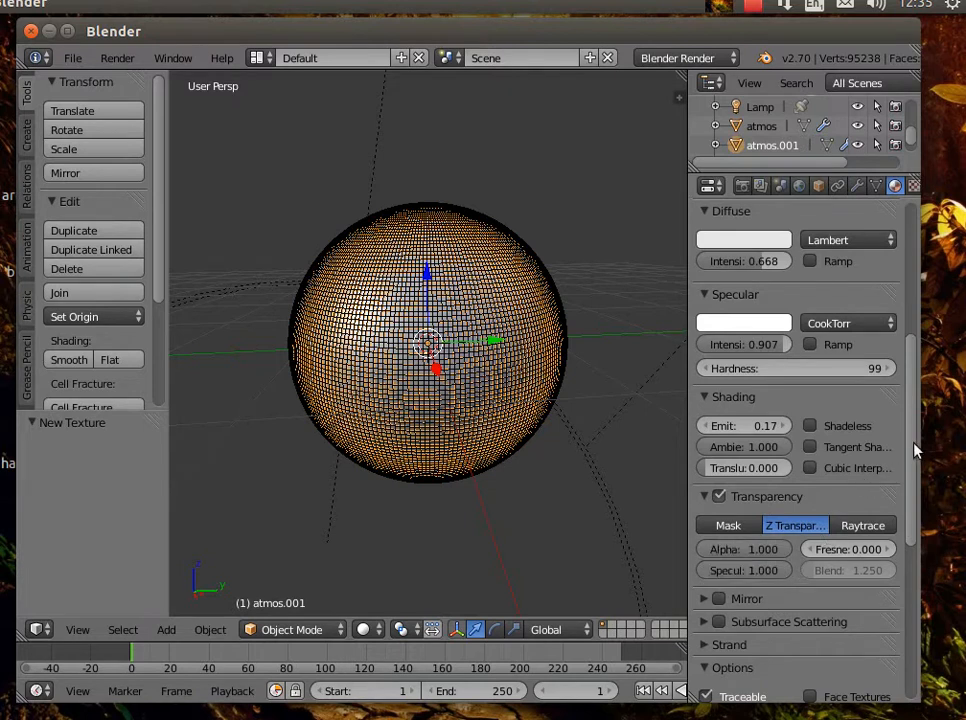
# Turn on Show Alpha for the clouds texture's preview
pyautogui.scroll(8, 914, 448)
pyautogui.scroll(-2, 910, 295)
pyautogui.moveTo(907, 289); pyautogui.dragTo(910, 215)
pyautogui.click(913, 188)
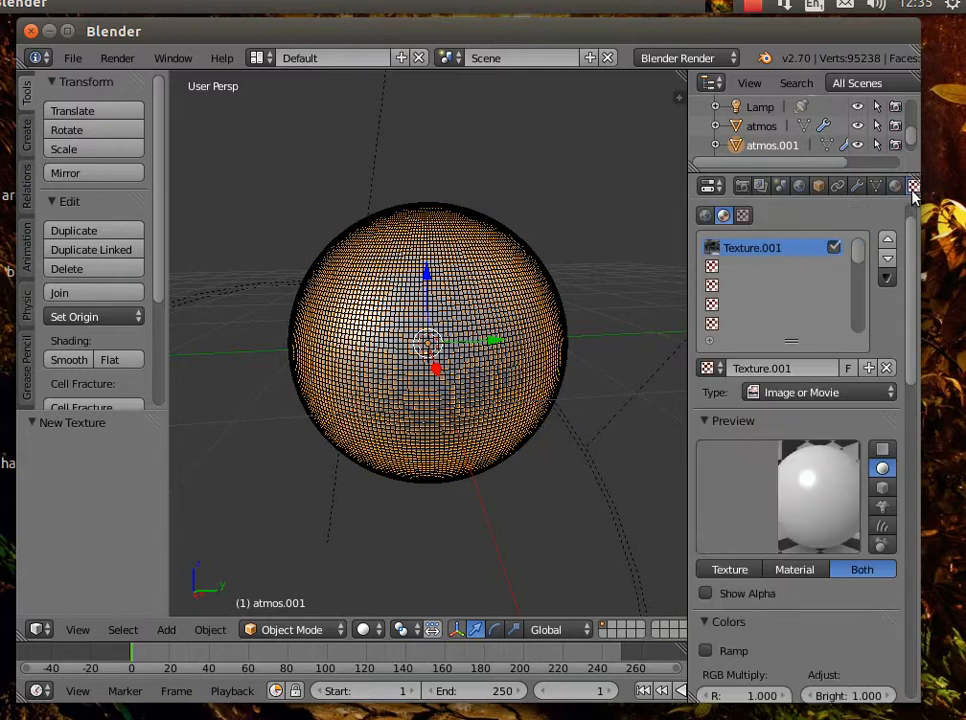
pyautogui.moveTo(912, 274); pyautogui.dragTo(909, 349)
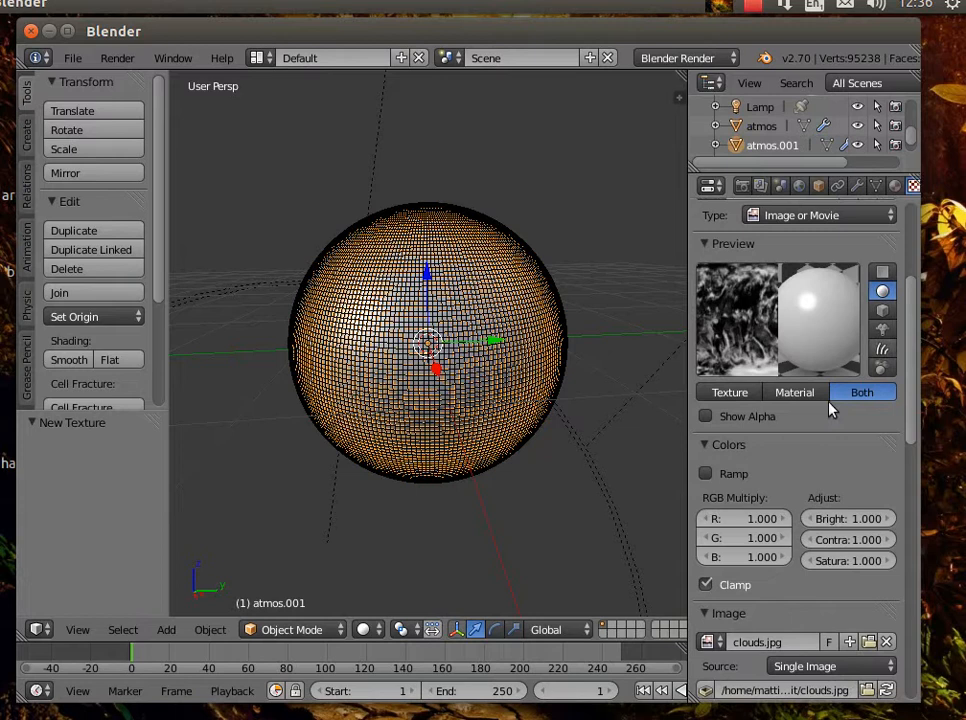
pyautogui.click(706, 419)
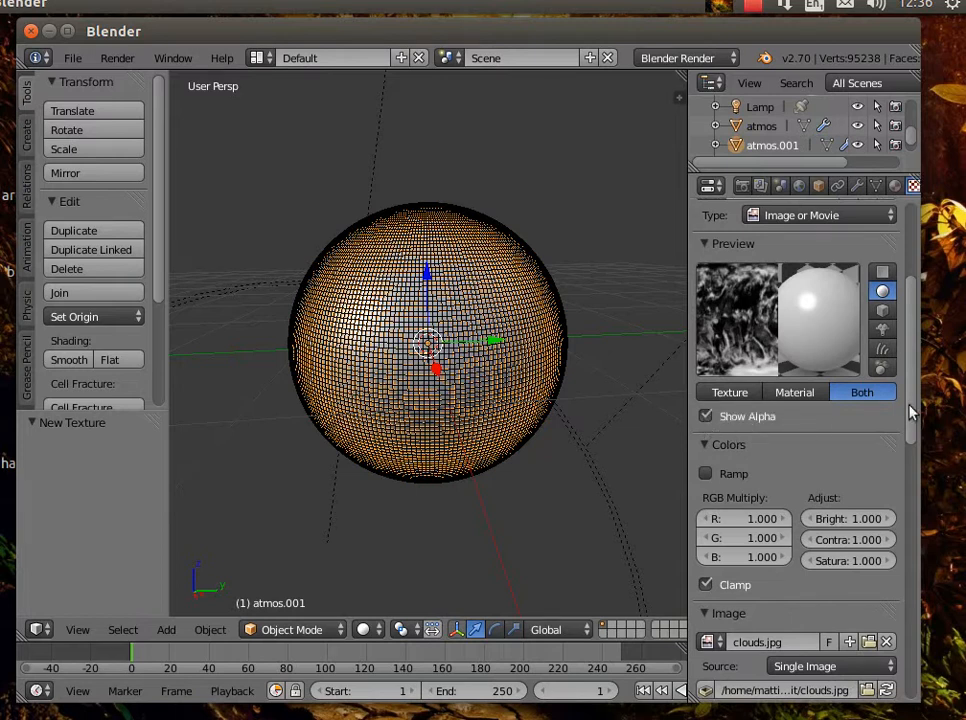
pyautogui.moveTo(912, 408); pyautogui.dragTo(928, 592)
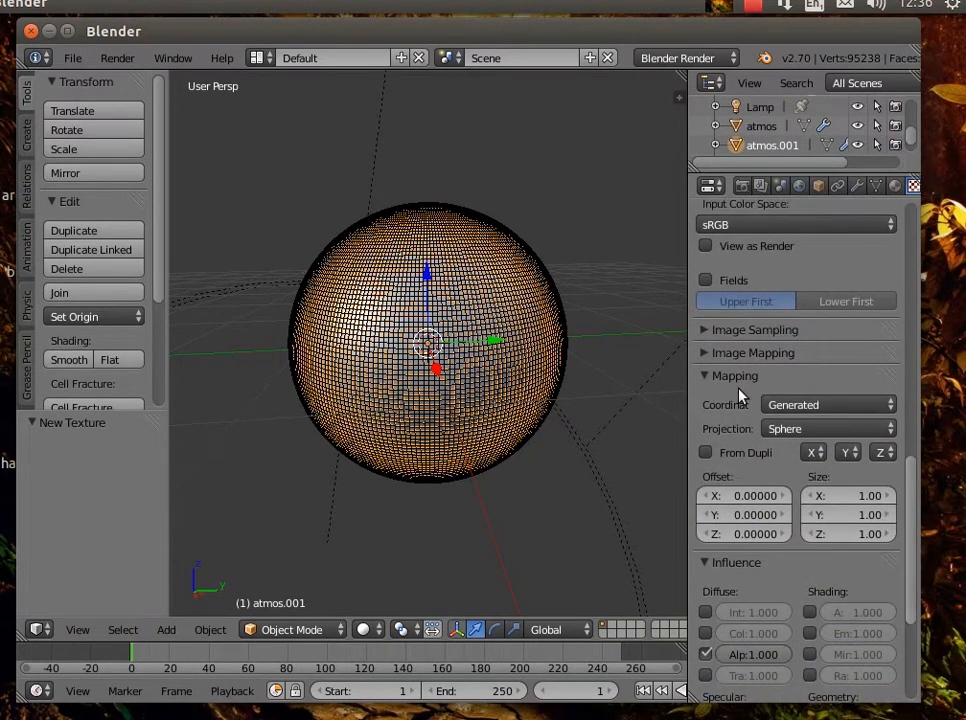
pyautogui.click(752, 6)
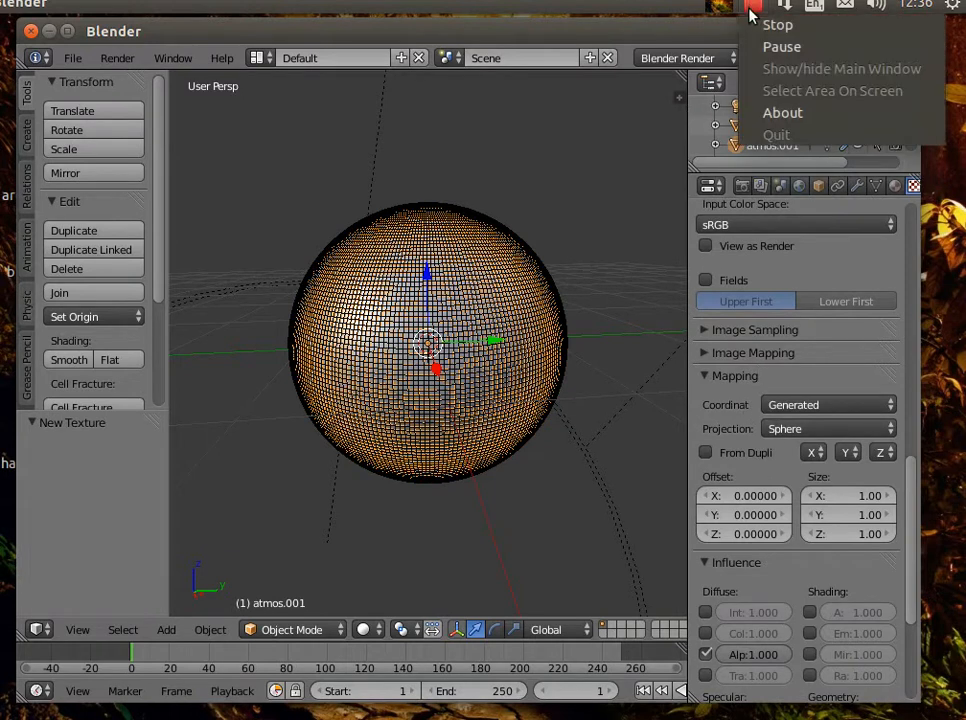
pyautogui.click(772, 45)
pyautogui.click(767, 25)
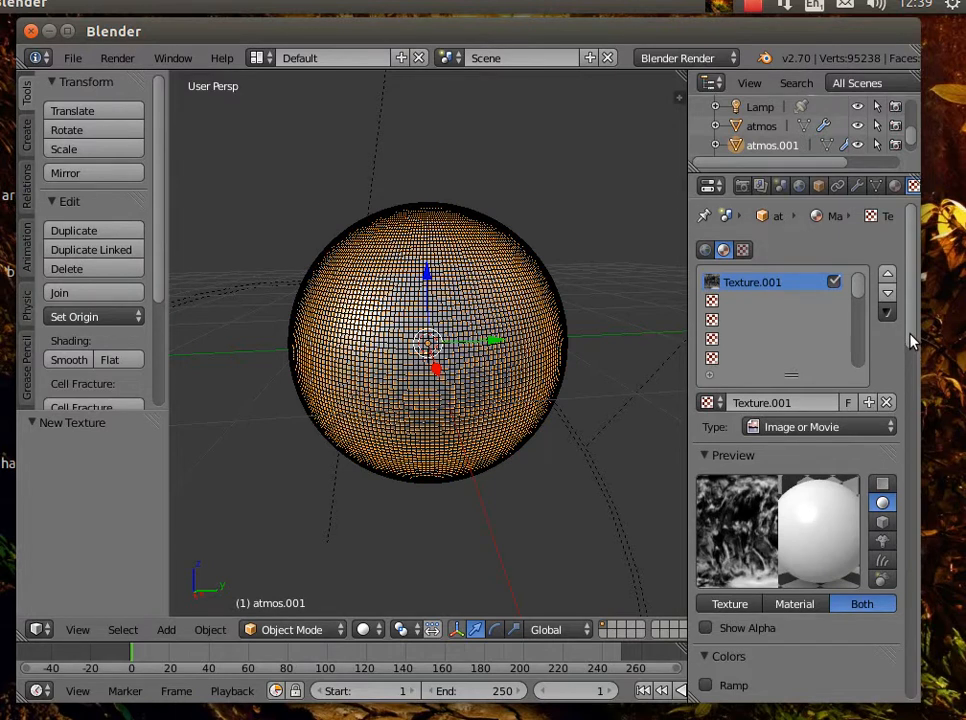
# In the clouds texture's image sampling settings, enable Calculate for alpha and disable Use, then check the texture preview
pyautogui.moveTo(910, 341); pyautogui.dragTo(912, 487)
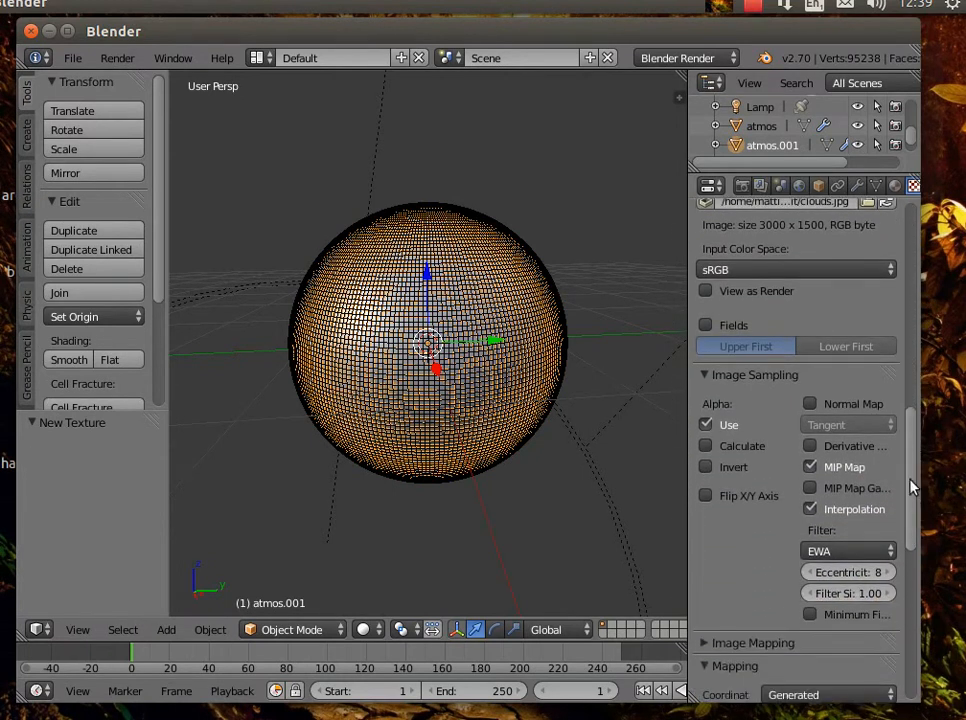
pyautogui.click(702, 376)
pyautogui.click(703, 378)
pyautogui.click(706, 446)
pyautogui.click(706, 425)
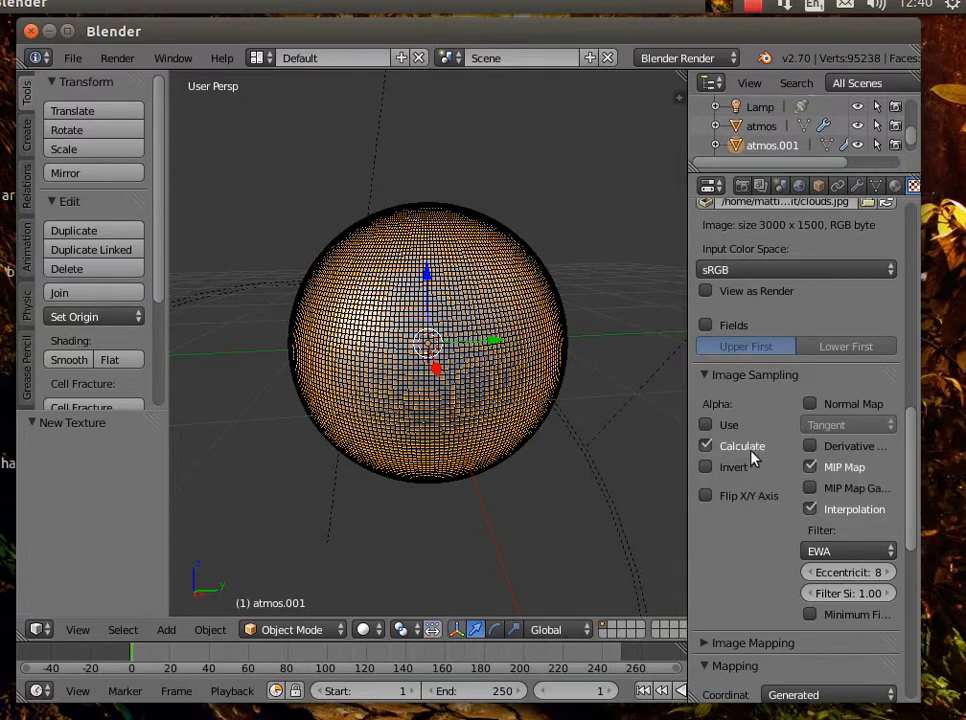
pyautogui.moveTo(914, 465); pyautogui.dragTo(916, 274)
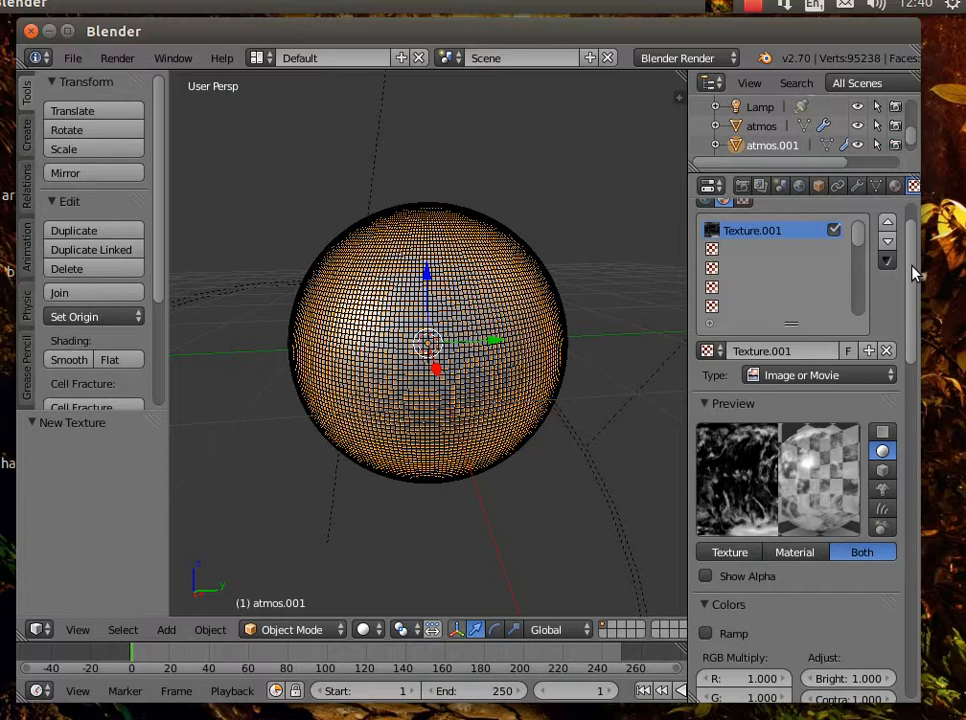
# Enable the Normal geometry influence of Texture.001 on the outer cloud sphere at 0.1 and render the image
pyautogui.moveTo(913, 270); pyautogui.dragTo(906, 625)
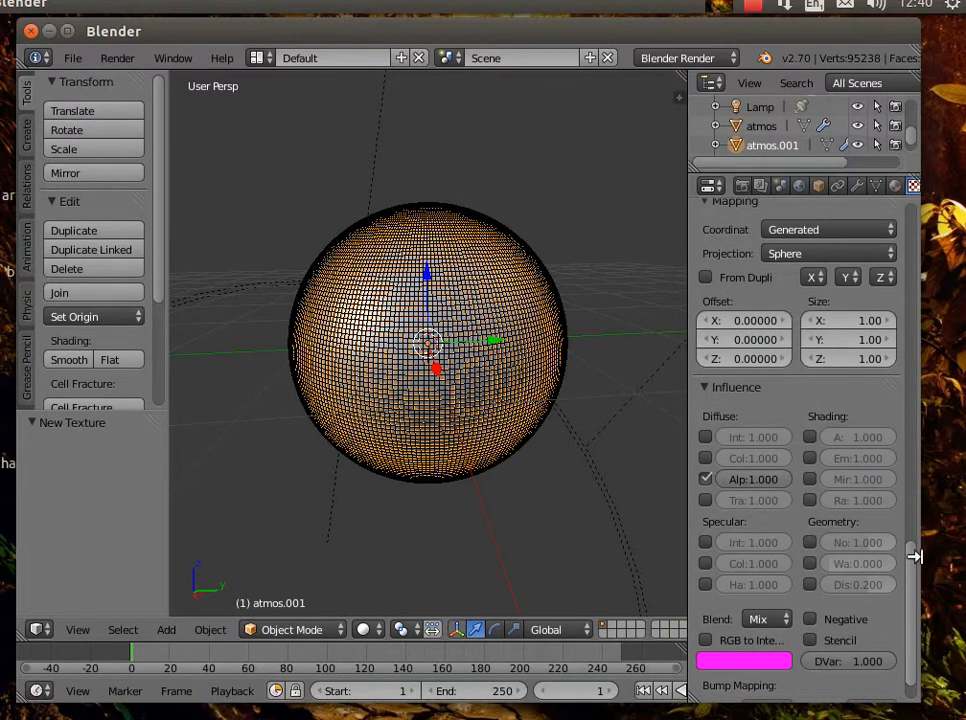
pyautogui.moveTo(914, 560); pyautogui.dragTo(917, 231)
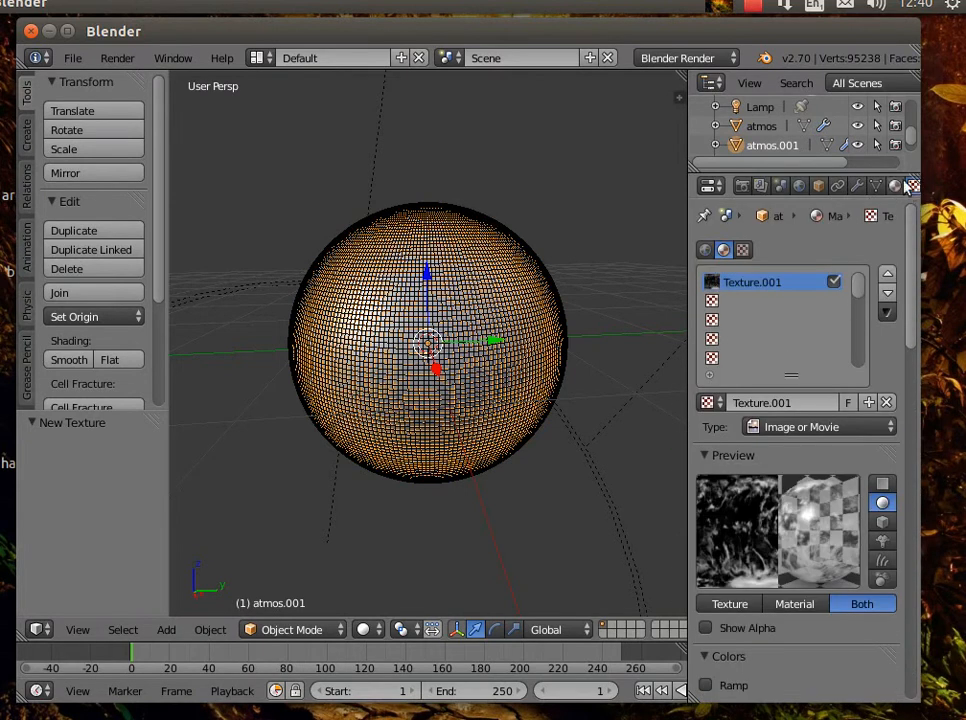
pyautogui.click(894, 186)
pyautogui.moveTo(913, 262)
pyautogui.mouseDown()
pyautogui.moveTo(917, 470)
pyautogui.moveTo(916, 209)
pyautogui.mouseUp()
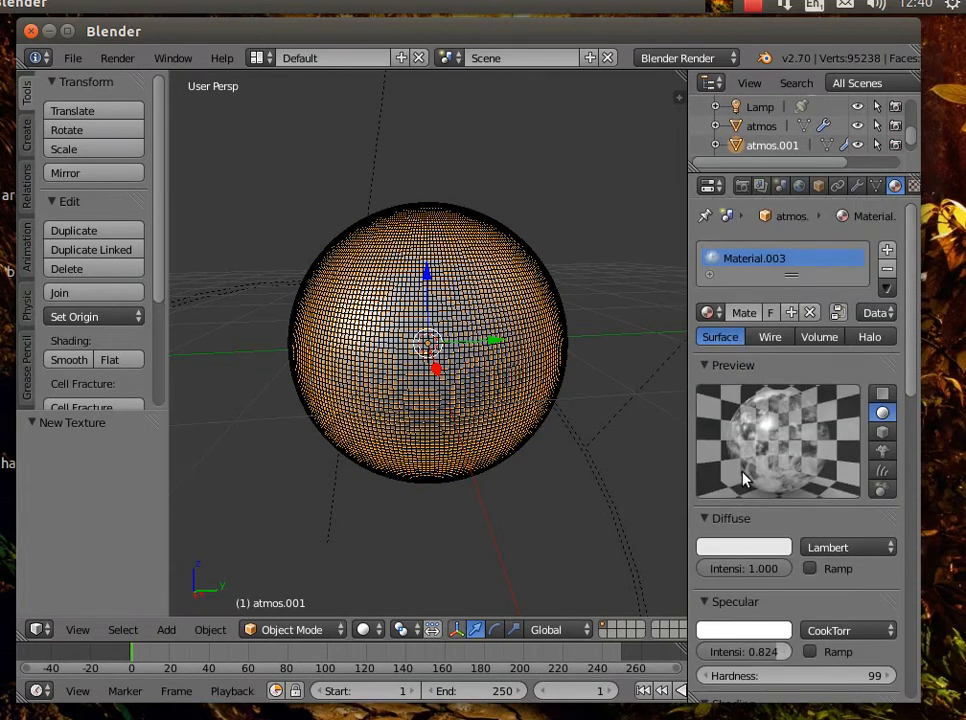
pyautogui.click(912, 187)
pyautogui.moveTo(909, 243); pyautogui.dragTo(905, 650)
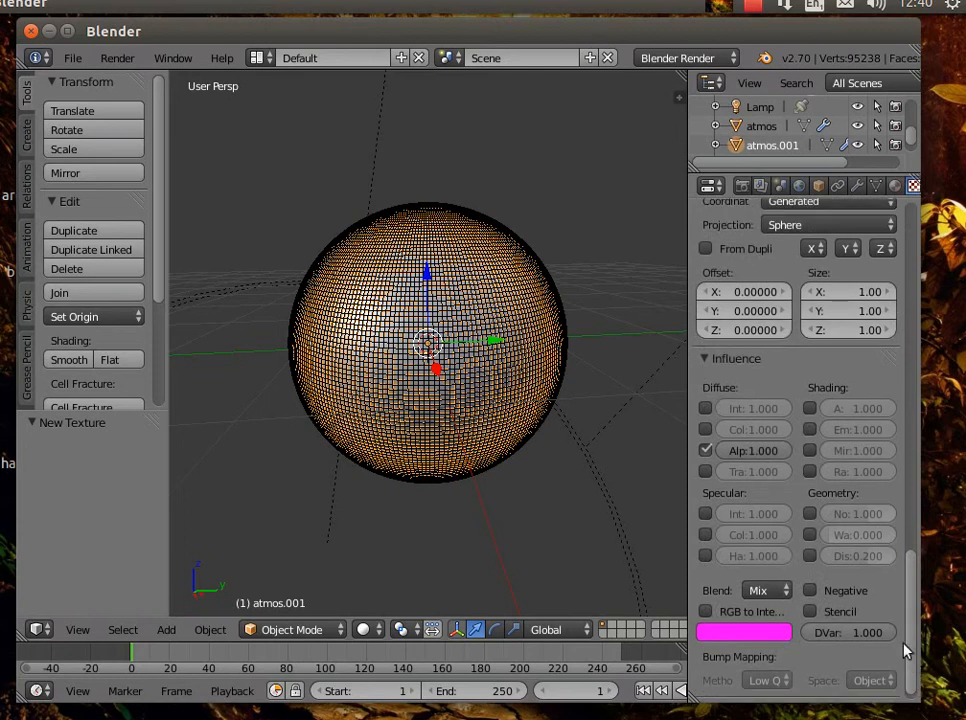
pyautogui.click(810, 514)
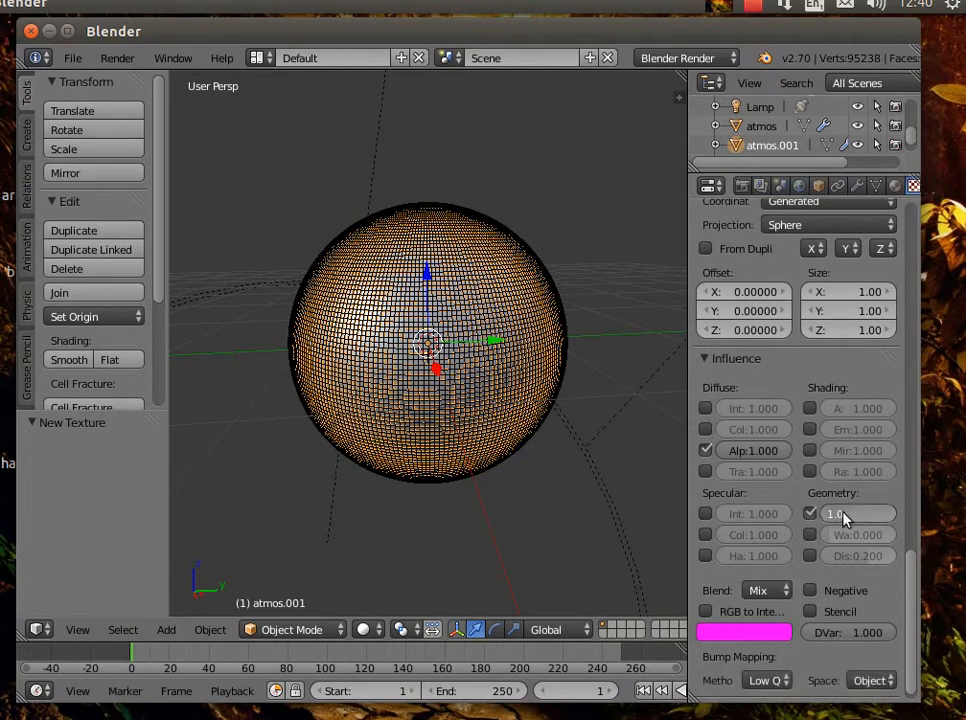
pyautogui.click(849, 513)
pyautogui.write('.1')
pyautogui.press('Return')
pyautogui.click(120, 60)
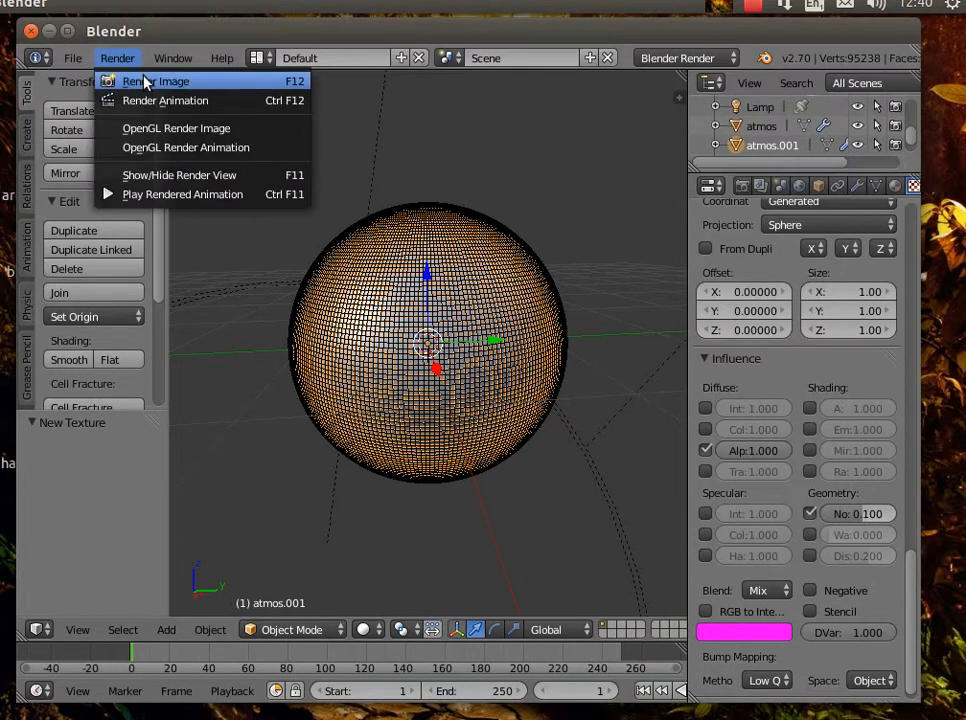
pyautogui.click(150, 81)
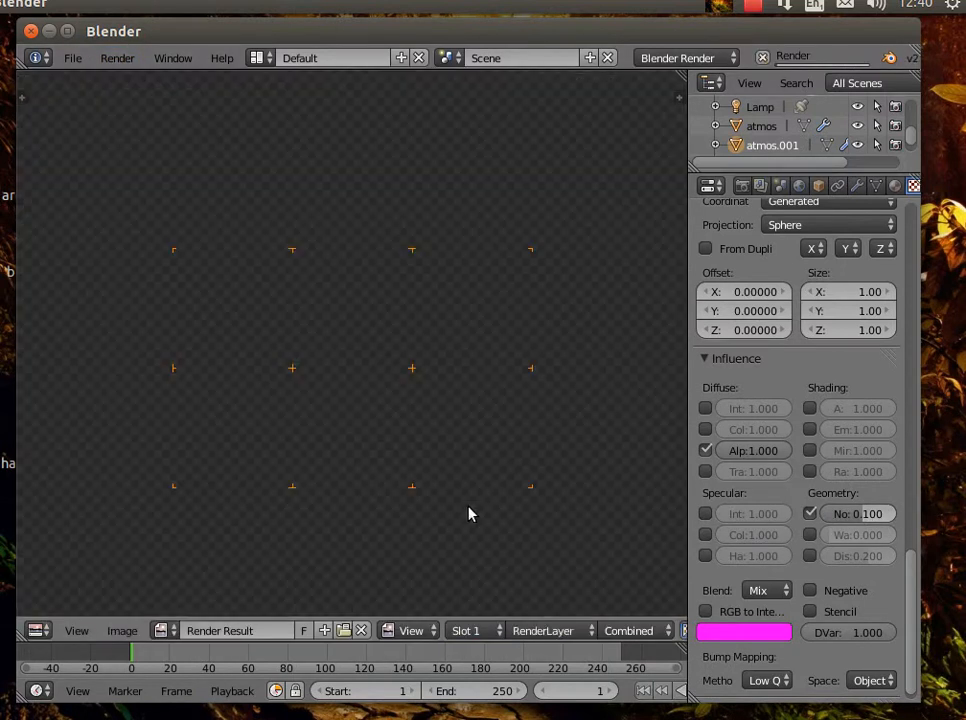
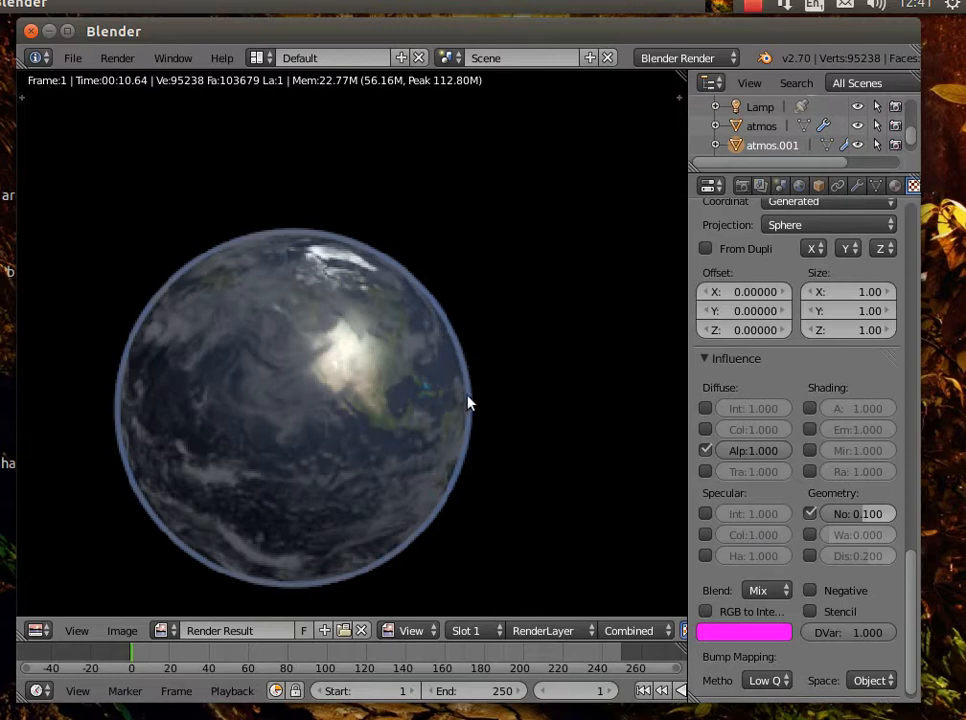
# Rename the atmos.001 object as clouds
pyautogui.moveTo(912, 565); pyautogui.dragTo(908, 177)
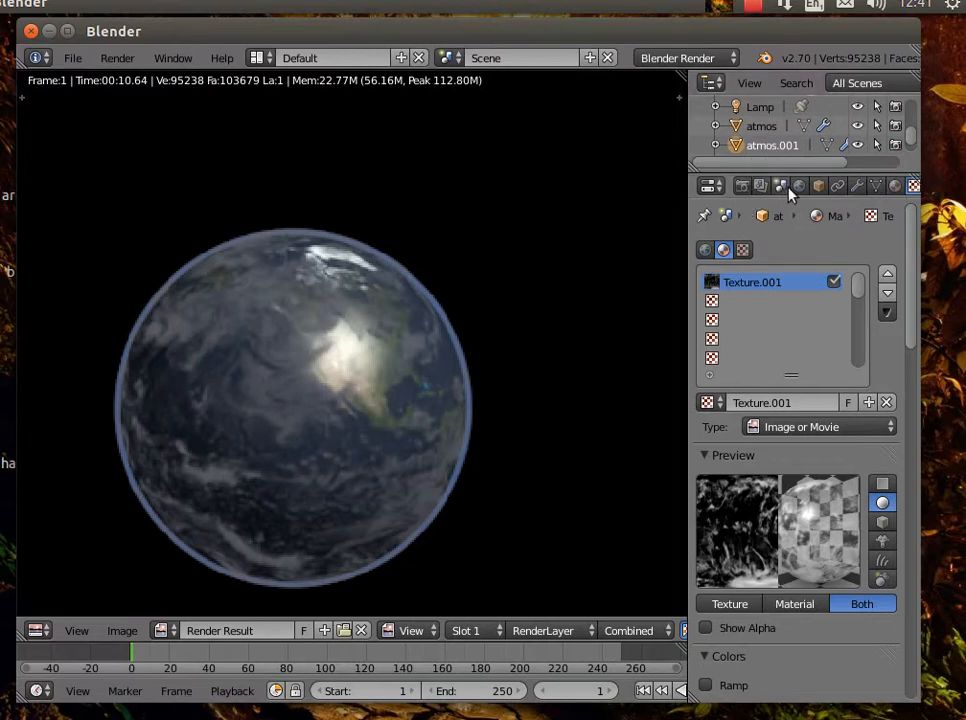
pyautogui.click(819, 188)
pyautogui.click(770, 251)
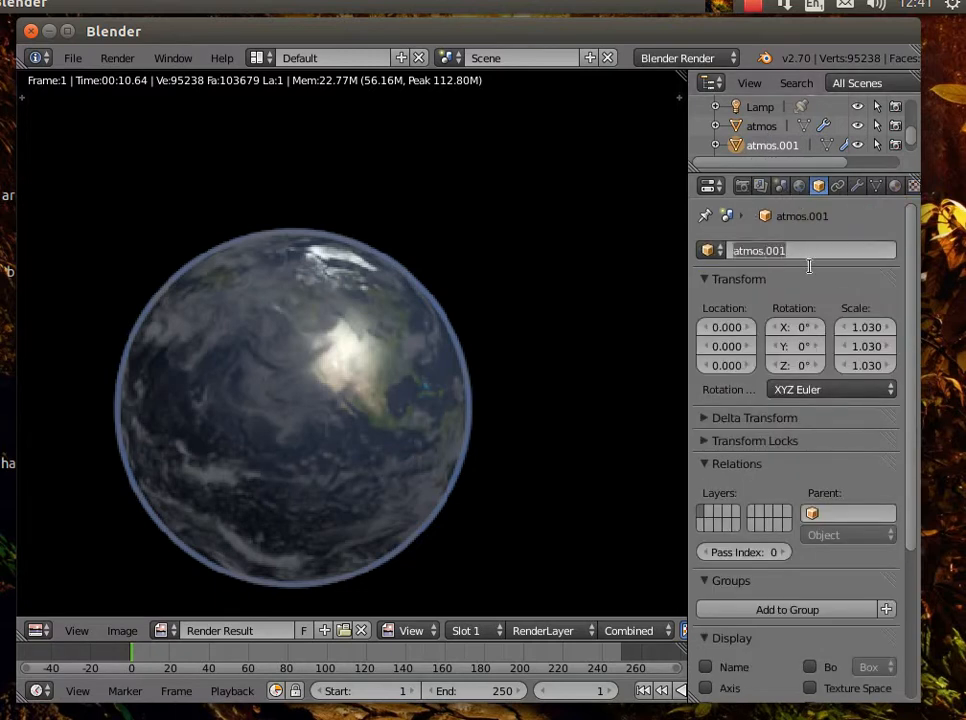
pyautogui.write('clouds')
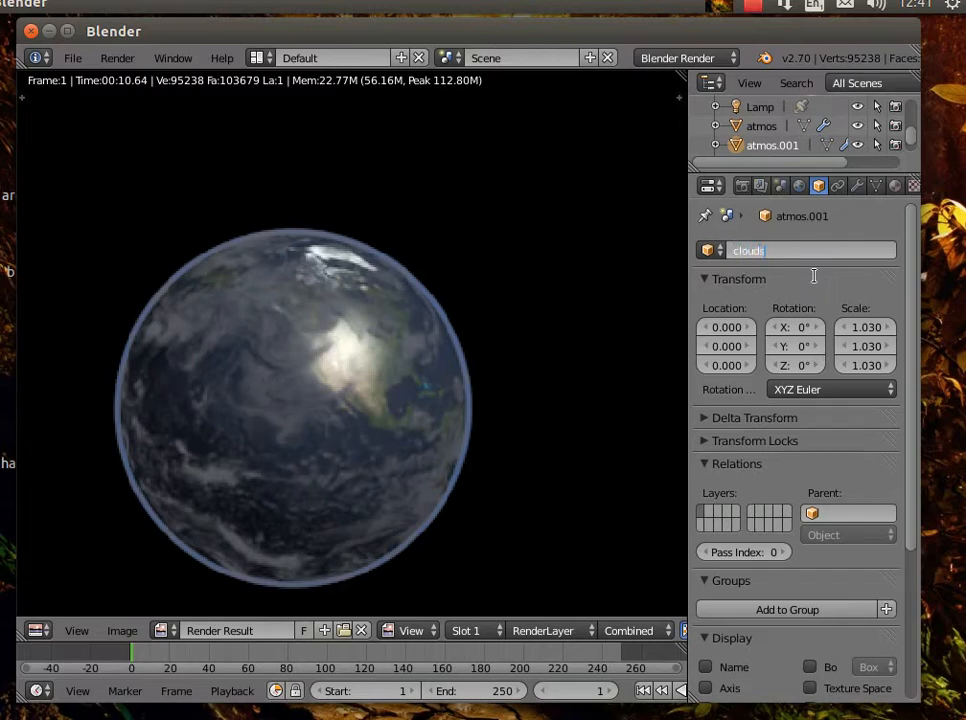
pyautogui.press('Return')
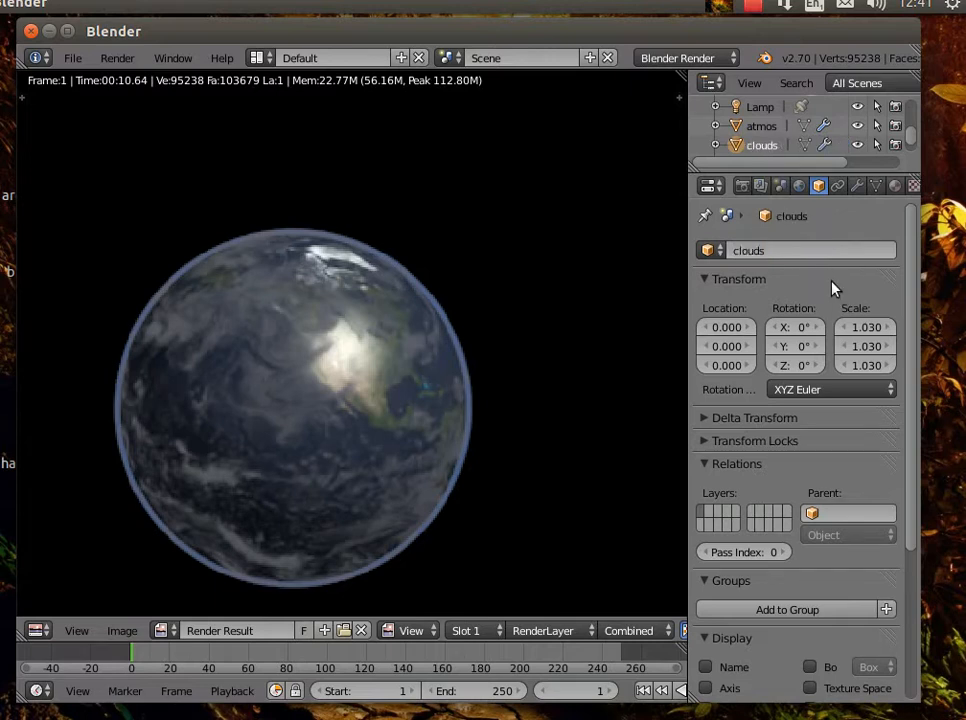
# Lower the Emit value in the shading settings of the atmos object's material
pyautogui.click(766, 127)
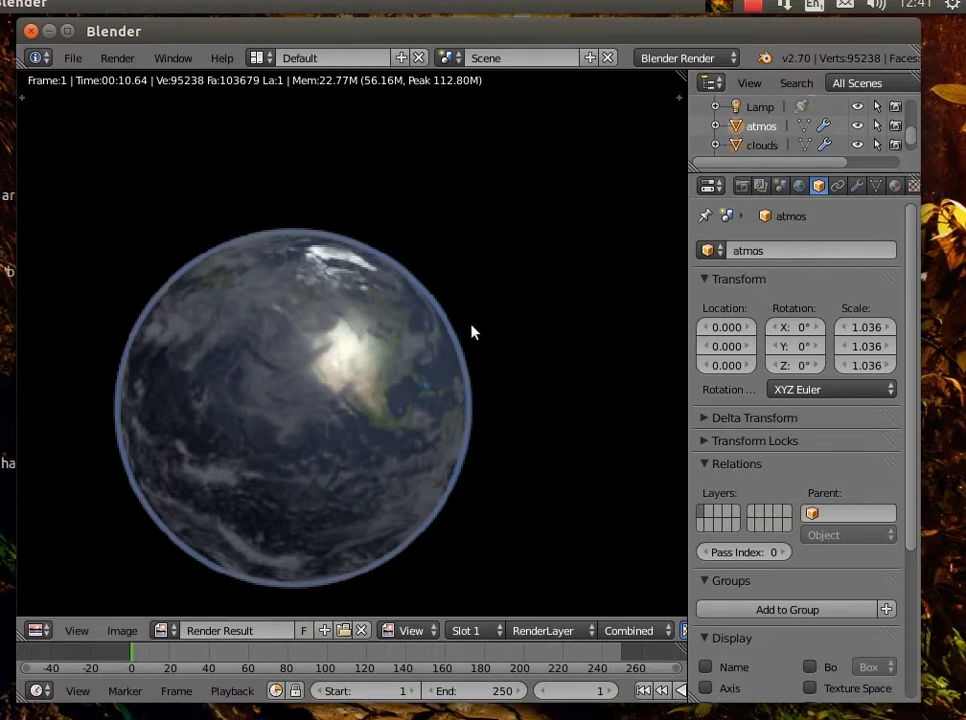
pyautogui.click(895, 187)
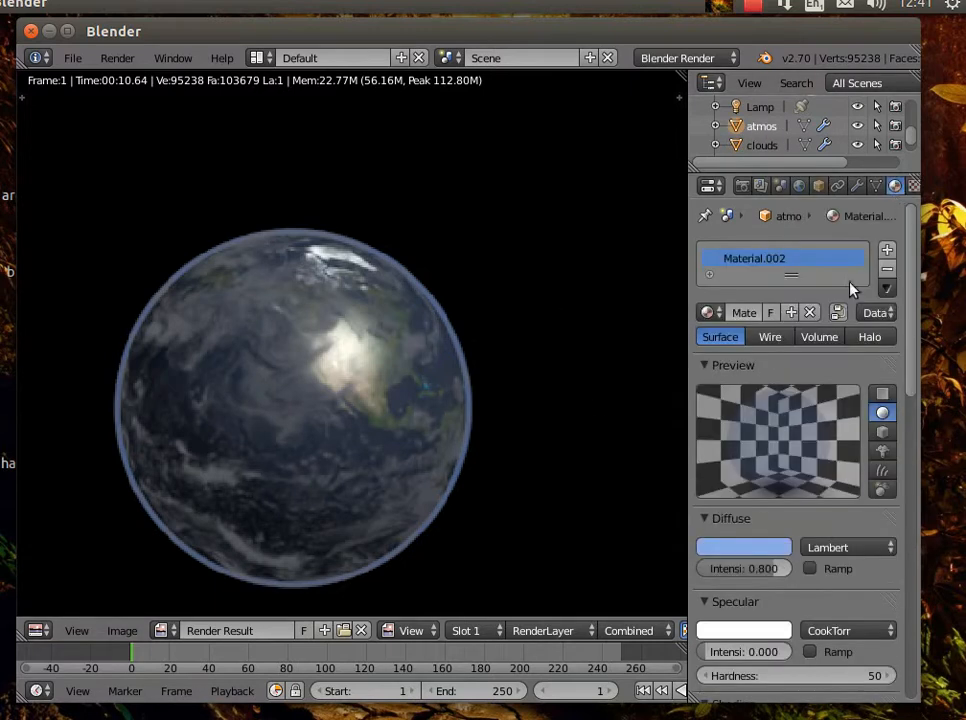
pyautogui.scroll(-5, 757, 551)
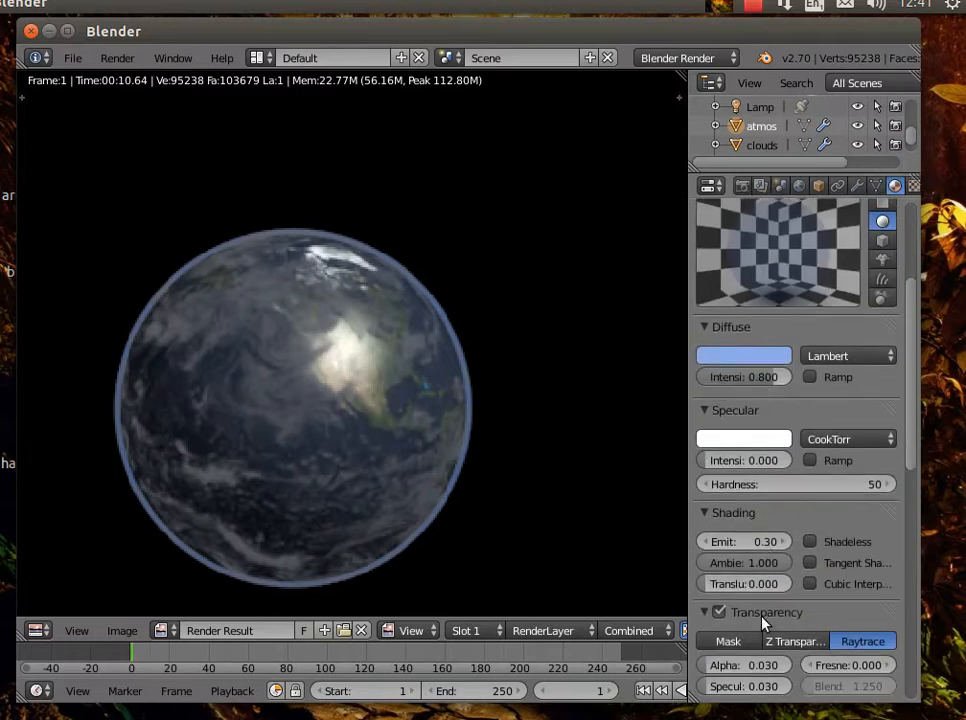
pyautogui.moveTo(745, 541); pyautogui.dragTo(715, 541)
pyautogui.moveTo(913, 303); pyautogui.dragTo(910, 190)
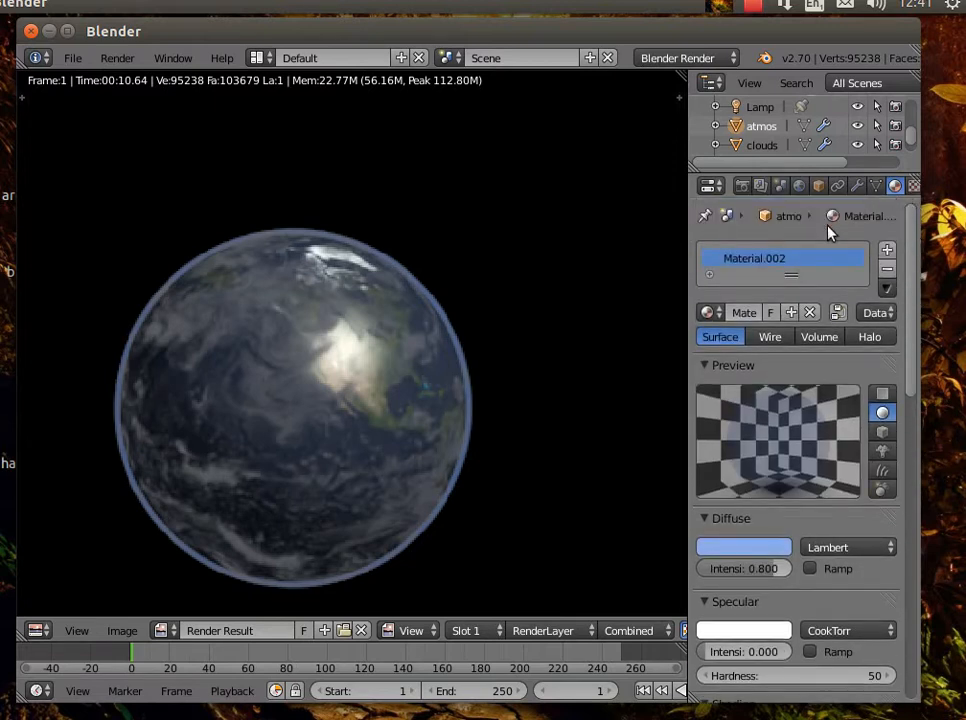
# Raise the clouds material's Emit value to 0.32, collapsing its Transparency and Options settings, and render the image
pyautogui.click(762, 145)
pyautogui.moveTo(909, 290); pyautogui.dragTo(911, 466)
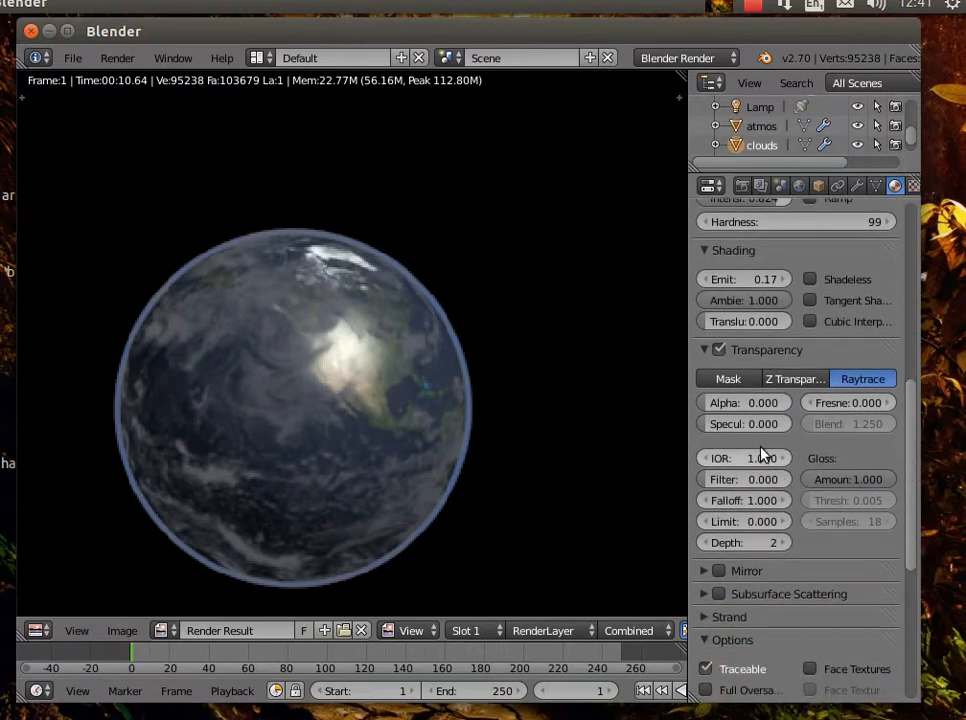
pyautogui.click(704, 352)
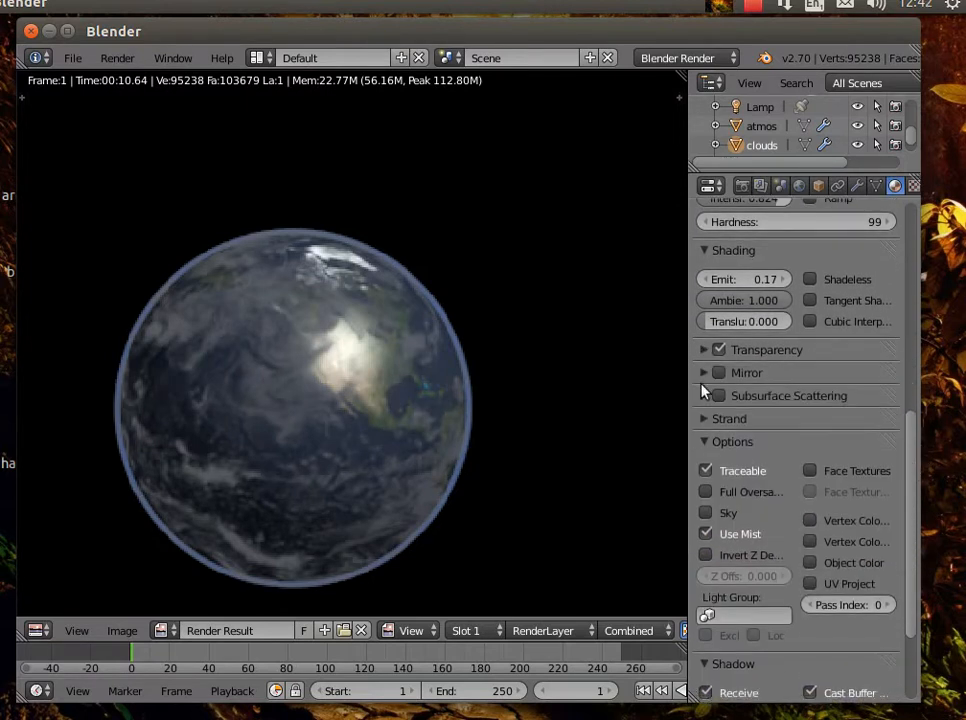
pyautogui.click(705, 442)
pyautogui.moveTo(748, 280)
pyautogui.mouseDown()
pyautogui.moveTo(772, 280)
pyautogui.moveTo(750, 277)
pyautogui.mouseUp()
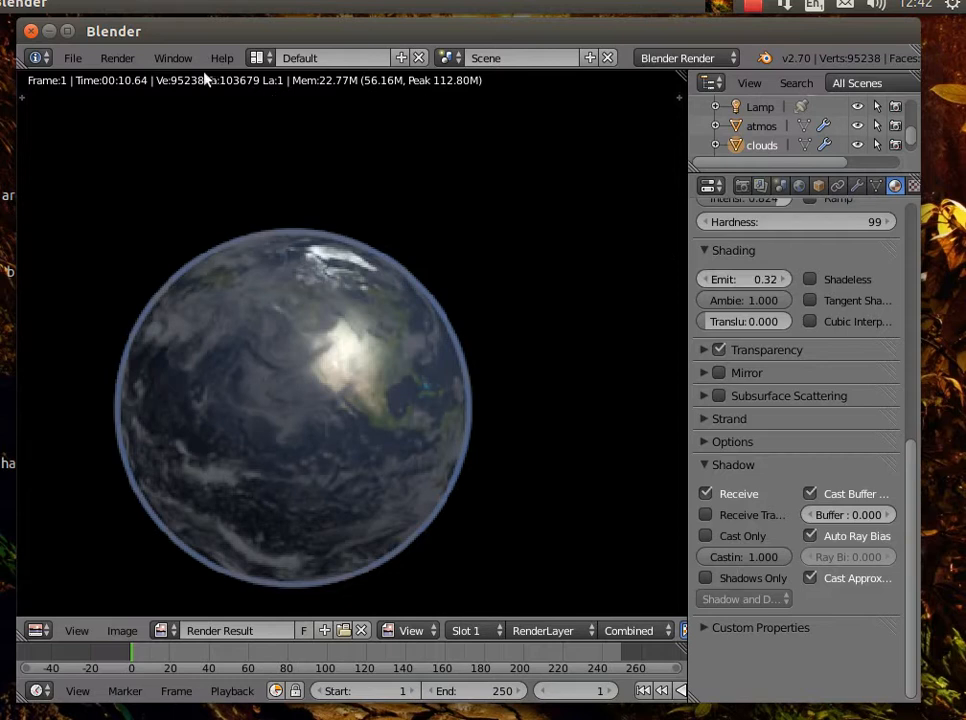
pyautogui.click(112, 59)
pyautogui.click(130, 83)
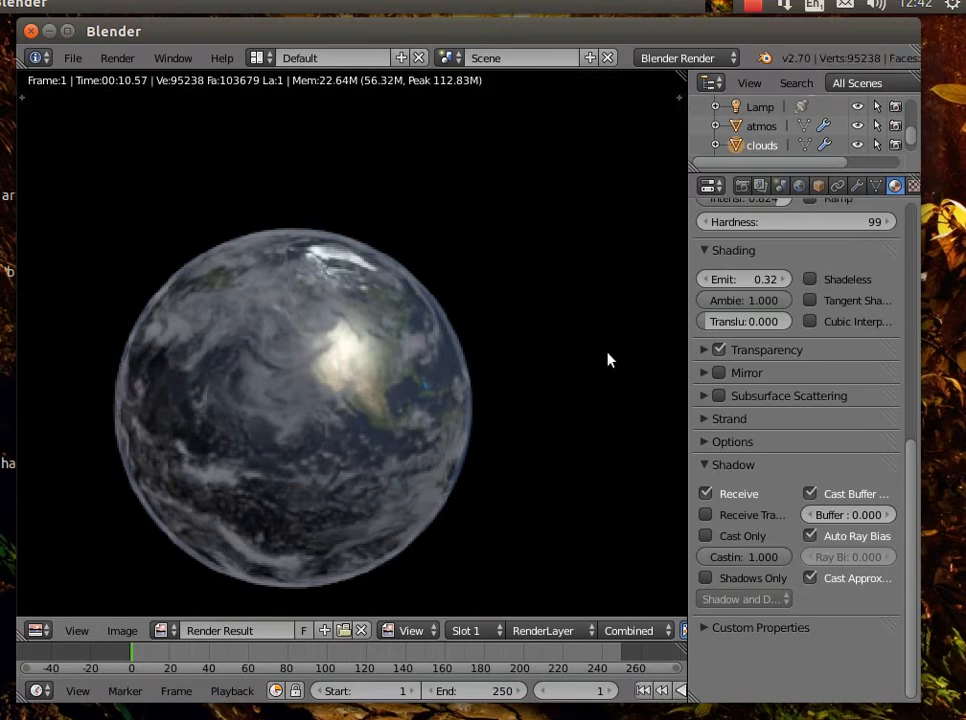
# Increase the clouds material's Emit value to 0.65 and render the image again
pyautogui.moveTo(724, 280); pyautogui.dragTo(788, 280)
pyautogui.click(117, 58)
pyautogui.click(125, 80)
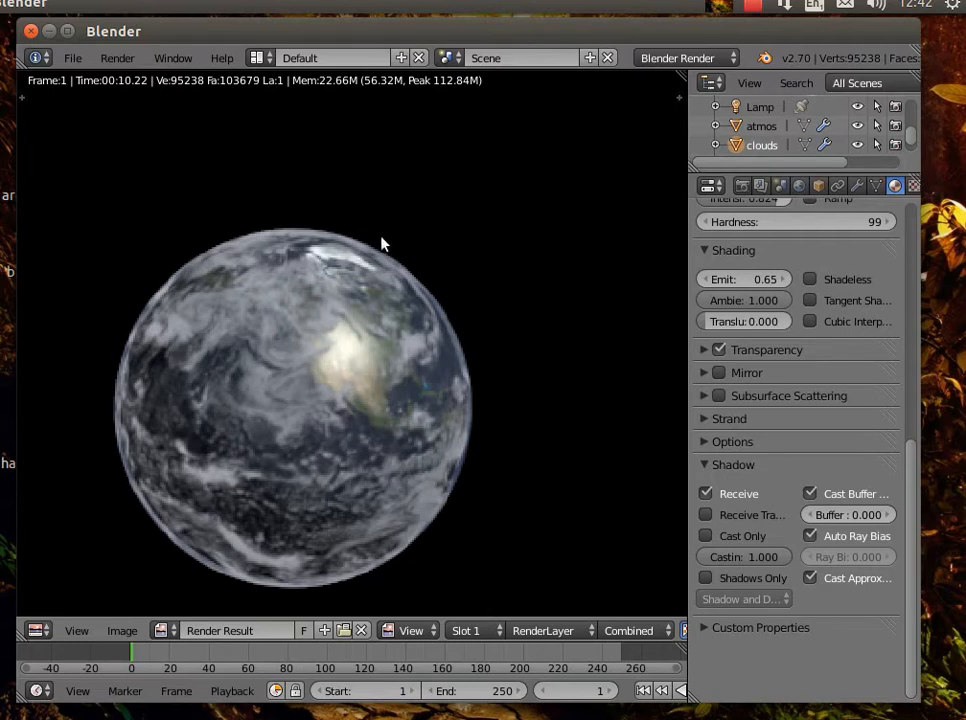
pyautogui.scroll(-2, 580, 354)
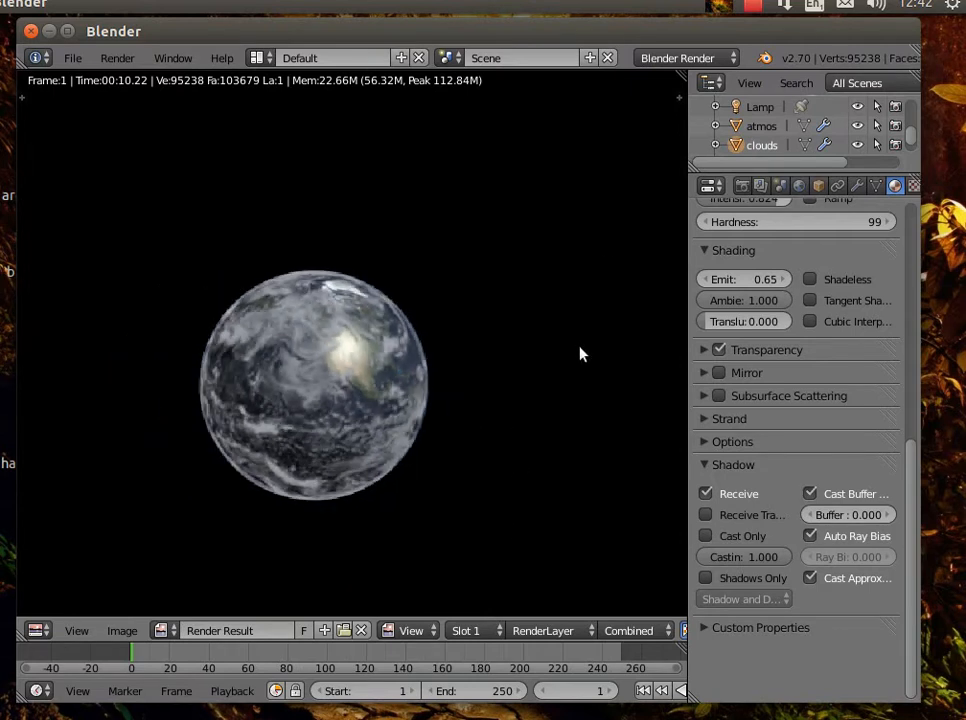
# Hide the render result and show the 3D scene through the camera
pyautogui.click(88, 637)
pyautogui.click(125, 58)
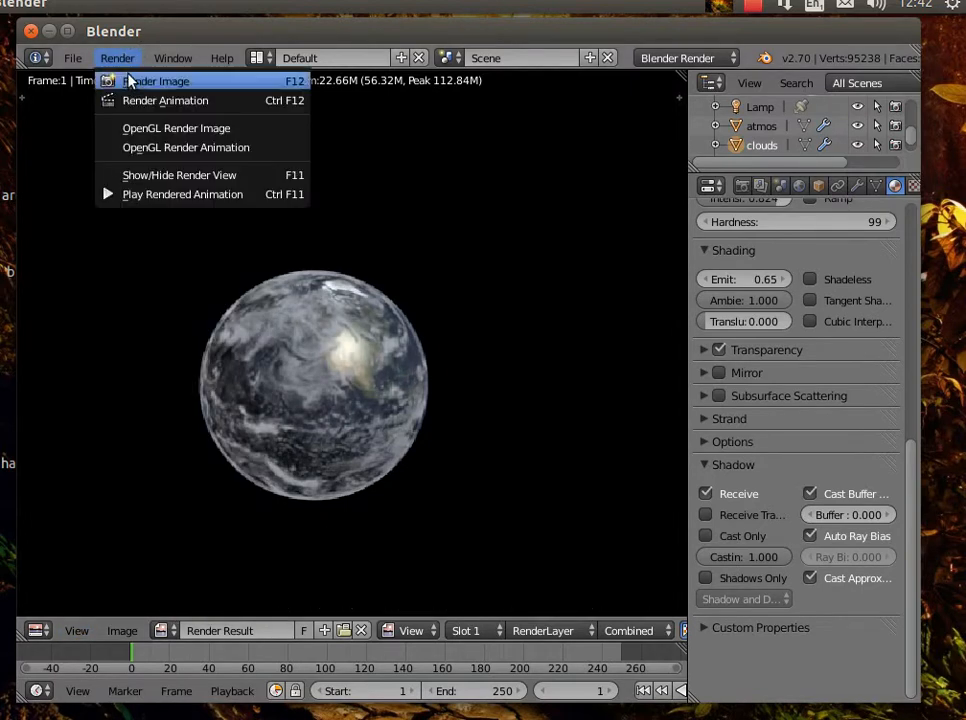
pyautogui.click(177, 178)
pyautogui.scroll(-2, 345, 497)
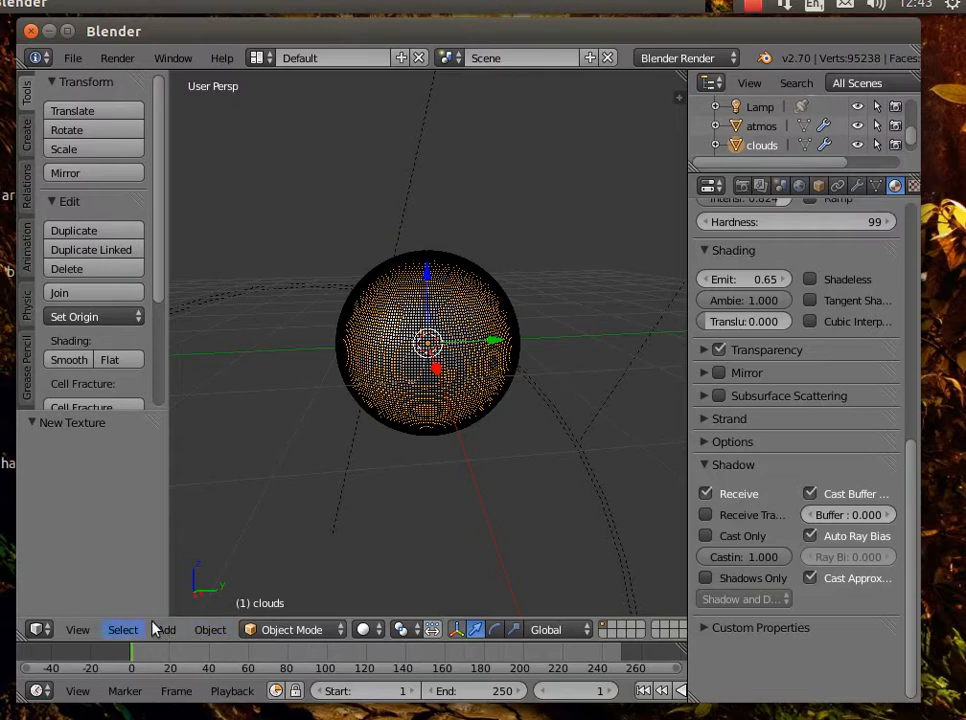
pyautogui.scroll(-1, 345, 489)
pyautogui.scroll(-1, 345, 489)
pyautogui.click(78, 630)
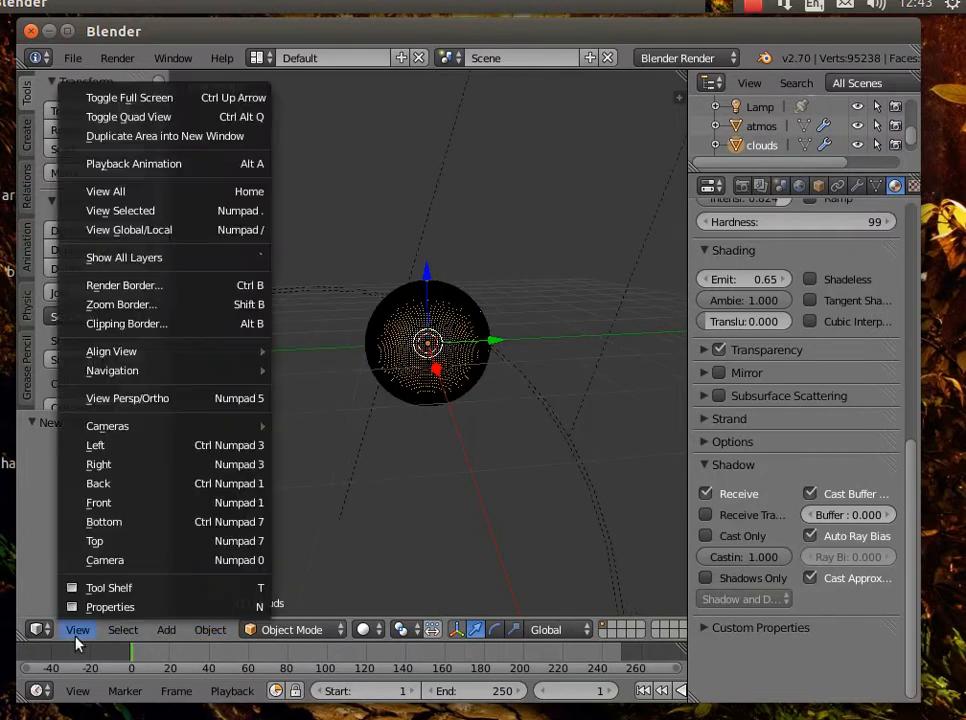
pyautogui.click(117, 568)
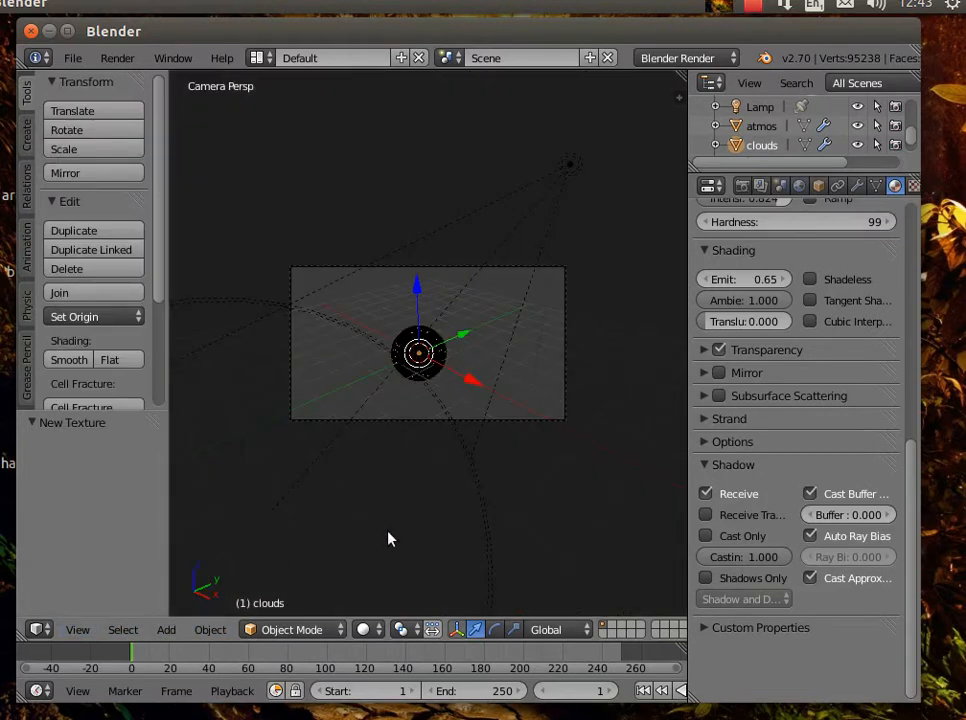
pyautogui.scroll(3, 390, 539)
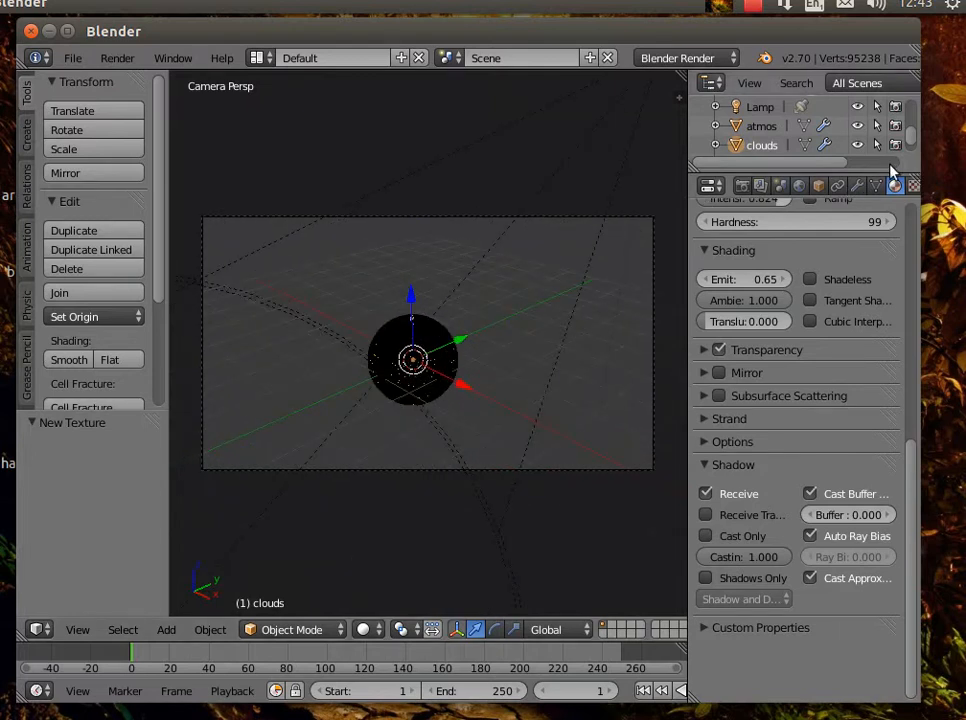
# Select the camera and move it lower in the scene, to about X 7.646, Y -6.900, Z 4.561
pyautogui.click(818, 187)
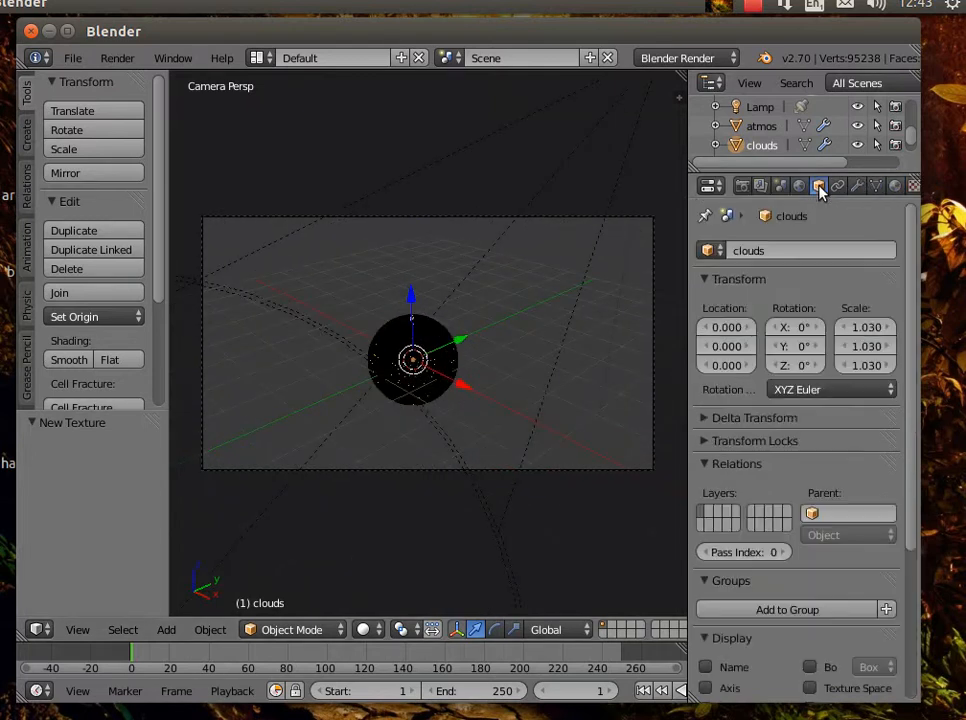
pyautogui.rightClick(442, 220)
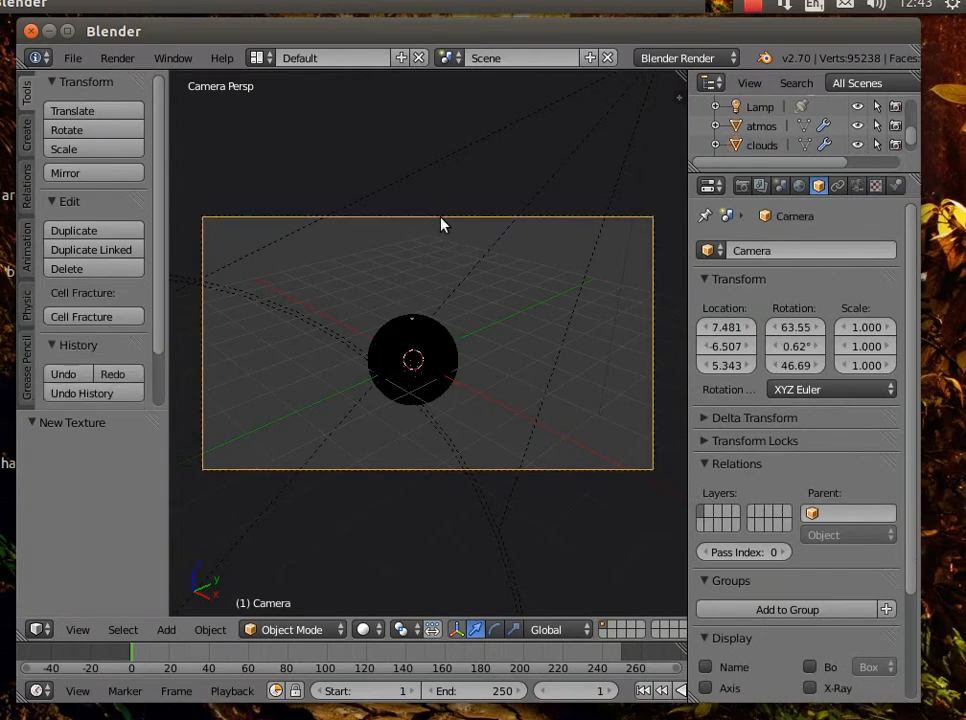
pyautogui.press('g')
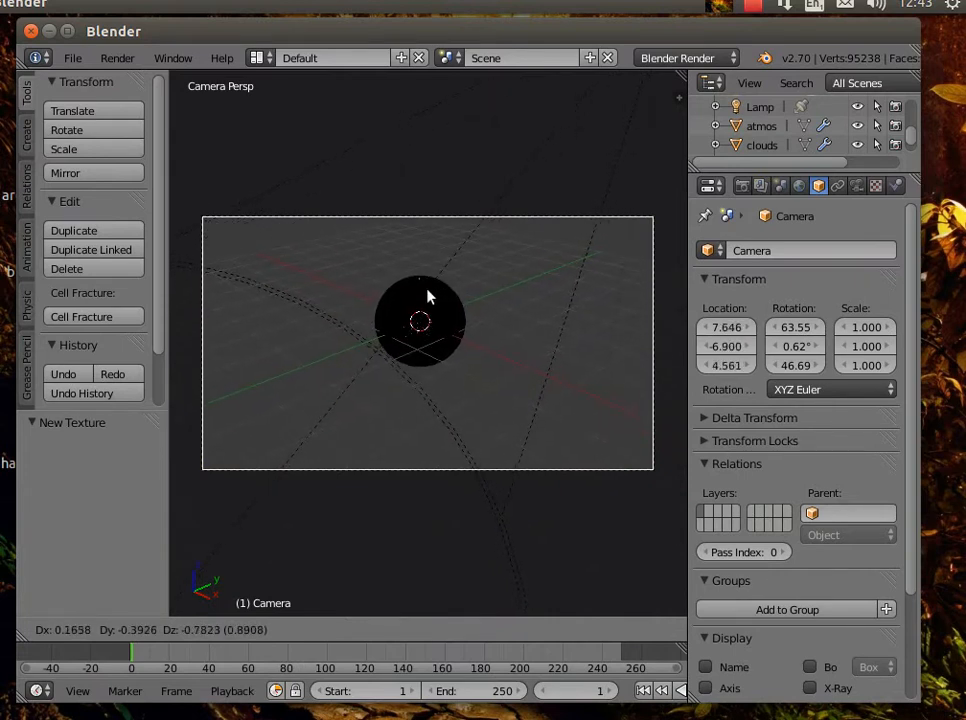
pyautogui.click(427, 296)
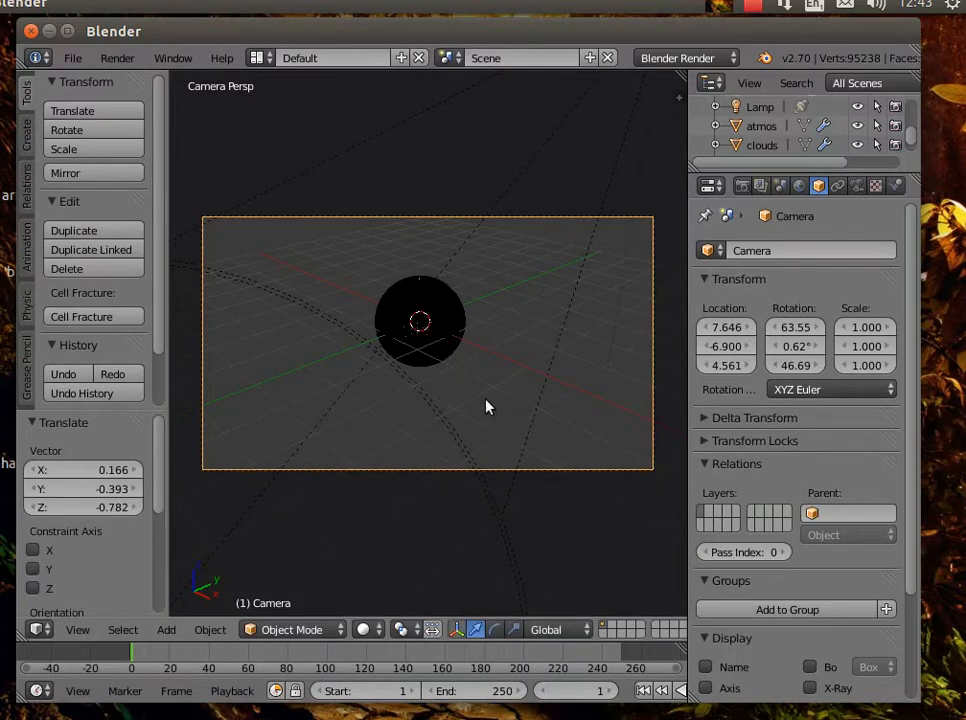
# From the top view, move the camera closer to the planet along both horizontal axes, to about X 3.471 and Y -5.028
pyautogui.click(77, 631)
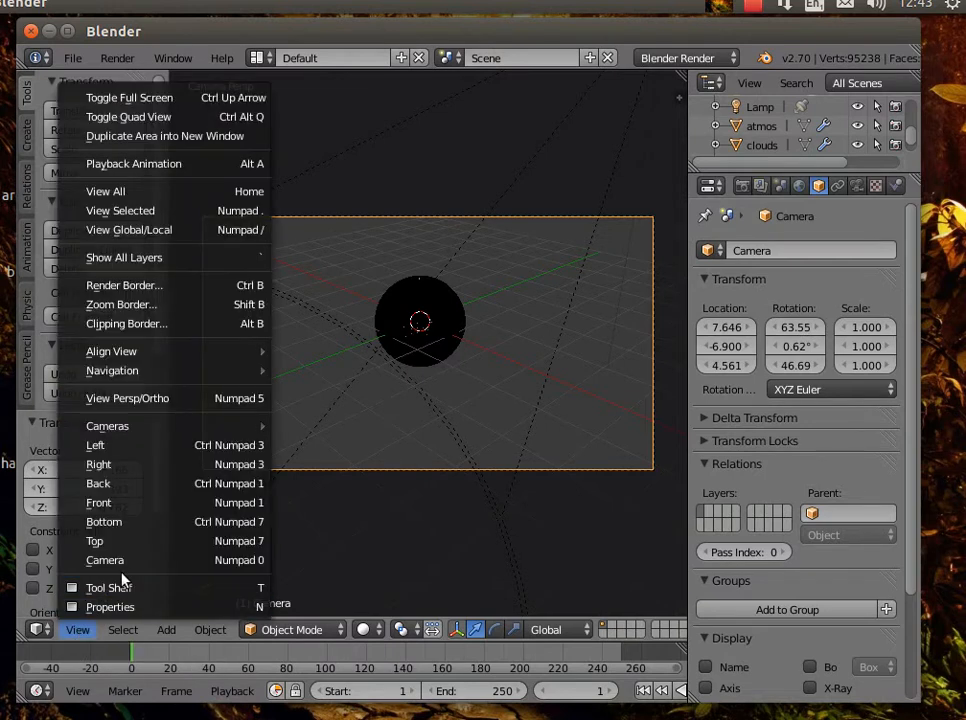
pyautogui.click(121, 545)
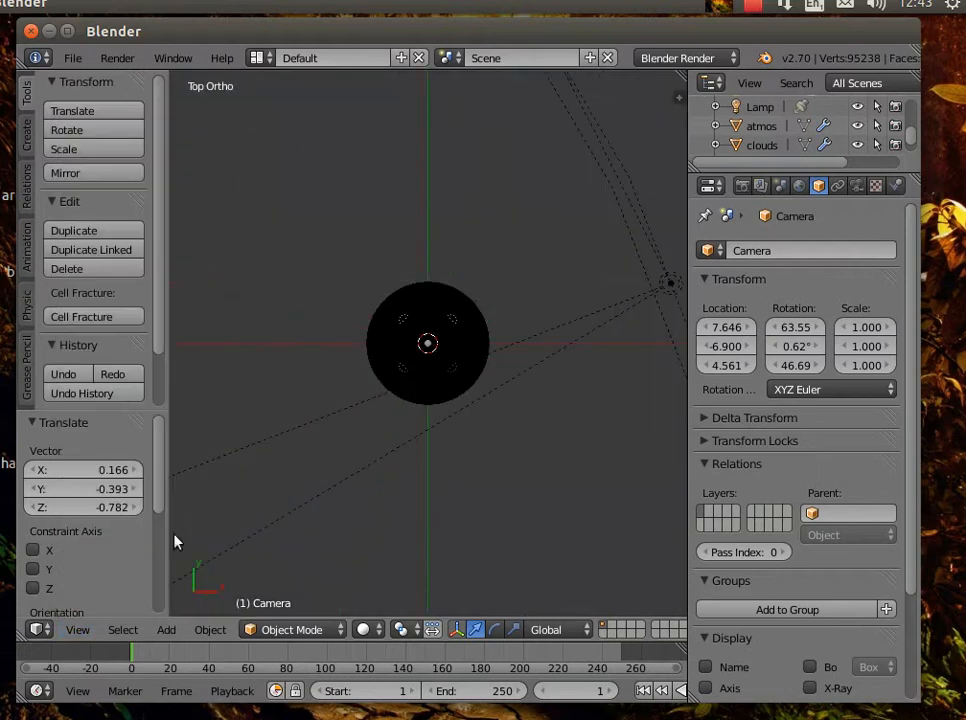
pyautogui.scroll(-5, 330, 489)
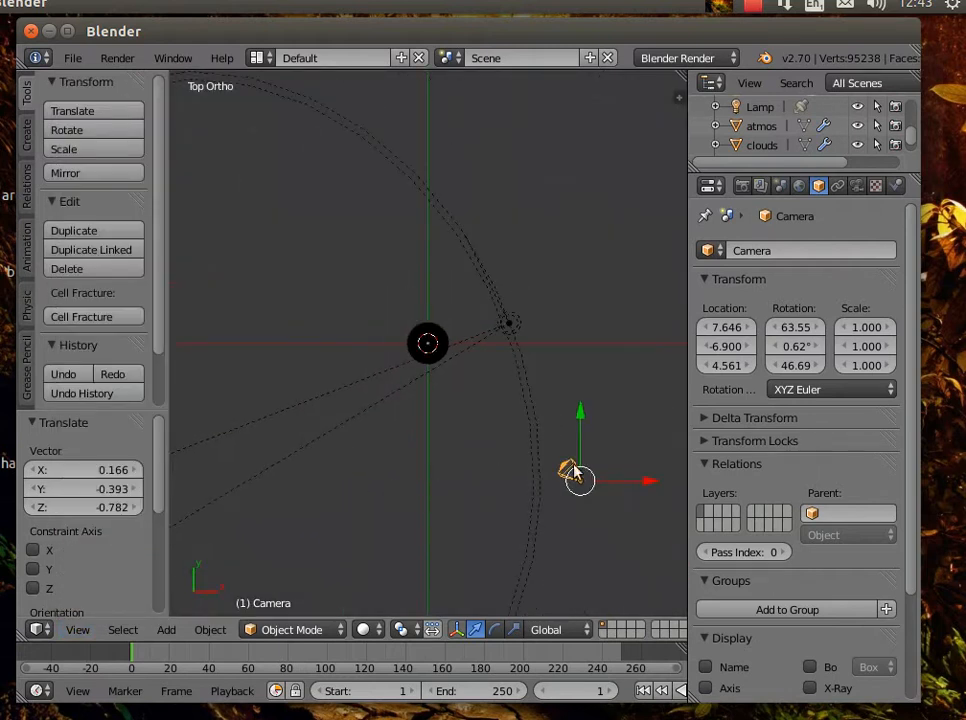
pyautogui.moveTo(648, 484); pyautogui.dragTo(565, 483)
pyautogui.moveTo(497, 418); pyautogui.dragTo(498, 381)
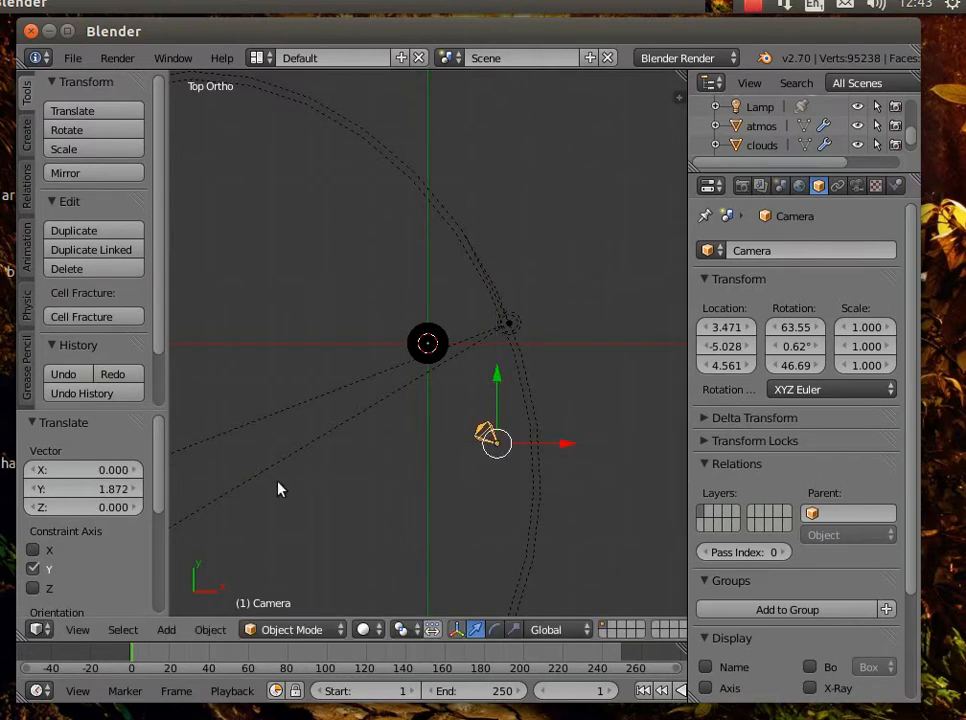
# Look through the camera and move it to centre the planet in the frame, at about X 4.827, Y -4.545, Z 3.230
pyautogui.click(76, 630)
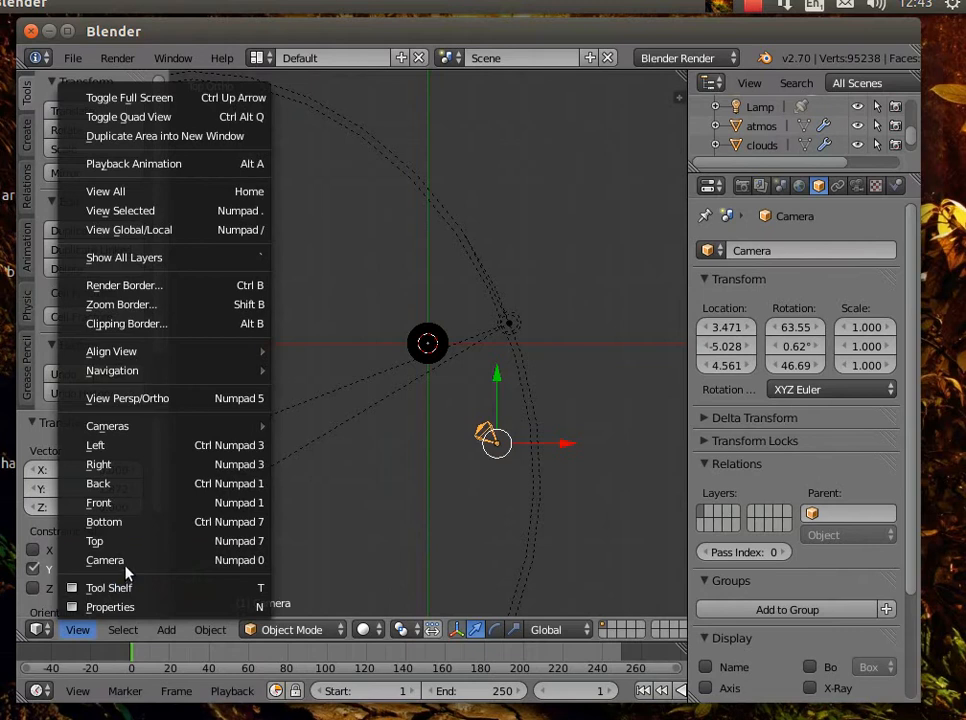
pyautogui.click(125, 561)
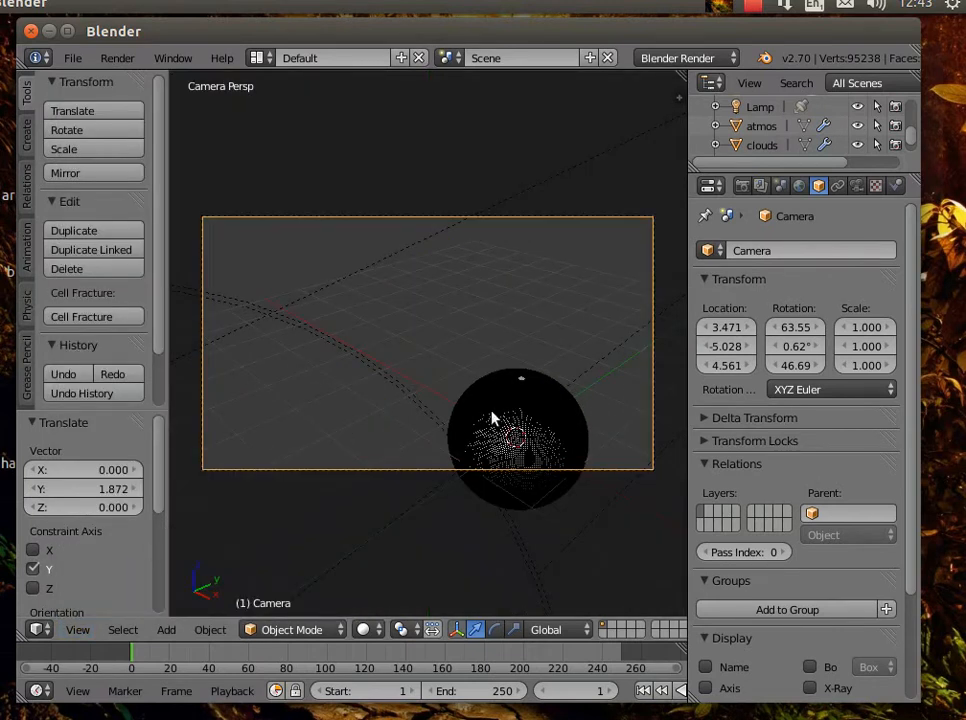
pyautogui.press('g')
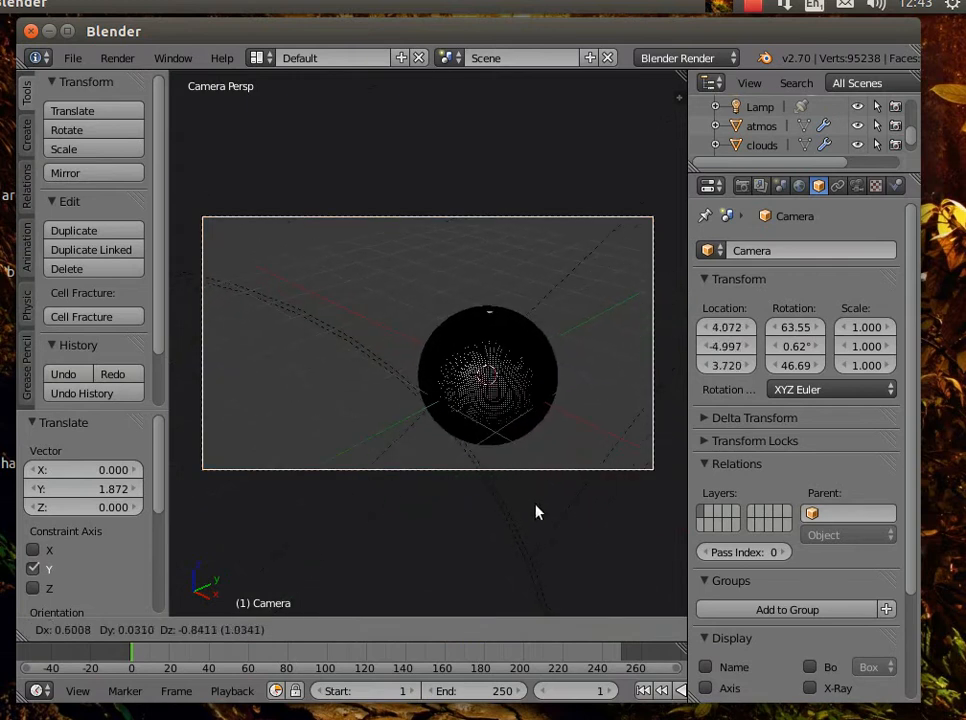
pyautogui.click(598, 539)
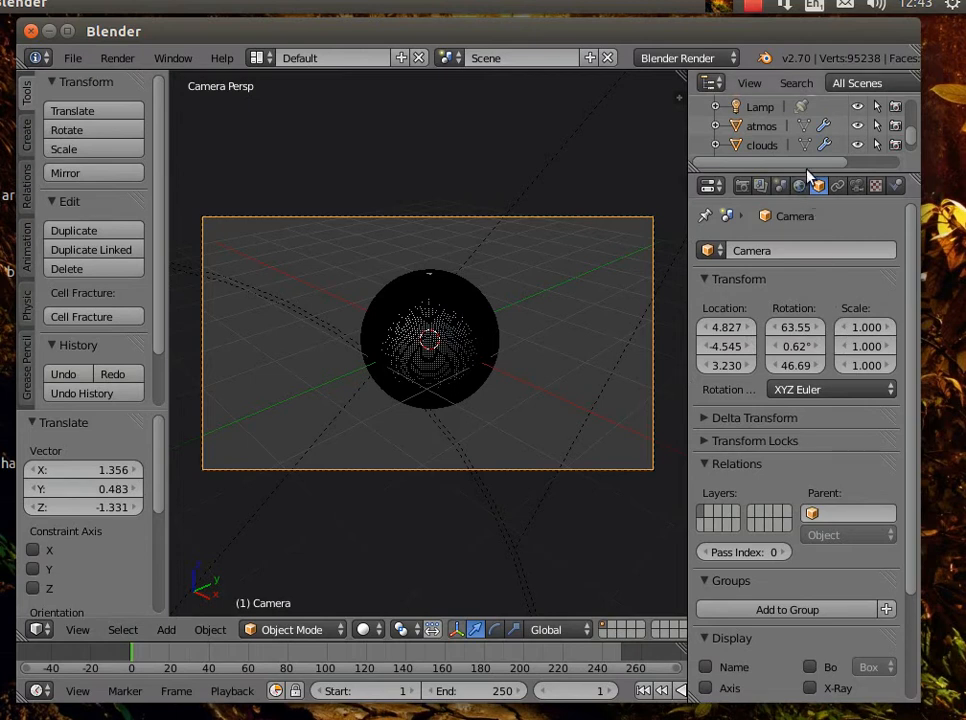
# Increase the camera's focal length to about 51.20 mm so the planet fills more of the frame
pyautogui.click(857, 187)
pyautogui.moveTo(711, 339); pyautogui.dragTo(652, 382)
pyautogui.moveTo(748, 332); pyautogui.dragTo(776, 332)
pyautogui.moveTo(744, 332); pyautogui.dragTo(749, 332)
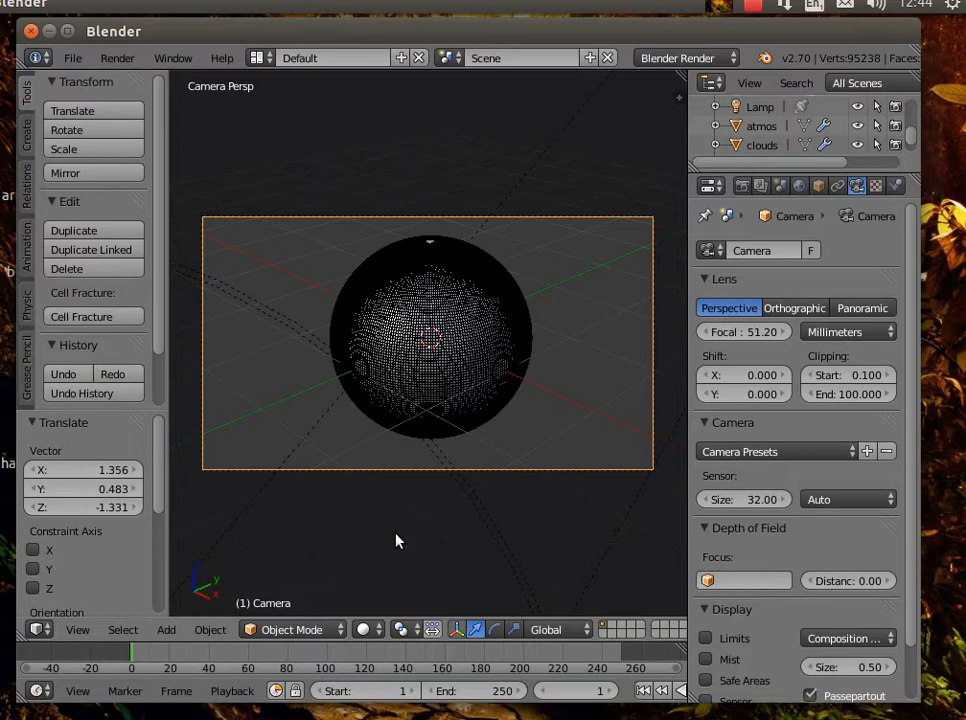
# Select the atmos sphere and insert a Rotation keyframe for it at frame 1
pyautogui.rightClick(474, 332)
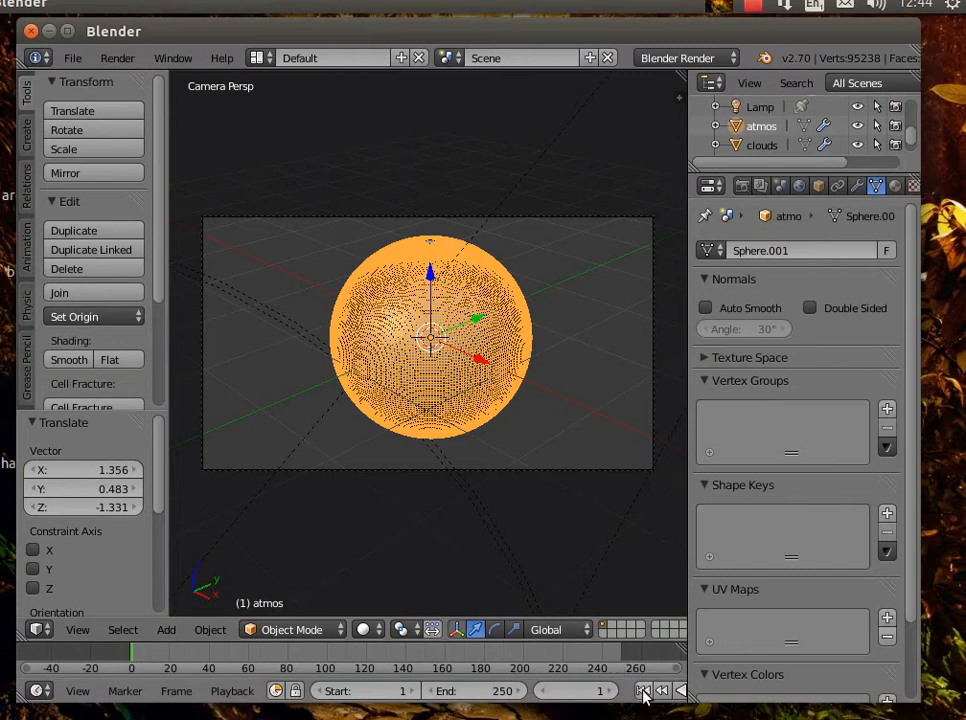
pyautogui.click(25, 250)
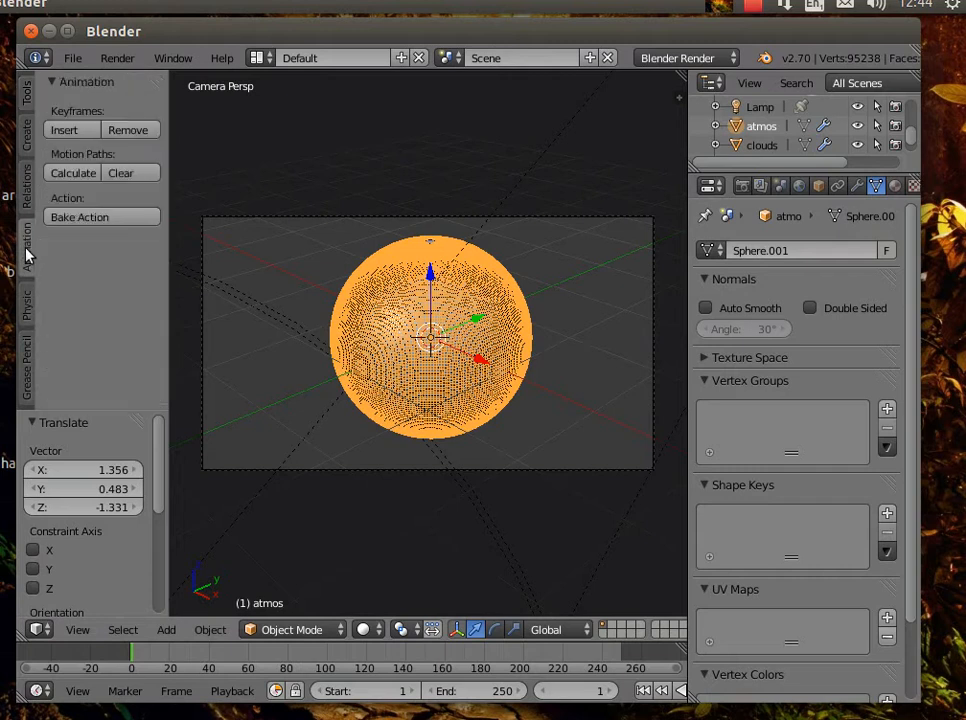
pyautogui.click(73, 131)
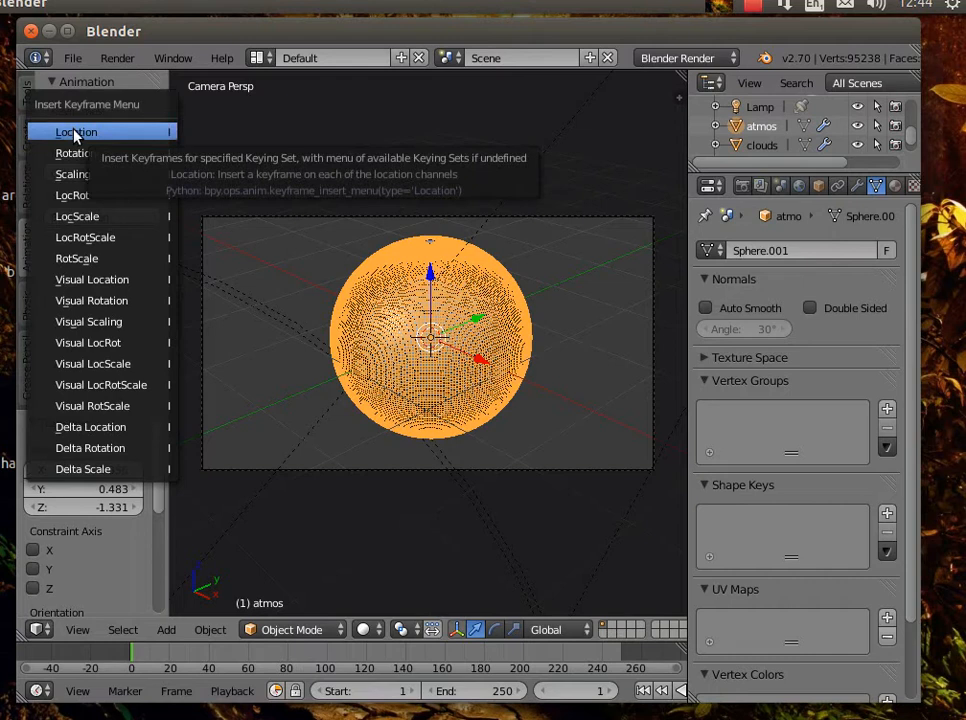
pyautogui.click(81, 156)
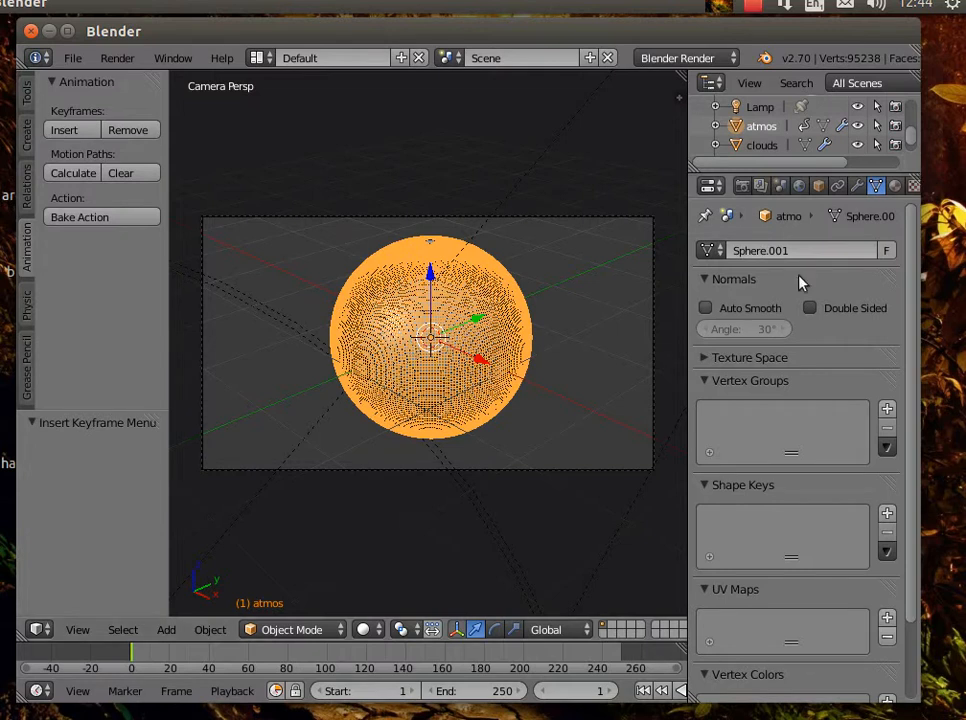
# Try to change the atmos sphere's Z rotation at frame 250, and return to frame 1
pyautogui.click(819, 187)
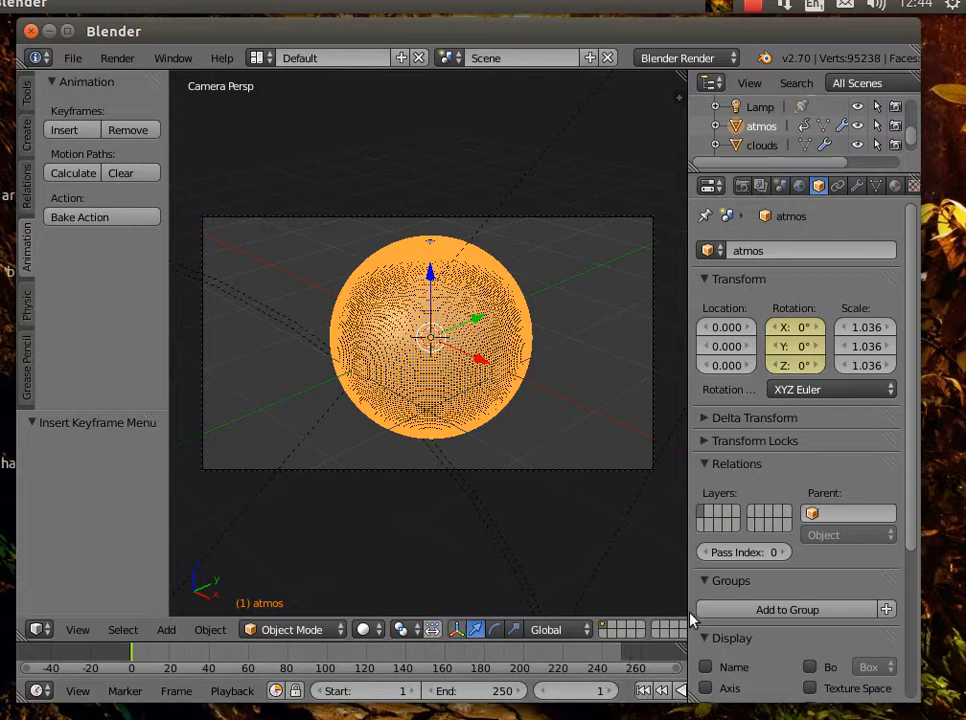
pyautogui.moveTo(688, 569); pyautogui.dragTo(757, 569)
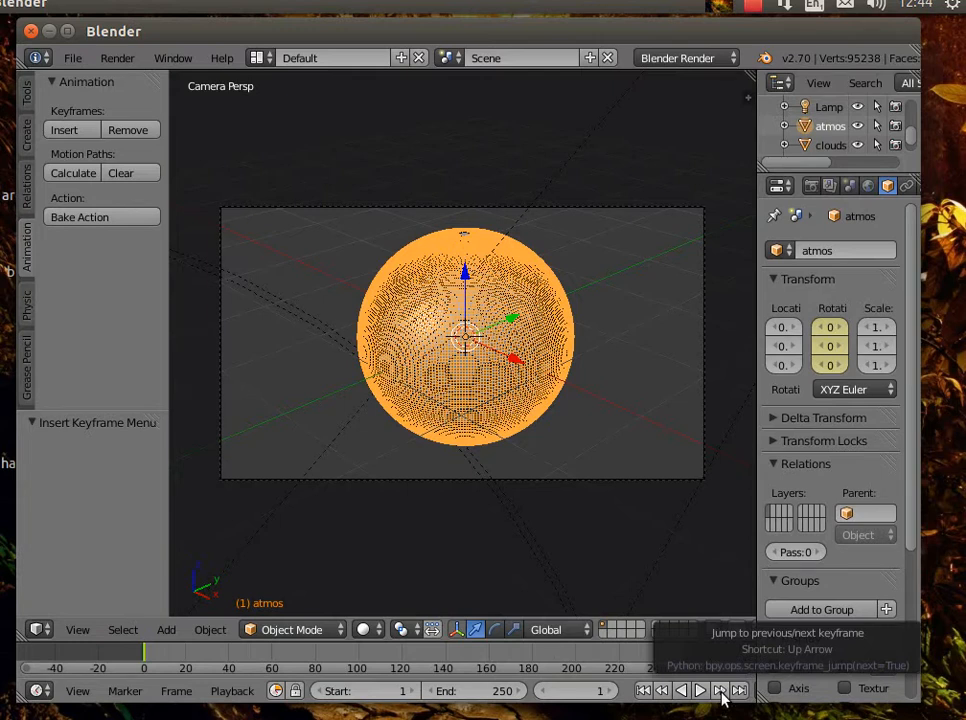
pyautogui.click(720, 690)
pyautogui.click(739, 690)
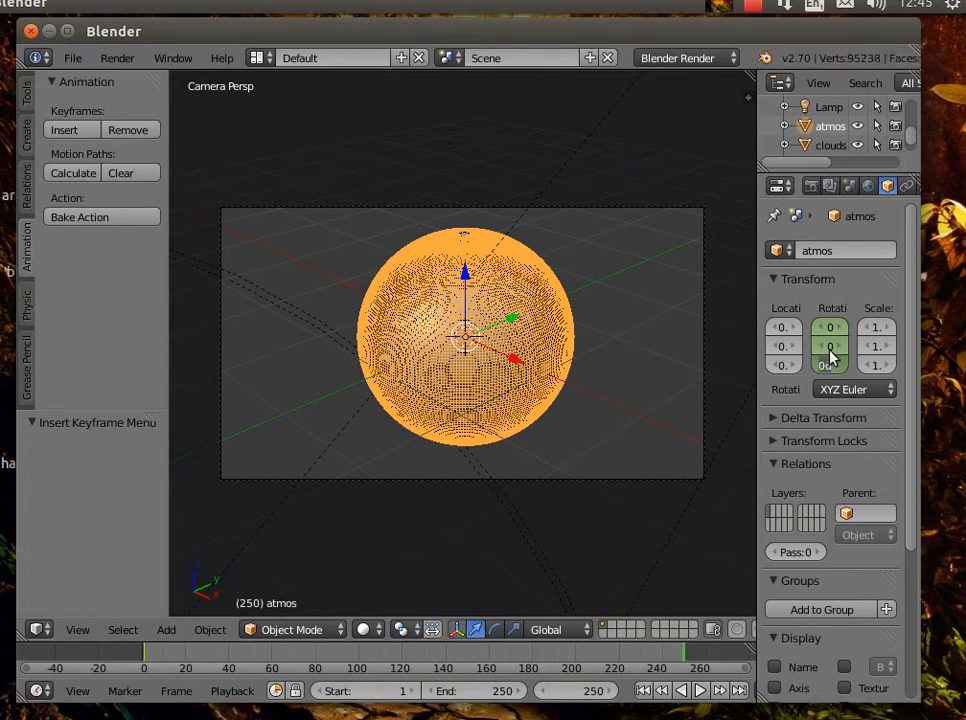
pyautogui.write('1')
pyautogui.press('Return')
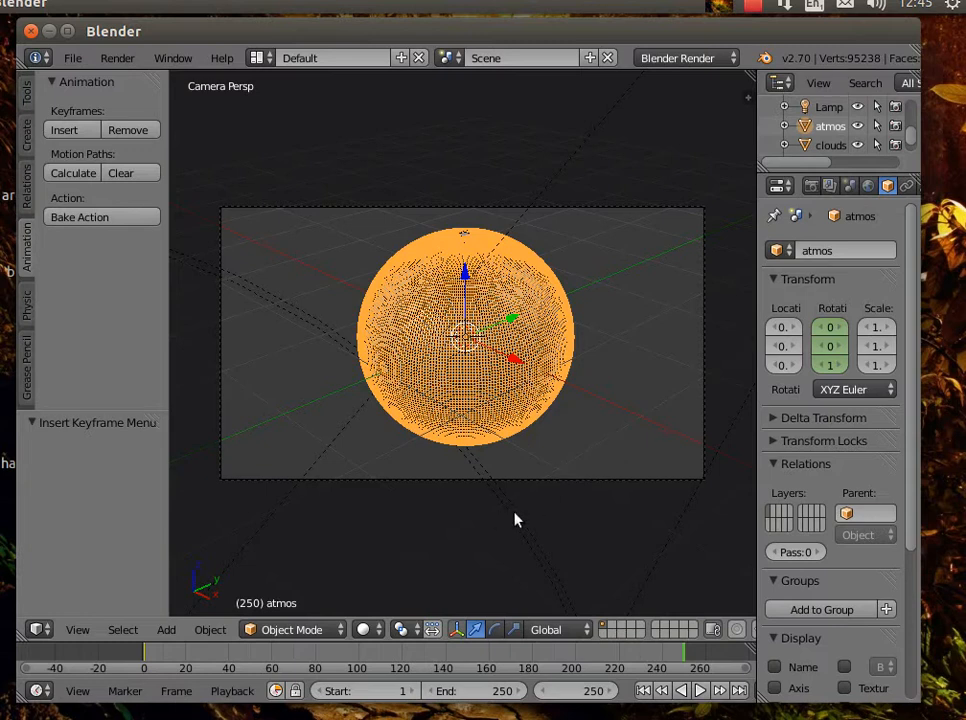
pyautogui.click(661, 691)
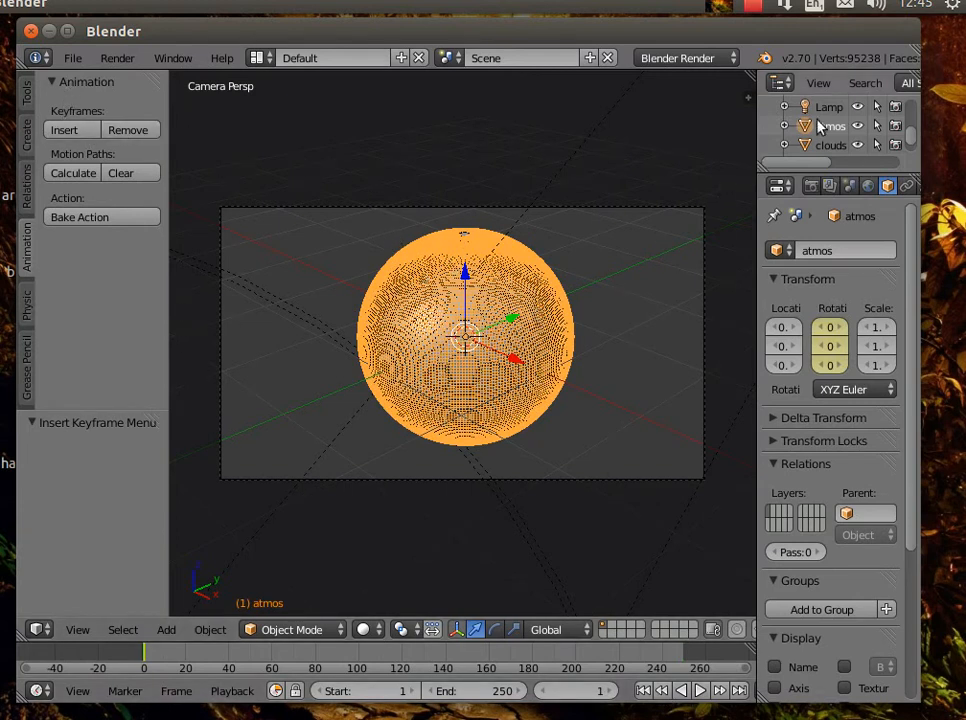
# Make earth the active object, box-select it together with the clouds and atmos spheres, and join them into one object
pyautogui.scroll(-1, 905, 130)
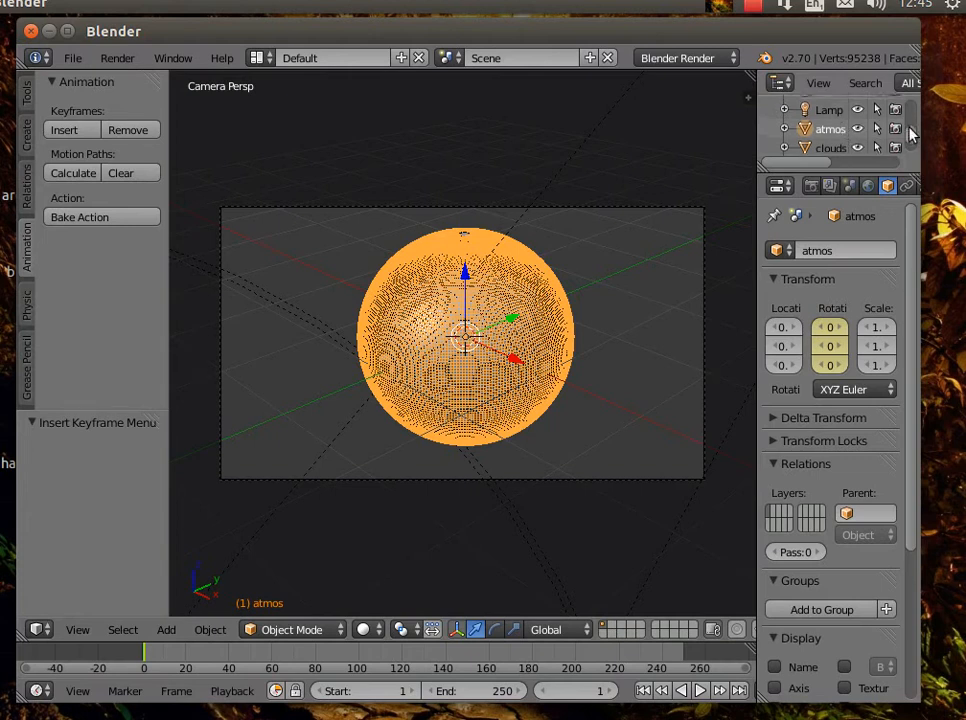
pyautogui.scroll(-1, 912, 137)
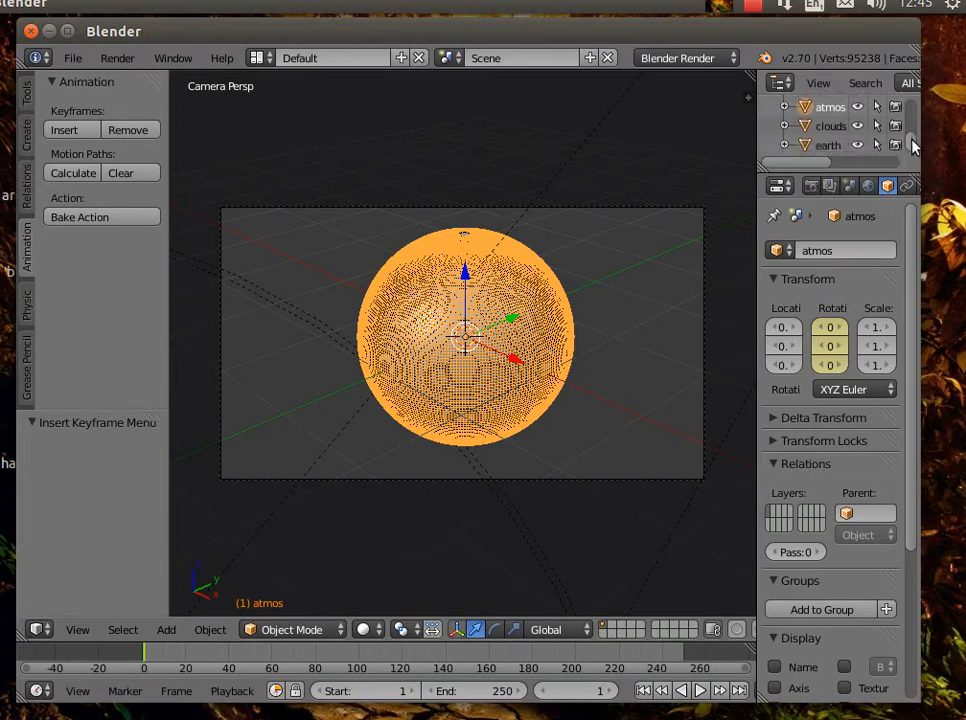
pyautogui.click(830, 127)
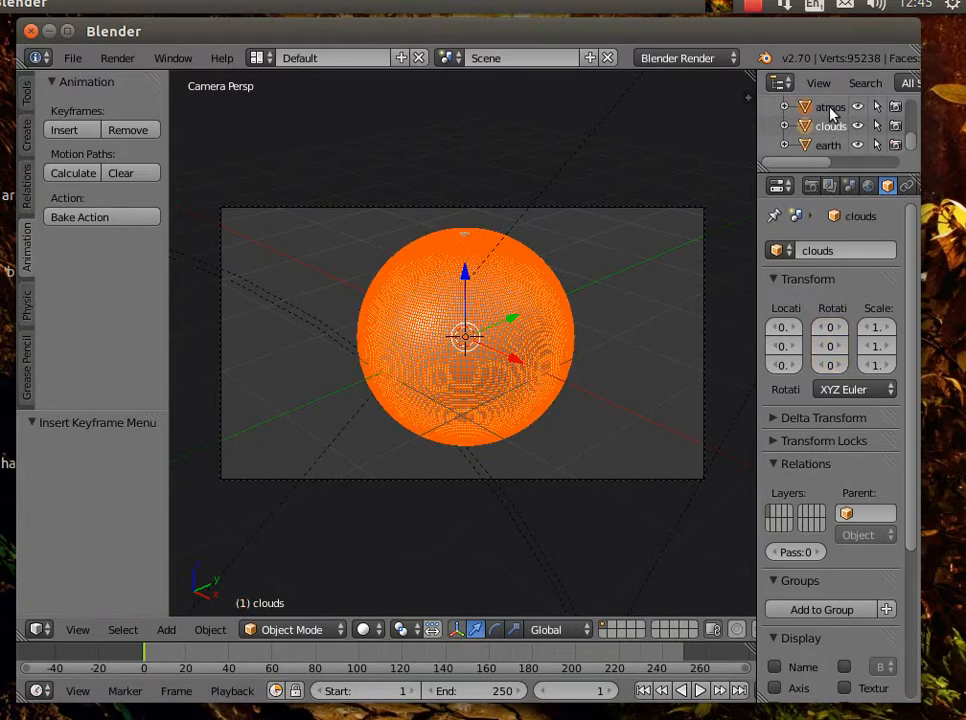
pyautogui.click(830, 110)
pyautogui.click(829, 127)
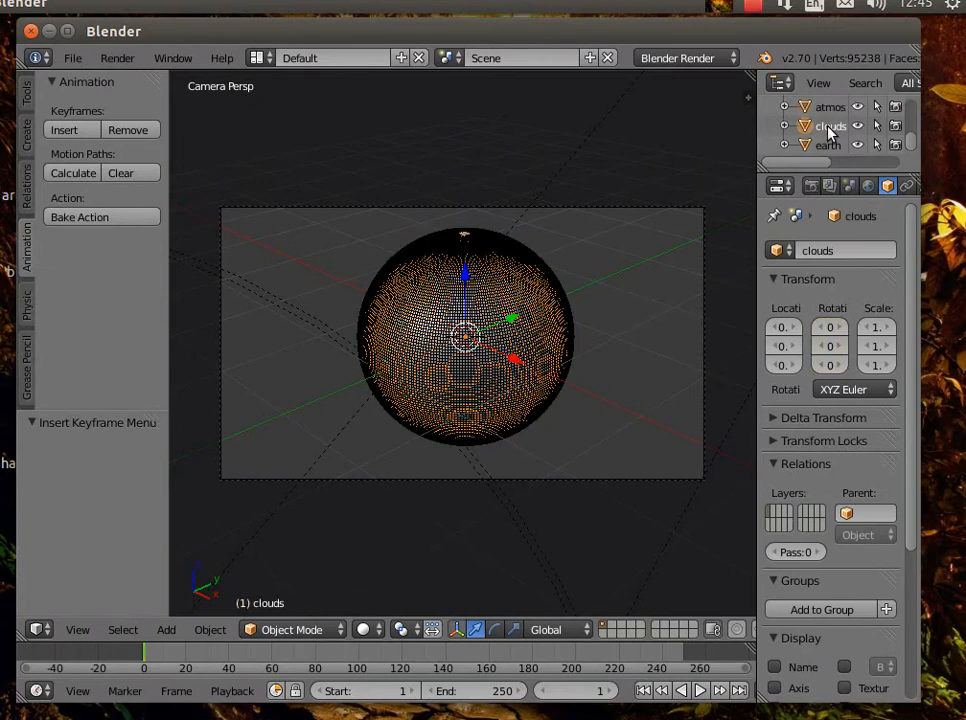
pyautogui.click(832, 148)
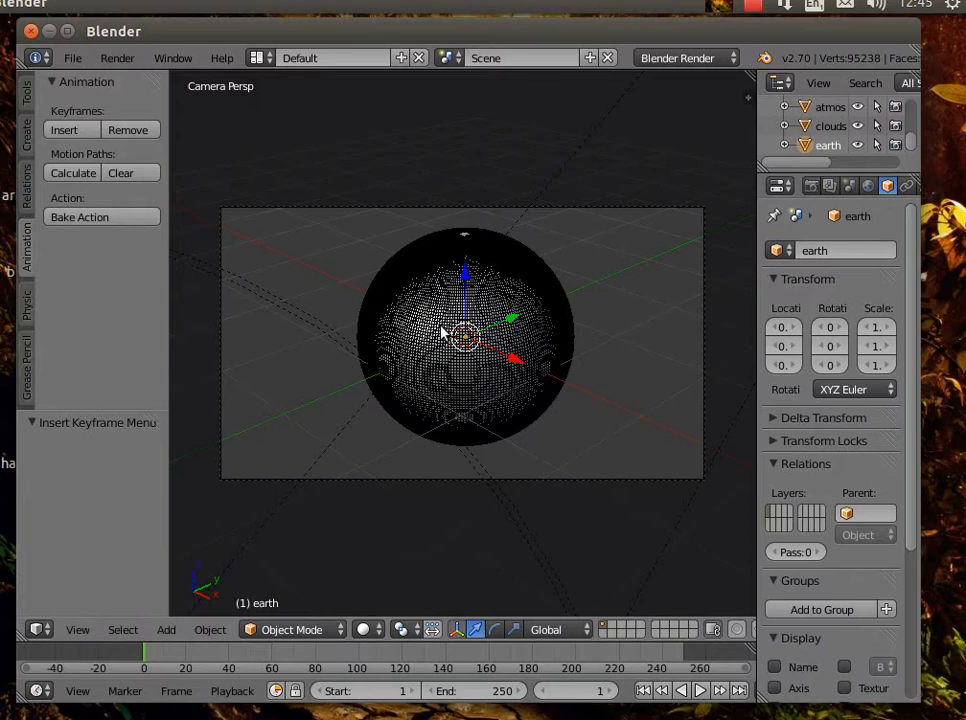
pyautogui.press('b')
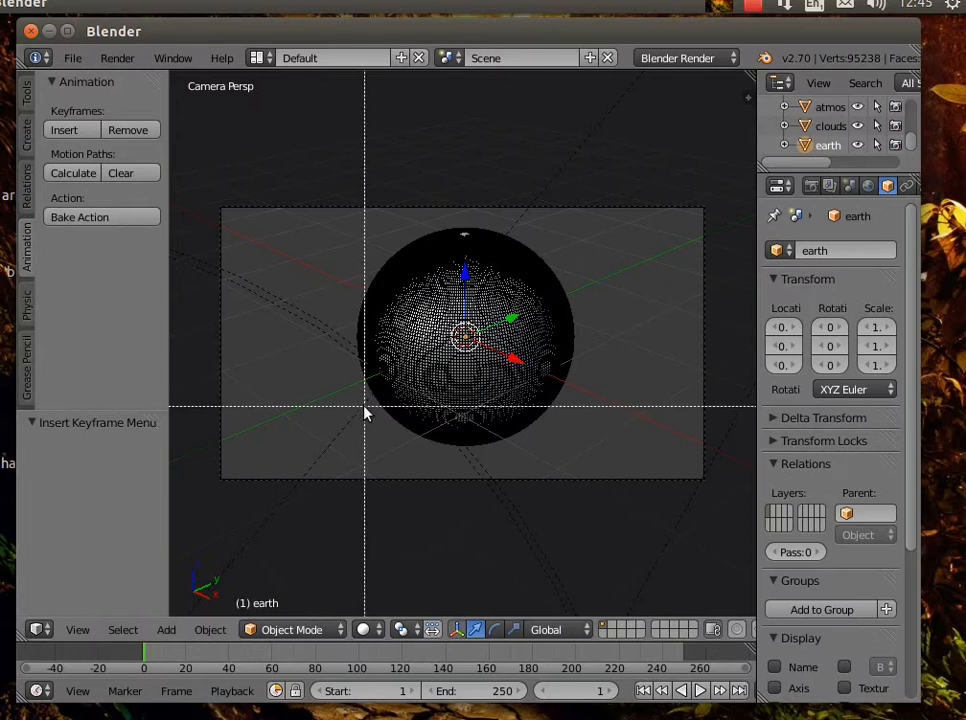
pyautogui.moveTo(351, 411); pyautogui.dragTo(614, 277)
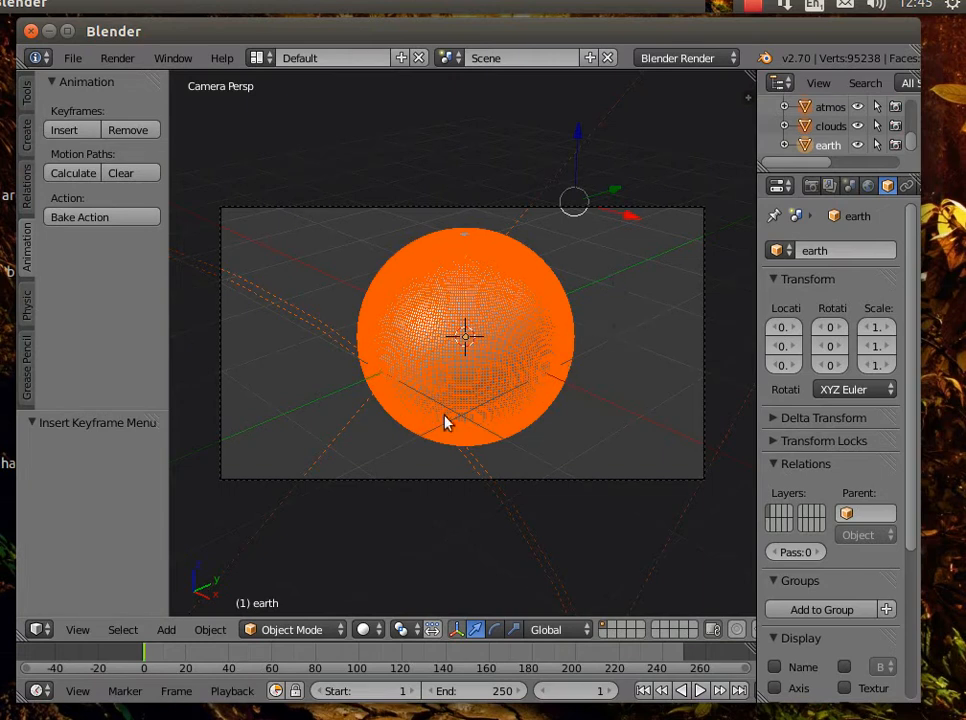
pyautogui.click(31, 97)
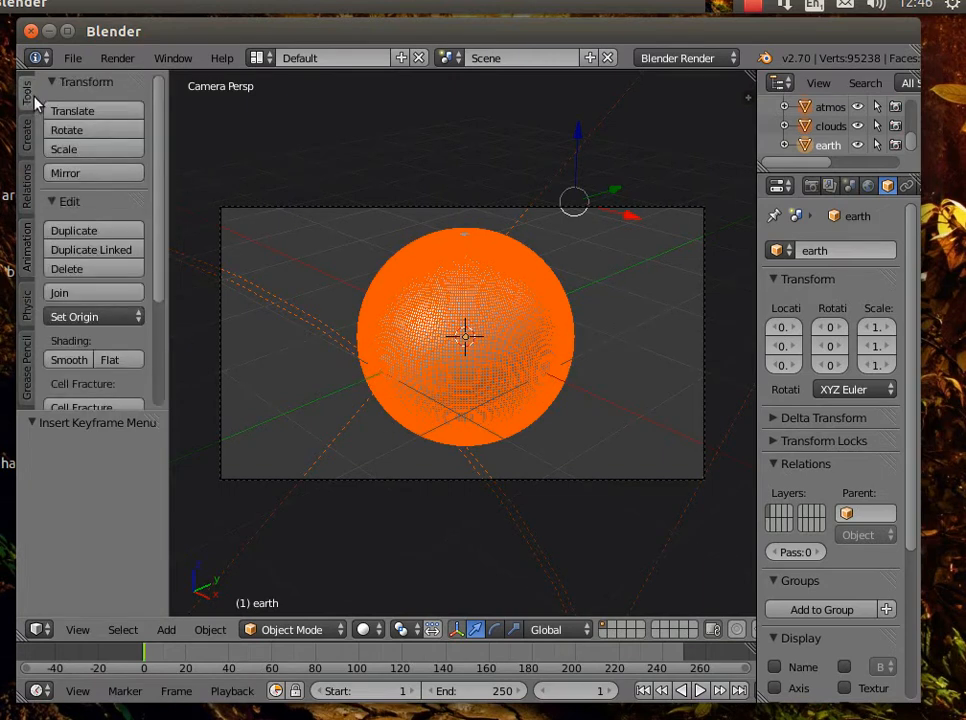
pyautogui.click(88, 293)
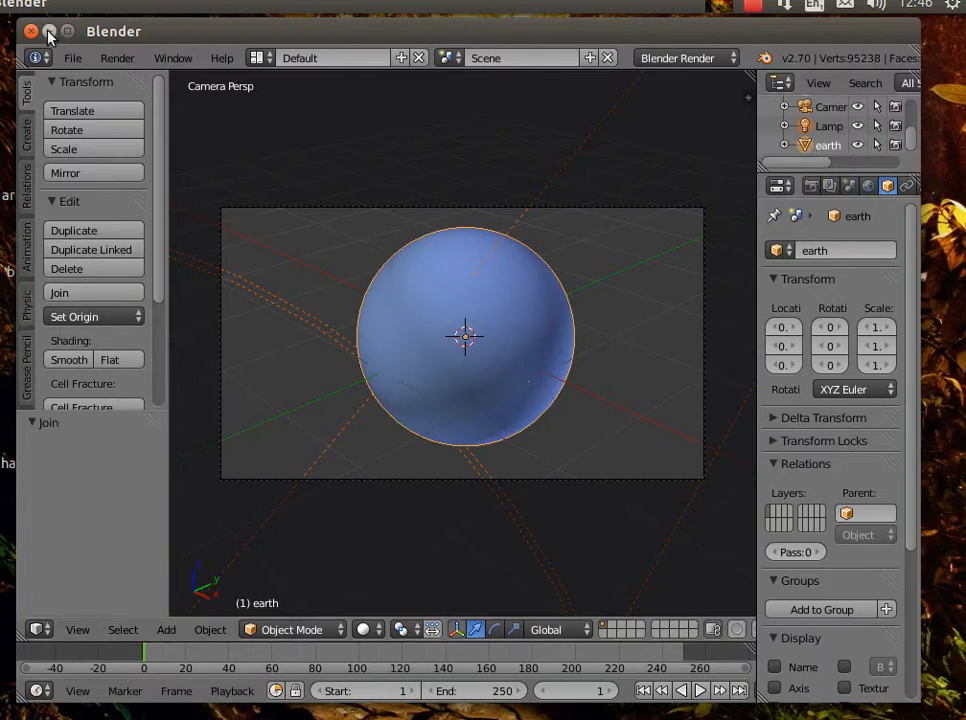
# Render the image to check the joined planet, and return to the 3D scene
pyautogui.click(122, 58)
pyautogui.click(137, 85)
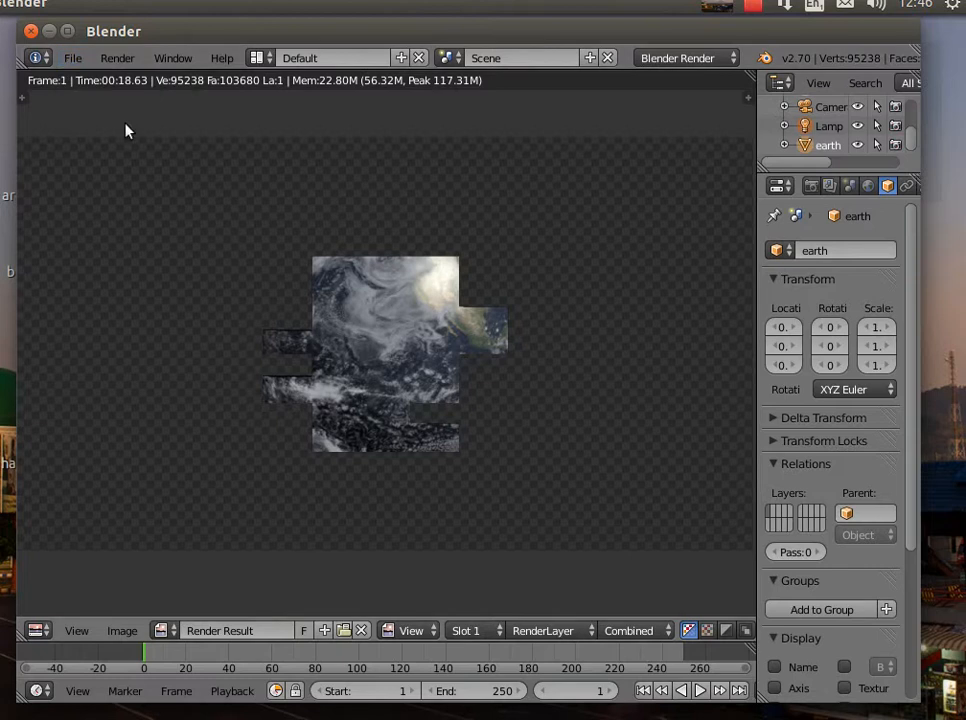
pyautogui.click(120, 58)
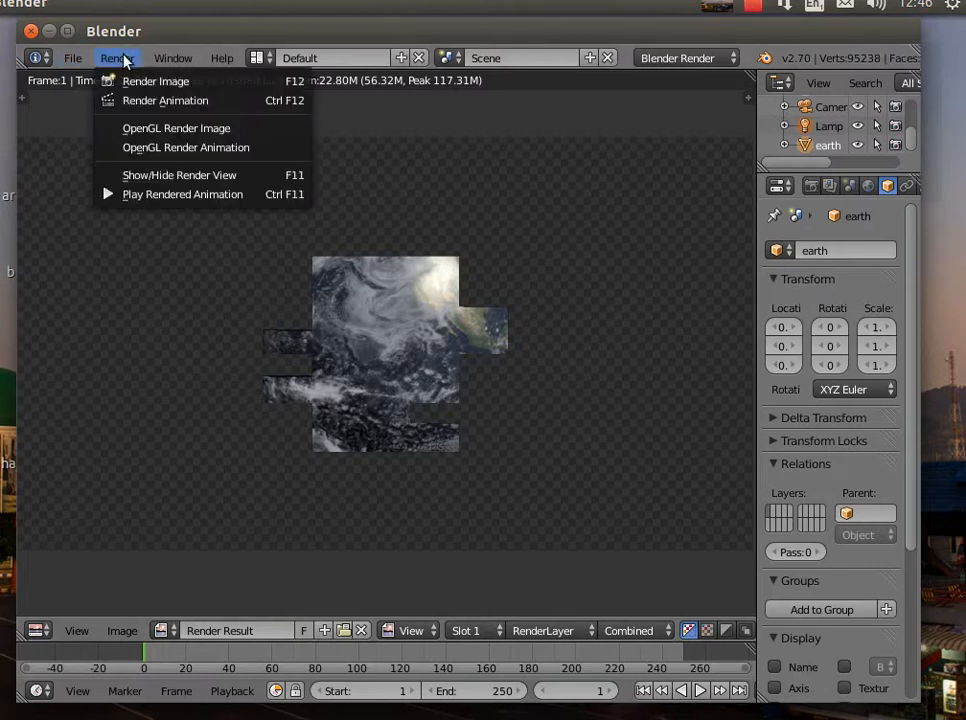
pyautogui.click(180, 176)
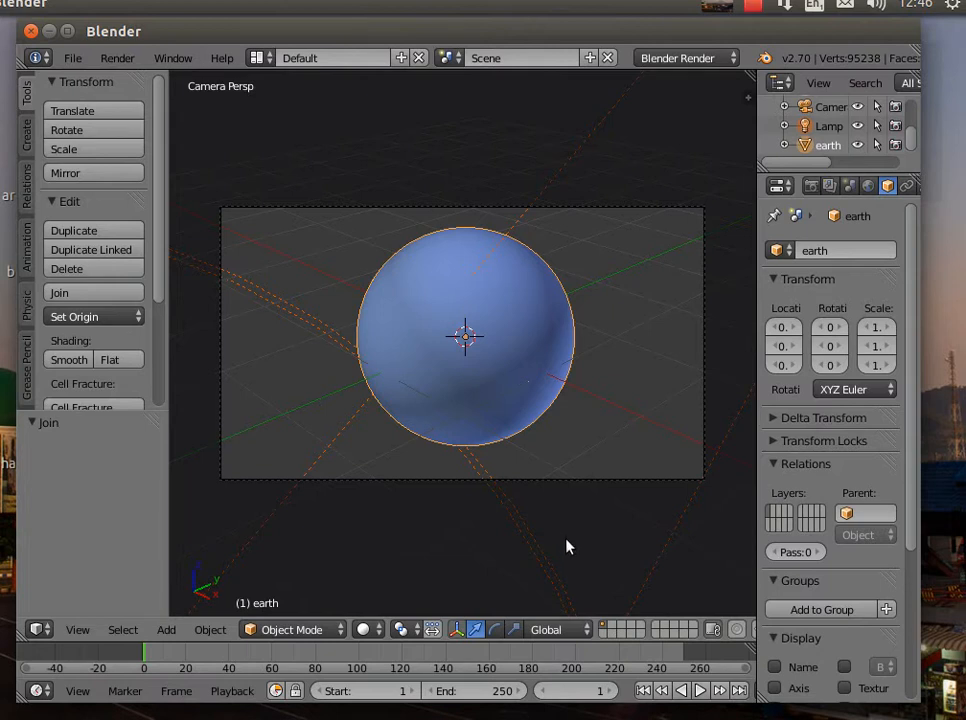
# Select only the joined earth object and insert a Rotation keyframe for it at frame 1
pyautogui.rightClick(557, 279)
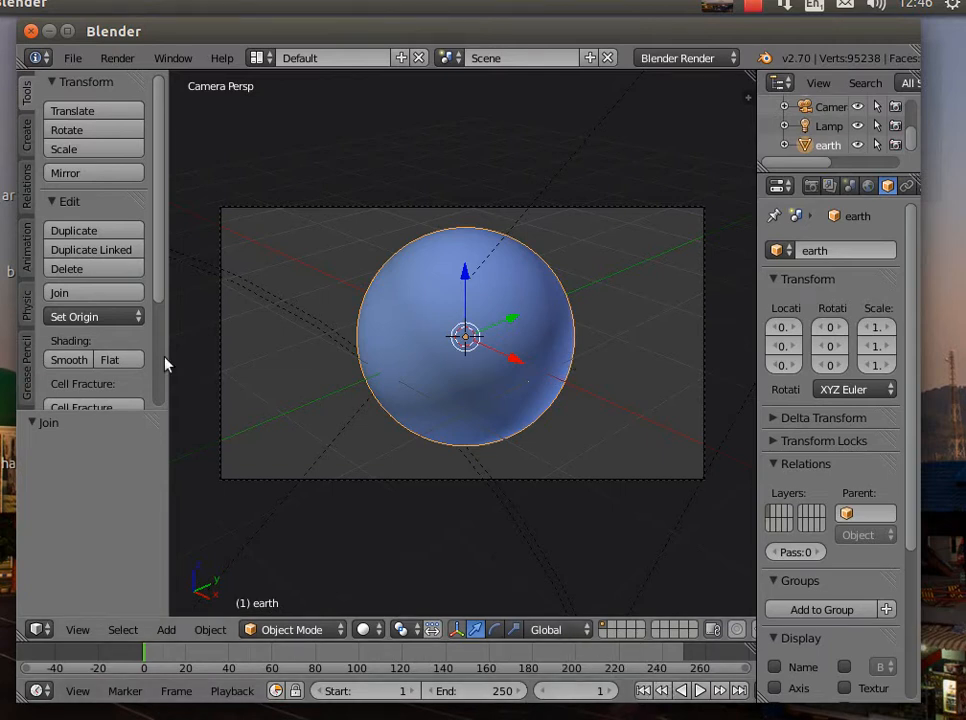
pyautogui.click(24, 248)
pyautogui.click(72, 129)
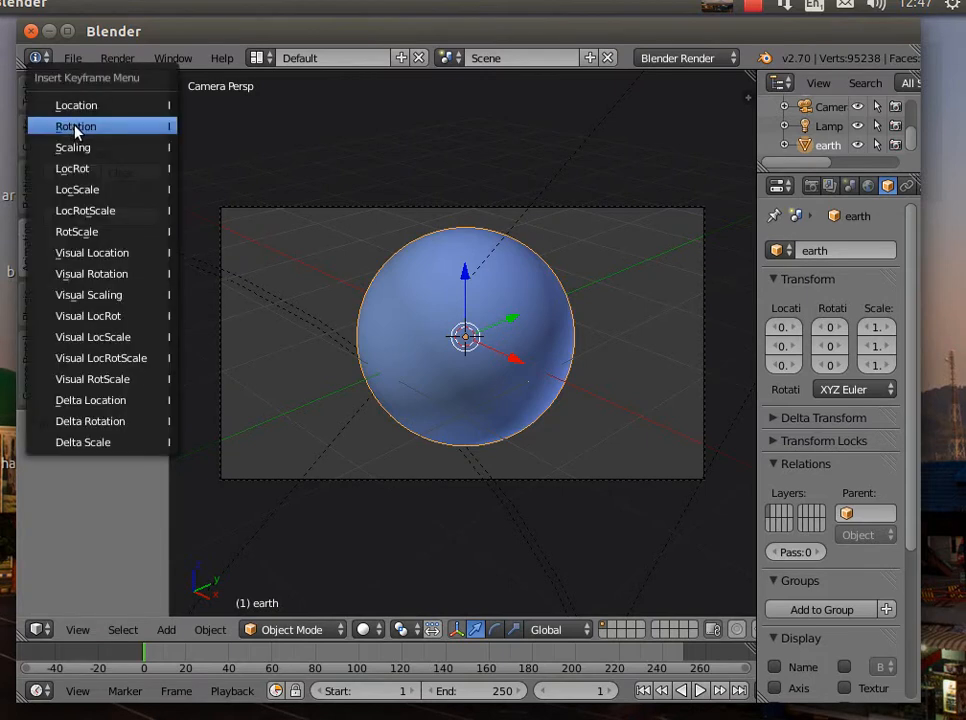
pyautogui.click(75, 128)
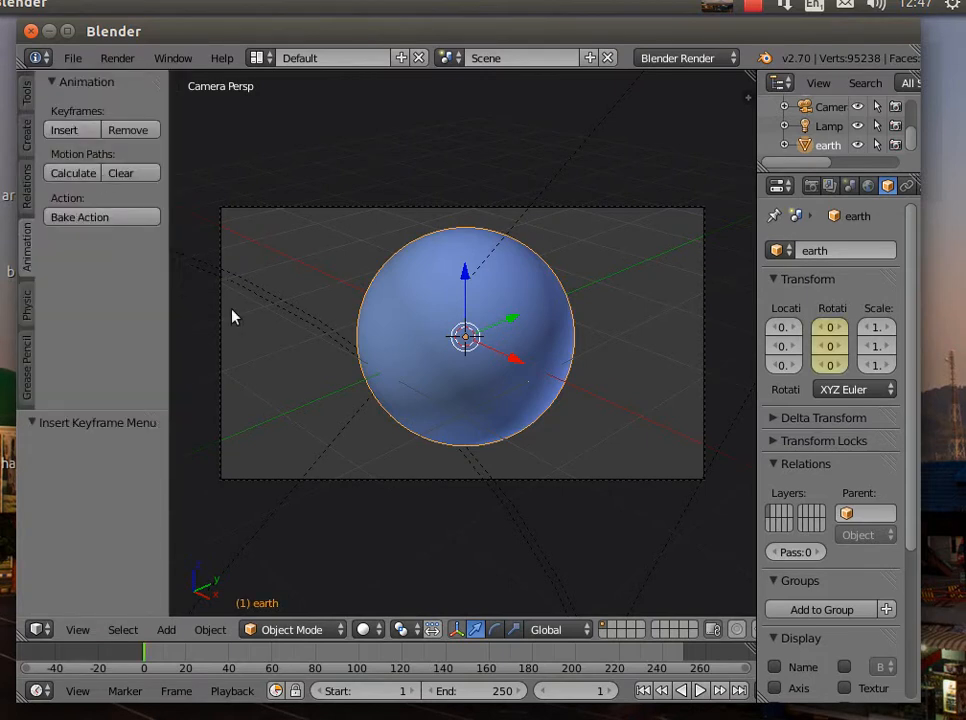
# At frame 250, set earth's Z rotation to 12° and insert a second Rotation keyframe
pyautogui.click(739, 691)
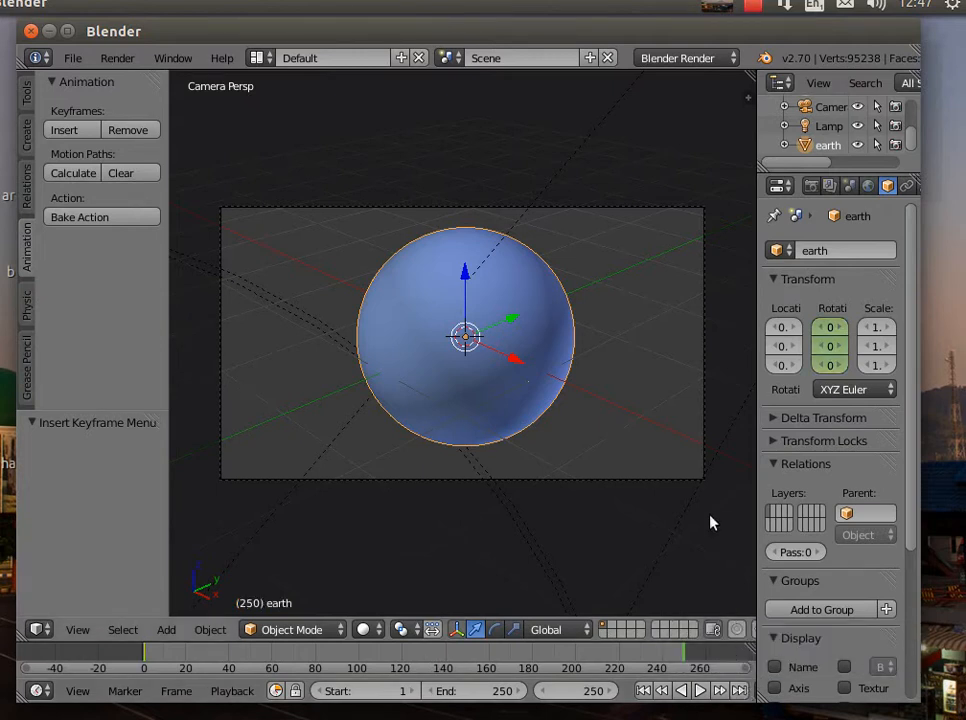
pyautogui.moveTo(755, 338); pyautogui.dragTo(688, 338)
pyautogui.click(804, 366)
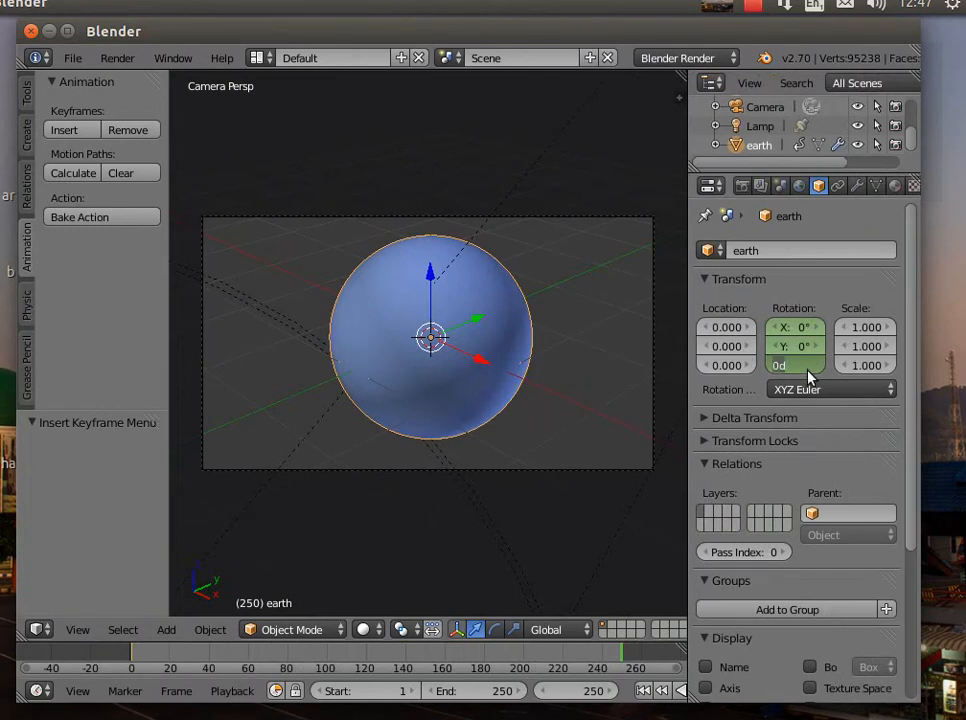
pyautogui.write('12')
pyautogui.press('Return')
pyautogui.click(78, 137)
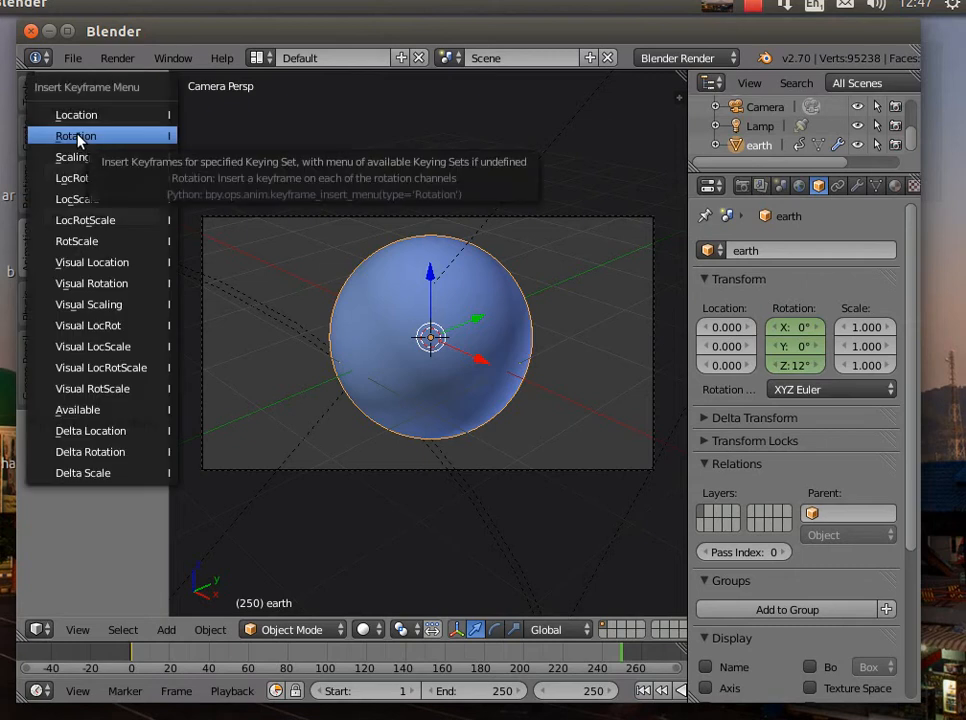
pyautogui.click(78, 137)
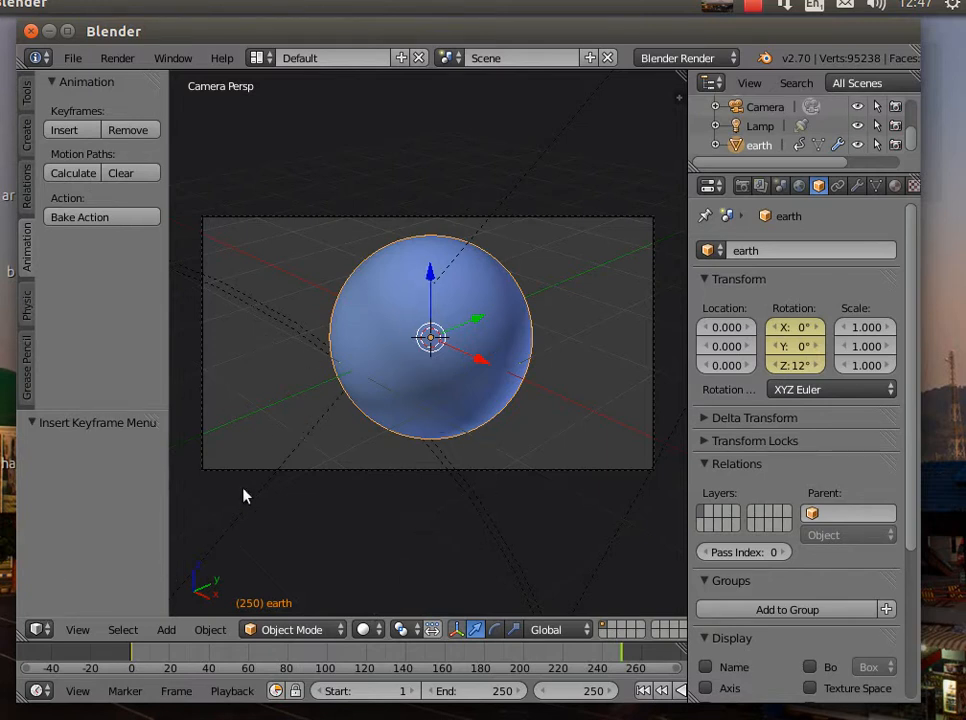
# Switch the 3D view area to the Graph Editor and frame earth's full rotation curves from frame 1 to 250
pyautogui.click(38, 636)
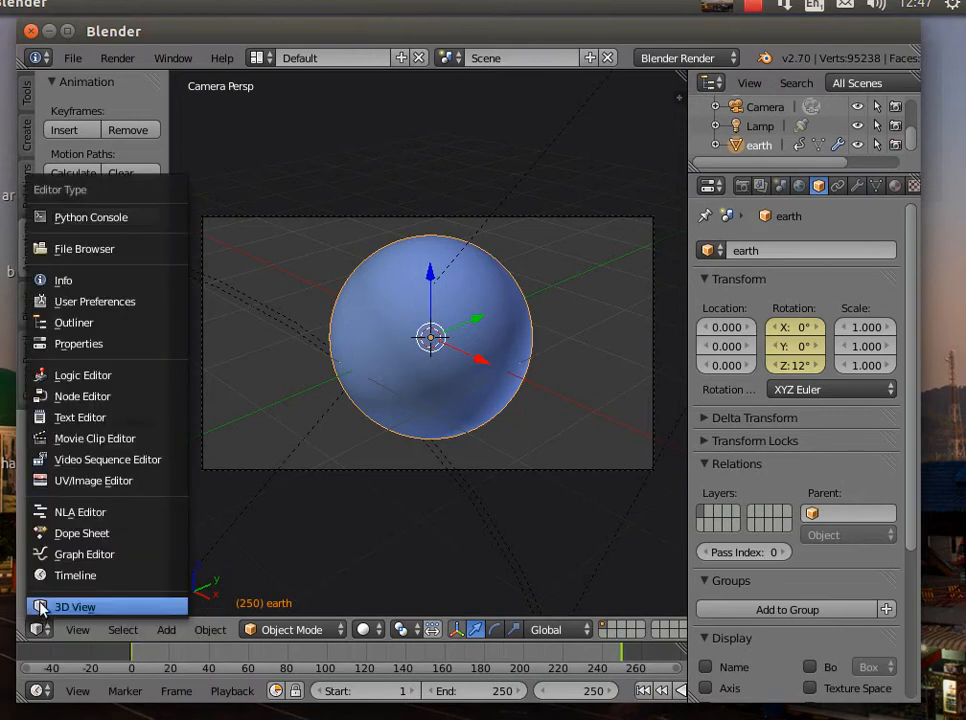
pyautogui.click(85, 554)
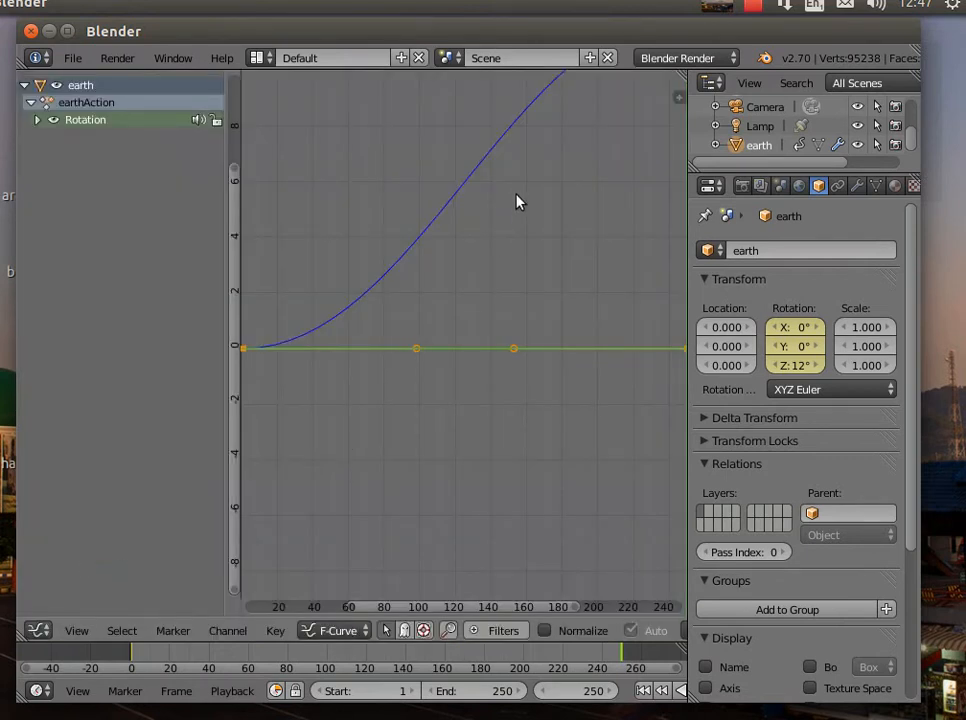
pyautogui.scroll(4, 604, 300)
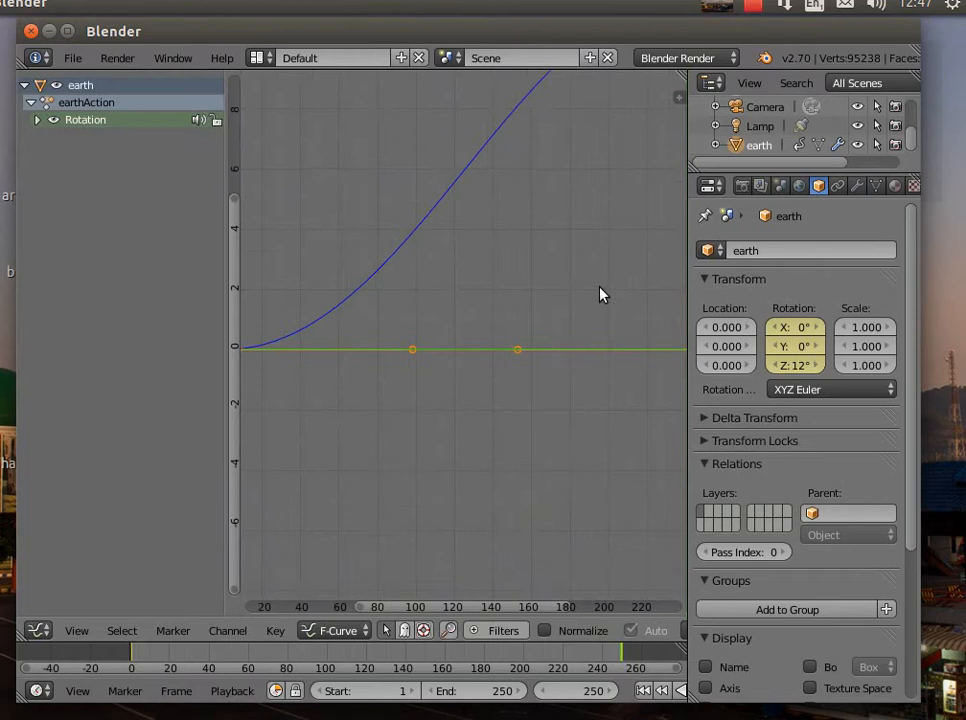
pyautogui.scroll(-5, 535, 272)
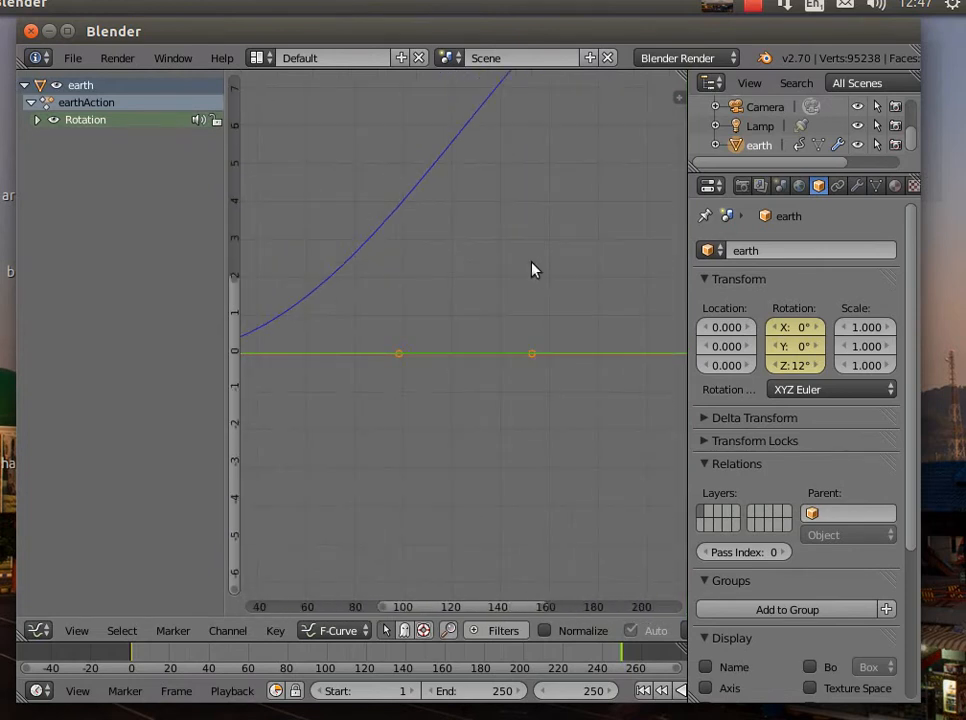
pyautogui.scroll(-1, 528, 267)
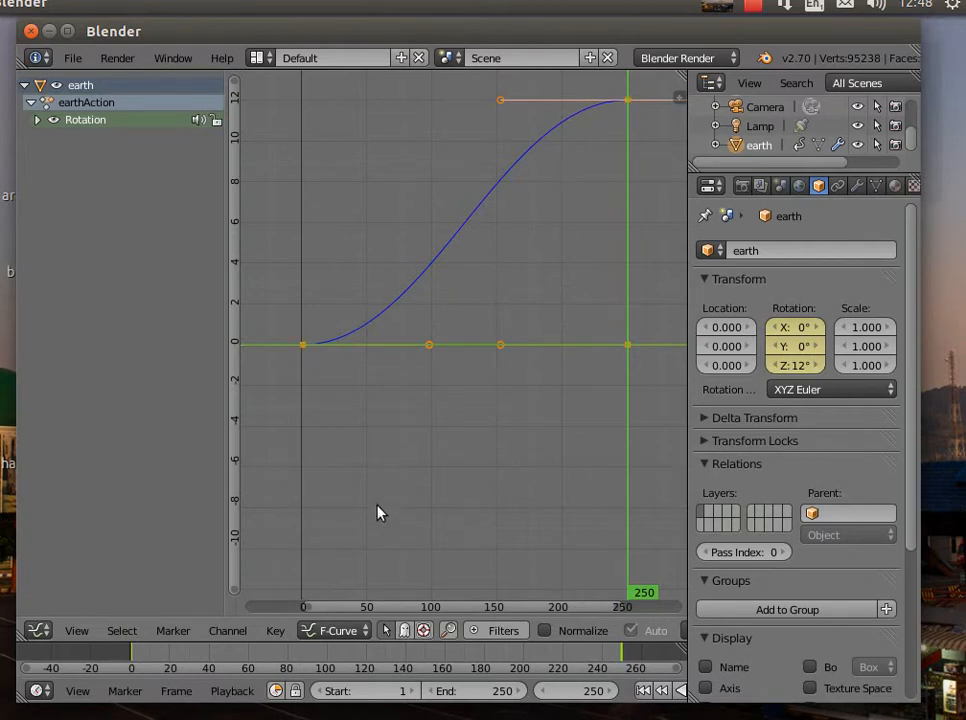
# Select all of earth's rotation keyframes and set their interpolation mode to Linear
pyautogui.press('a')
pyautogui.press('a')
pyautogui.click(275, 630)
pyautogui.moveTo(342, 386)
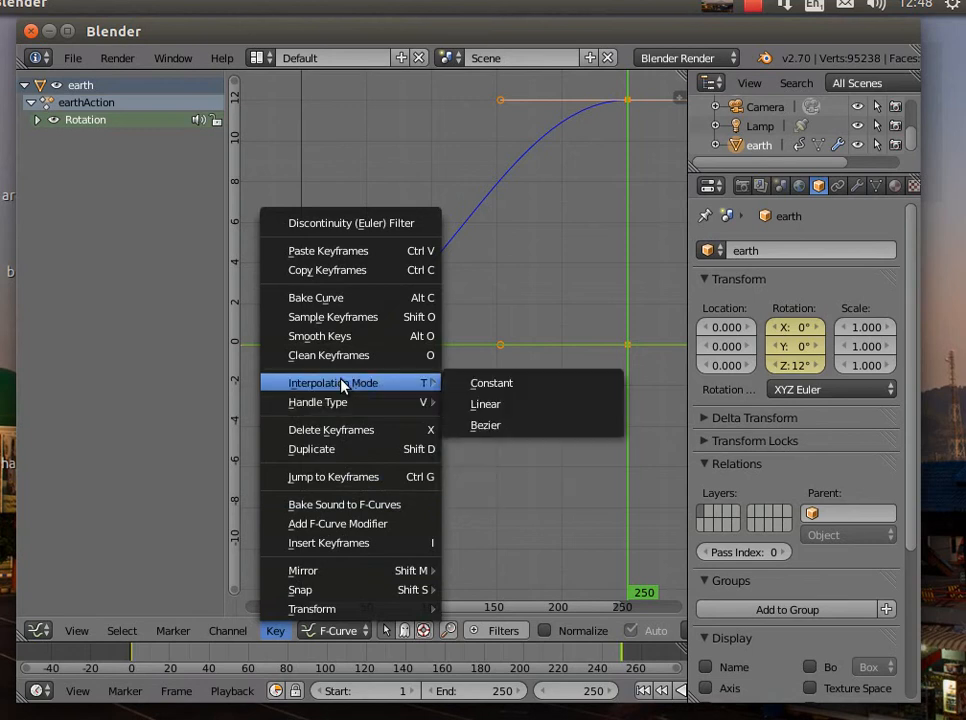
pyautogui.click(507, 404)
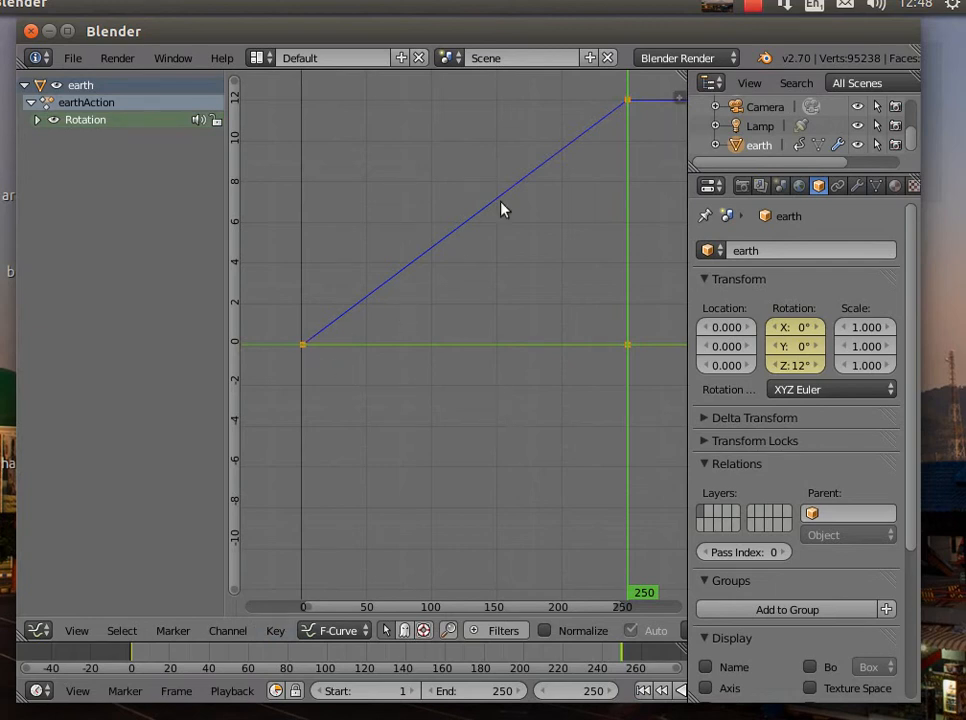
# Try Constant interpolation on earth's selected rotation keyframes
pyautogui.press('g')
pyautogui.rightClick(593, 141)
pyautogui.click(276, 632)
pyautogui.click(275, 630)
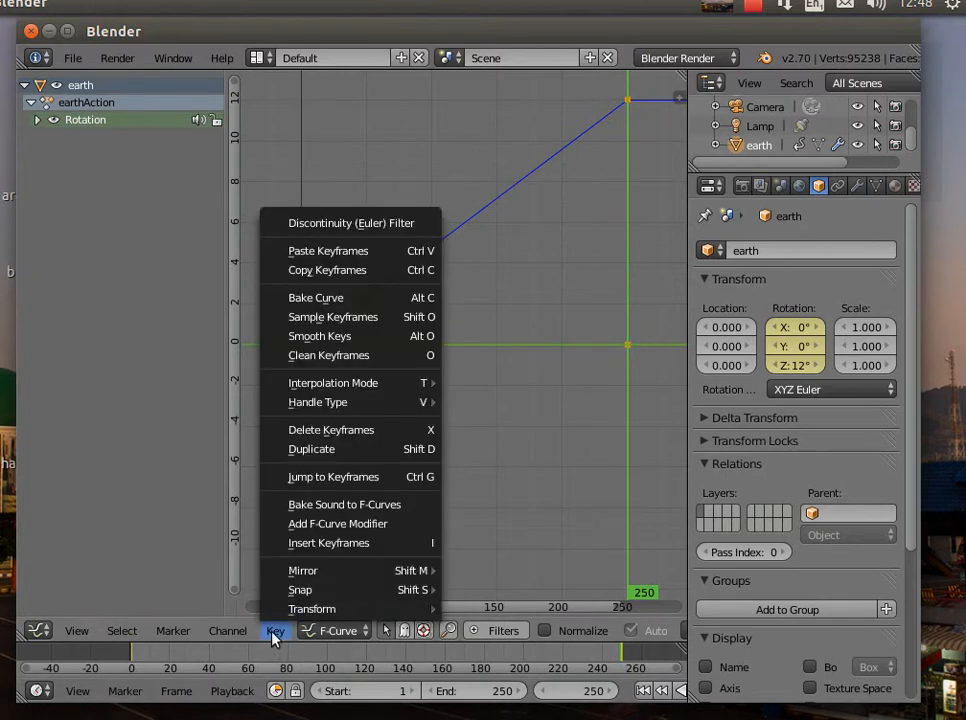
pyautogui.moveTo(358, 401)
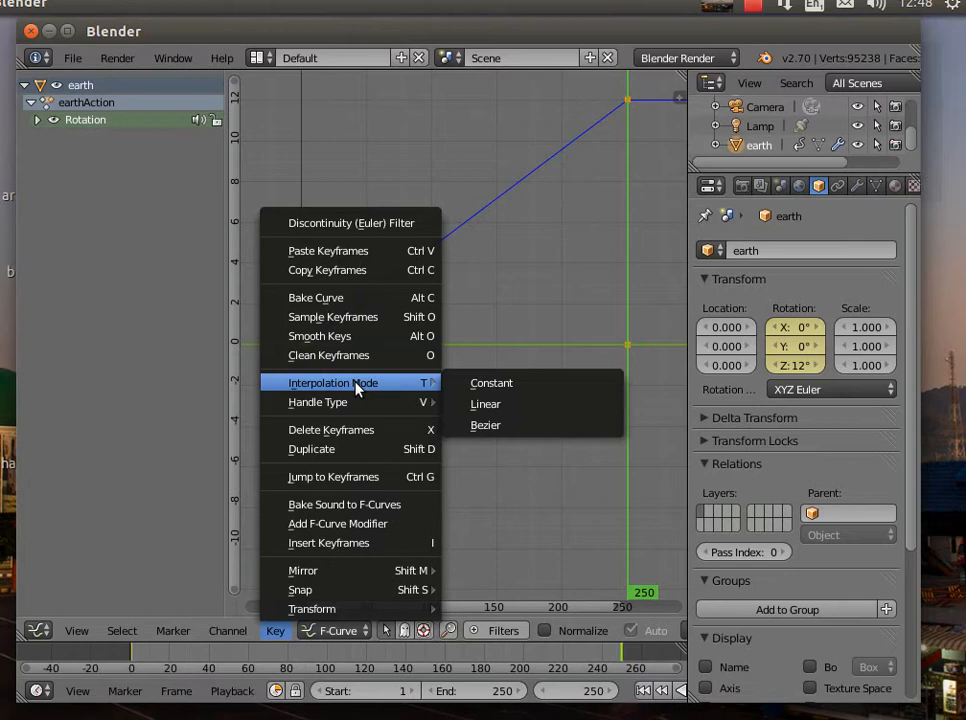
pyautogui.click(519, 389)
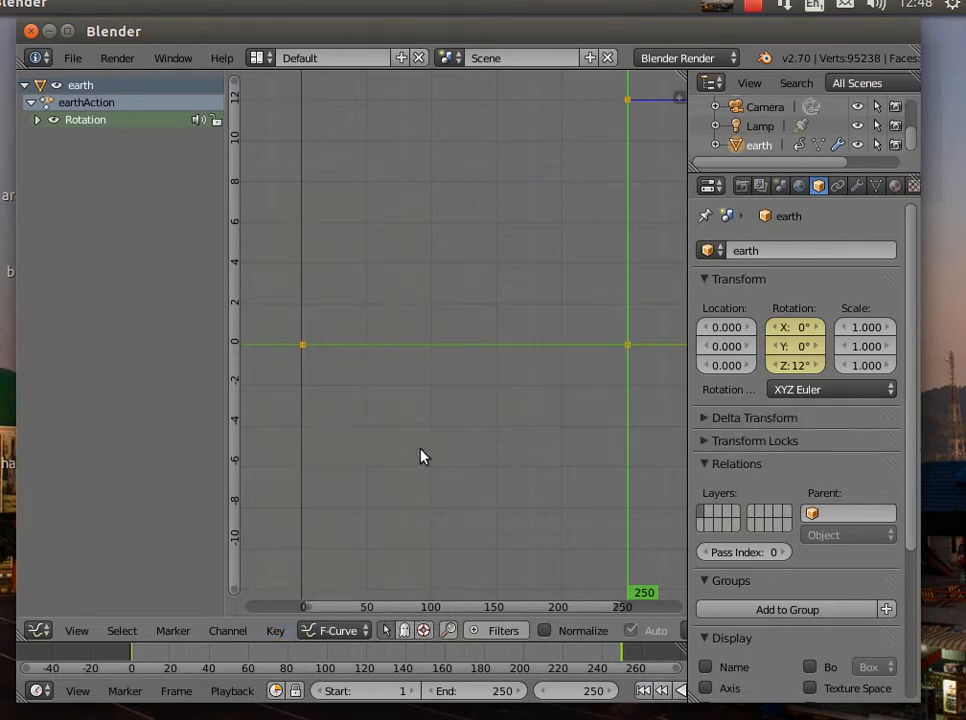
# Set earth's rotation keyframes to Linear interpolation and switch the Graph Editor area back to the 3D View
pyautogui.click(276, 632)
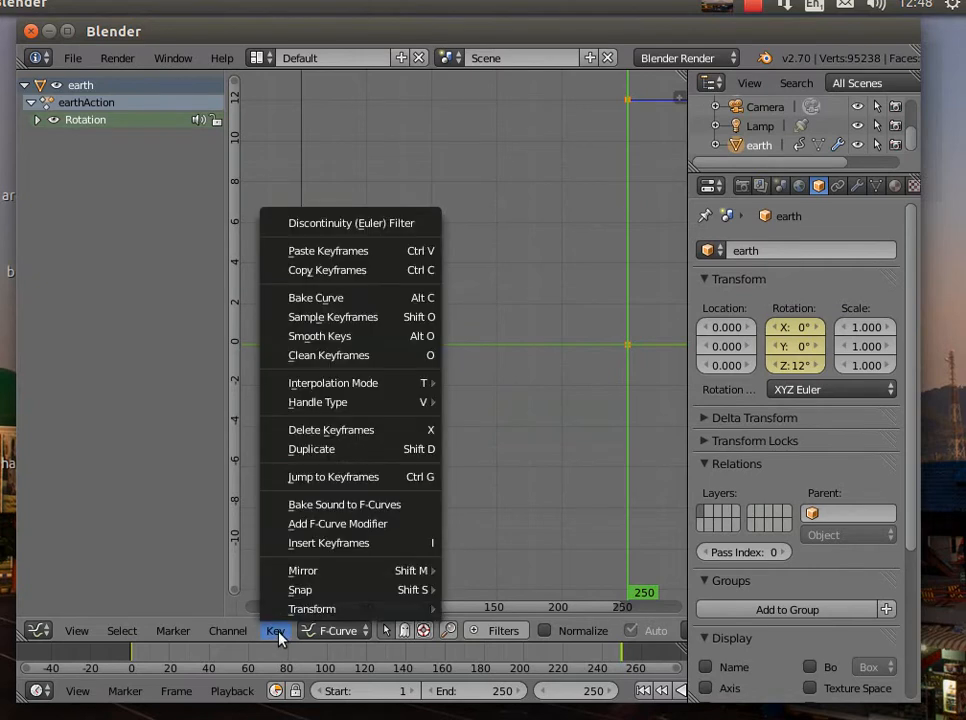
pyautogui.moveTo(455, 384)
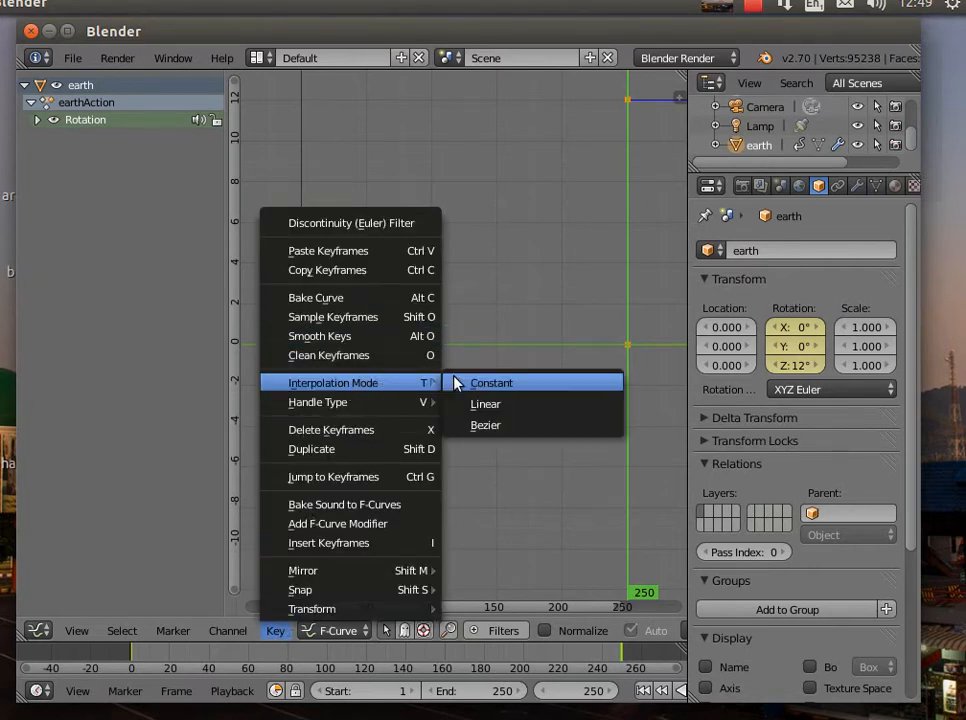
pyautogui.click(489, 404)
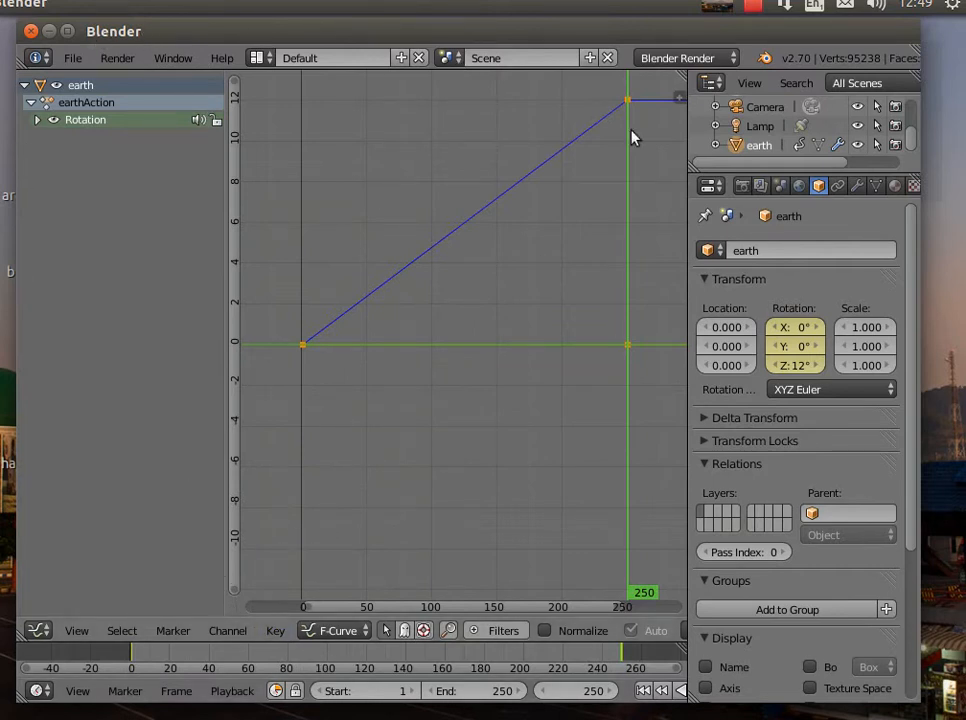
pyautogui.click(38, 630)
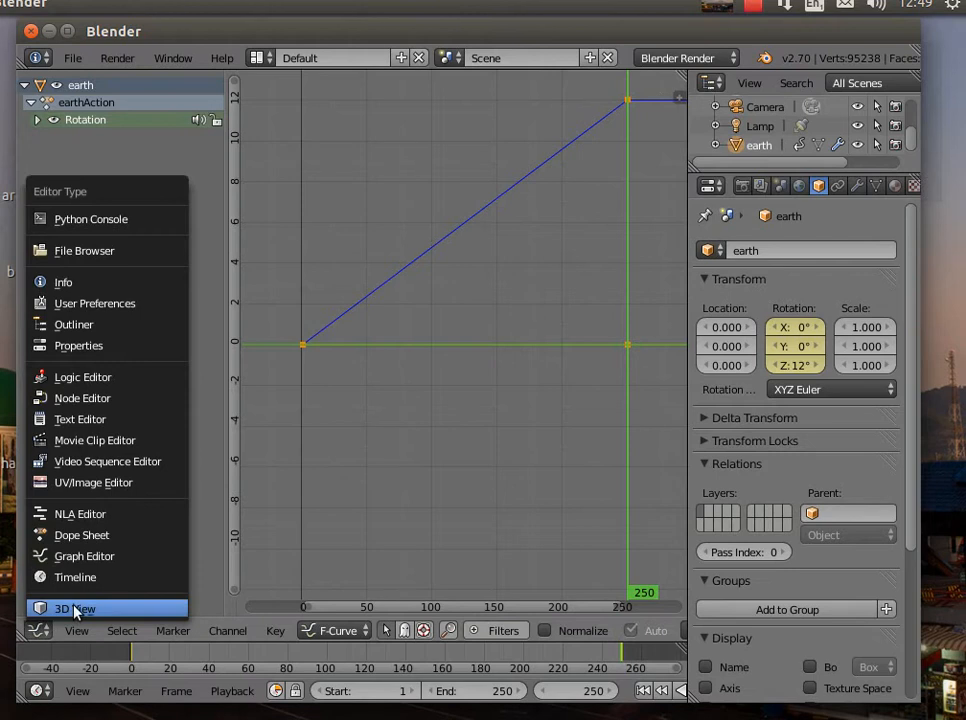
pyautogui.click(75, 609)
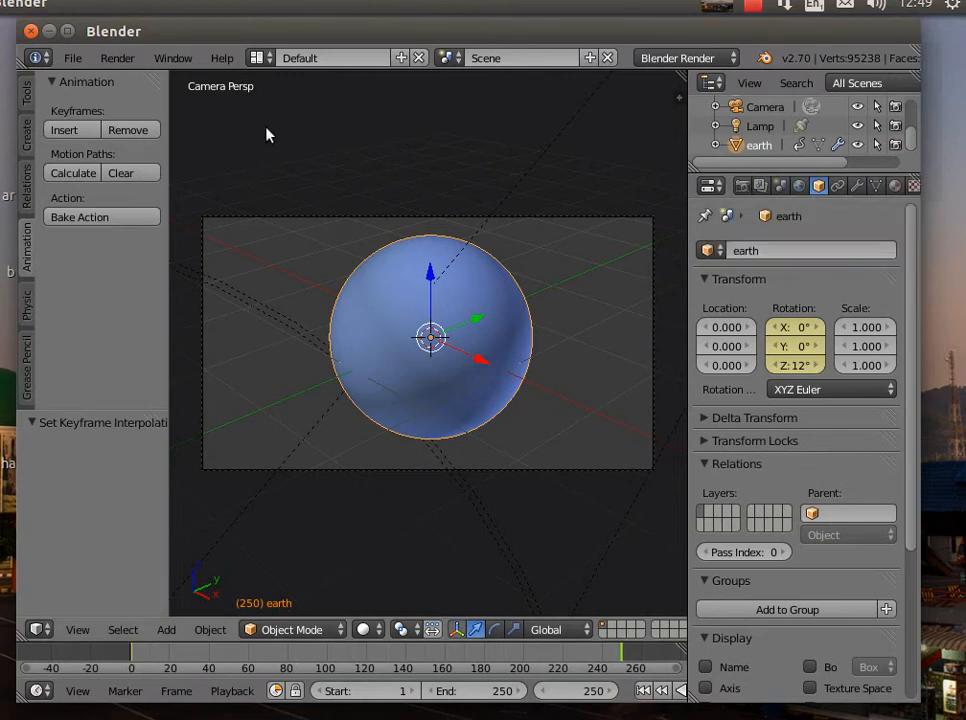
# Save the project as untitled.blend in a new folder named earthscene inside the ship-visit folder
pyautogui.click(72, 58)
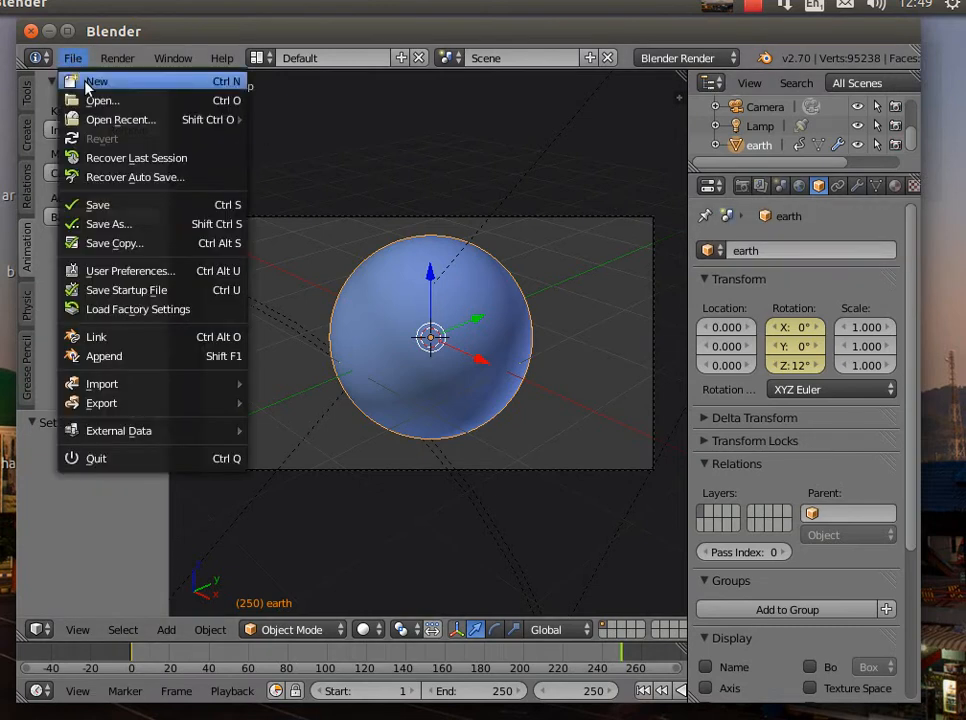
pyautogui.click(123, 224)
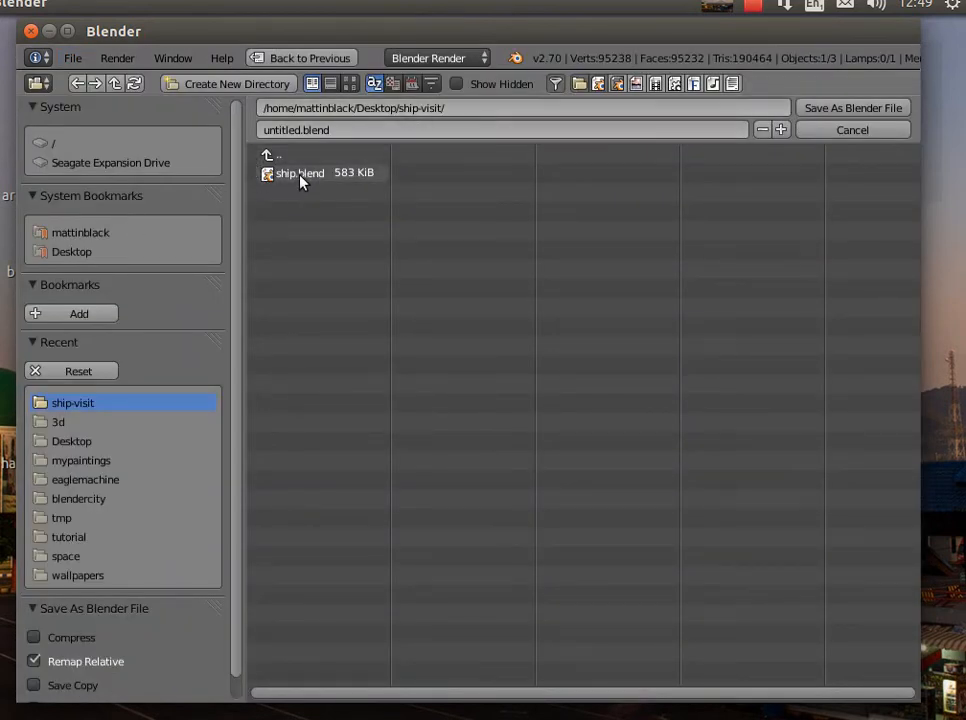
pyautogui.click(459, 107)
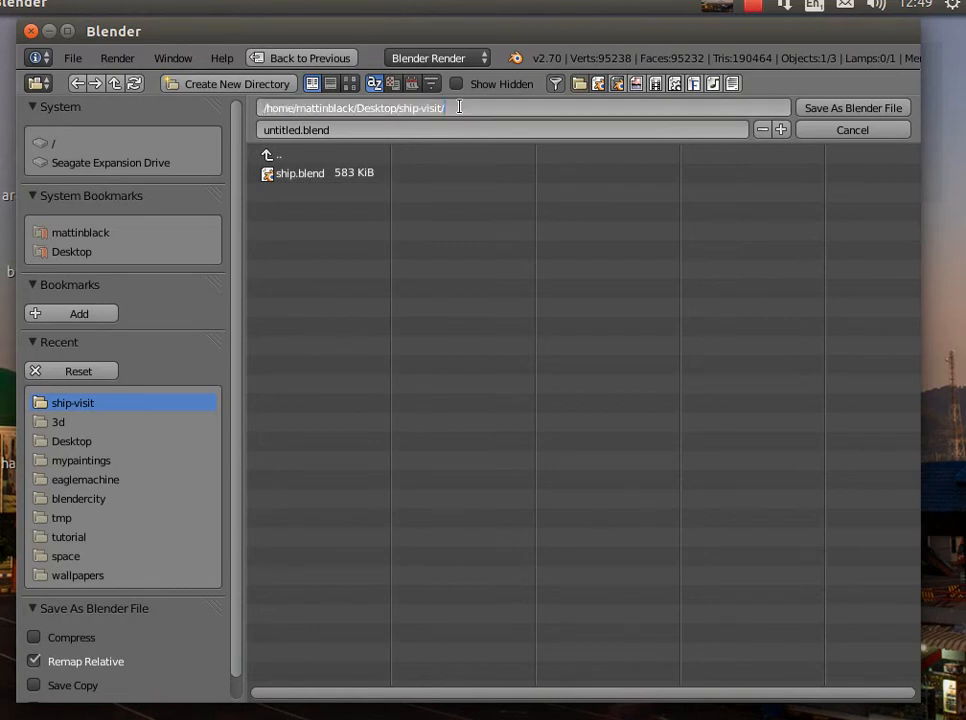
pyautogui.write('earthscene')
pyautogui.press('Return')
pyautogui.click(865, 111)
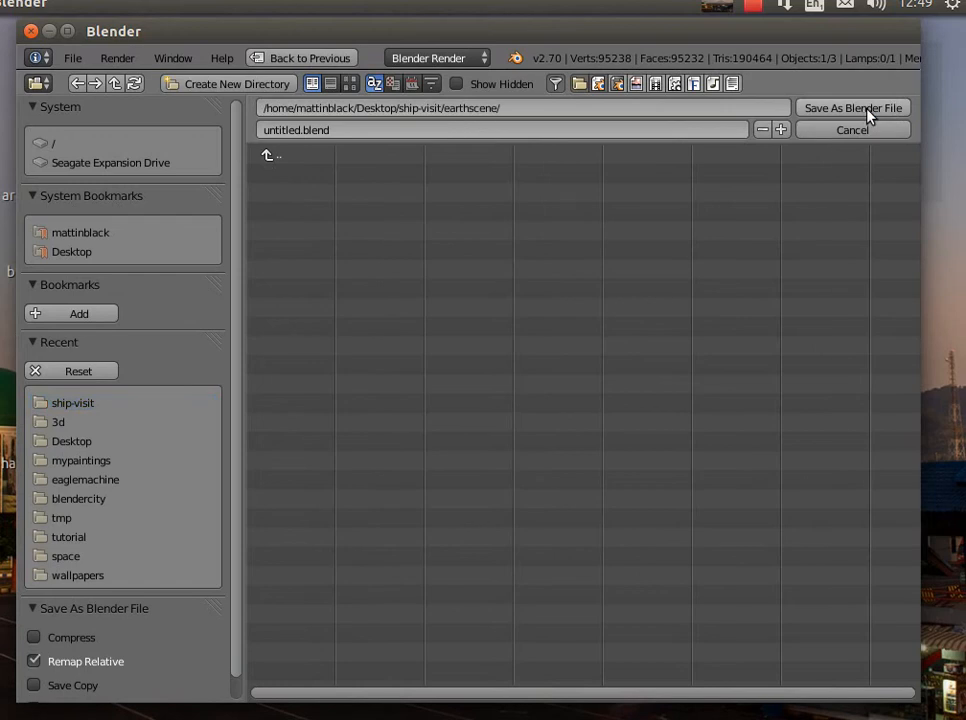
pyautogui.click(868, 116)
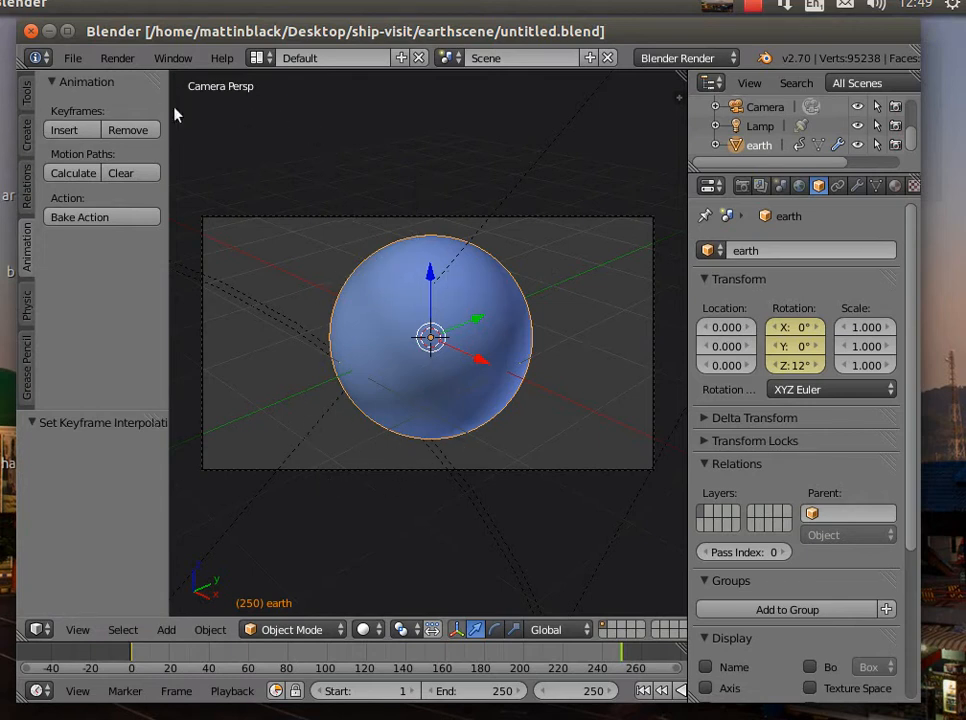
# Apply the HDTV 720p render preset and set the anti-aliasing samples to 16
pyautogui.click(741, 187)
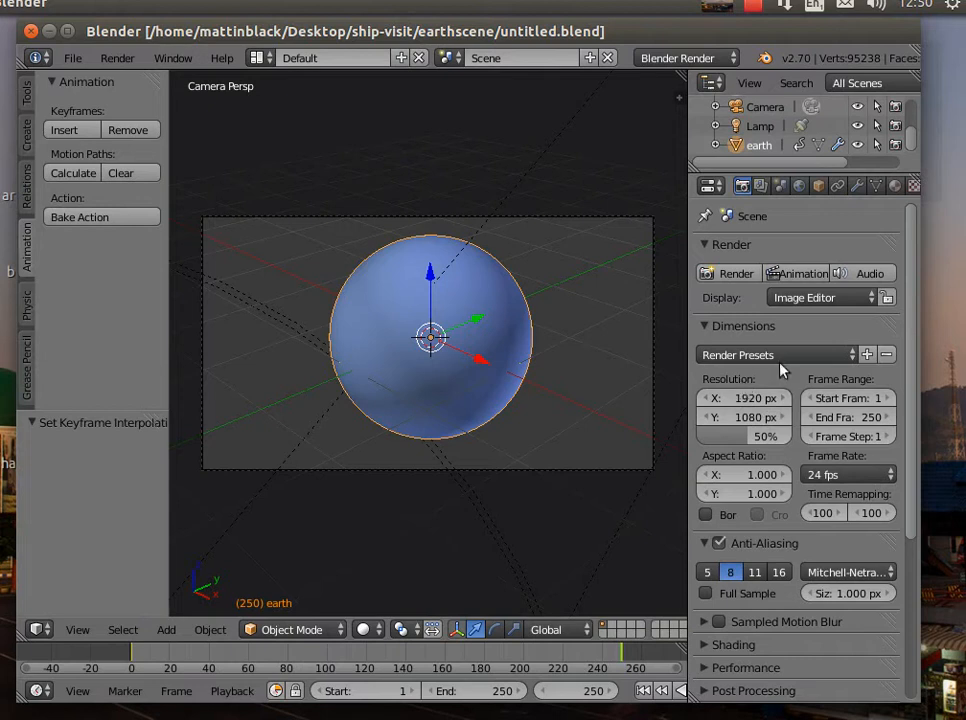
pyautogui.click(852, 357)
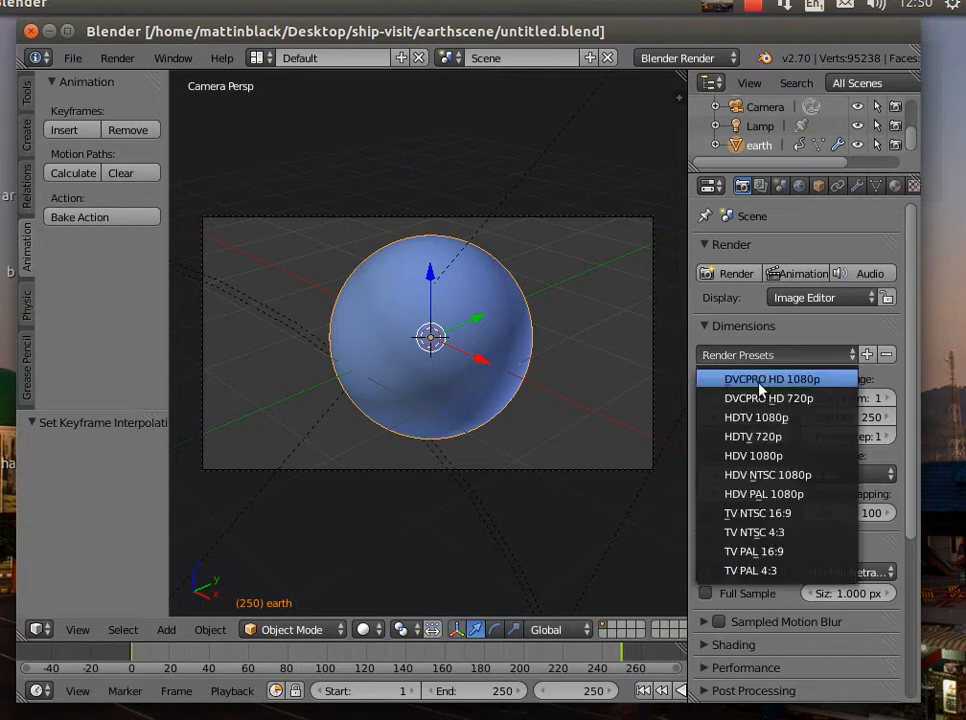
pyautogui.click(760, 440)
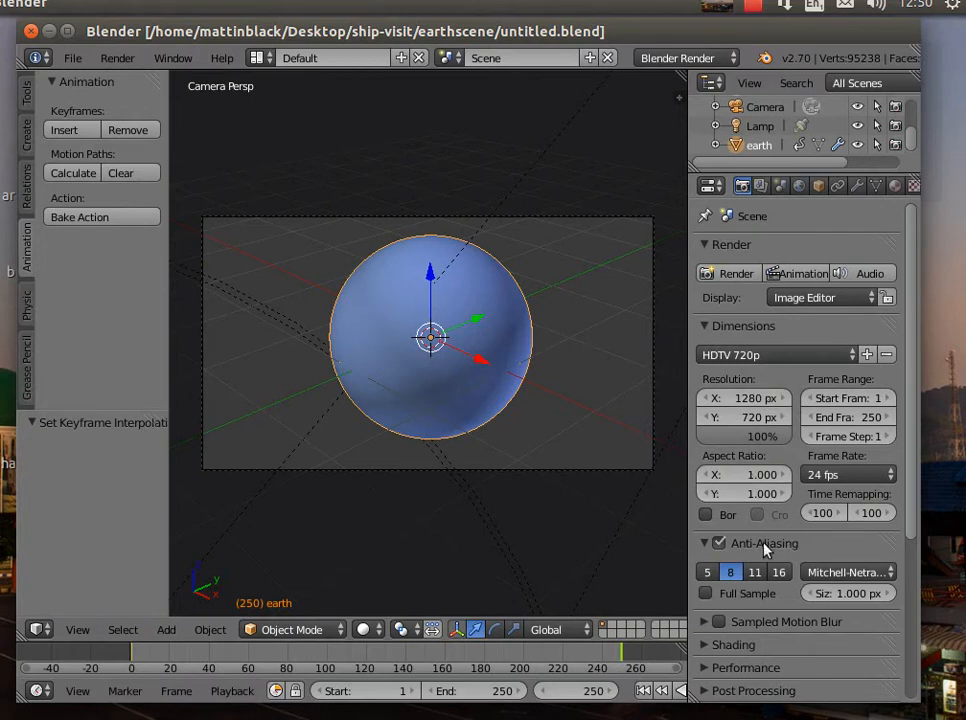
pyautogui.scroll(-1, 806, 539)
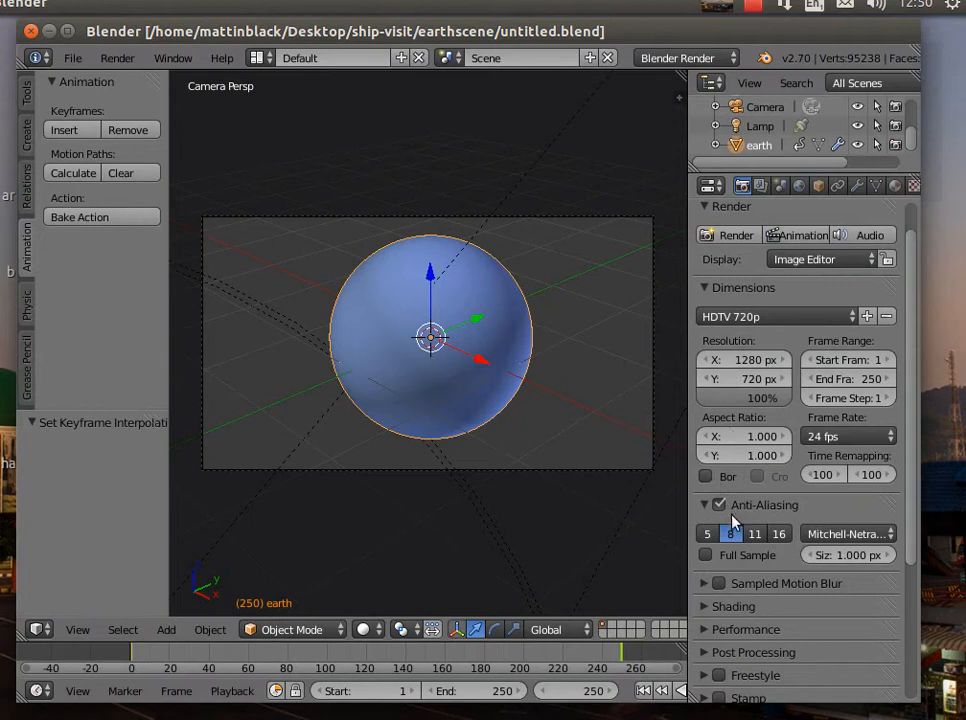
pyautogui.click(783, 537)
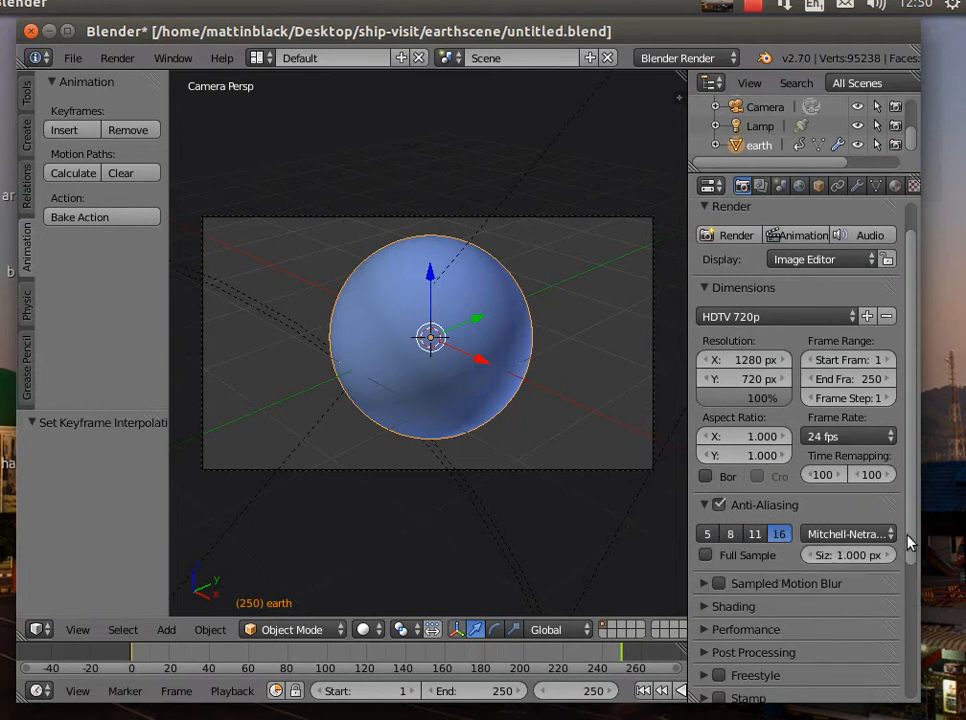
# Expand the render Performance settings and set the render output folder to earthscene
pyautogui.moveTo(910, 543); pyautogui.dragTo(914, 627)
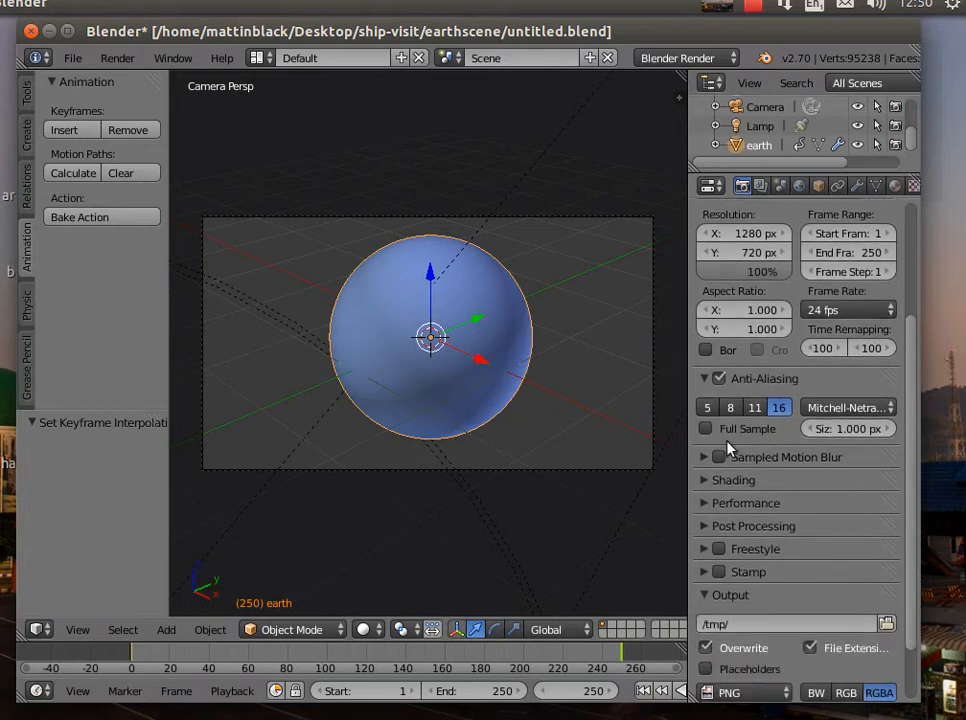
pyautogui.click(711, 506)
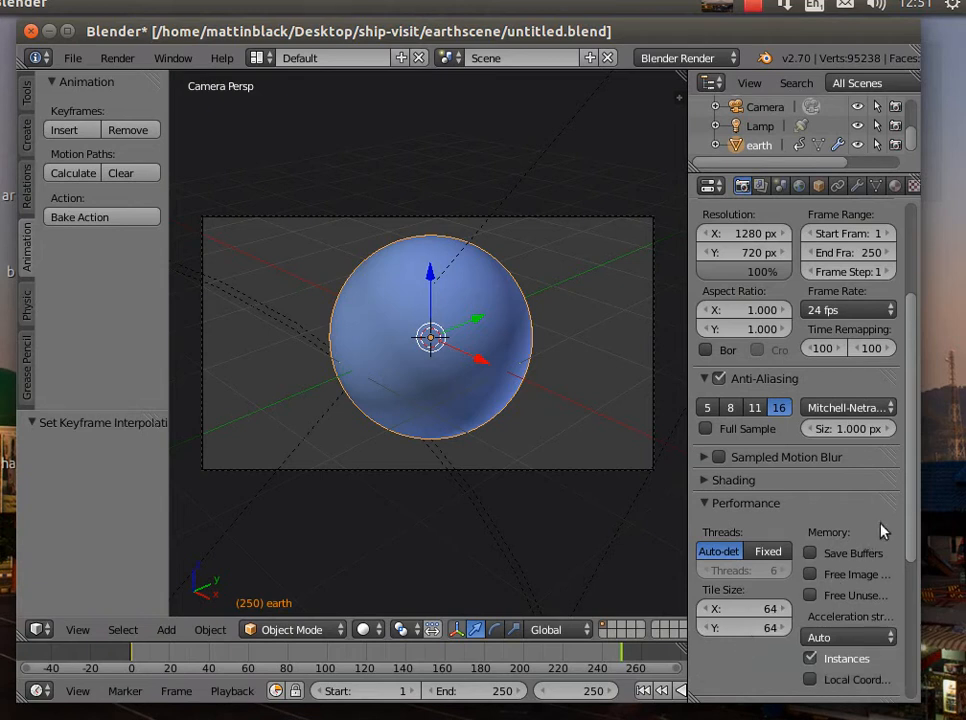
pyautogui.moveTo(912, 545); pyautogui.dragTo(912, 708)
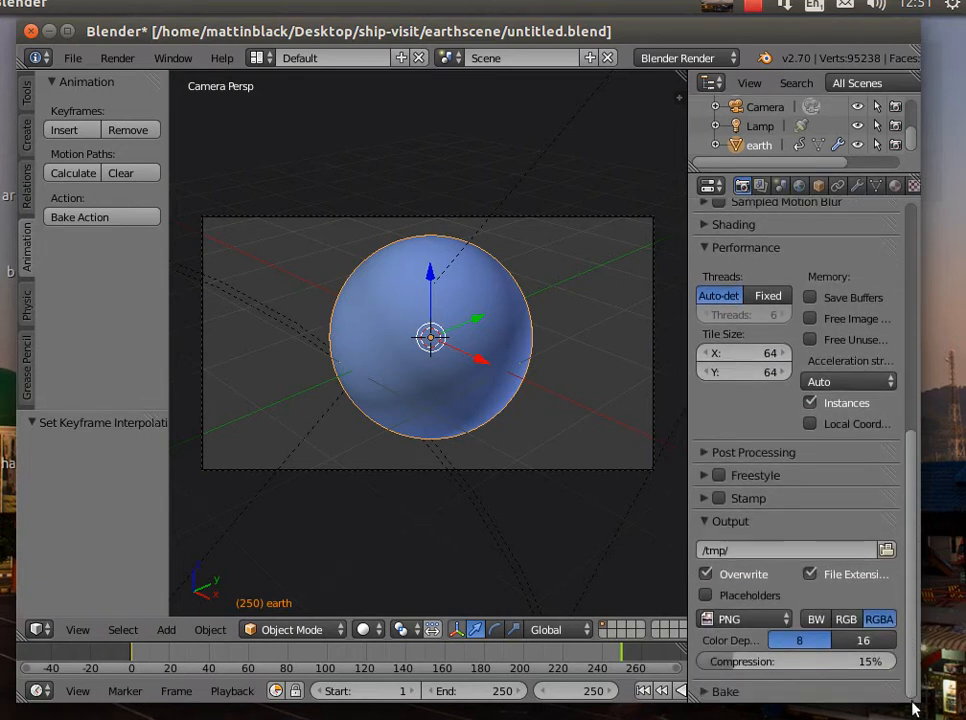
pyautogui.click(885, 551)
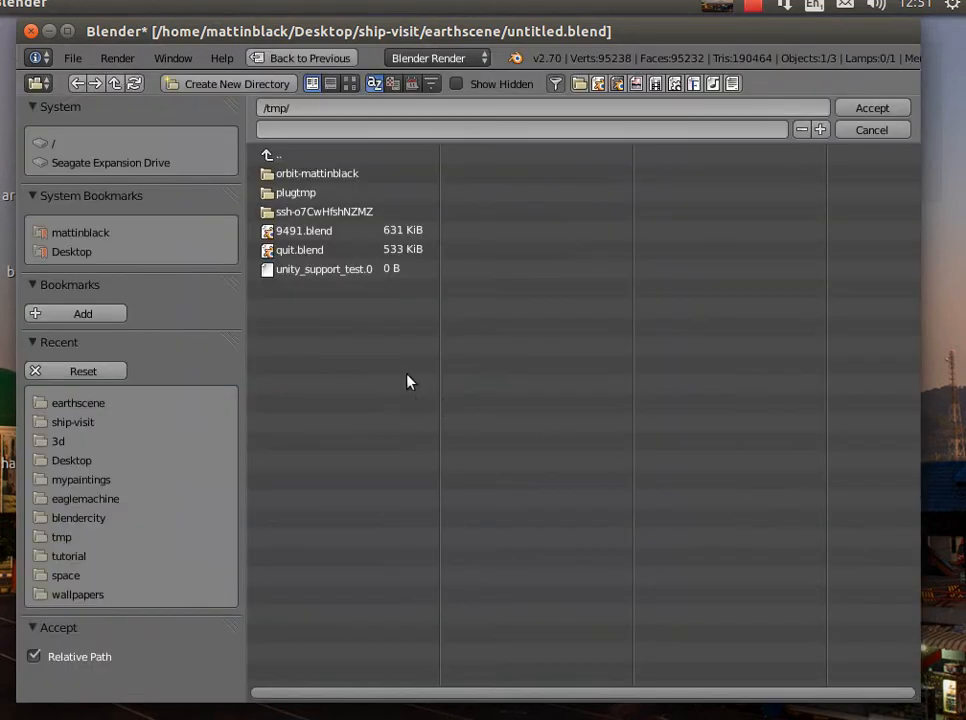
pyautogui.click(78, 253)
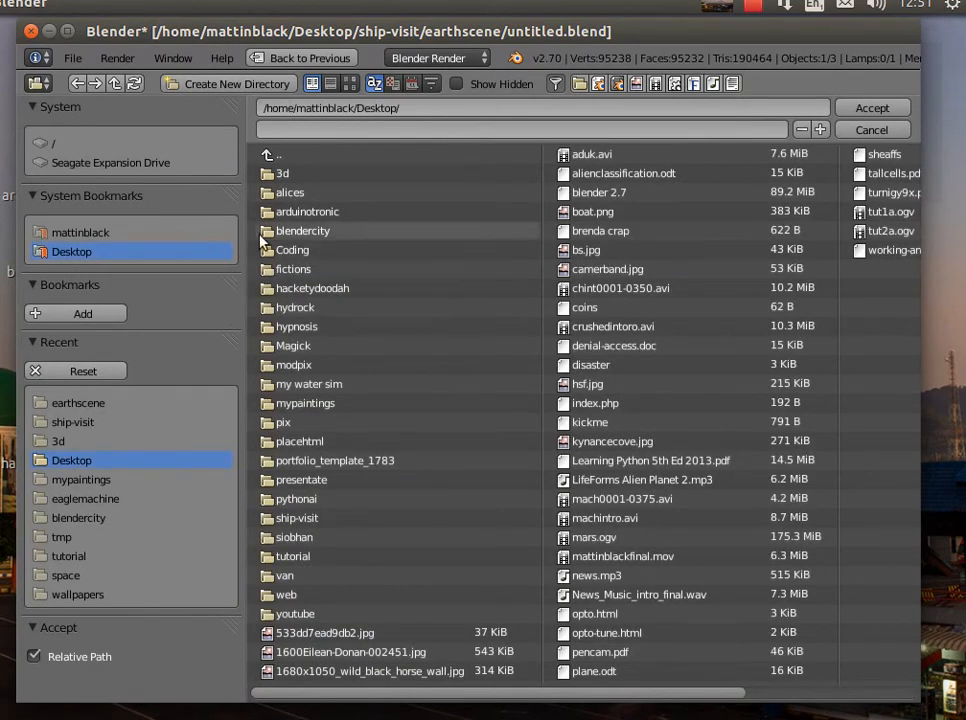
pyautogui.click(80, 404)
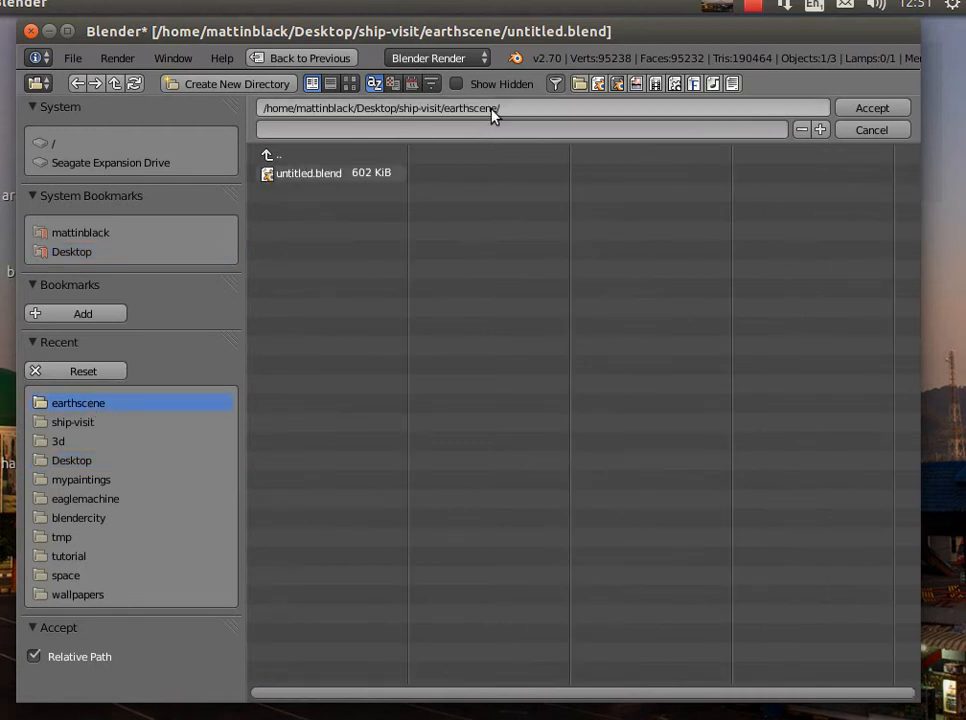
pyautogui.click(873, 110)
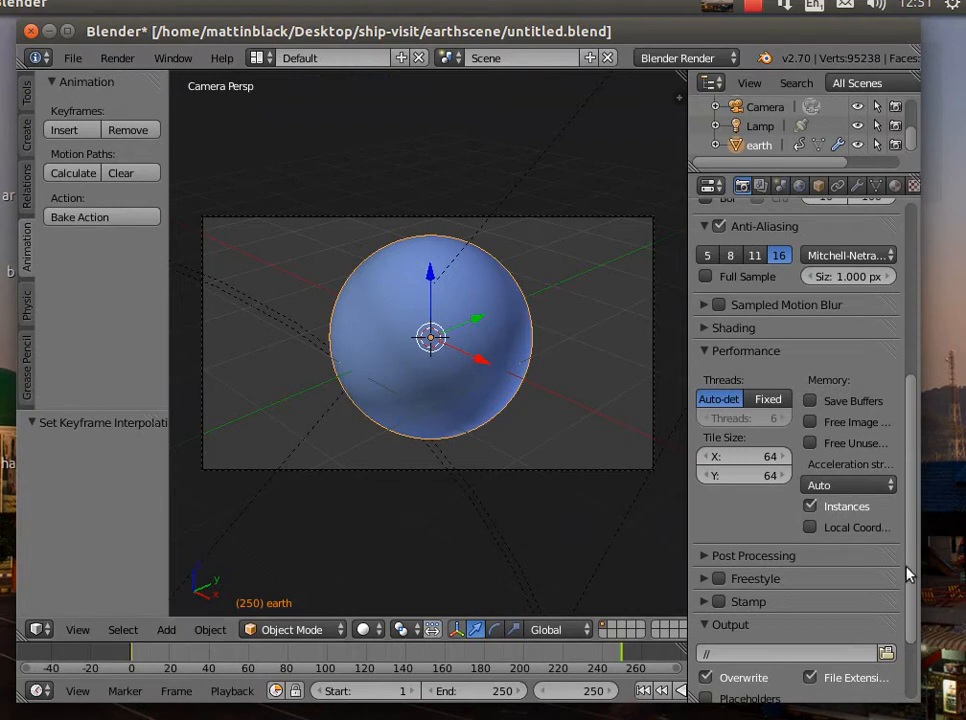
# Set the render output path to //earth and the output file format to Xvid
pyautogui.moveTo(905, 571); pyautogui.dragTo(910, 630)
pyautogui.click(739, 551)
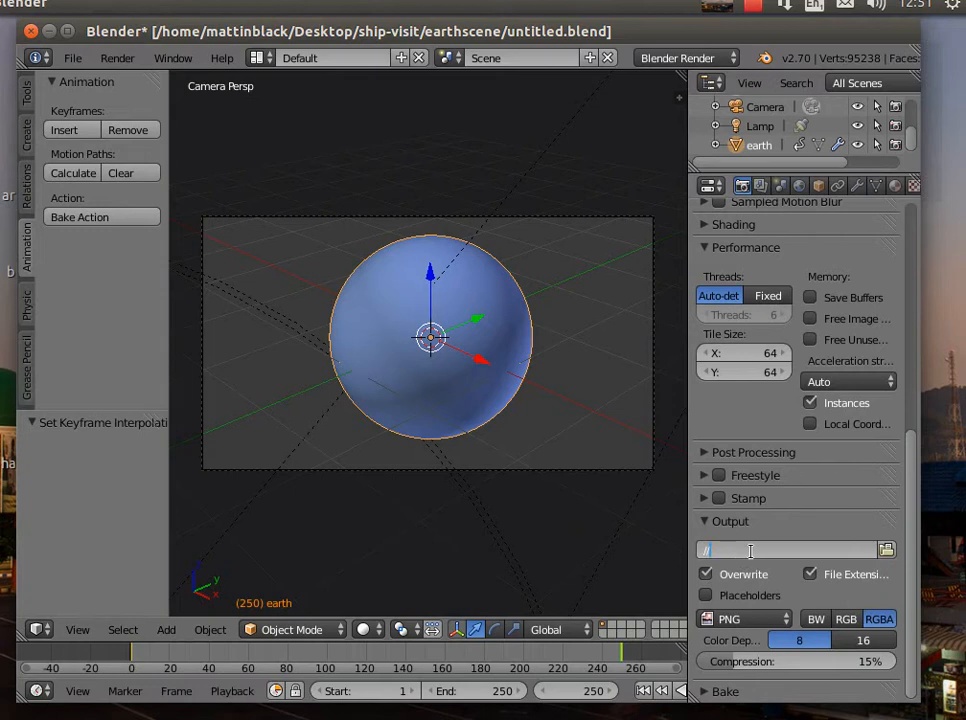
pyautogui.write('earth')
pyautogui.click(911, 510)
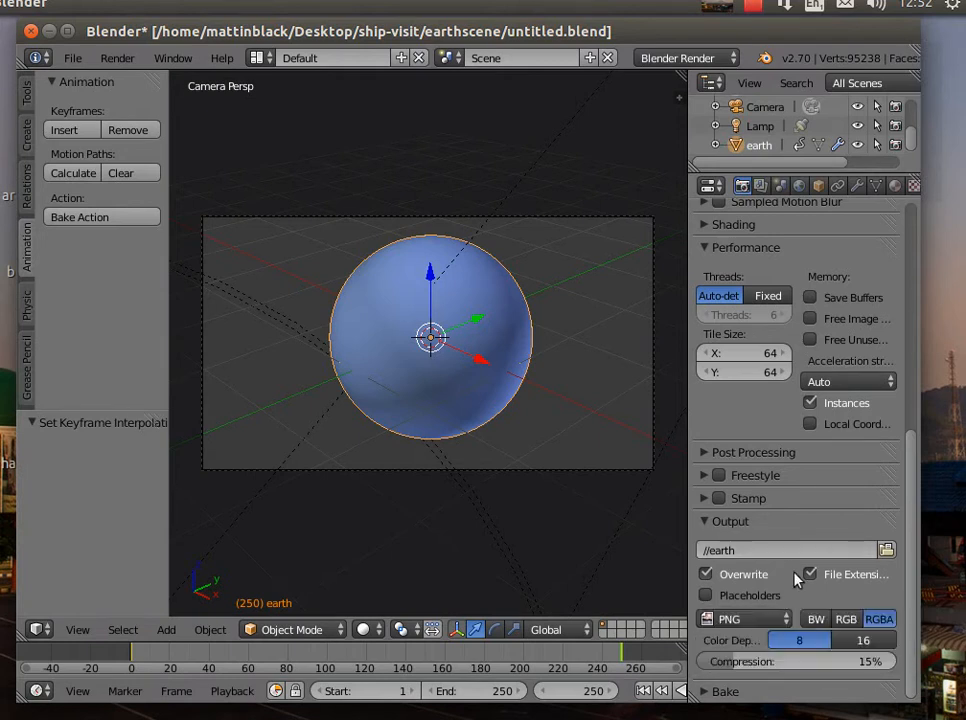
pyautogui.click(749, 622)
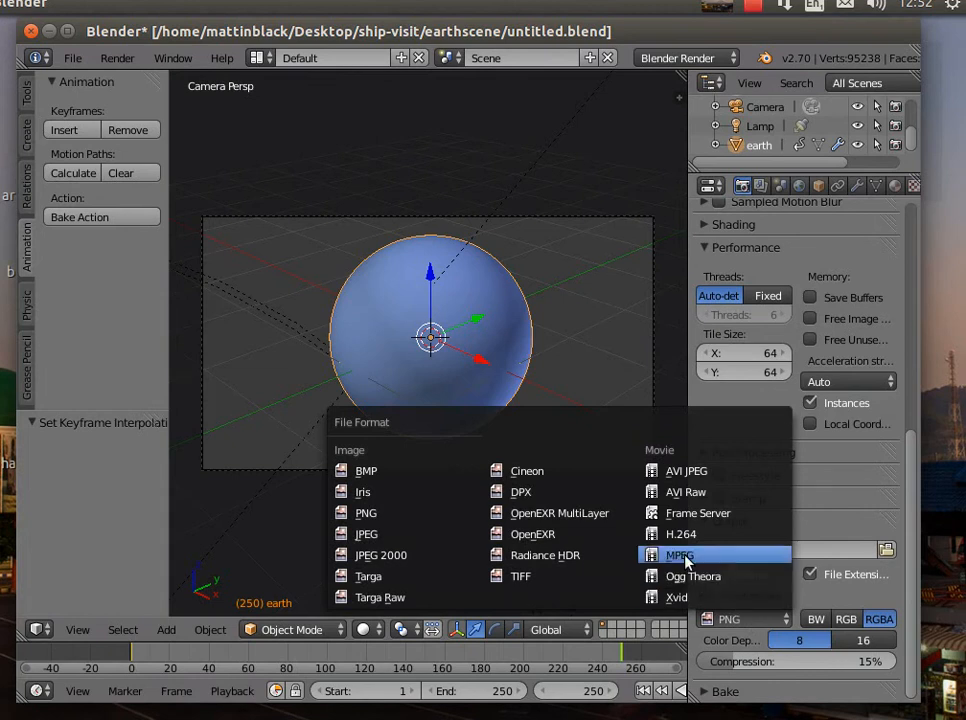
pyautogui.click(680, 598)
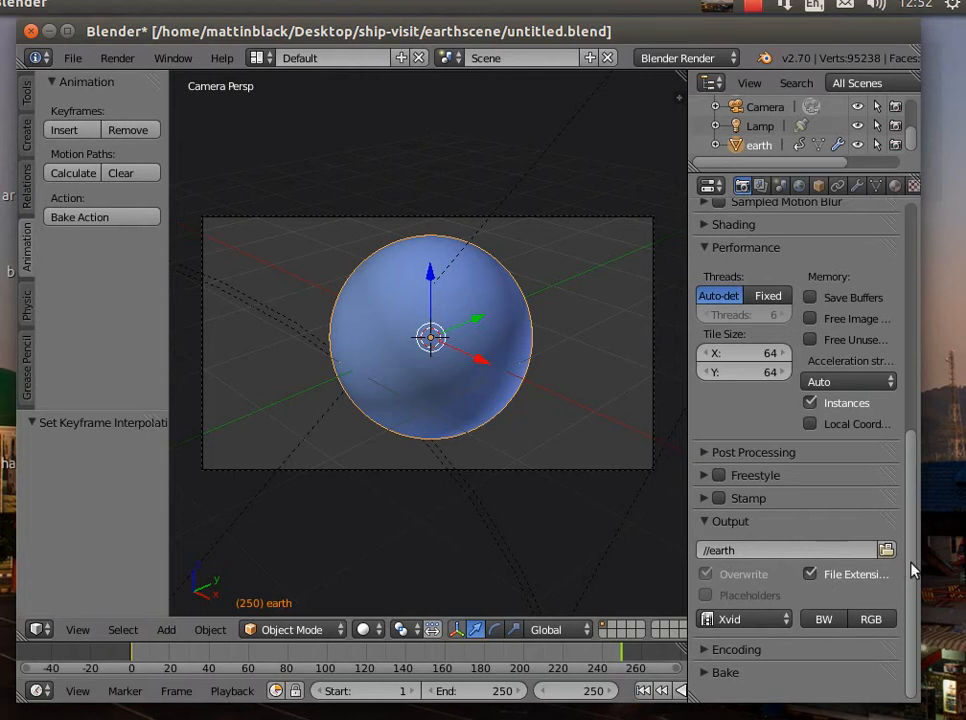
pyautogui.click(729, 619)
# Start rendering the full animation of the rotating earth
pyautogui.moveTo(910, 620); pyautogui.dragTo(891, 319)
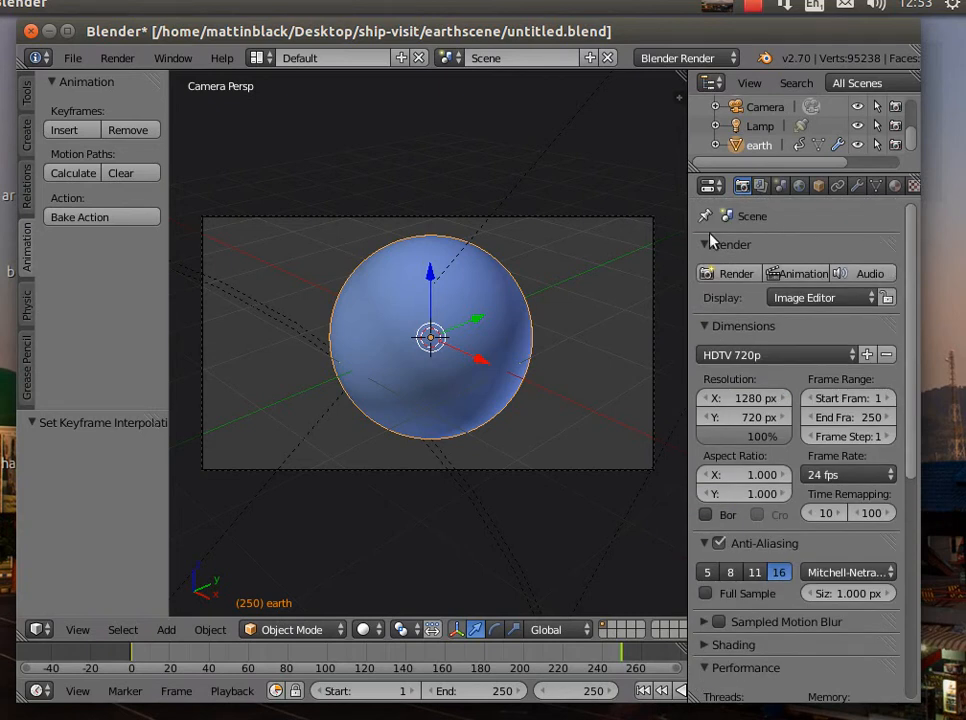
pyautogui.click(117, 58)
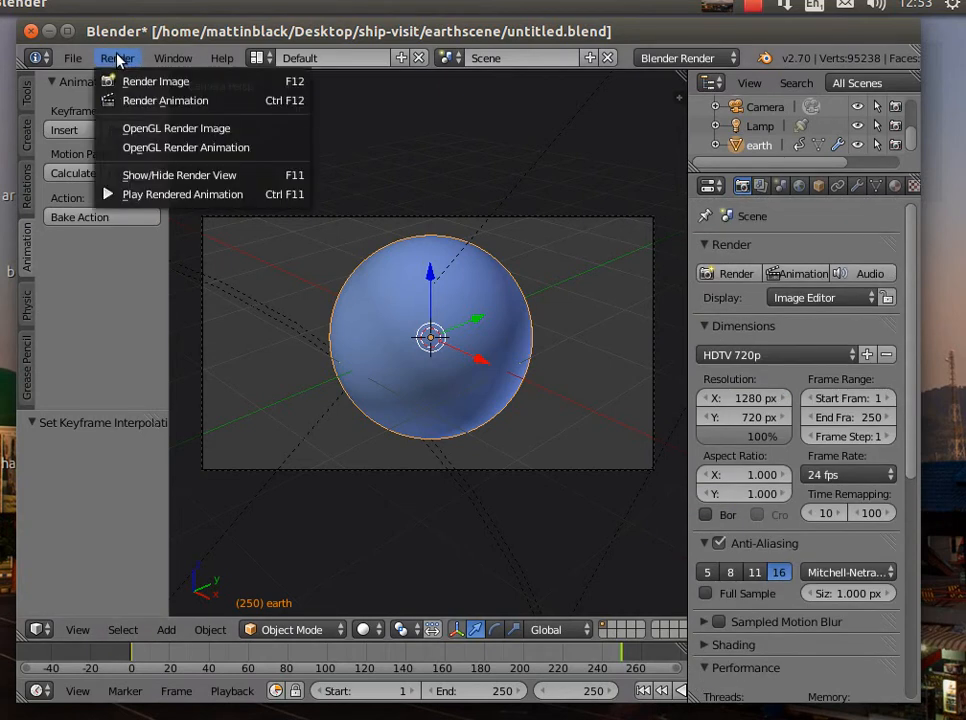
pyautogui.click(148, 100)
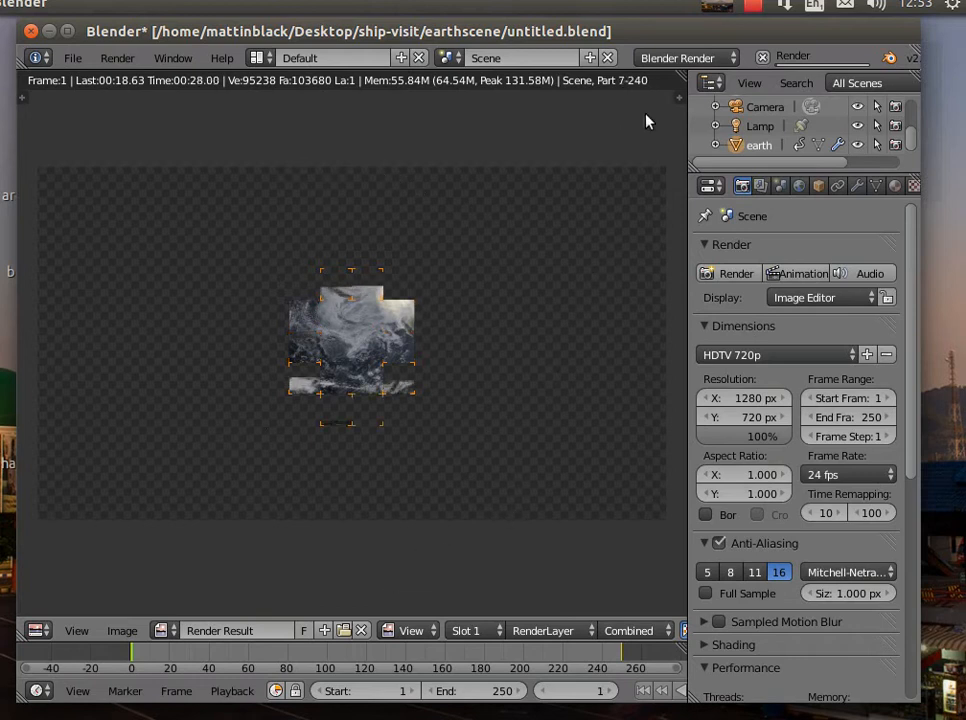
pyautogui.click(757, 12)
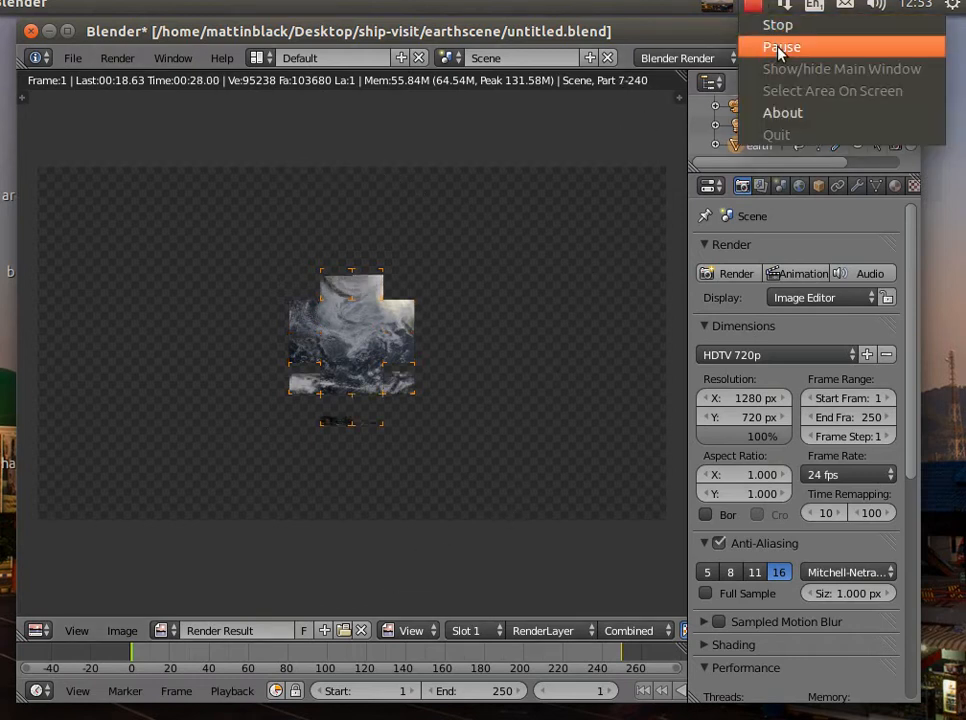
pyautogui.click(766, 45)
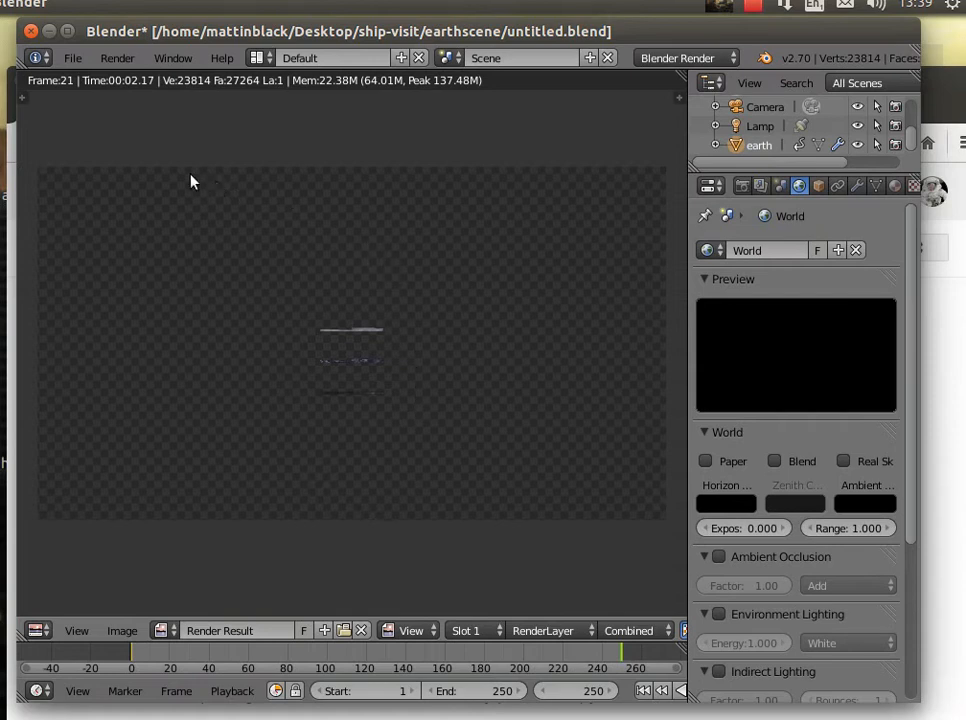
# Play back the rendered earth animation and close the playback window
pyautogui.click(117, 58)
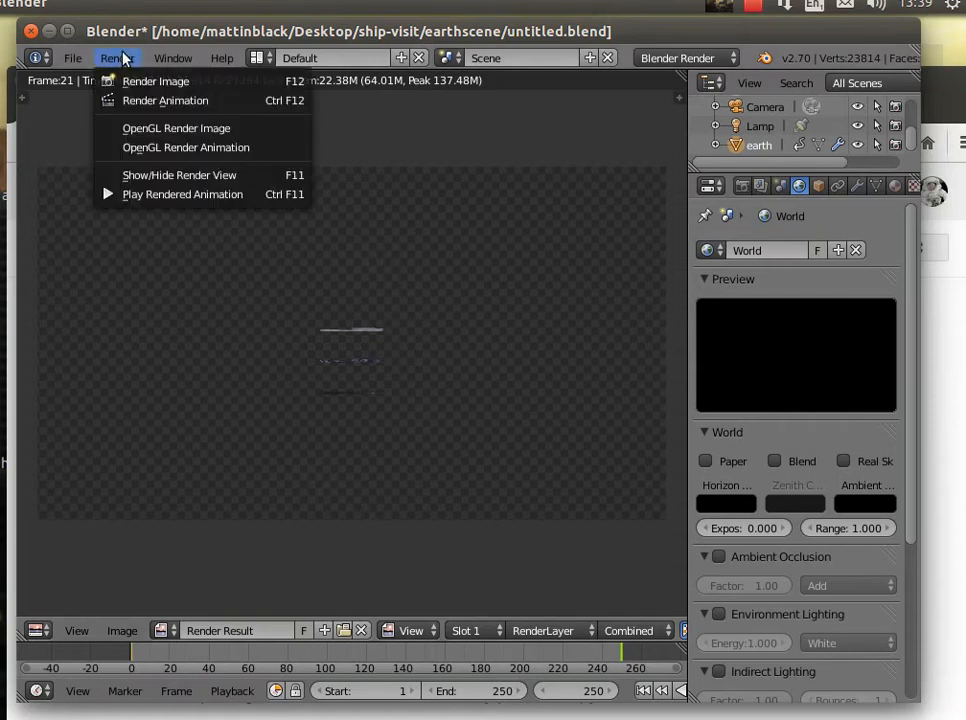
pyautogui.click(178, 194)
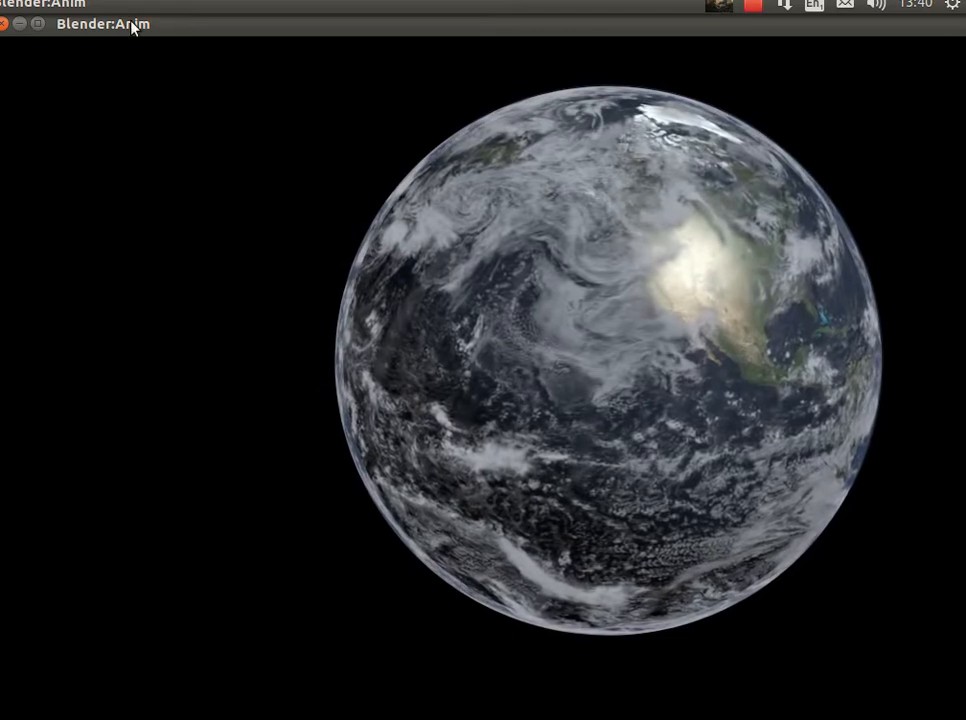
pyautogui.click(4, 24)
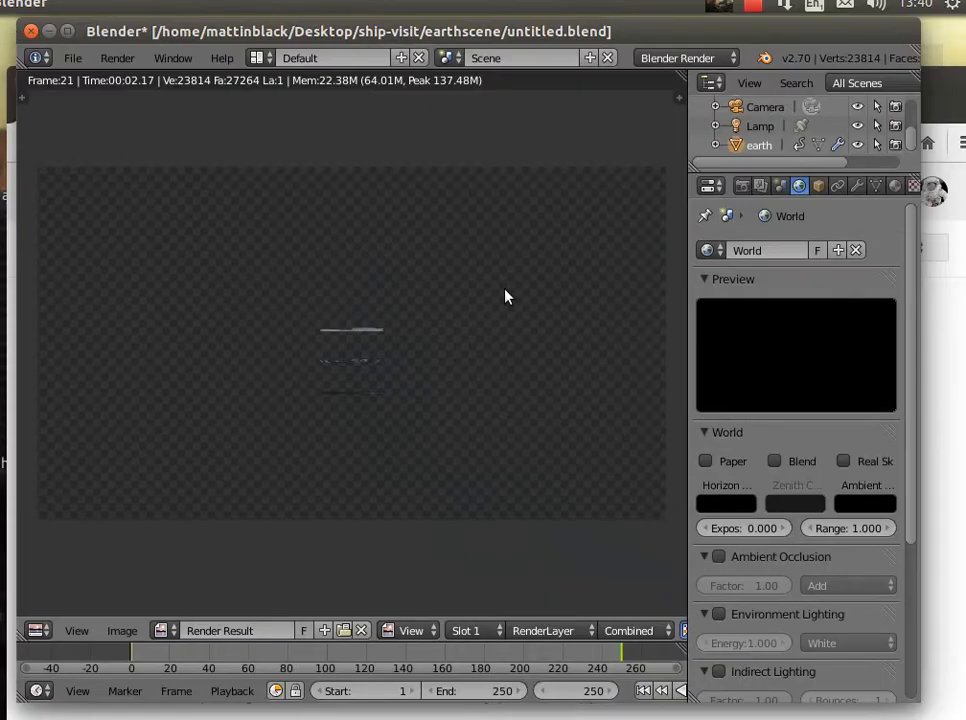
# Hide the render result to return to the 3D View and leave the camera perspective
pyautogui.click(172, 60)
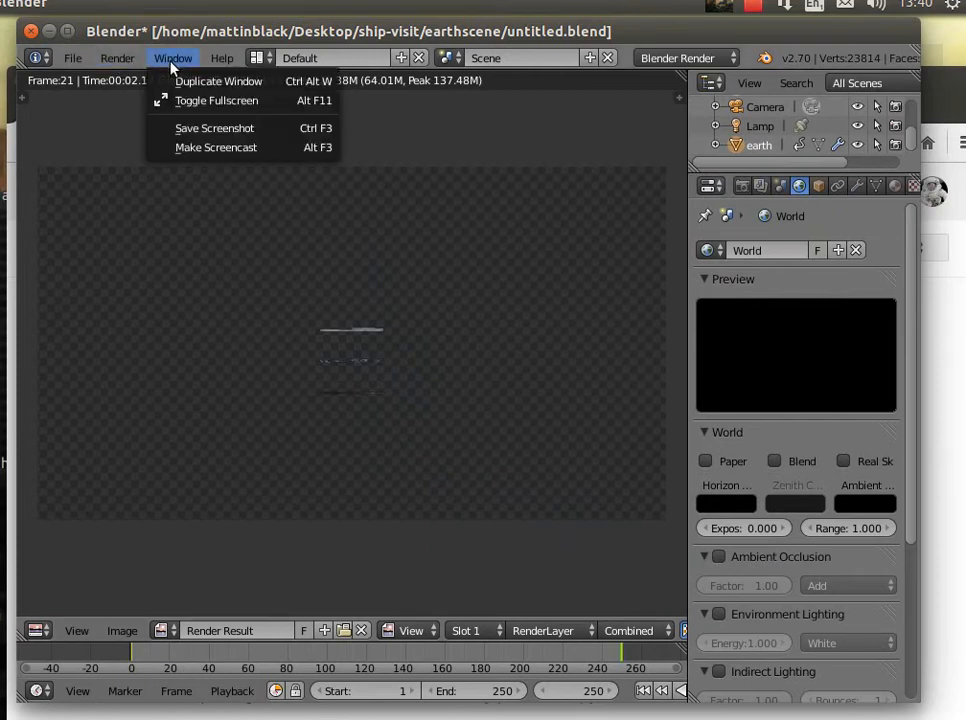
pyautogui.moveTo(124, 59)
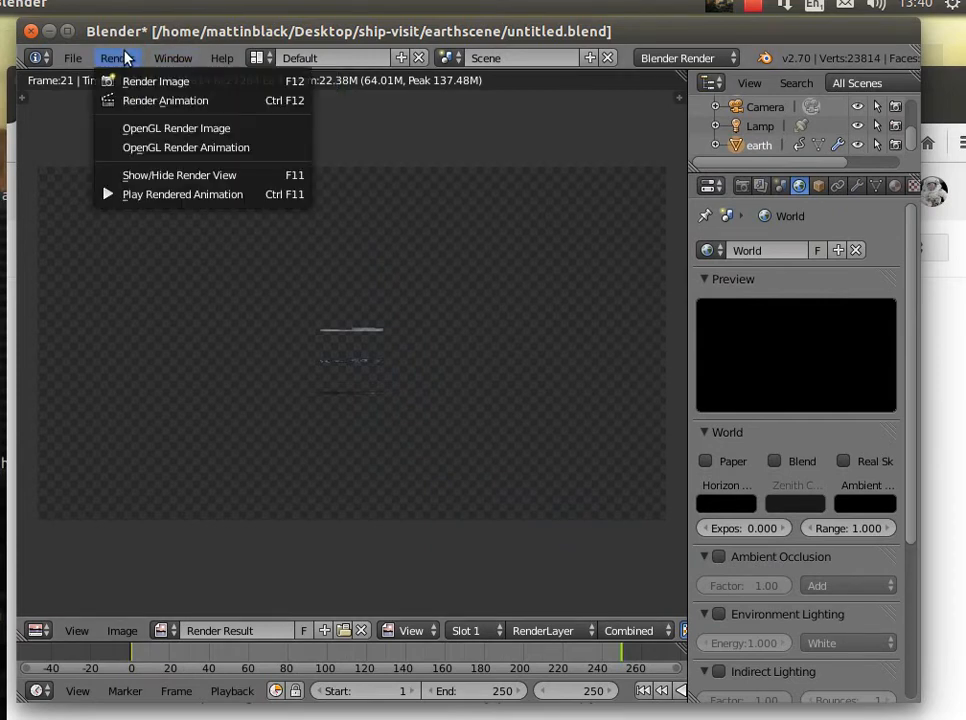
pyautogui.click(172, 178)
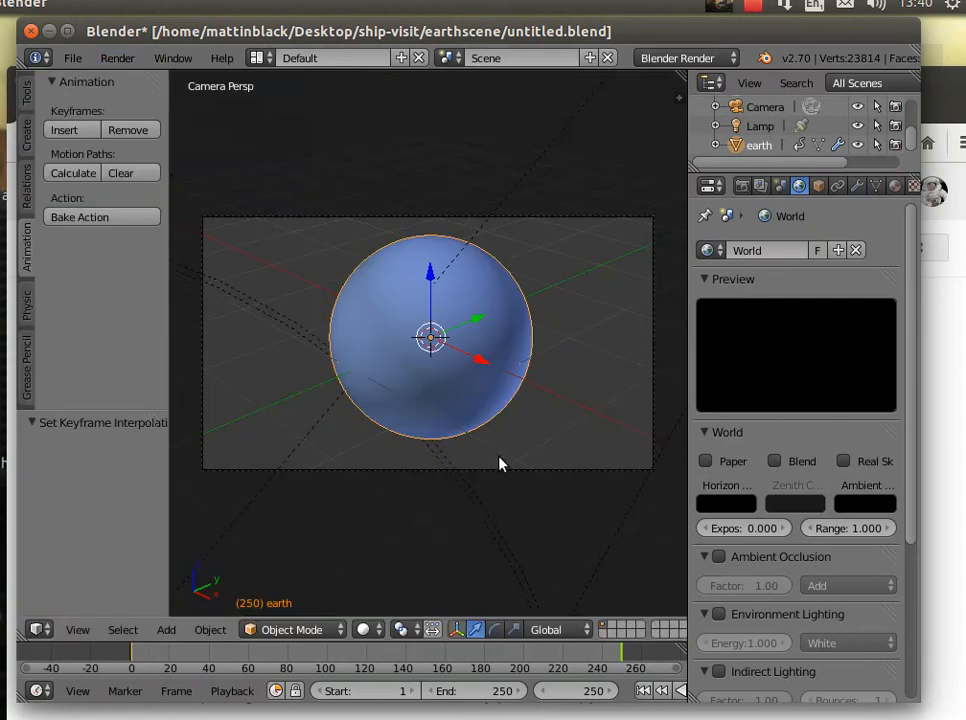
pyautogui.scroll(-3, 500, 455)
pyautogui.scroll(4, 499, 457)
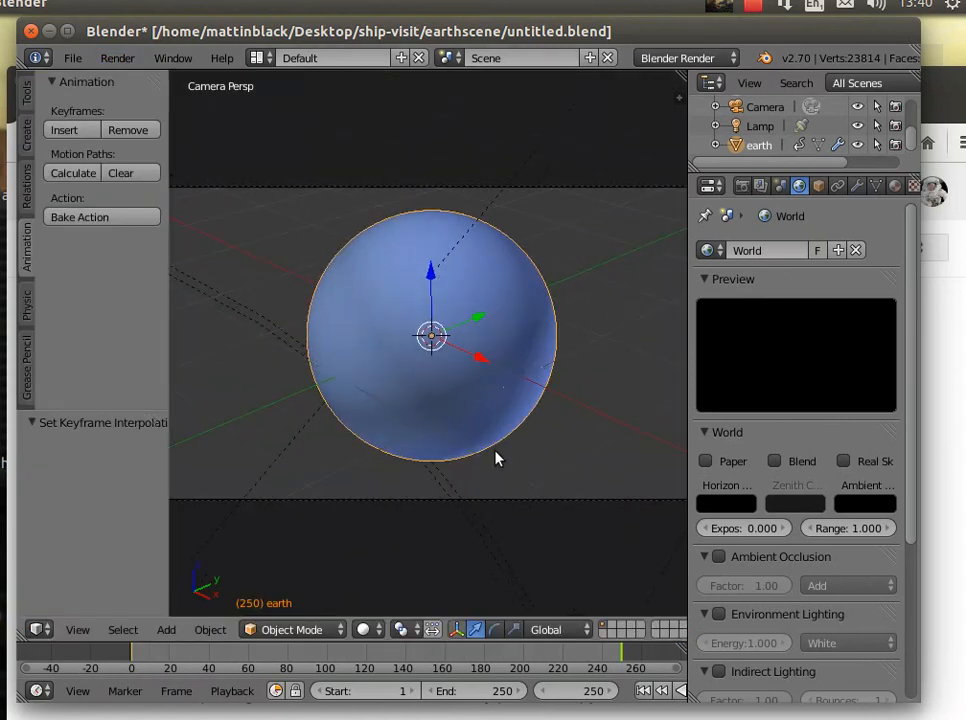
pyautogui.moveTo(416, 491); pyautogui.dragTo(493, 518, button='middle')
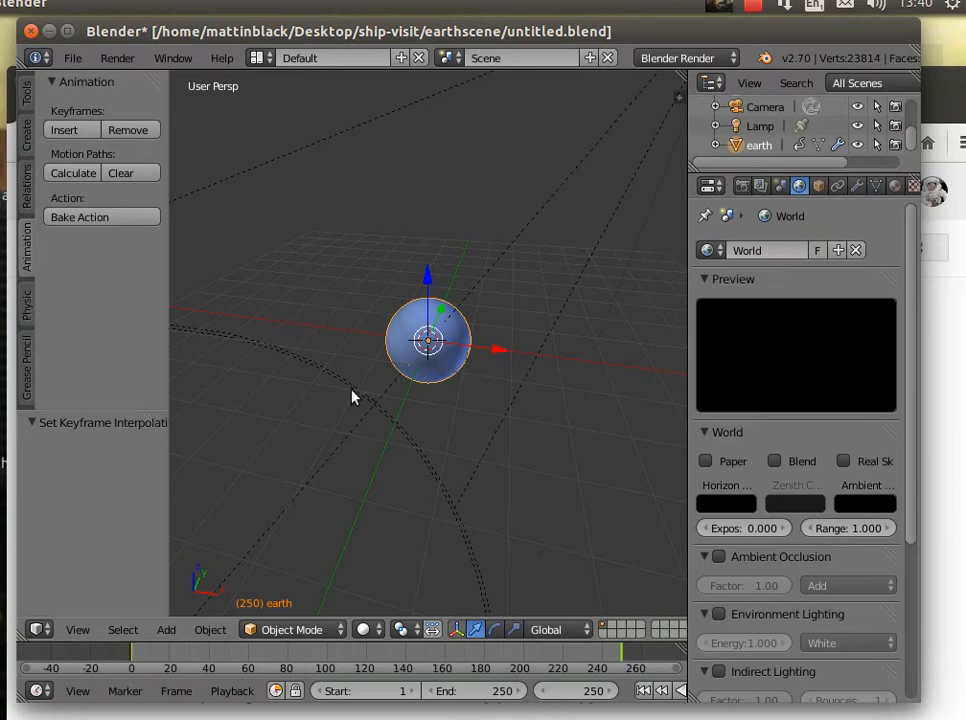
pyautogui.click(62, 128)
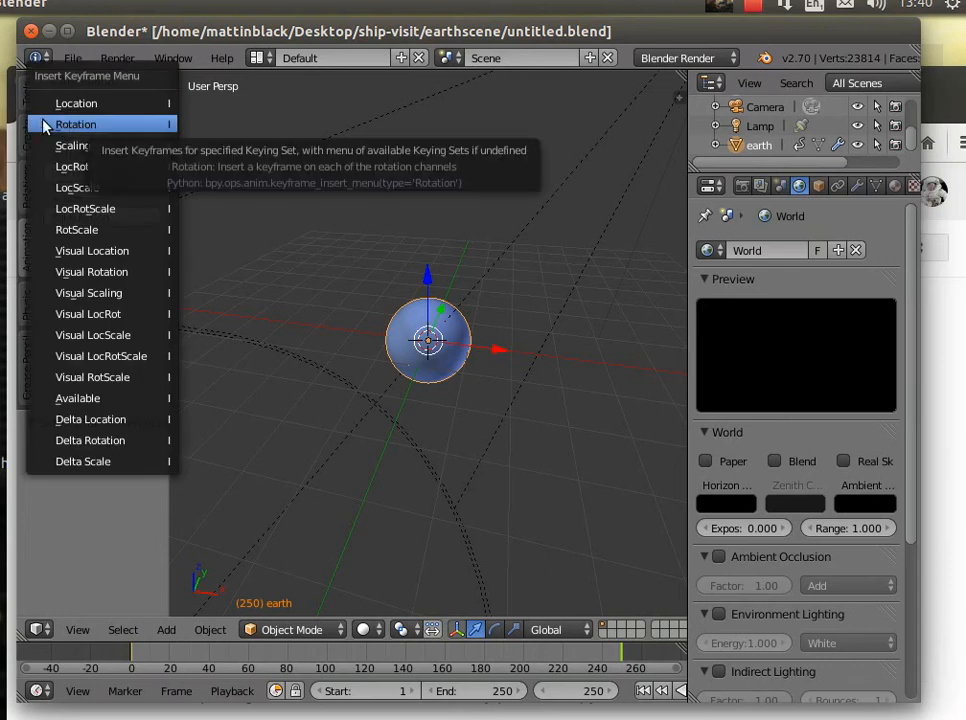
pyautogui.click(44, 124)
pyautogui.click(278, 630)
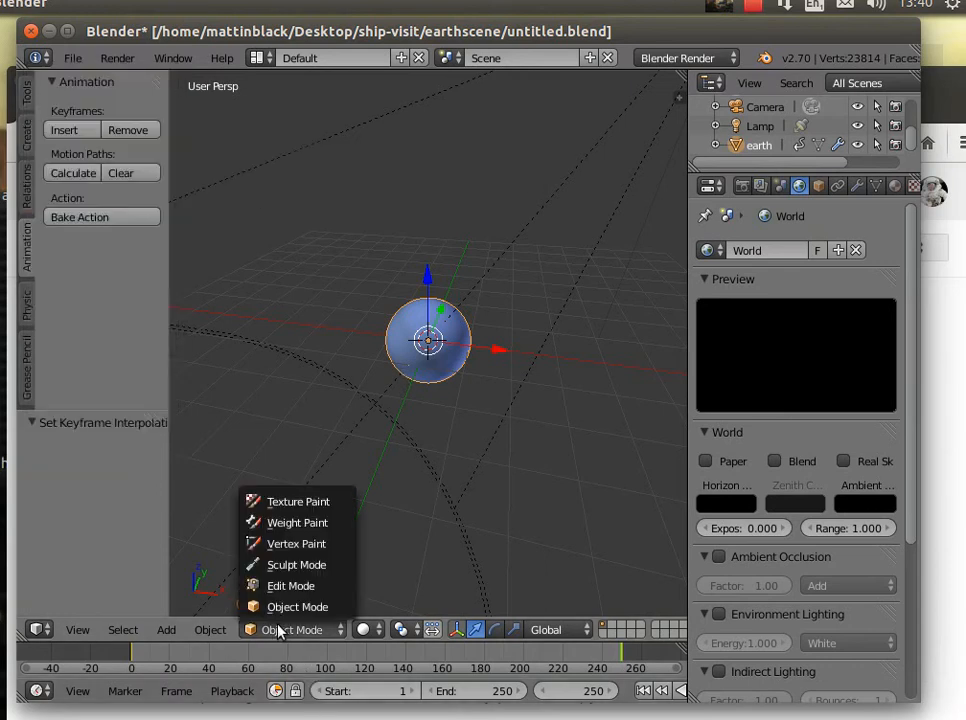
# Add a UV sphere mesh at the centre of the earth
pyautogui.click(166, 629)
pyautogui.moveTo(205, 607)
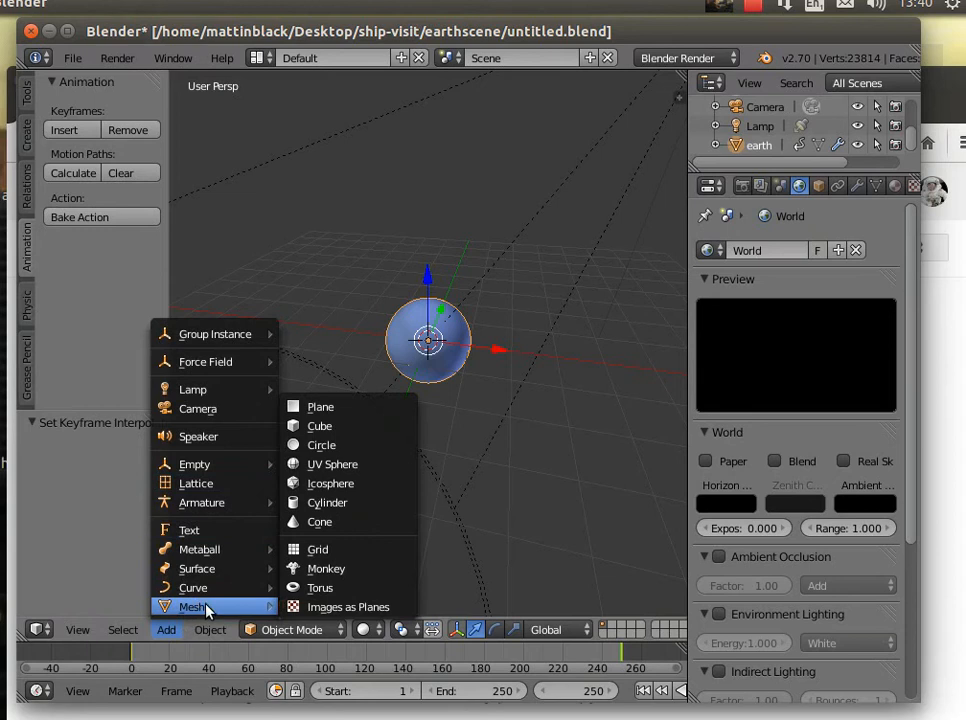
pyautogui.click(334, 465)
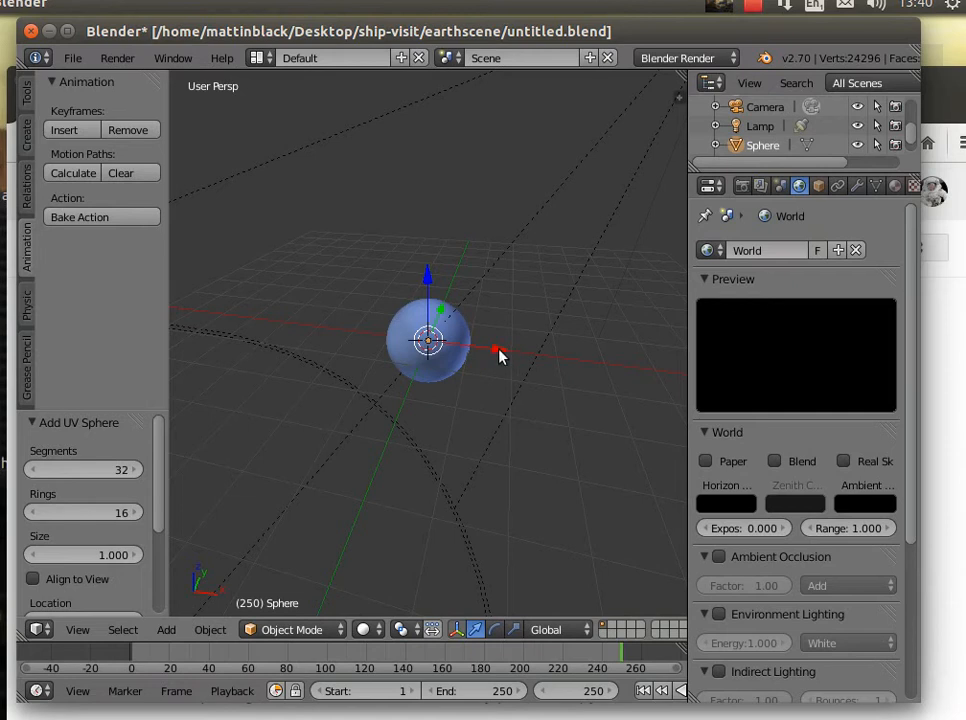
# Move the new sphere about -2.17 along the X axis and scale it down to about 0.25
pyautogui.hotkey('shift', 'd')
pyautogui.press('x')
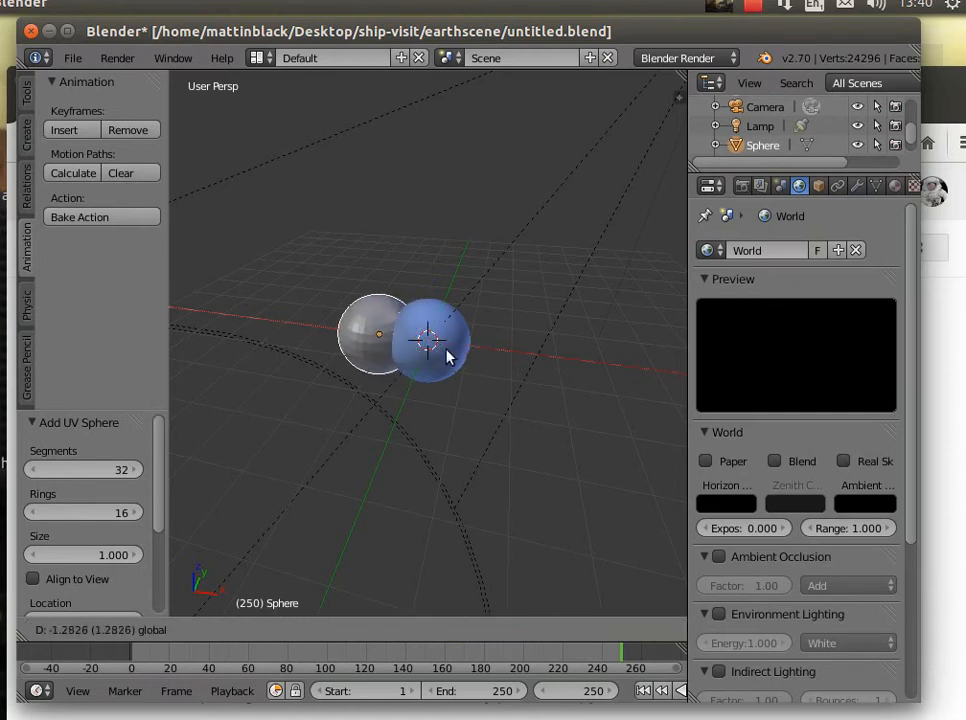
pyautogui.click(407, 465)
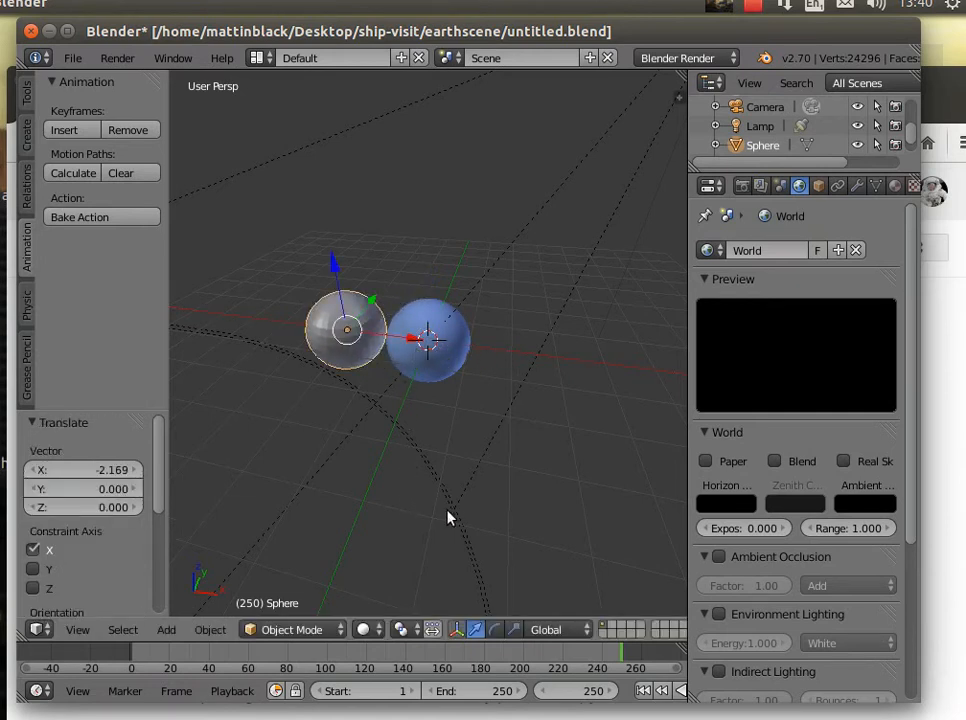
pyautogui.press('s')
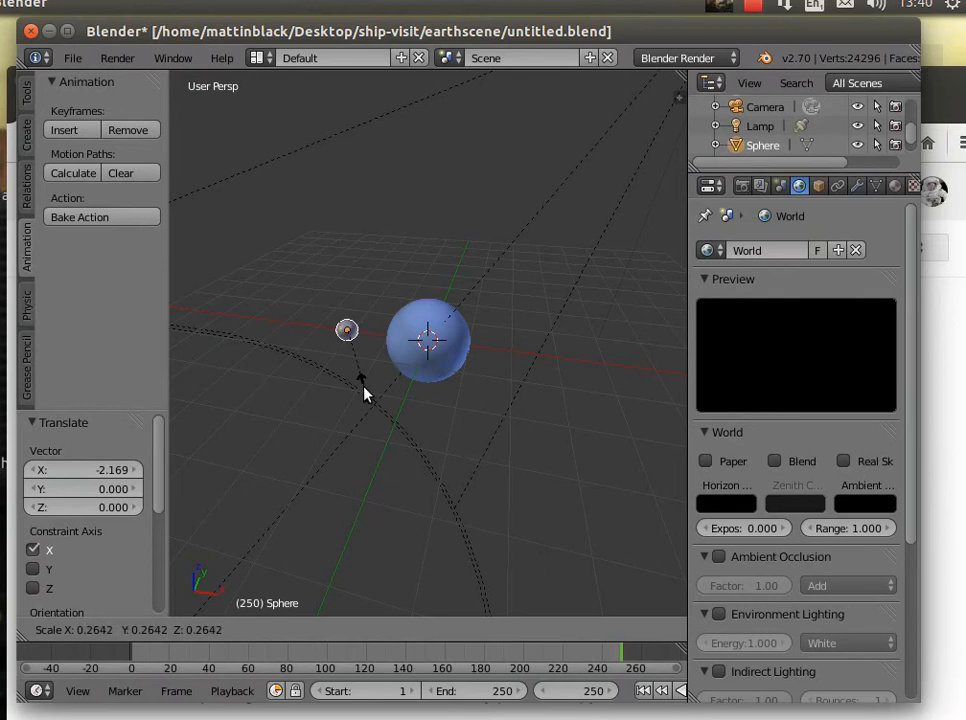
pyautogui.click(363, 391)
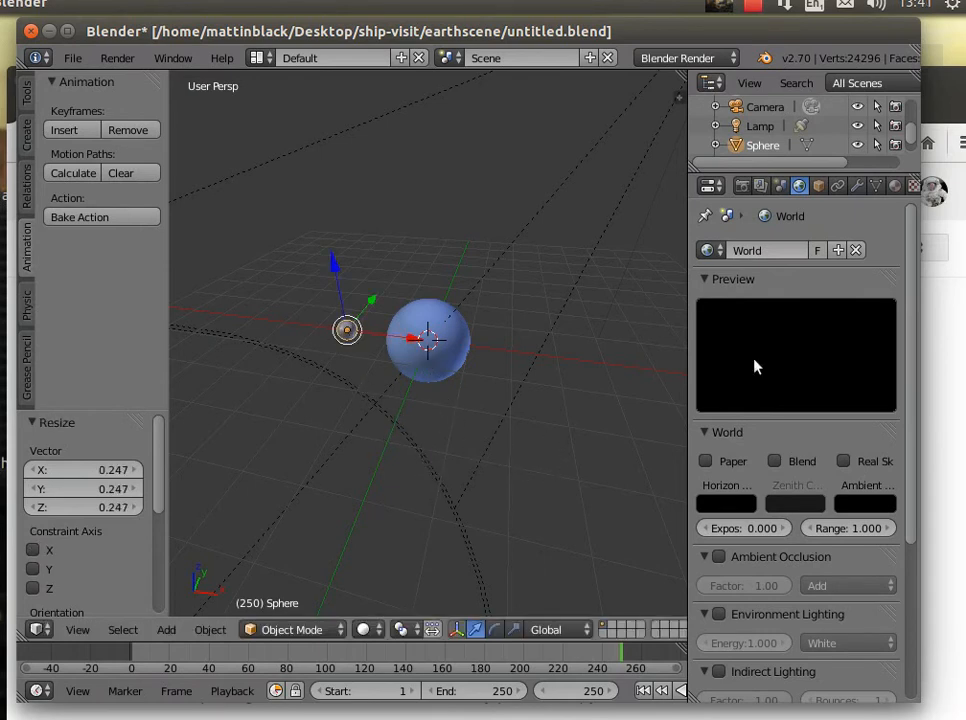
# Add a Subdivision Surface modifier to the small sphere and set its view subdivisions to 2
pyautogui.click(857, 187)
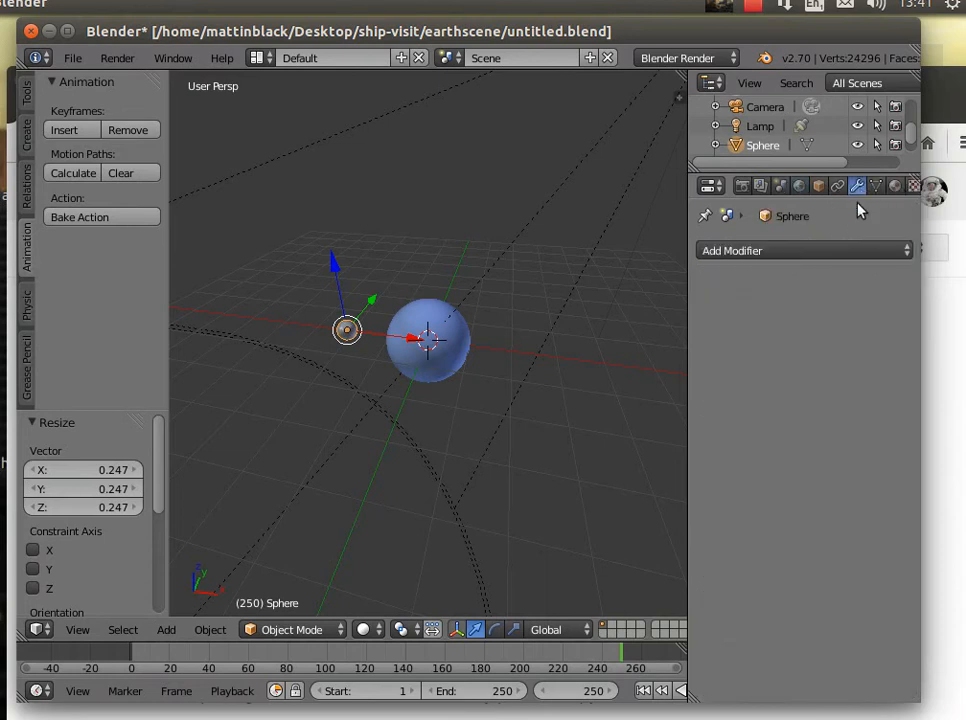
pyautogui.click(781, 251)
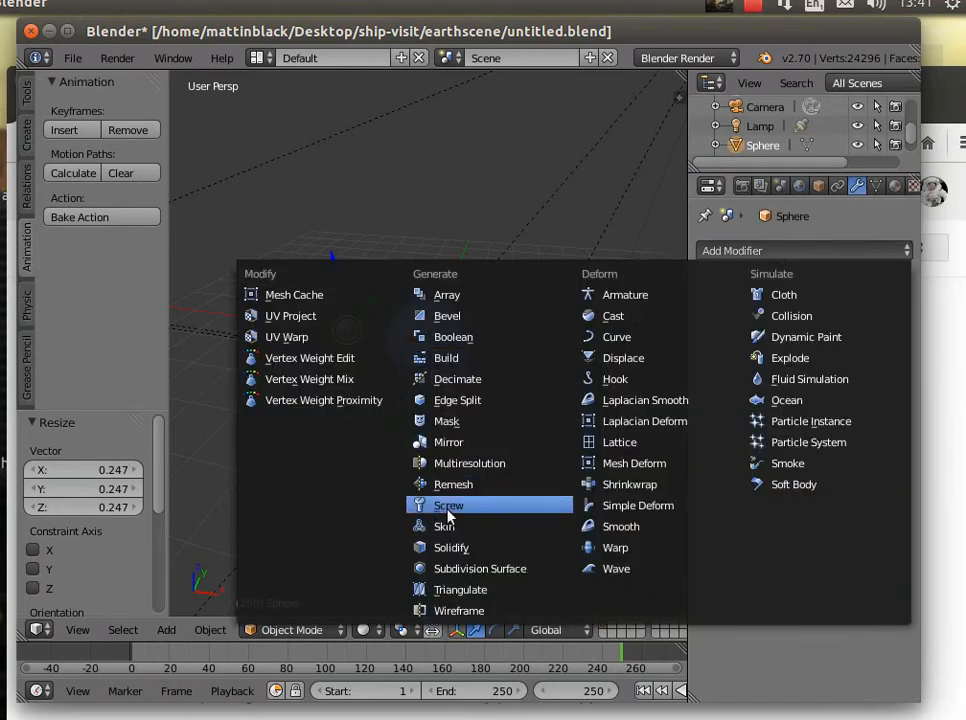
pyautogui.click(455, 567)
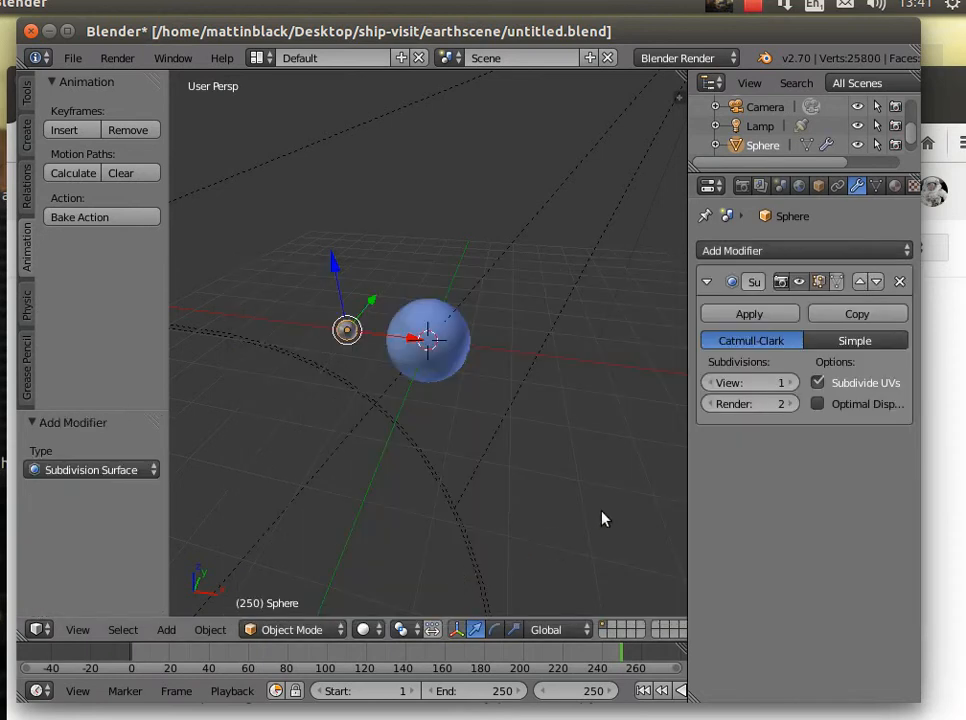
pyautogui.click(792, 383)
# Switch to Firefox and show only large image results for the moon map search
pyautogui.click(932, 82)
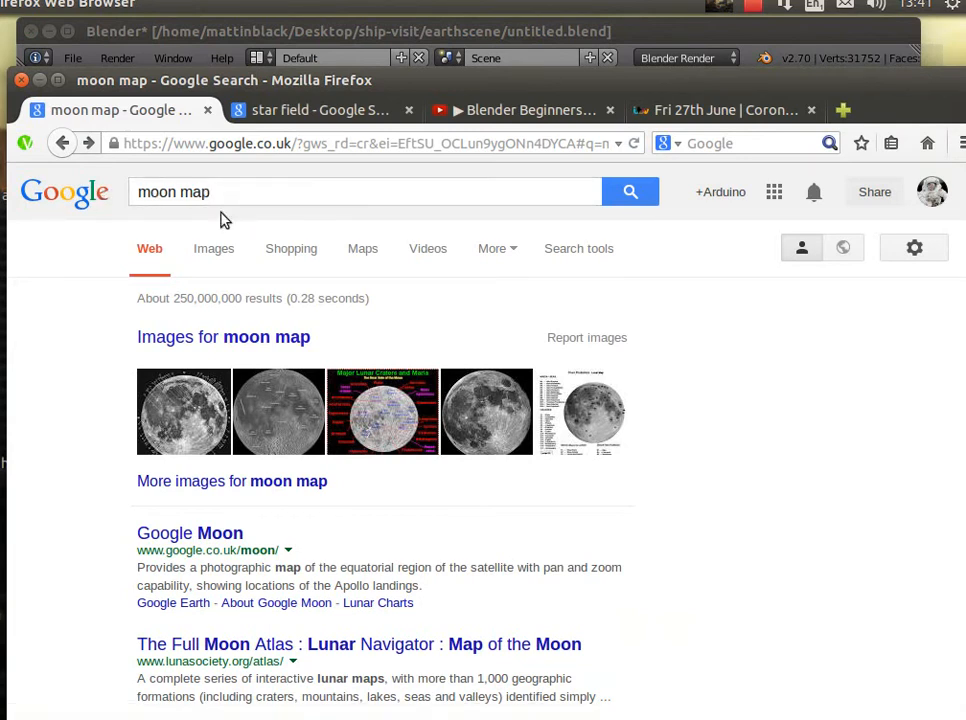
pyautogui.click(212, 252)
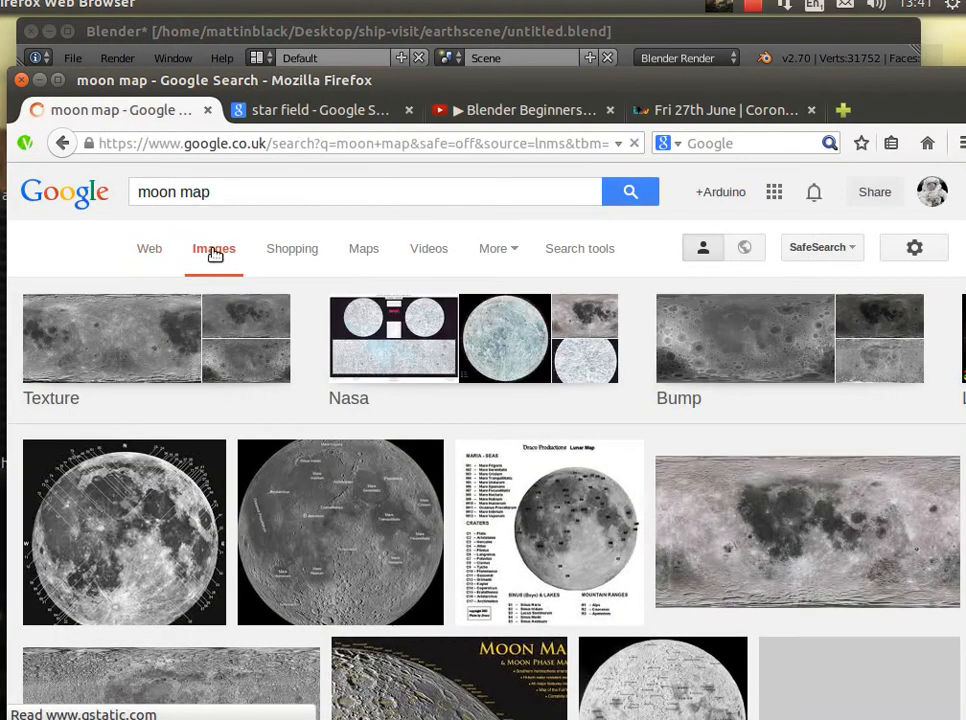
pyautogui.click(606, 252)
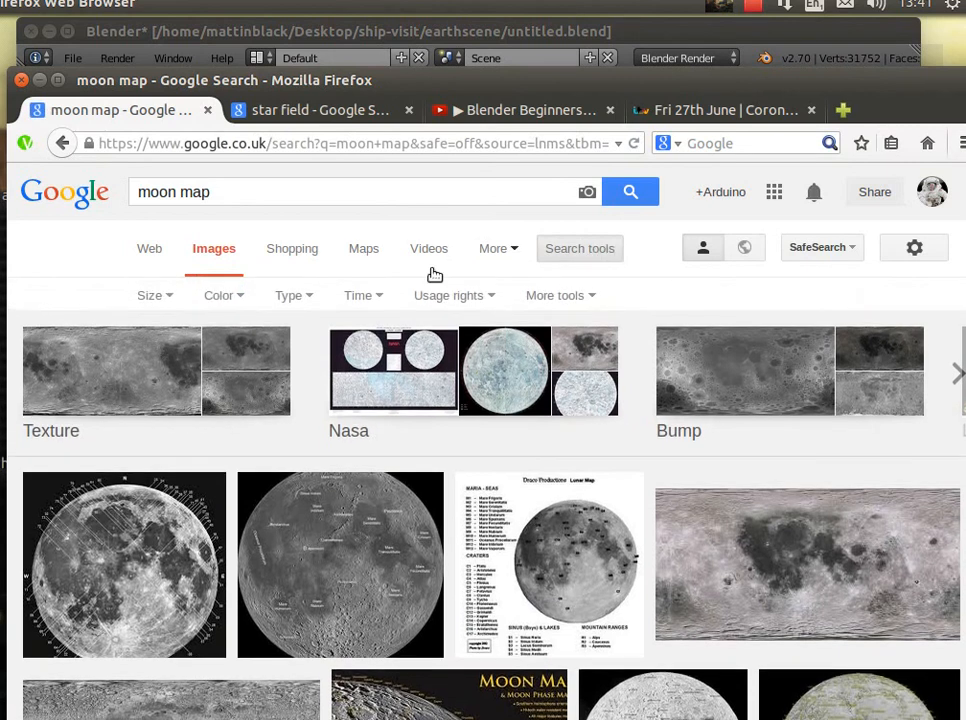
pyautogui.click(147, 302)
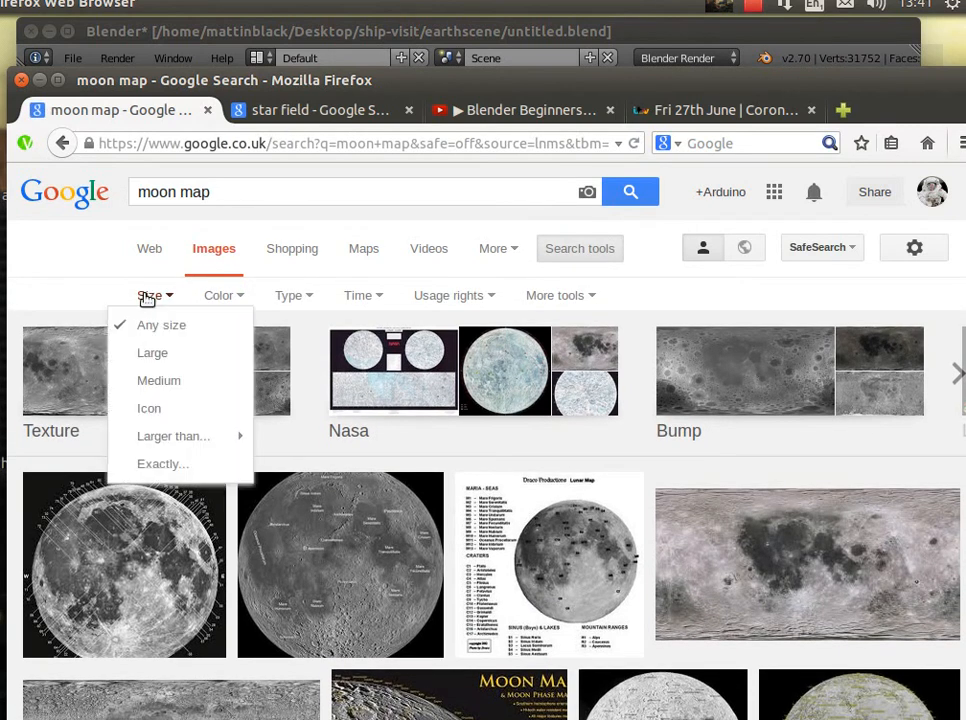
pyautogui.click(150, 353)
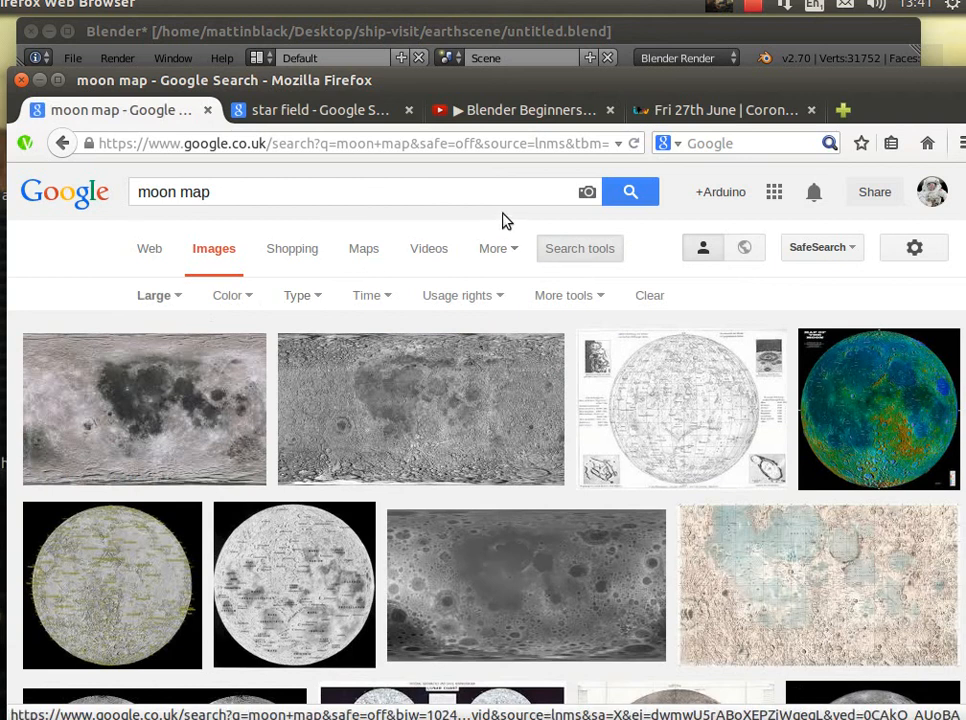
# Open the preview of the 8192 × 4096 flat moon surface map from laps.noaa.gov in the image results
pyautogui.scroll(-1, 504, 222)
pyautogui.scroll(-1, 506, 226)
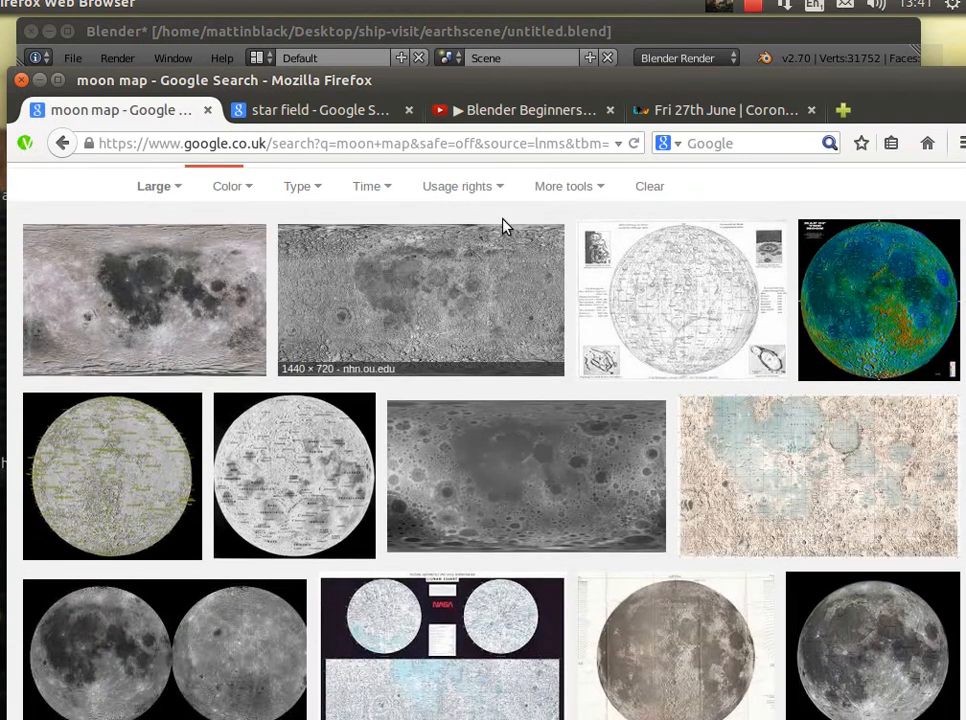
pyautogui.click(151, 309)
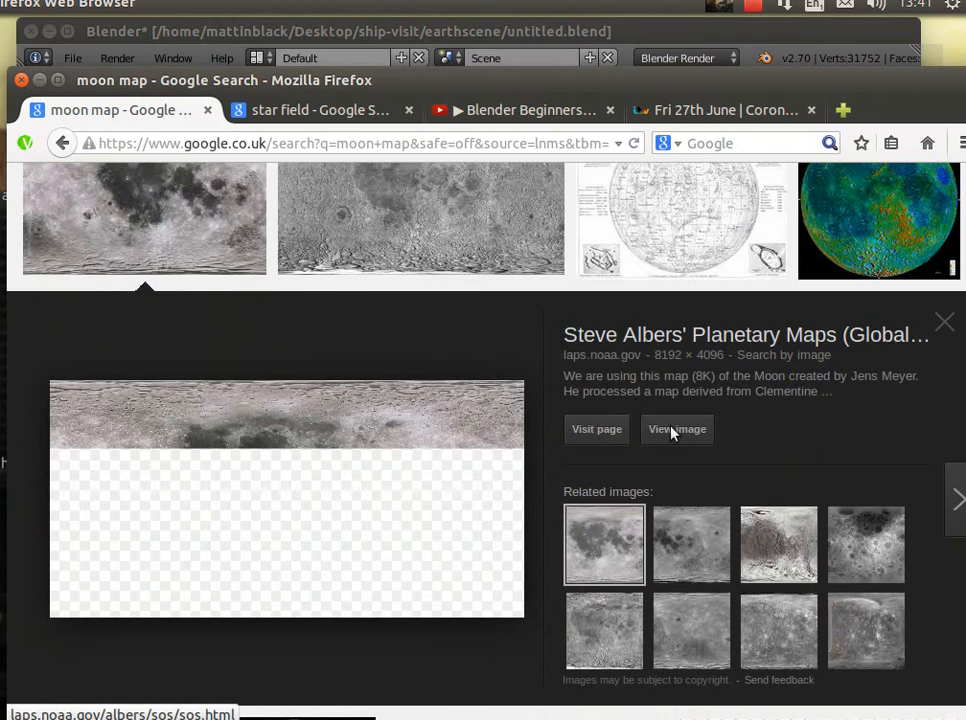
# Open the moon map at full size and copy the image
pyautogui.click(673, 430)
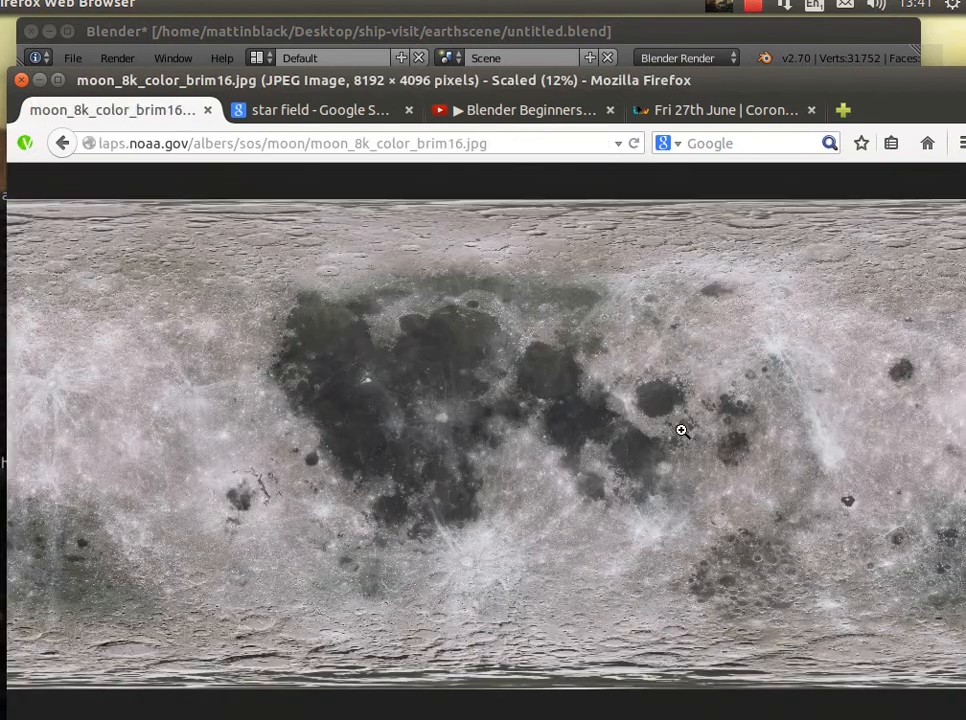
pyautogui.rightClick(530, 412)
pyautogui.click(560, 427)
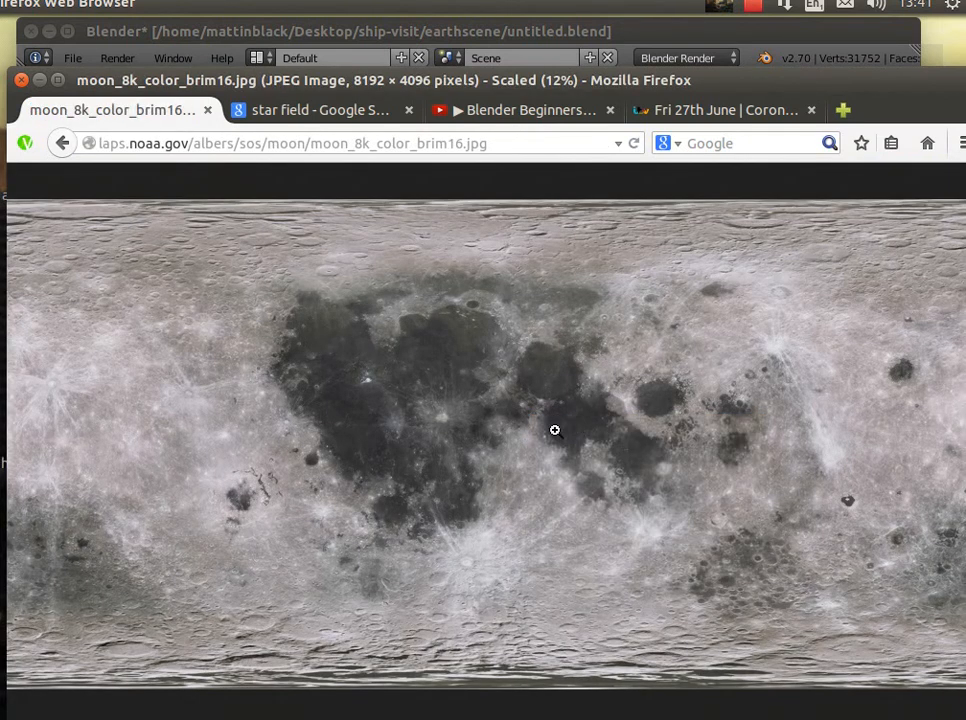
# Switch to GIMP and create a new image from the copied moon map
pyautogui.moveTo(22, 468)
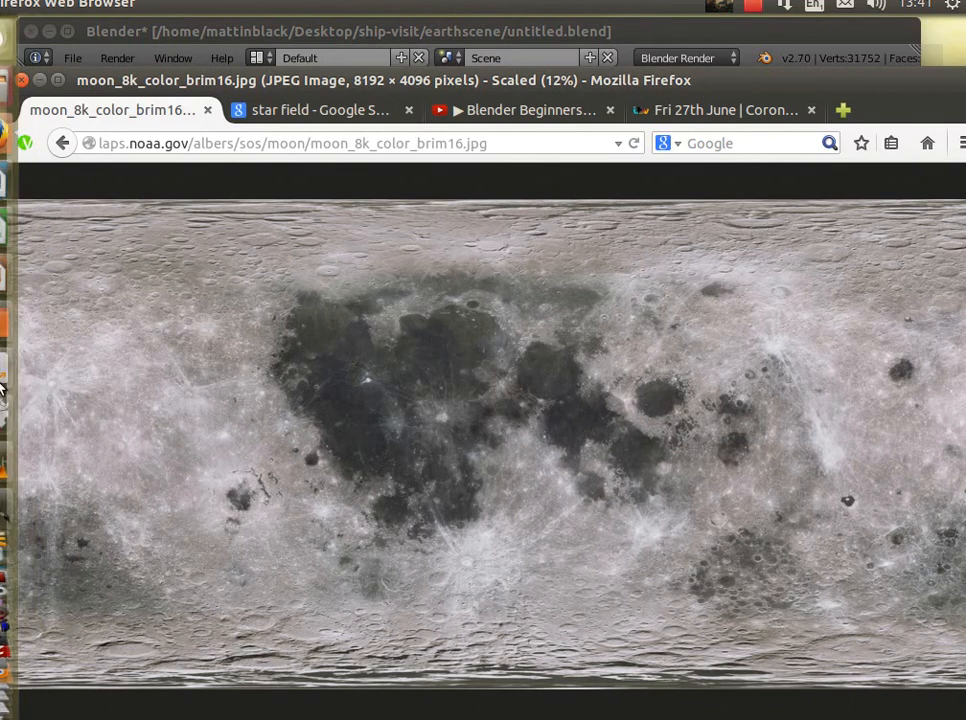
pyautogui.moveTo(20, 417)
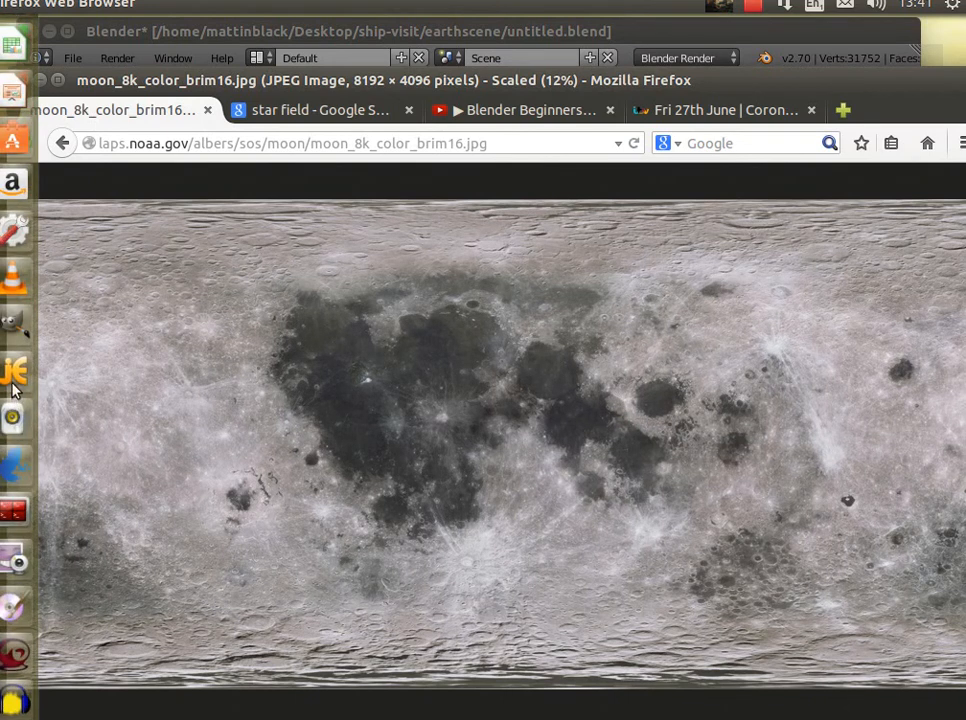
pyautogui.click(12, 322)
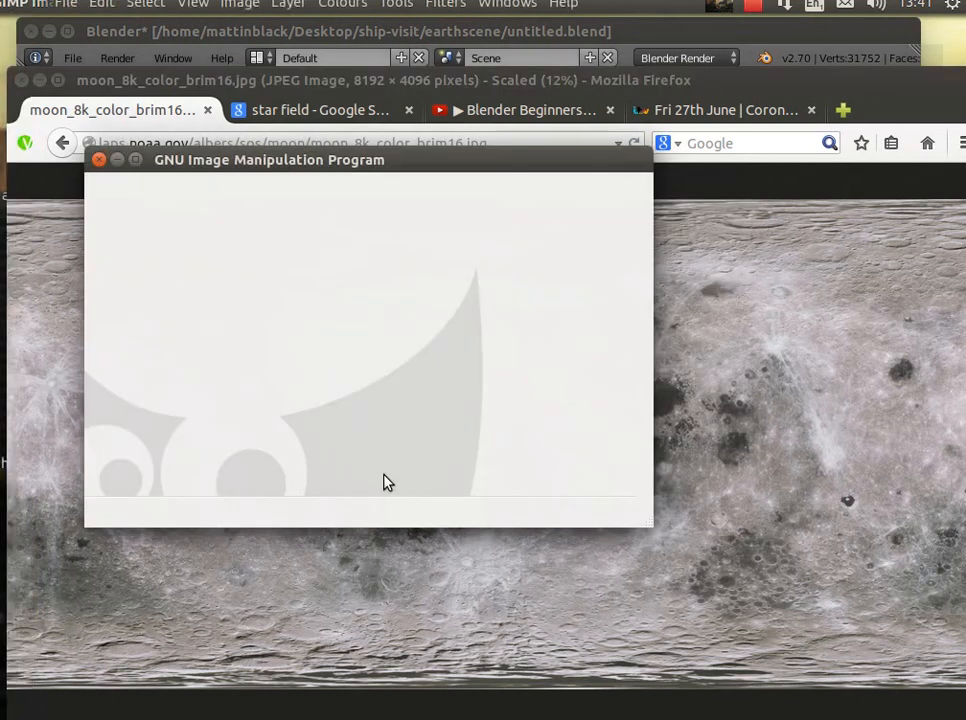
pyautogui.moveTo(333, 172); pyautogui.dragTo(386, 240)
pyautogui.rightClick(323, 333)
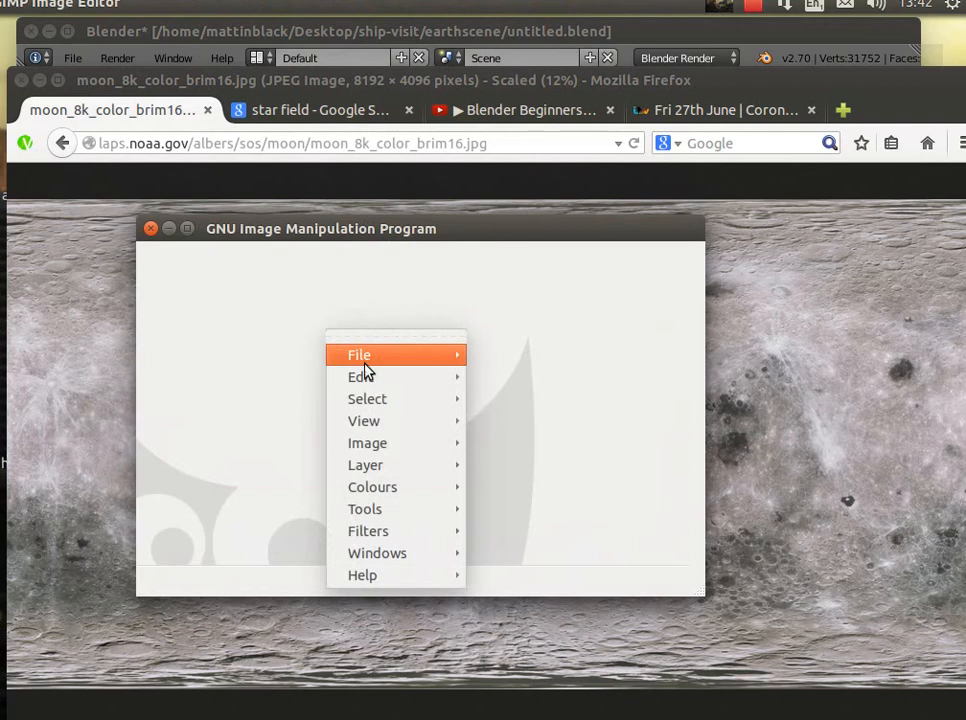
pyautogui.moveTo(368, 382)
pyautogui.click(524, 392)
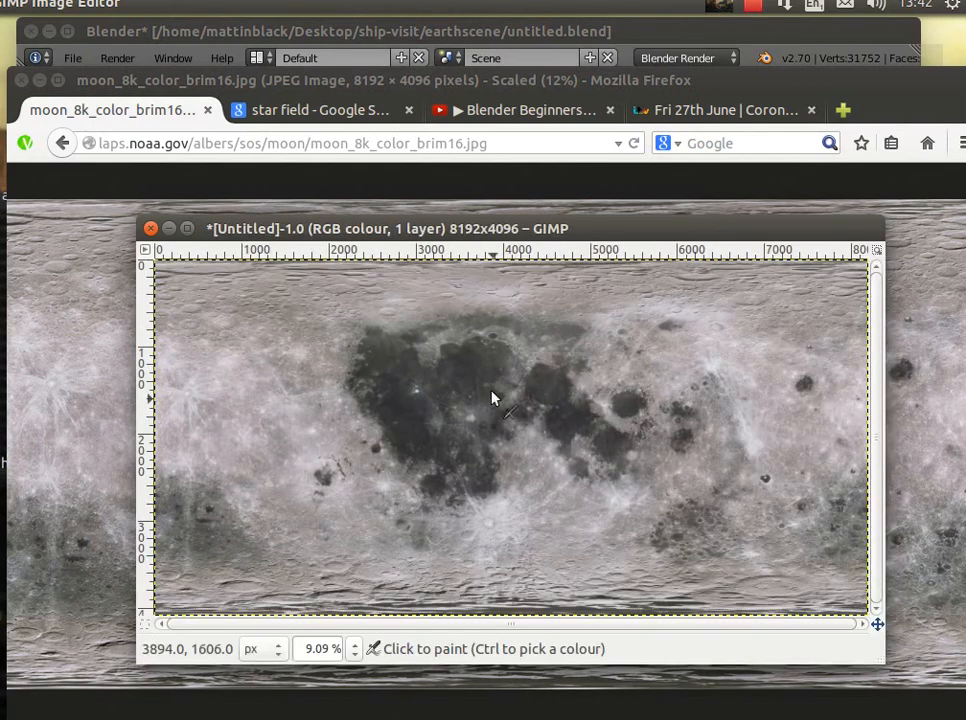
# Scale the moon map image to 2000 × 1000 pixels
pyautogui.moveTo(383, 240); pyautogui.dragTo(324, 212)
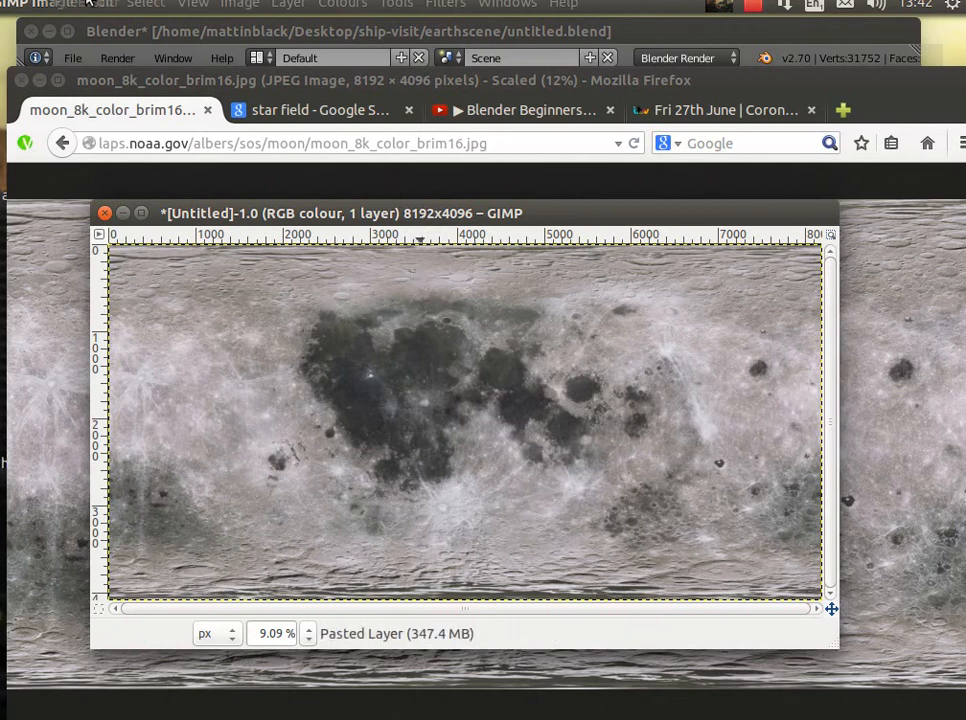
pyautogui.click(104, 5)
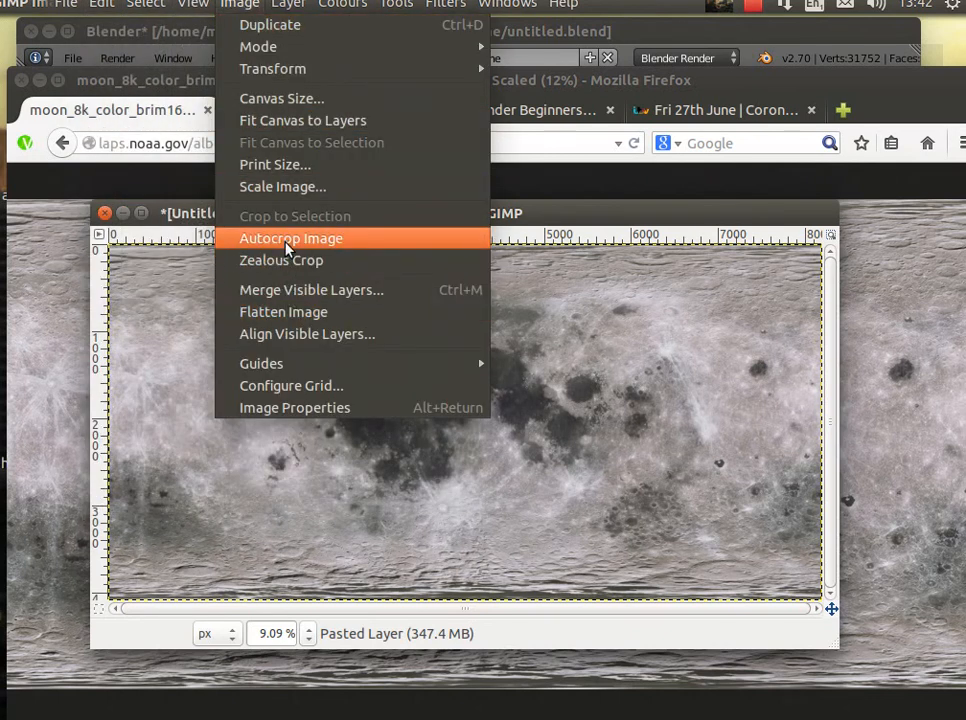
pyautogui.click(285, 187)
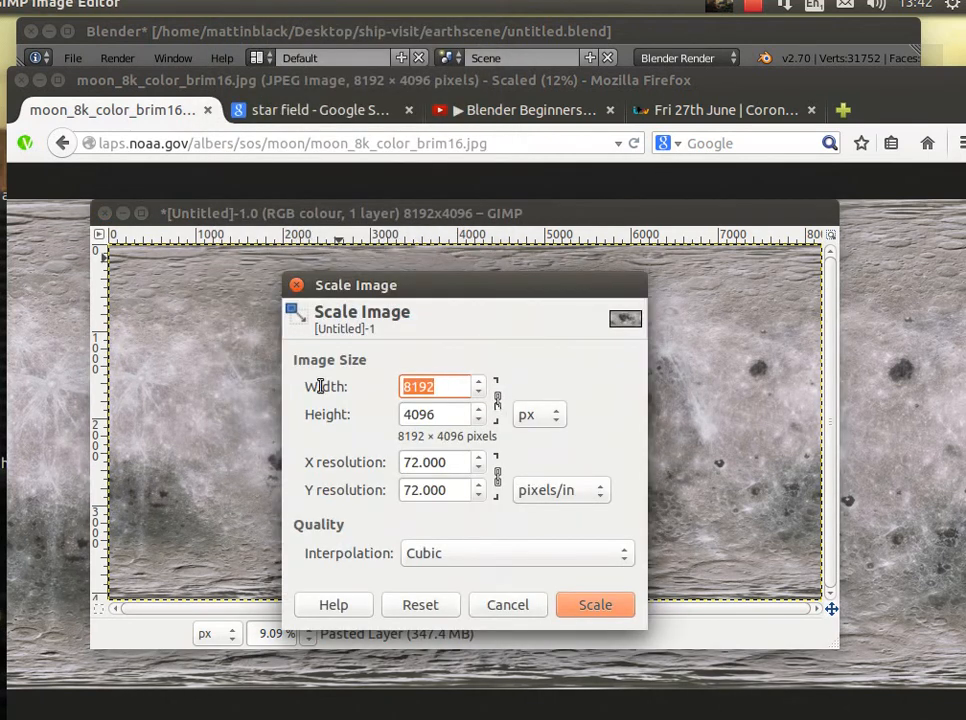
pyautogui.write('2000')
pyautogui.press('Return')
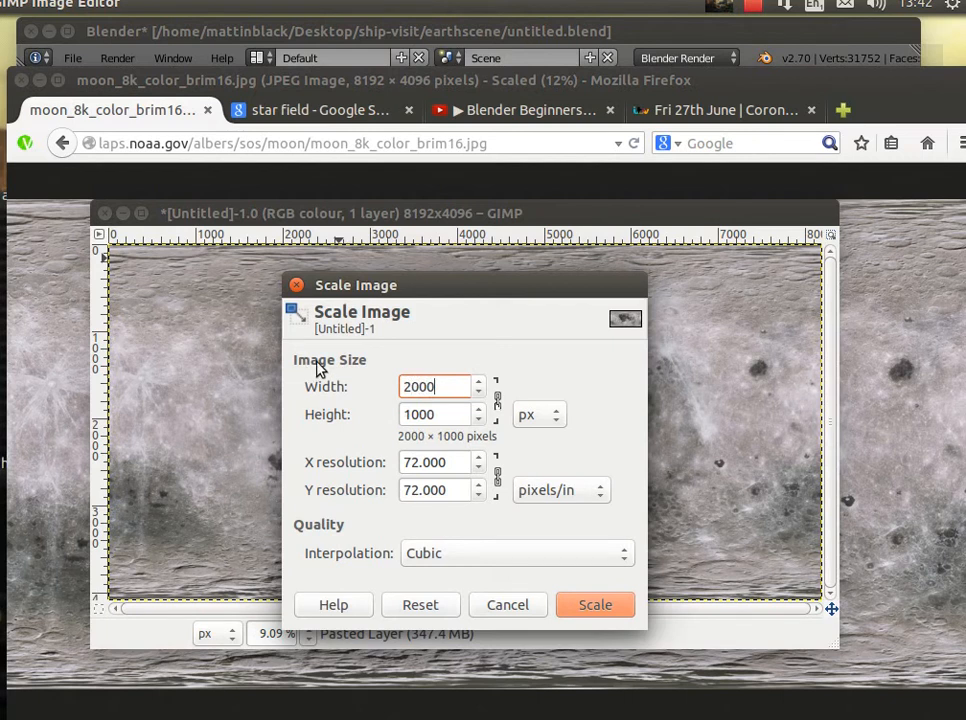
pyautogui.click(604, 612)
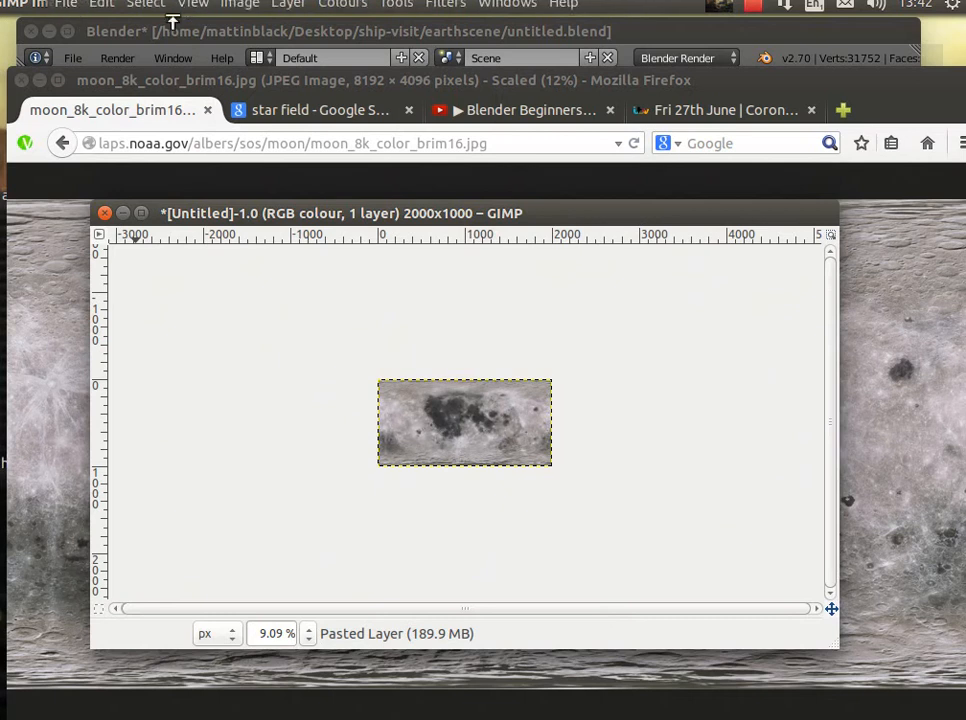
# Start exporting the scaled image and choose the ship-visit folder on the Desktop as the destination
pyautogui.click(63, 5)
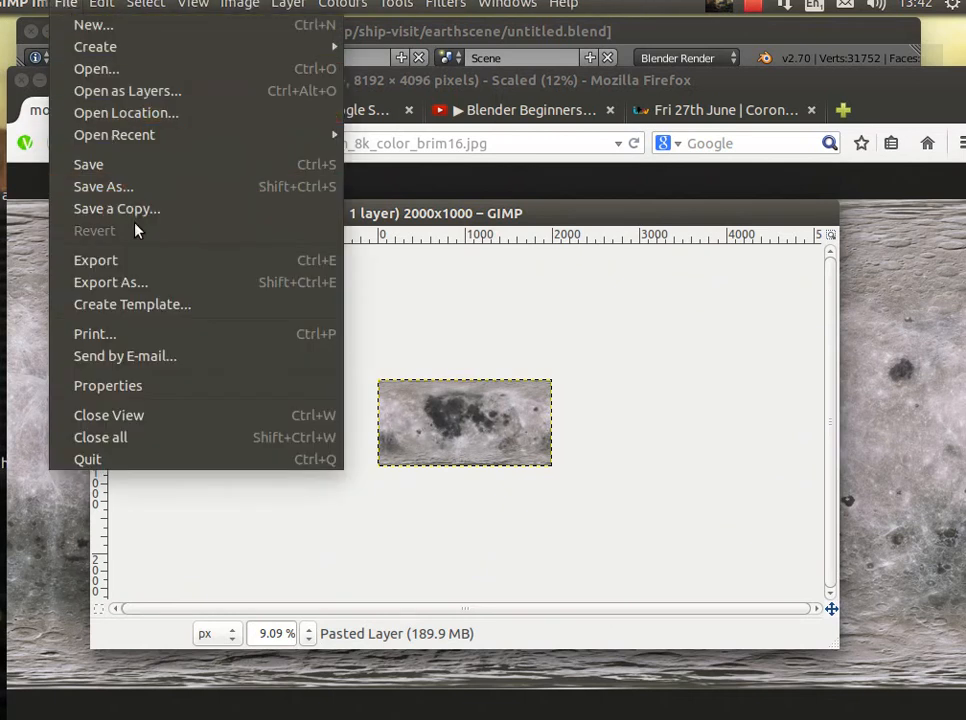
pyautogui.click(132, 282)
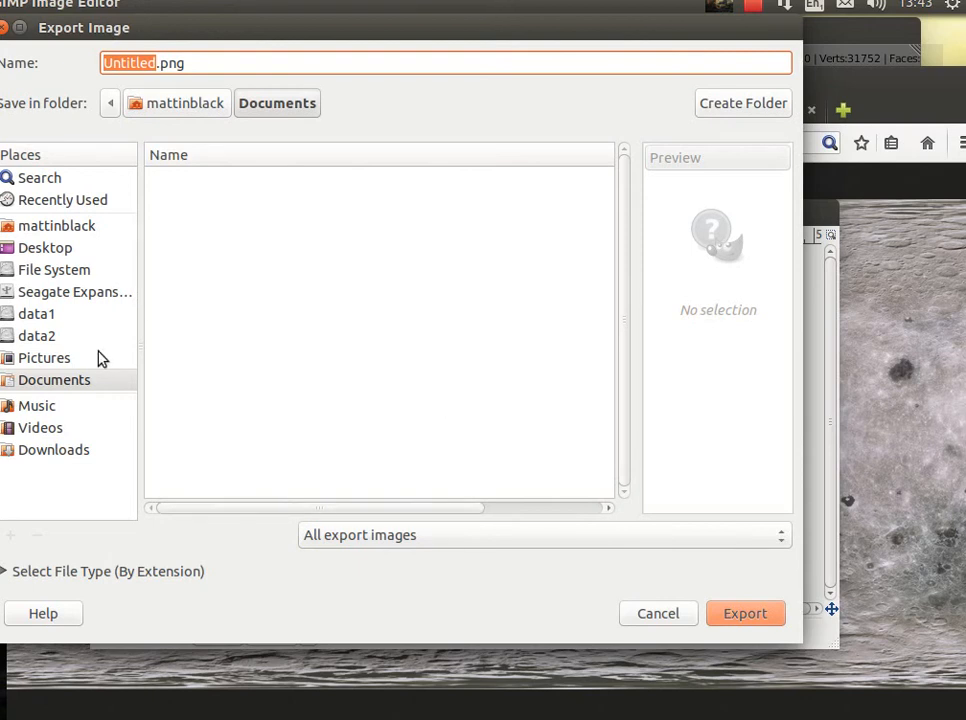
pyautogui.click(190, 104)
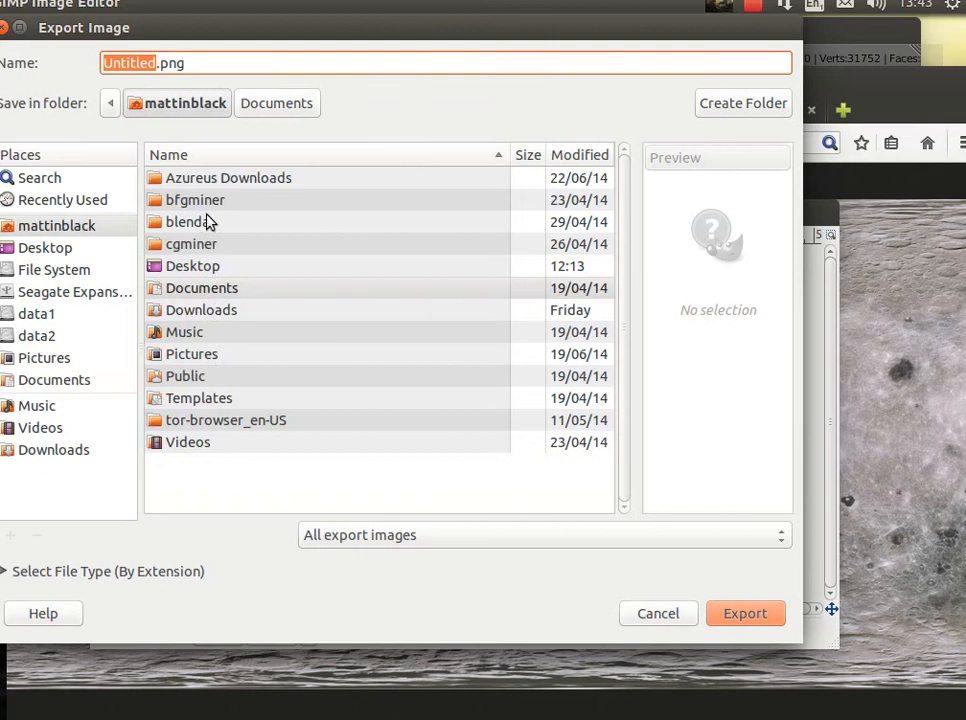
pyautogui.doubleClick(206, 268)
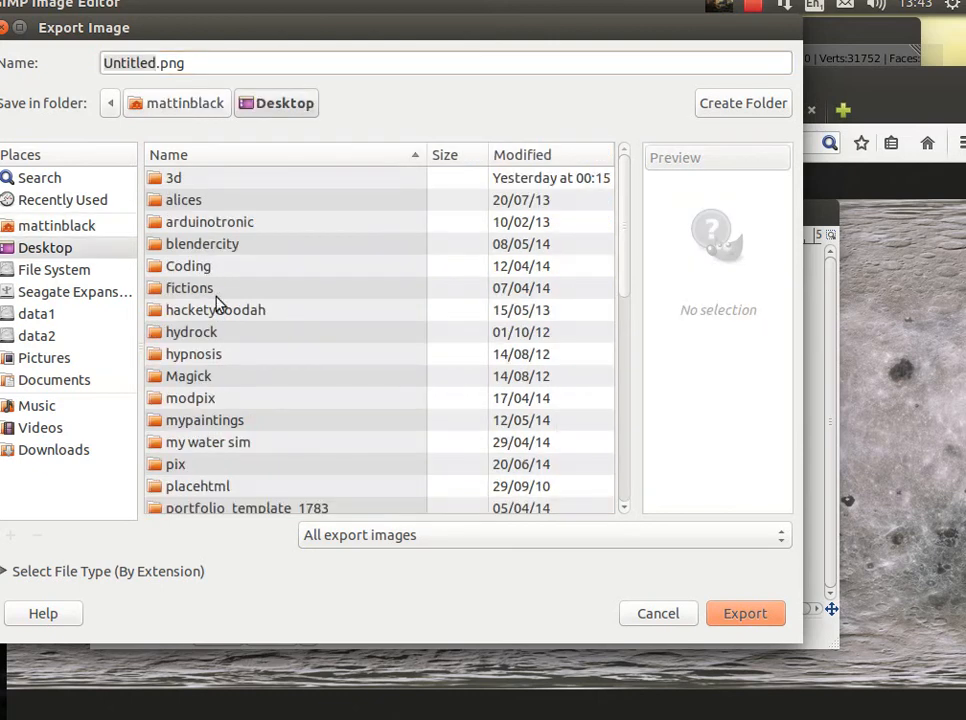
pyautogui.scroll(-3, 224, 372)
pyautogui.scroll(-1, 229, 408)
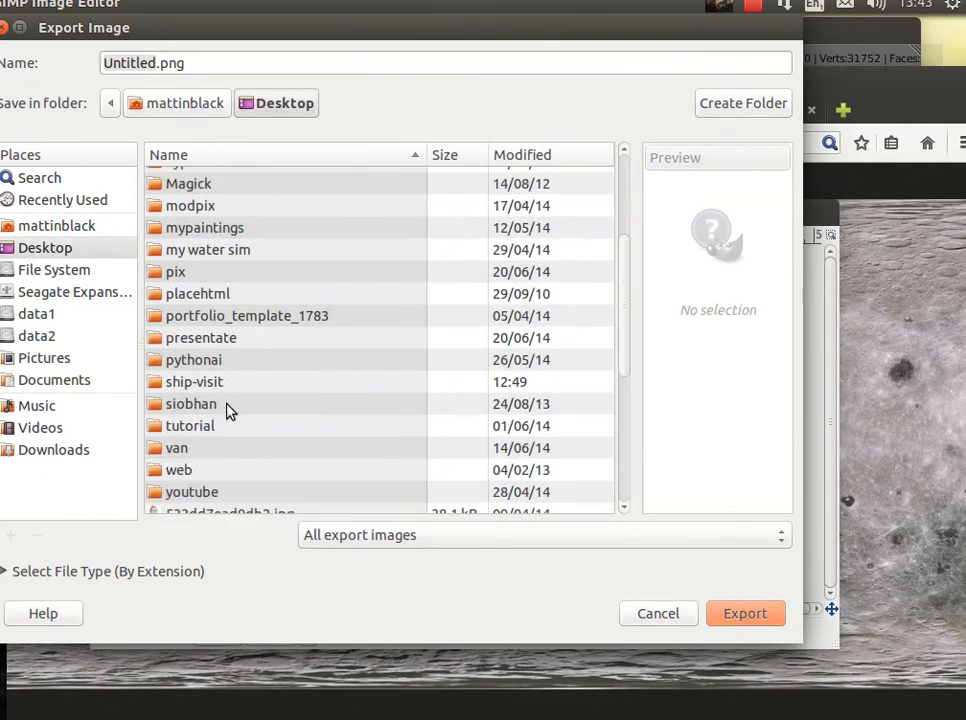
pyautogui.doubleClick(211, 384)
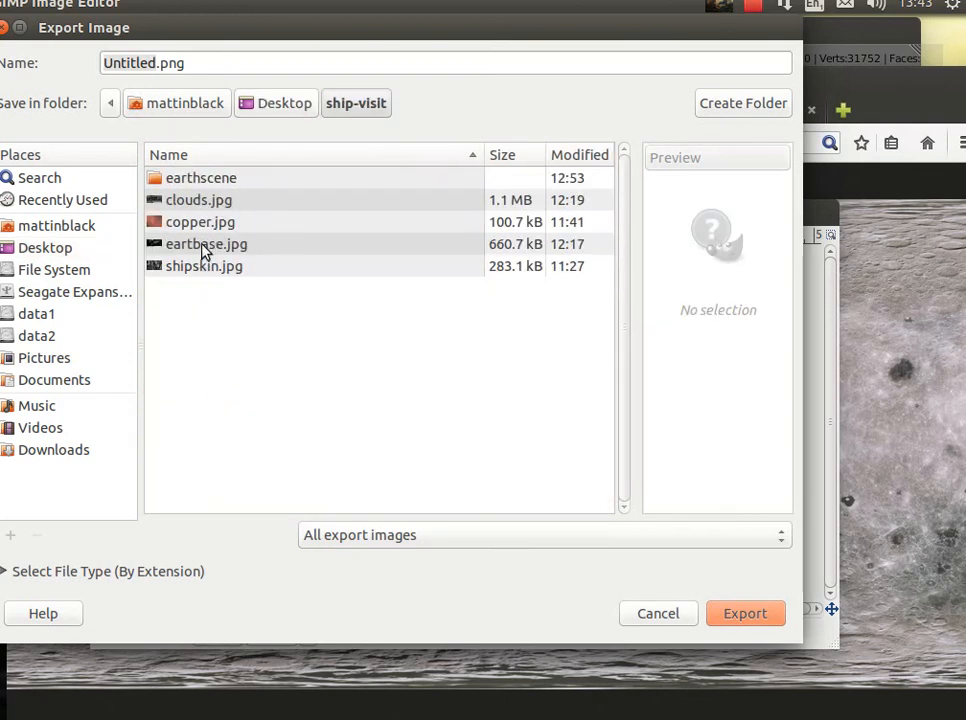
# Name the export moonbase.jpg and export it as a JPEG at quality 90
pyautogui.click(202, 249)
pyautogui.click(129, 63)
pyautogui.moveTo(129, 63); pyautogui.dragTo(5, 85)
pyautogui.write('moonbase.jpg')
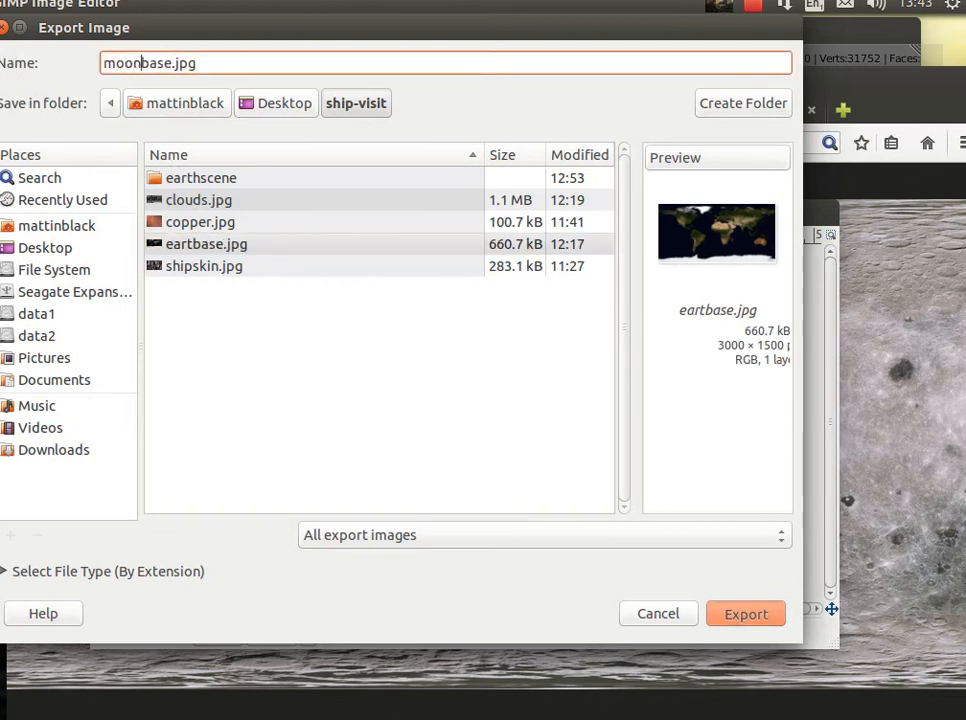
pyautogui.press('Return')
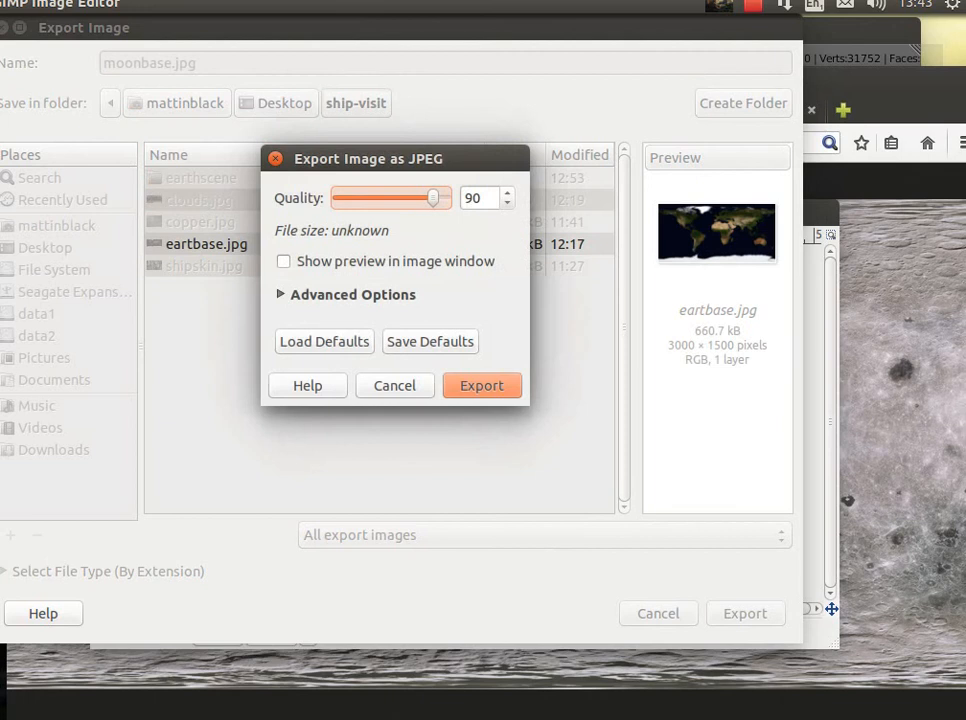
pyautogui.click(467, 394)
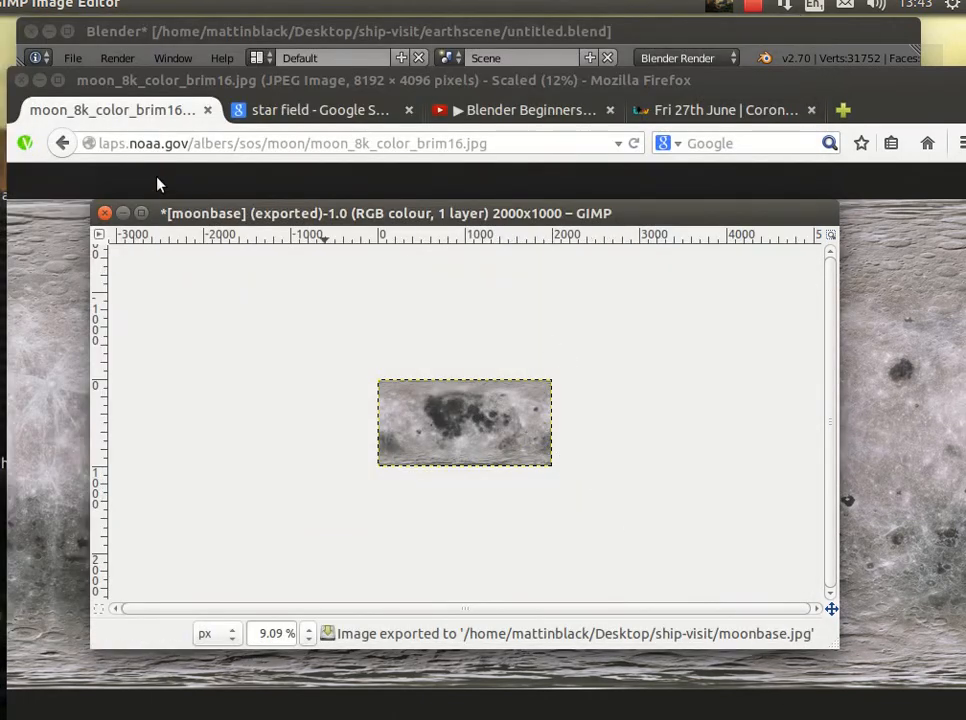
# Close the moon image in GIMP, discarding its unsaved changes, and switch back to Blender
pyautogui.click(104, 213)
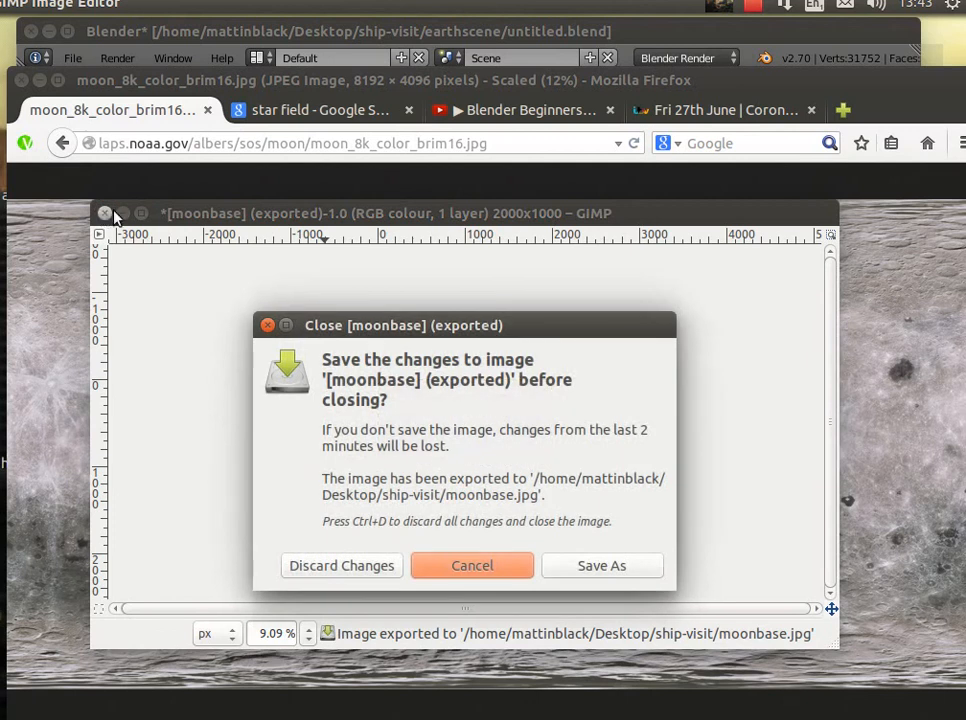
pyautogui.click(366, 566)
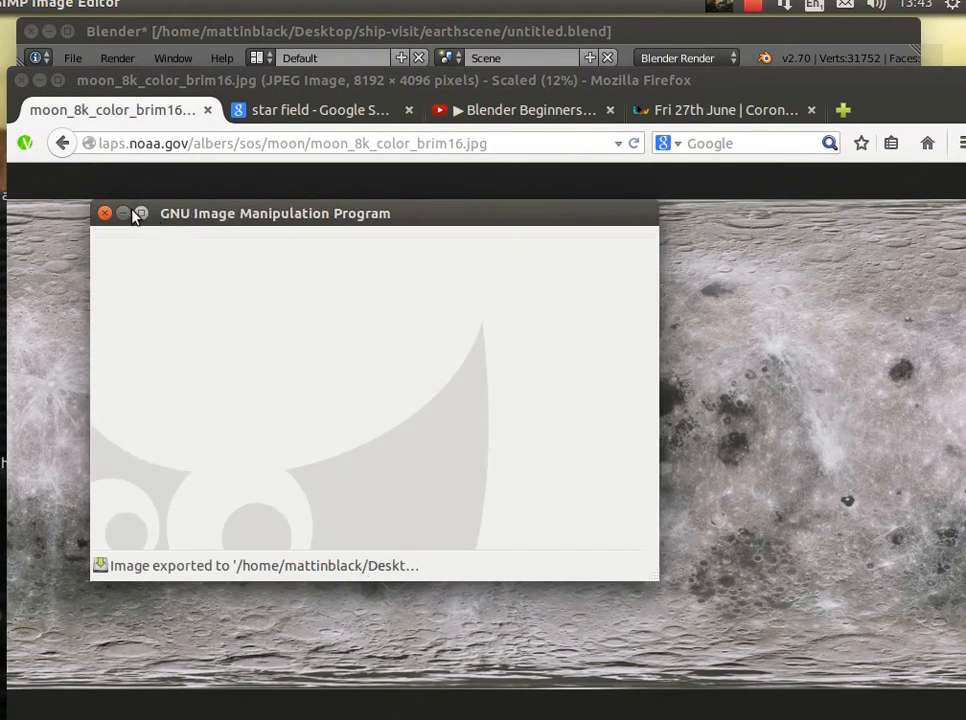
pyautogui.click(370, 80)
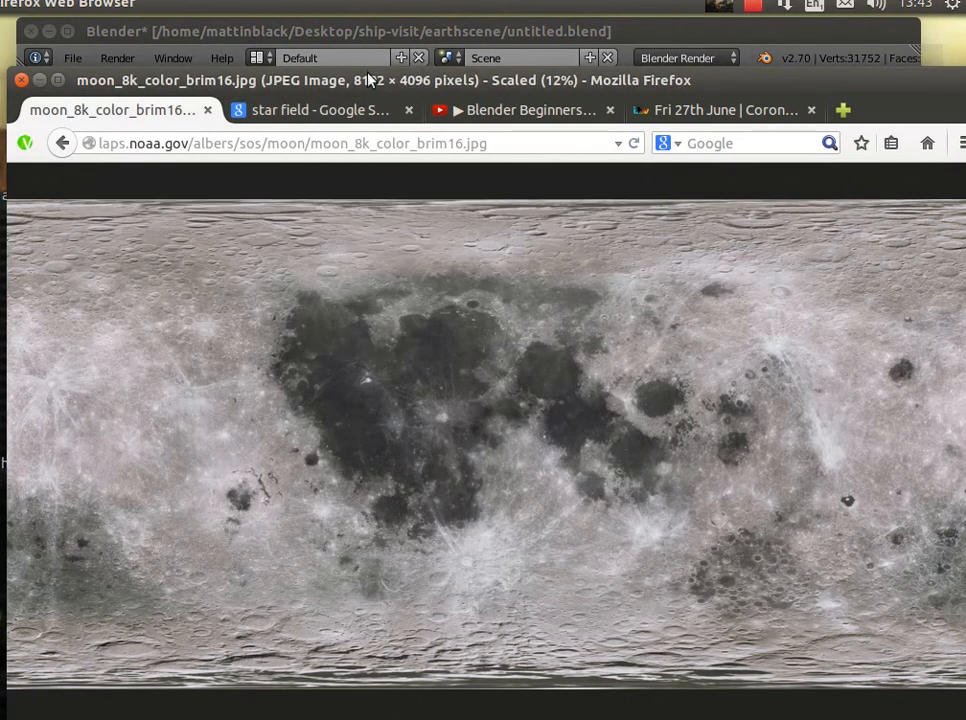
pyautogui.click(404, 25)
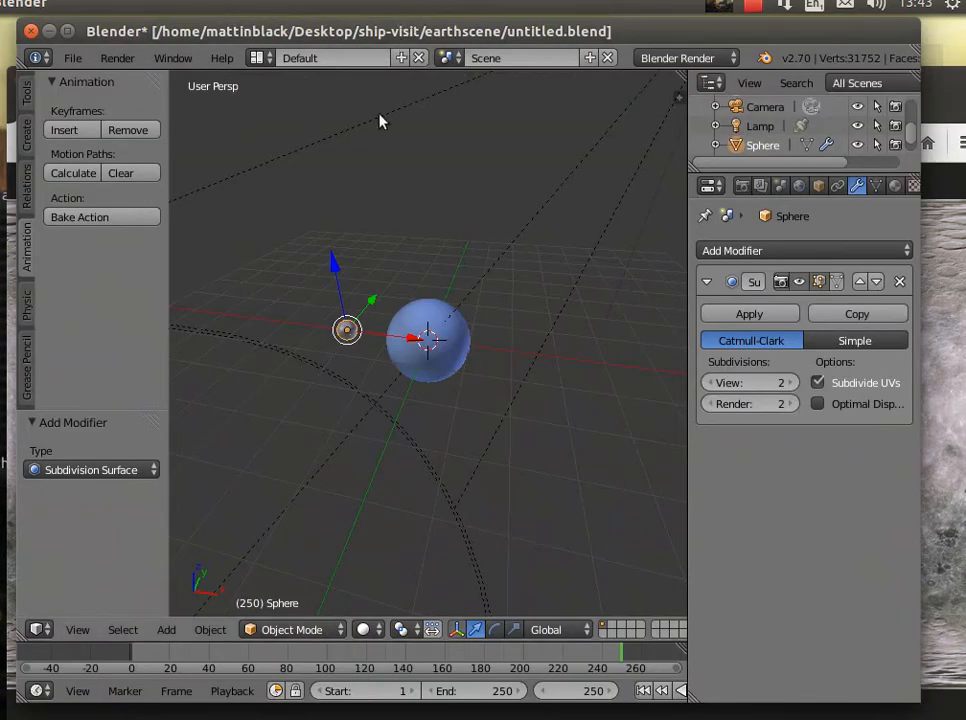
# Widen the properties area and rename the small sphere object to moon
pyautogui.click(912, 188)
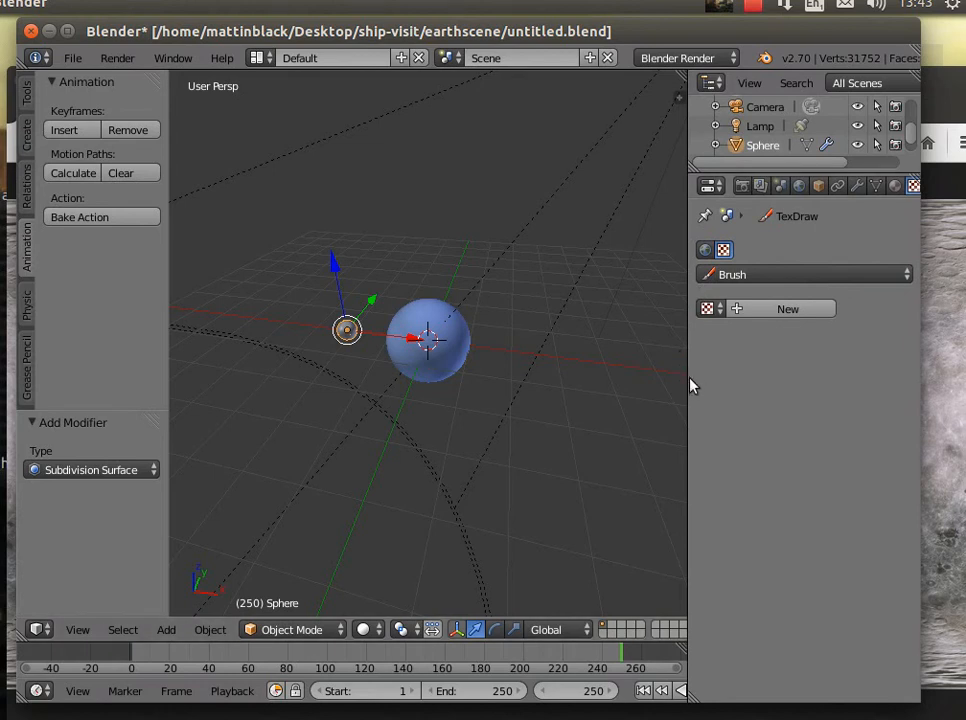
pyautogui.moveTo(686, 381); pyautogui.dragTo(607, 378)
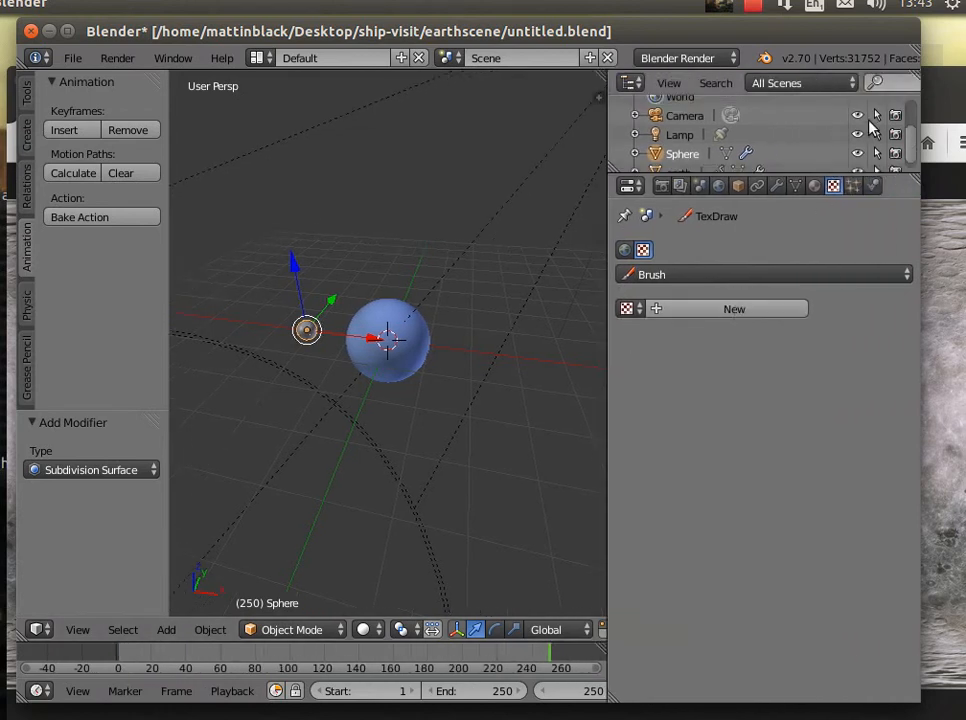
pyautogui.click(815, 186)
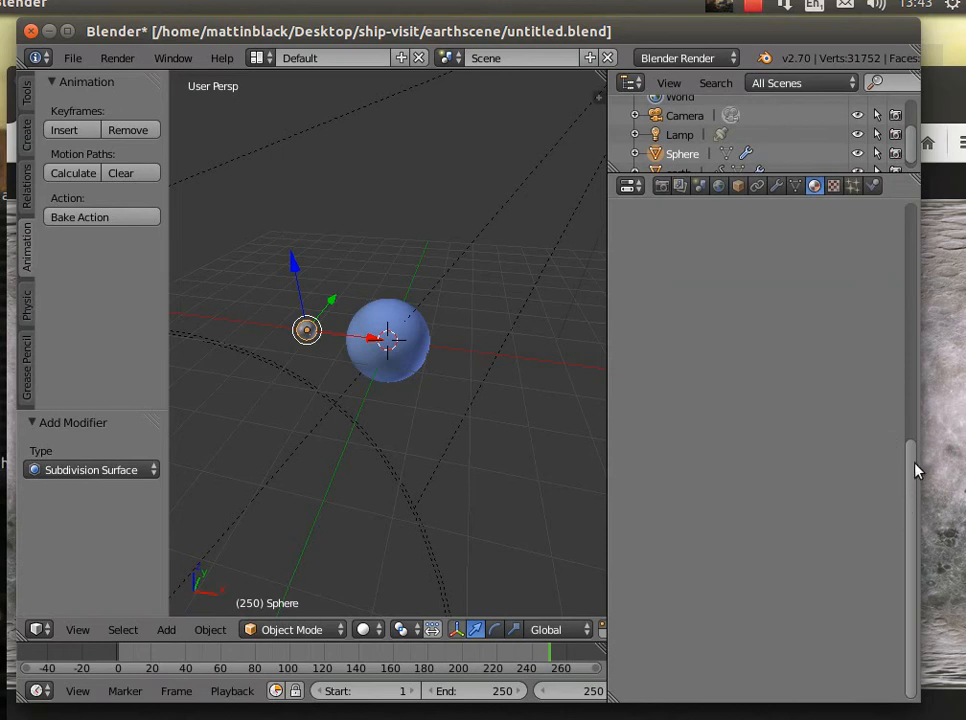
pyautogui.moveTo(914, 455); pyautogui.dragTo(914, 216)
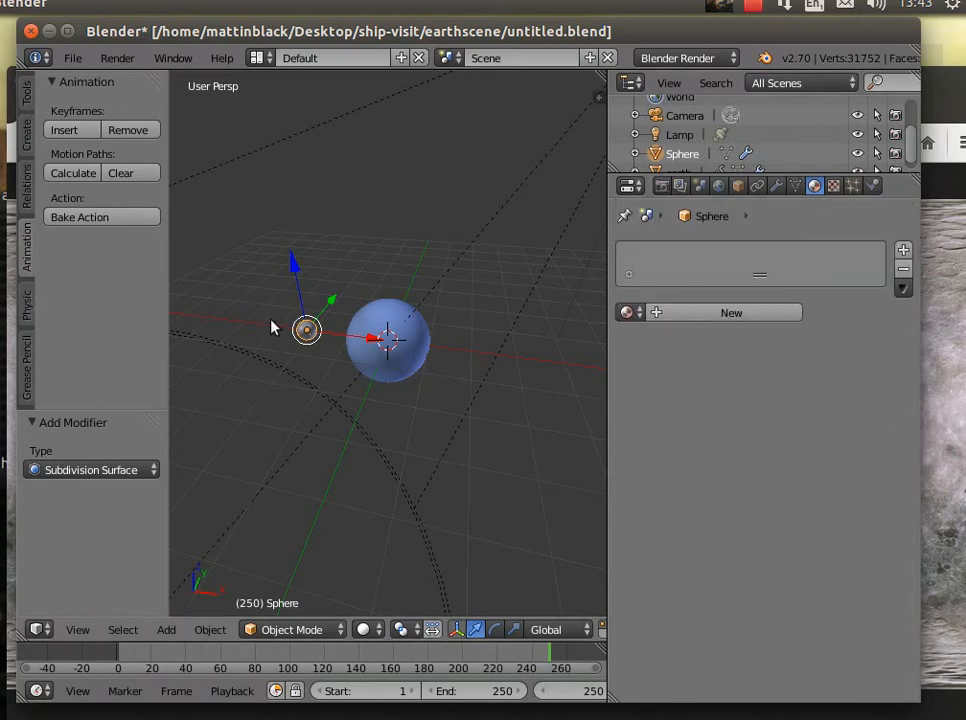
pyautogui.click(742, 186)
pyautogui.click(698, 249)
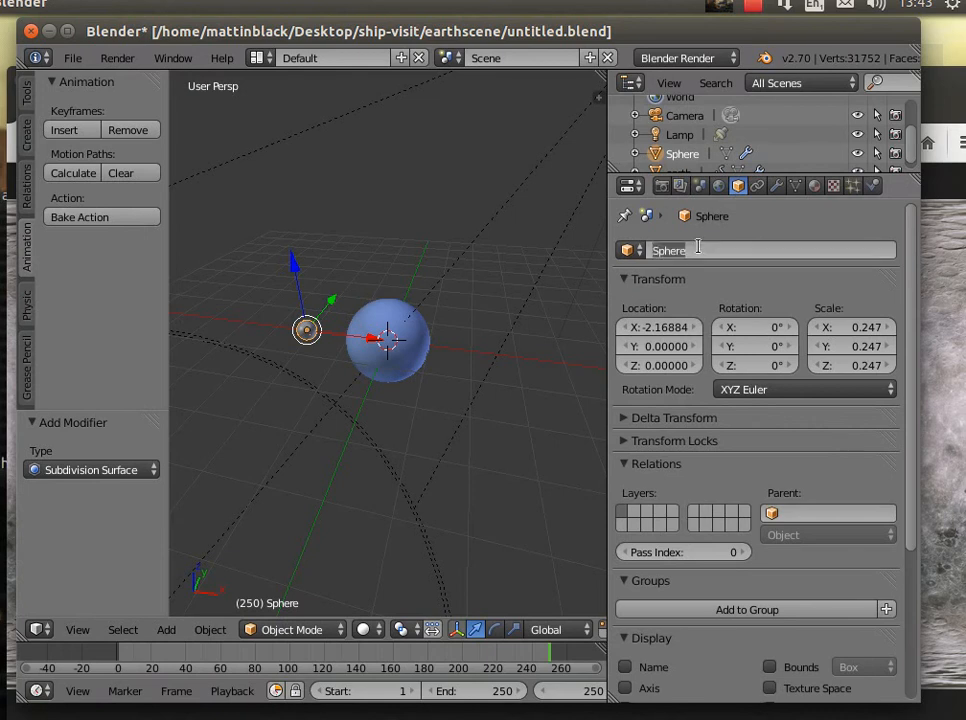
pyautogui.write('moon')
pyautogui.press('Return')
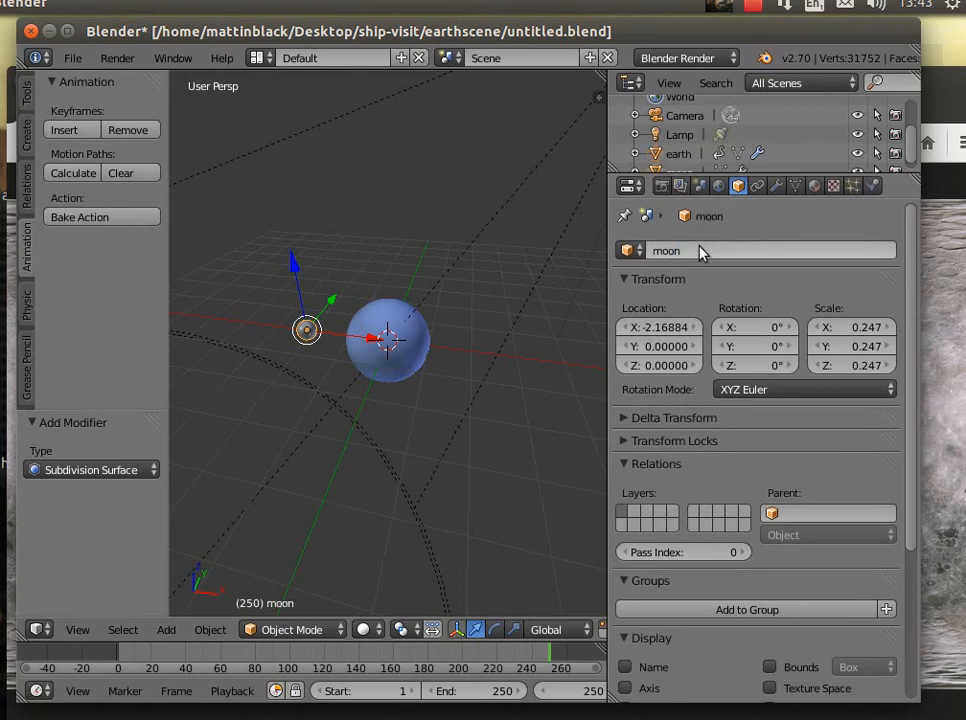
# Add a new material to the moon sphere and create a new texture in its first slot
pyautogui.click(814, 187)
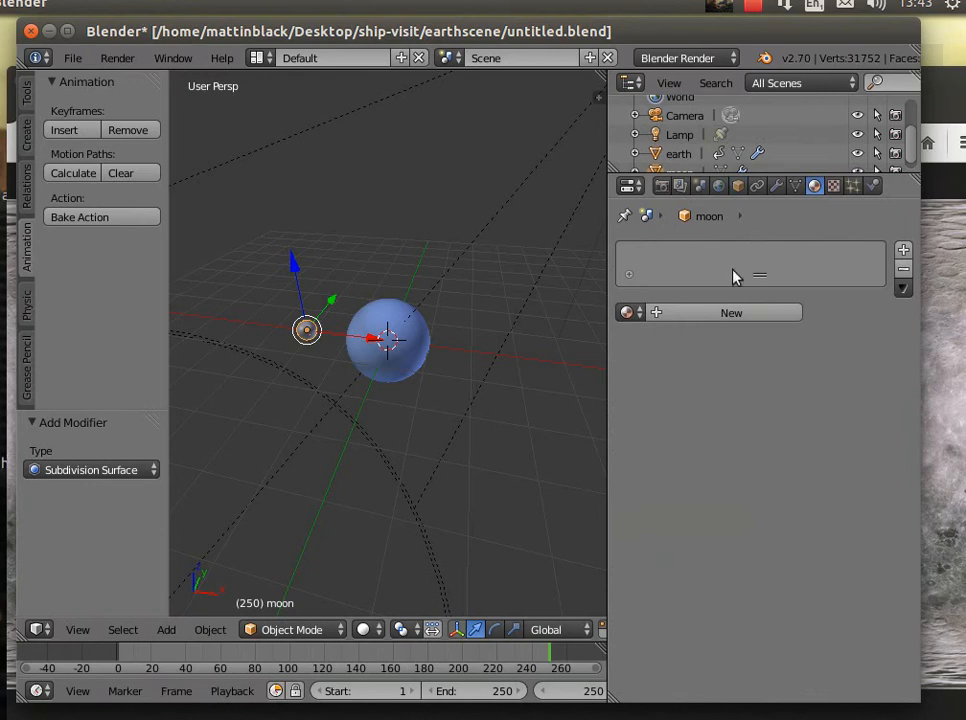
pyautogui.click(658, 314)
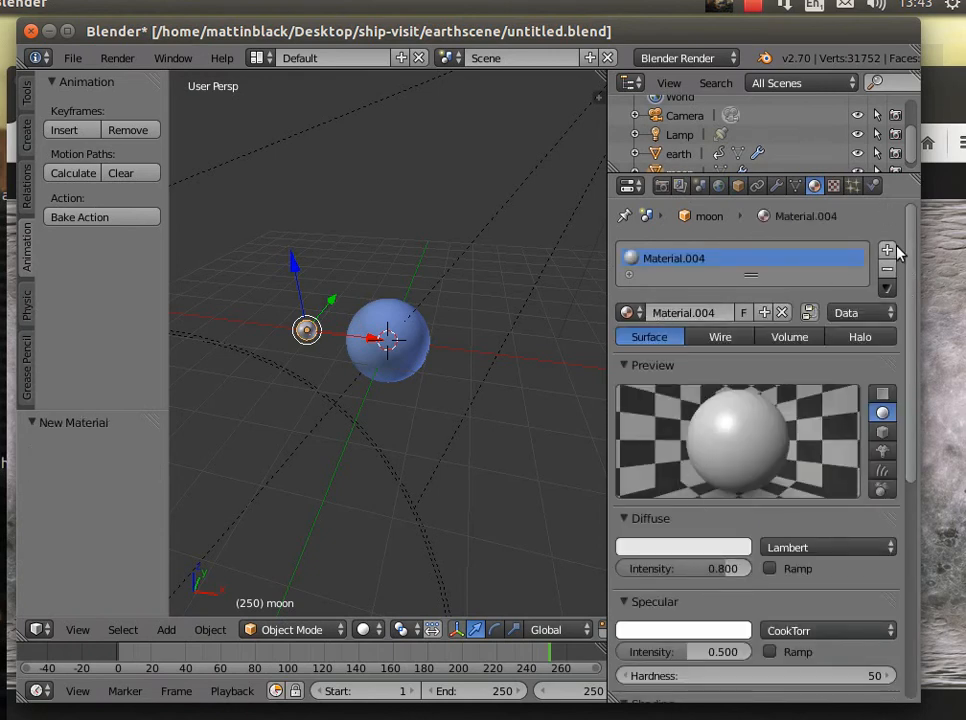
pyautogui.click(834, 187)
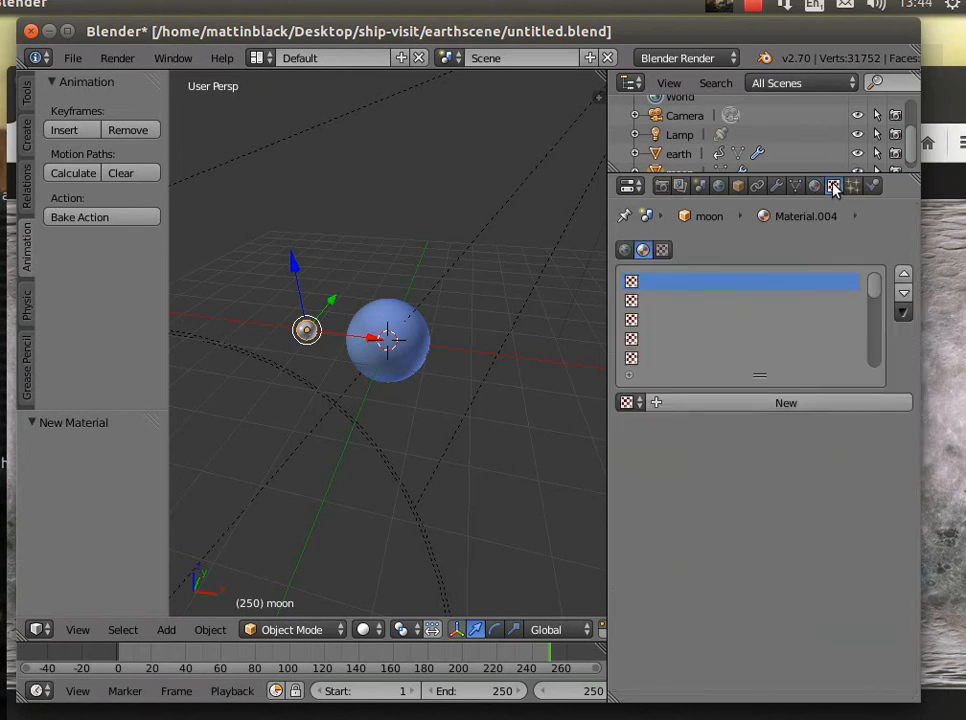
pyautogui.click(663, 404)
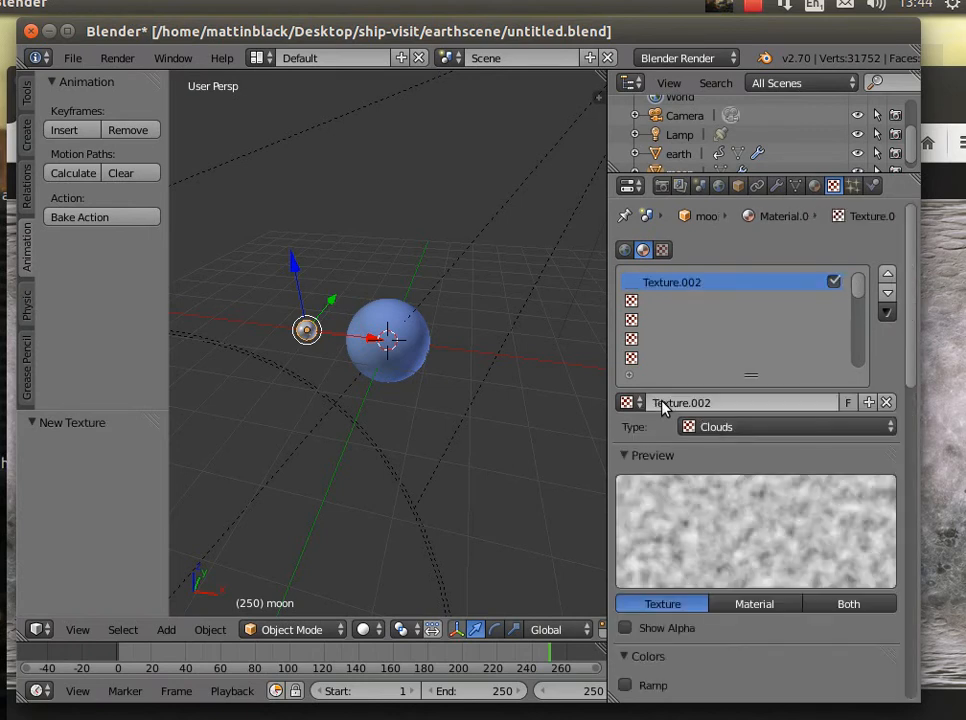
# Set the moon's texture type to Image or Movie and load moonbase.jpg from the ship-visit folder
pyautogui.click(733, 427)
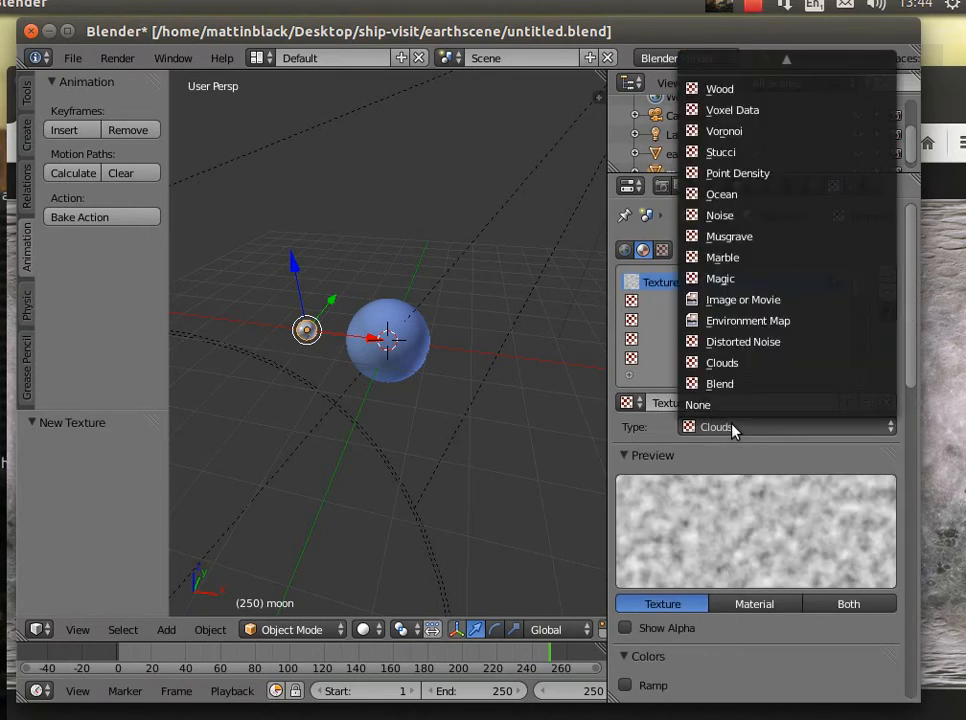
pyautogui.click(744, 300)
pyautogui.scroll(-3, 790, 600)
pyautogui.scroll(-2, 770, 660)
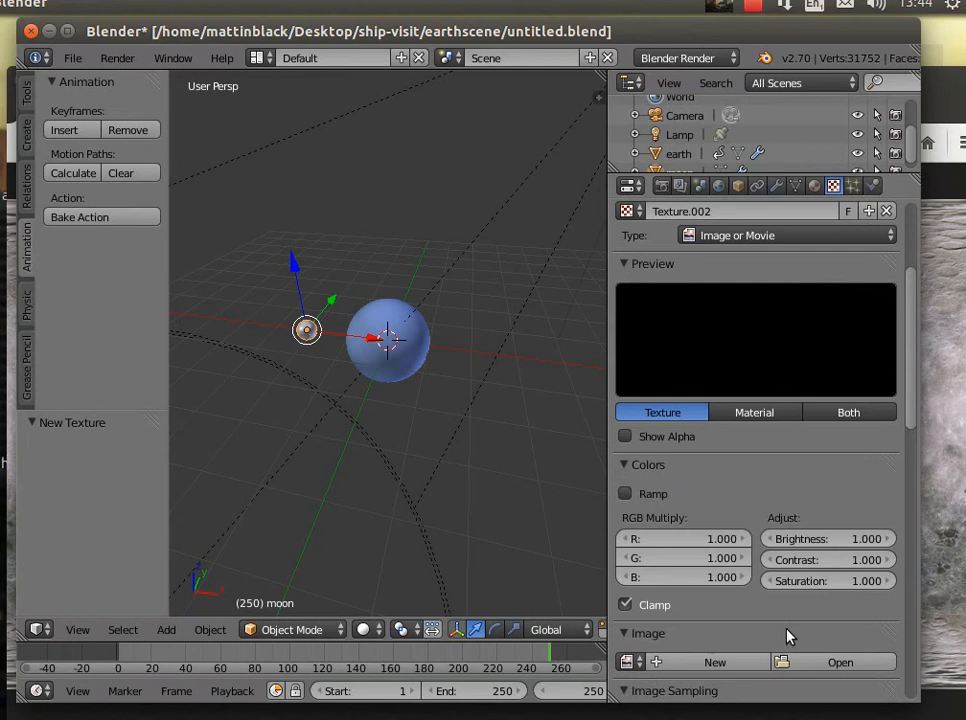
pyautogui.click(818, 662)
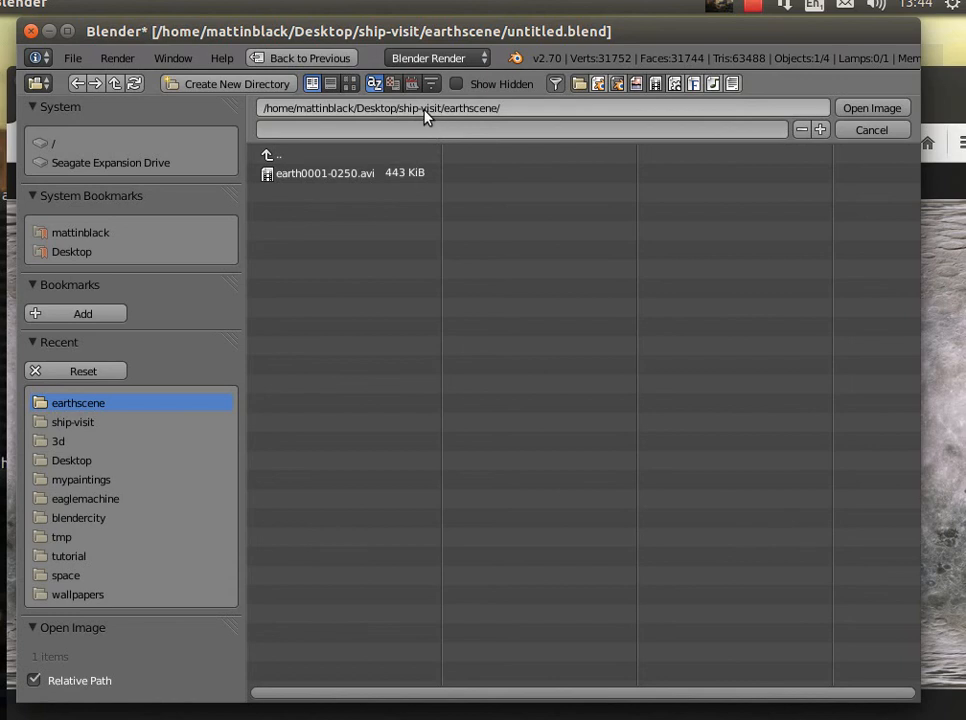
pyautogui.click(278, 158)
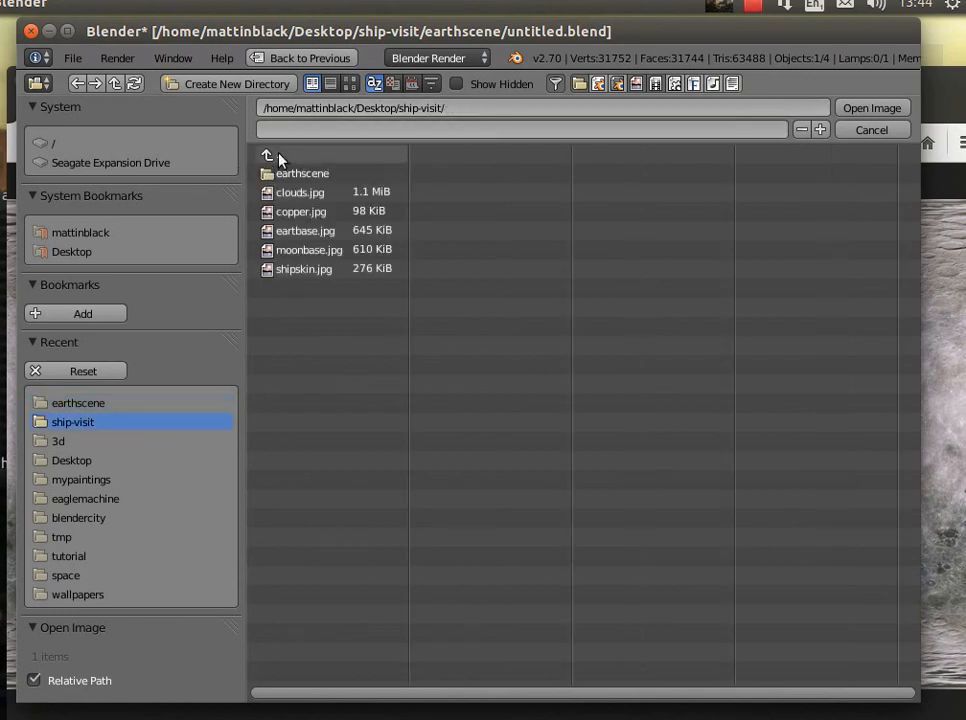
pyautogui.doubleClick(318, 251)
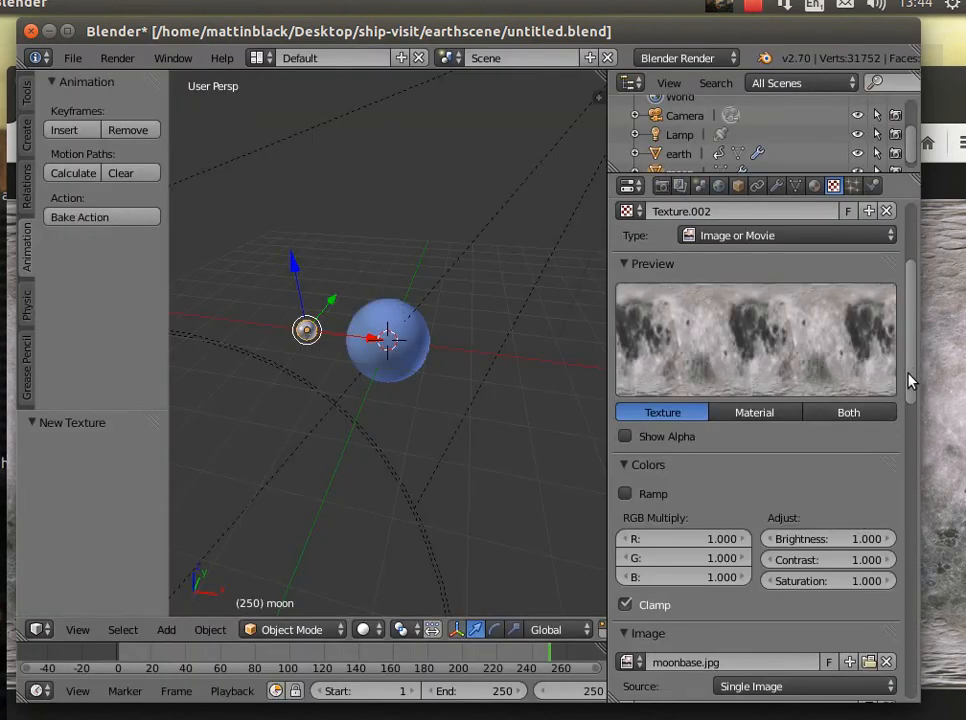
# Preview both texture and material, and set the moon texture's mapping projection to Sphere
pyautogui.scroll(-2, 852, 390)
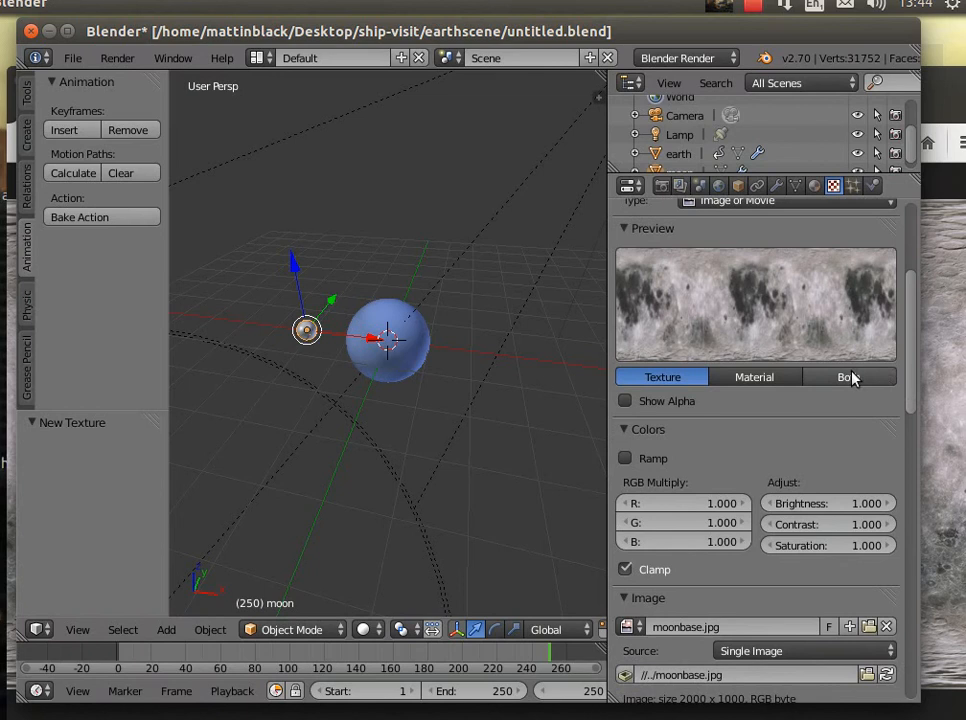
pyautogui.click(846, 377)
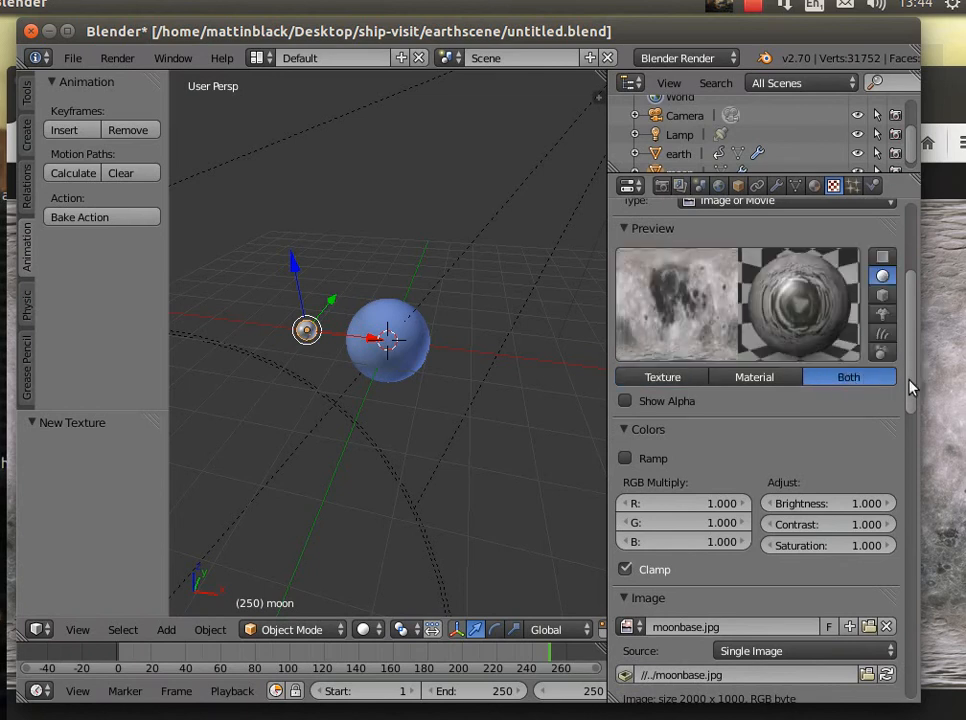
pyautogui.moveTo(914, 384); pyautogui.dragTo(912, 586)
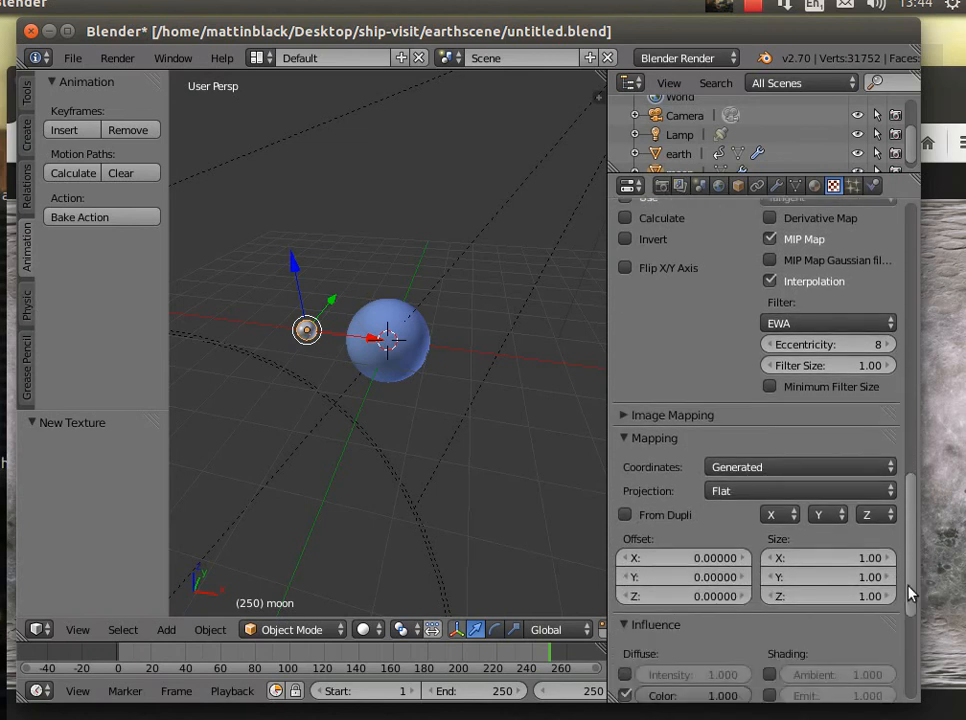
pyautogui.click(737, 491)
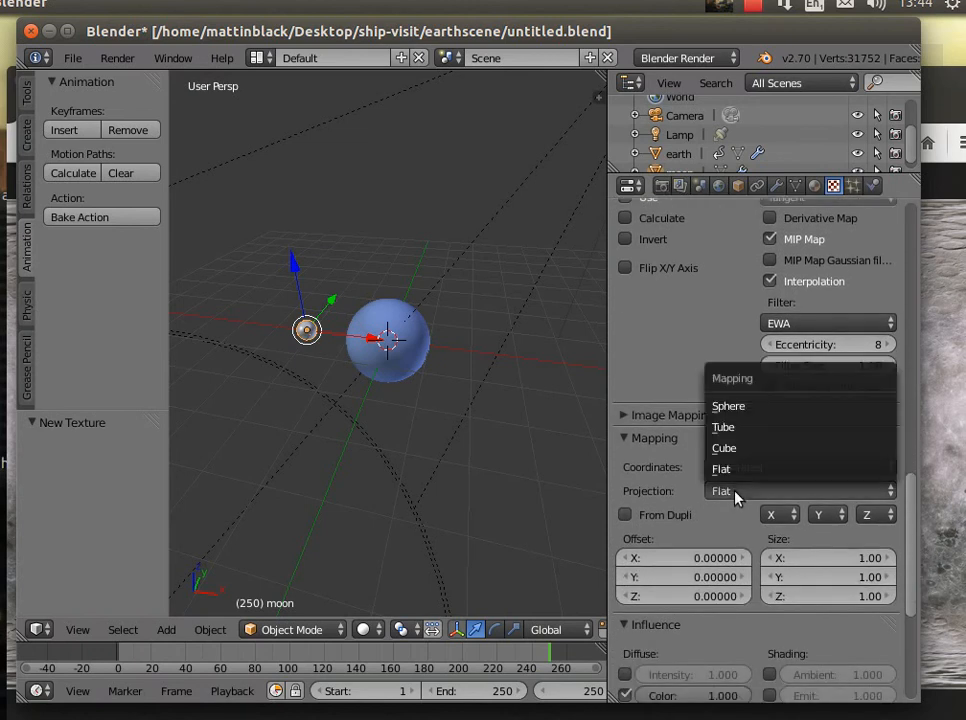
pyautogui.click(740, 406)
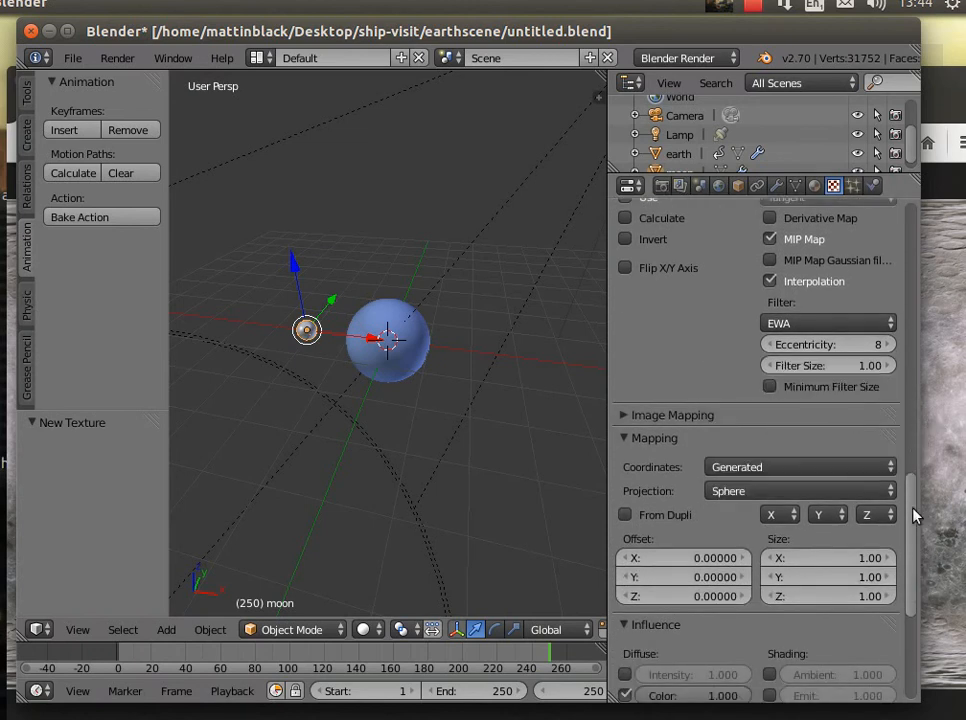
# Enable the moon texture's Normal influence at about 0.204 and check the bumps in the preview
pyautogui.moveTo(913, 515); pyautogui.dragTo(914, 582)
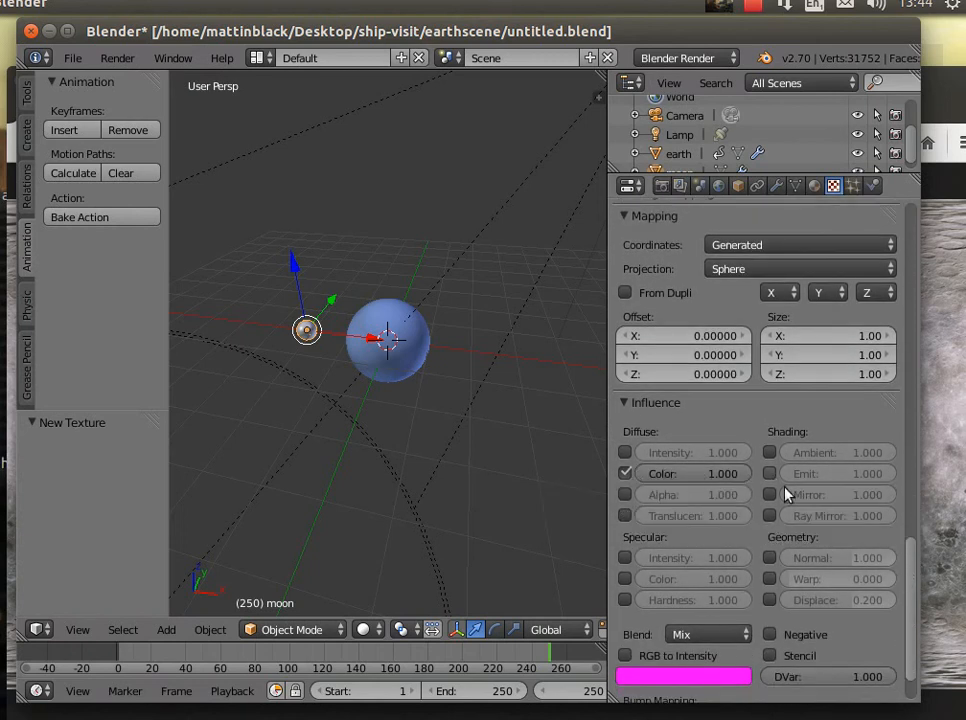
pyautogui.click(769, 557)
pyautogui.moveTo(862, 558); pyautogui.dragTo(794, 558)
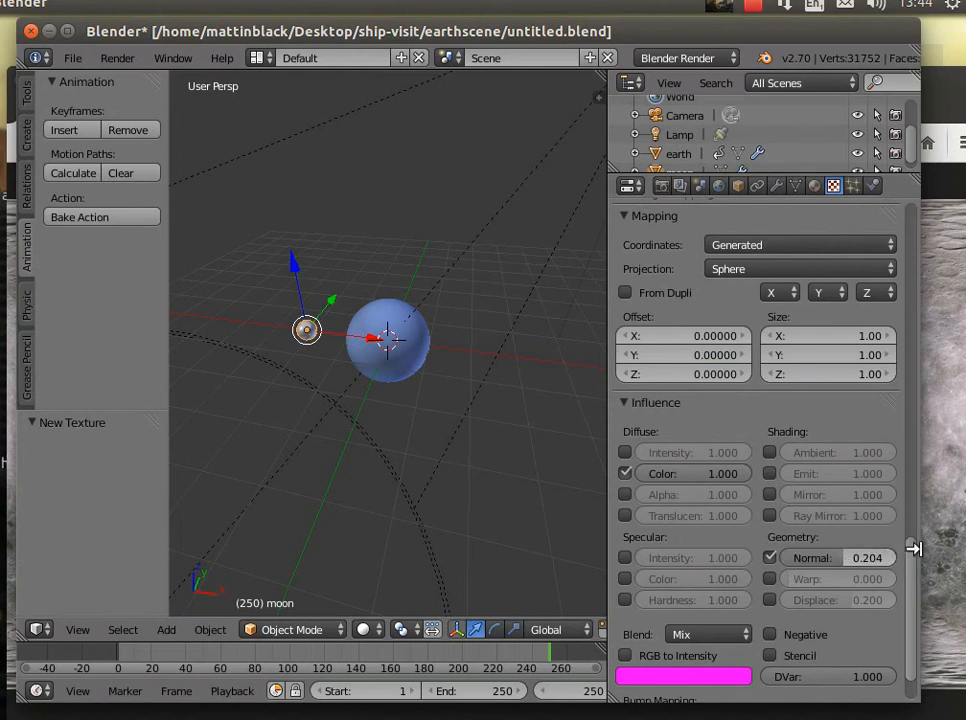
pyautogui.moveTo(914, 556); pyautogui.dragTo(910, 233)
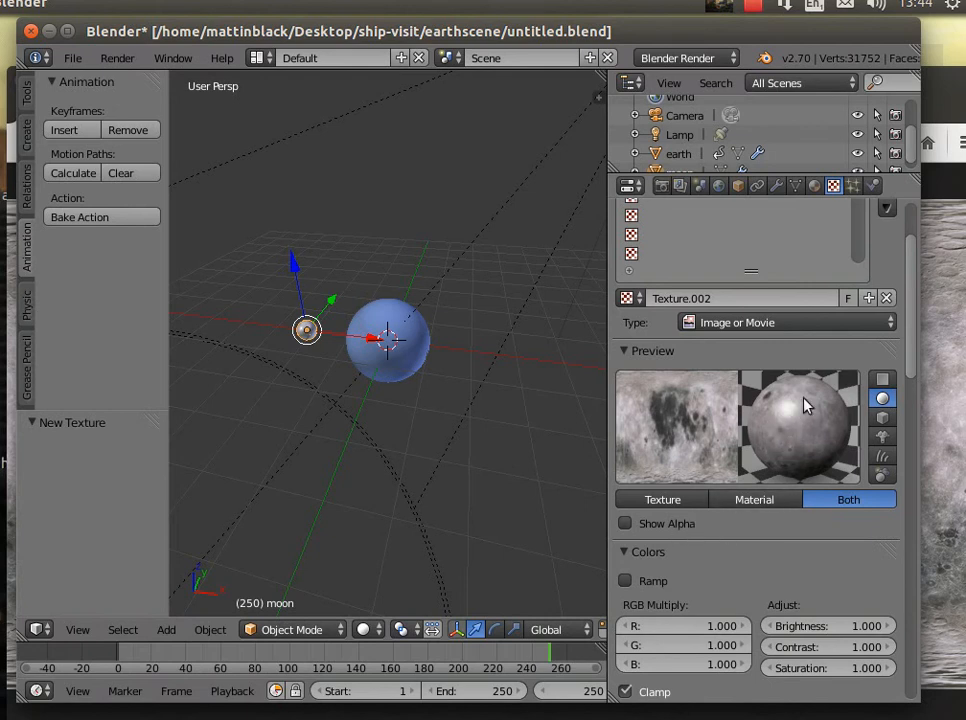
pyautogui.moveTo(910, 339); pyautogui.dragTo(910, 275)
# Set the moon material's specular intensity to about 0.553 and its hardness to 6
pyautogui.click(814, 186)
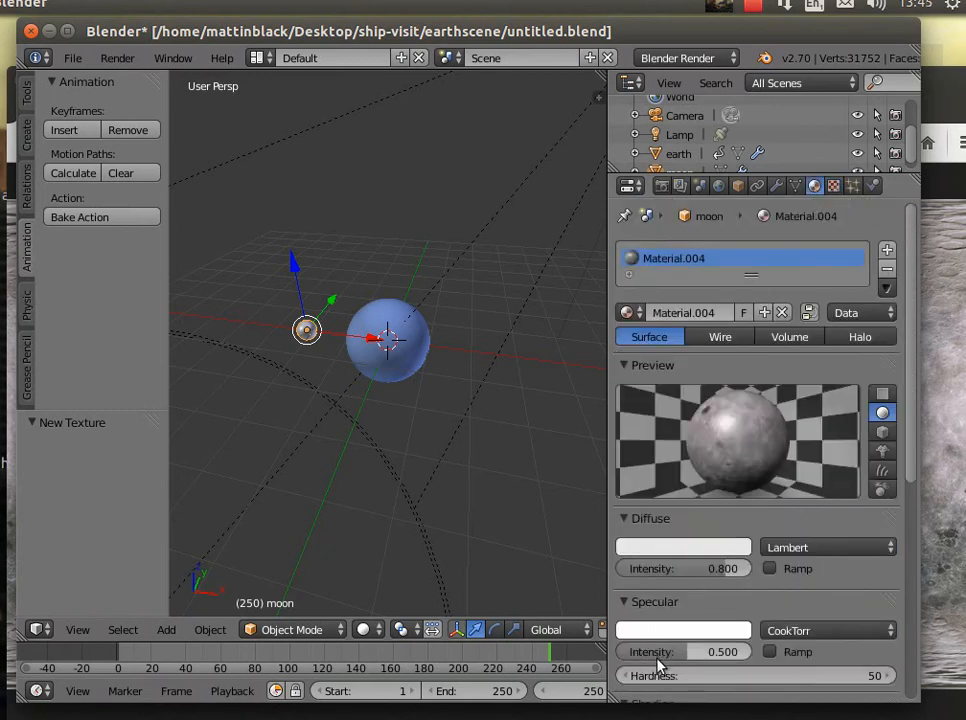
pyautogui.moveTo(680, 660)
pyautogui.mouseDown()
pyautogui.moveTo(706, 660)
pyautogui.moveTo(698, 660)
pyautogui.mouseUp()
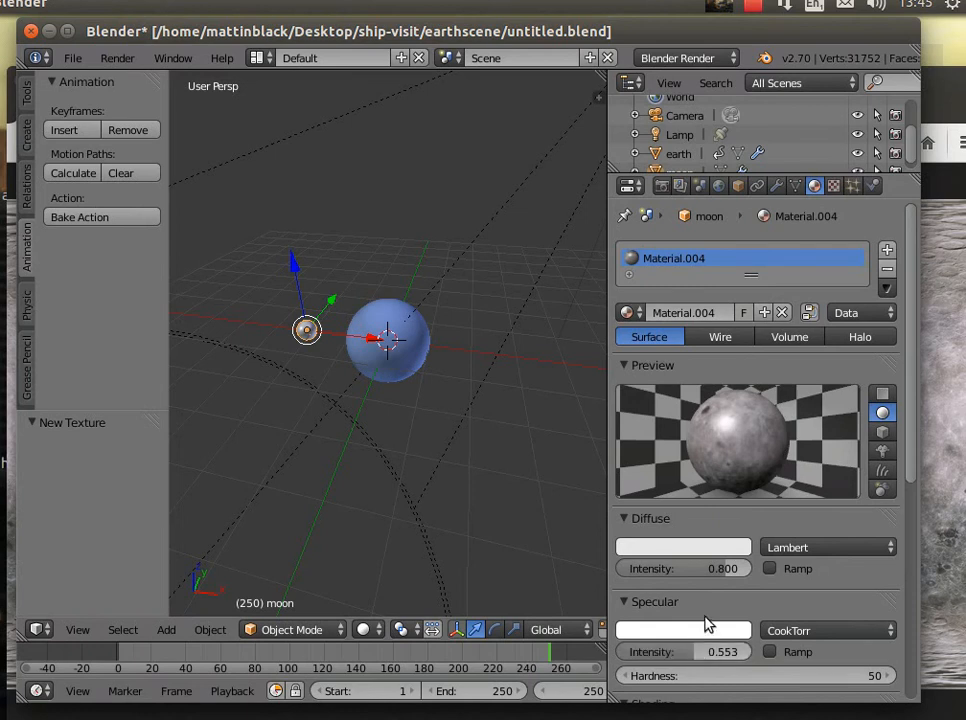
pyautogui.moveTo(733, 676)
pyautogui.mouseDown()
pyautogui.moveTo(680, 676)
pyautogui.moveTo(731, 681)
pyautogui.mouseUp()
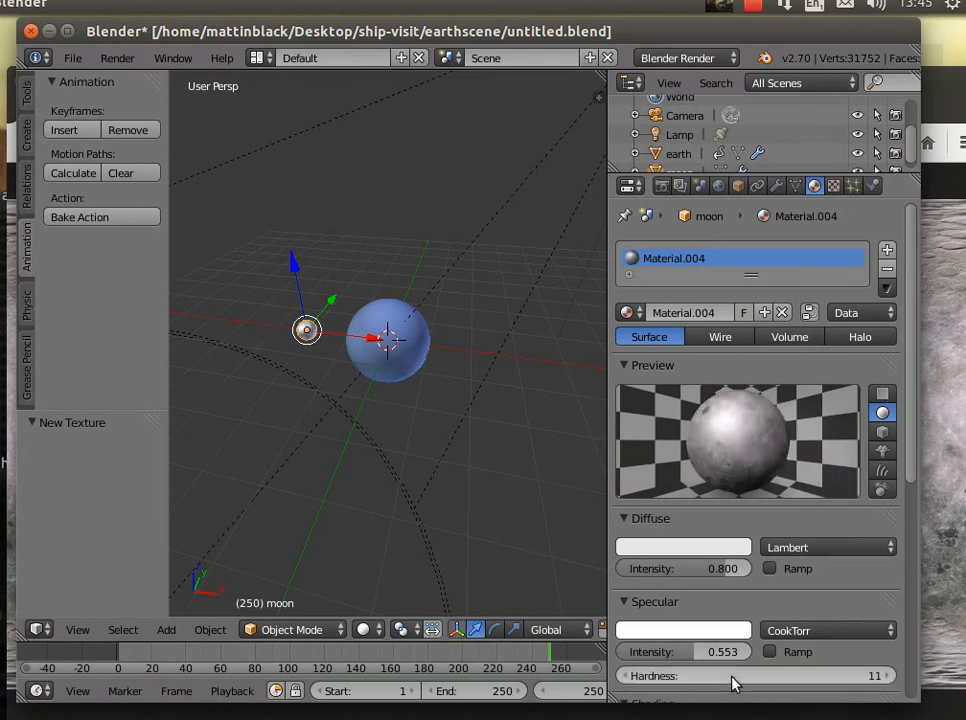
pyautogui.click(627, 679)
pyautogui.click(628, 679)
pyautogui.click(628, 679)
pyautogui.click(628, 679)
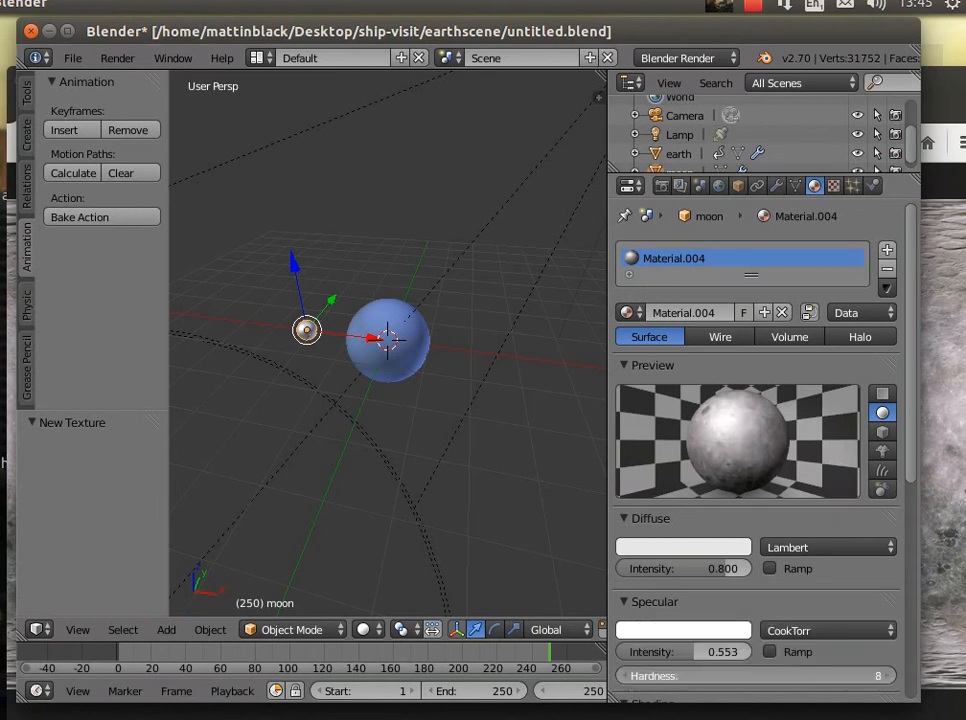
pyautogui.click(628, 679)
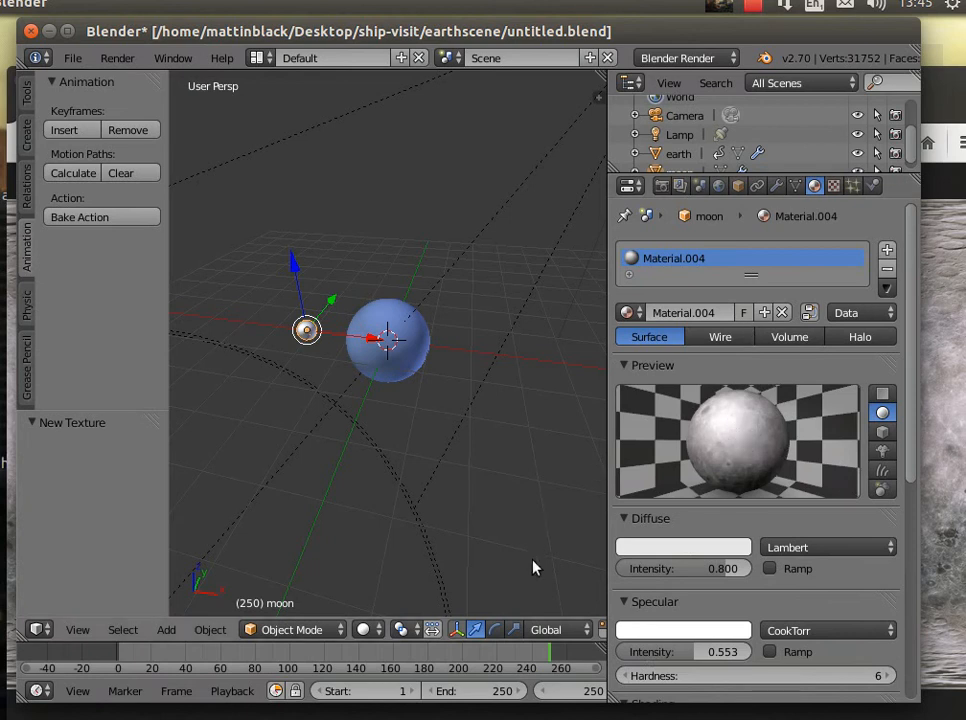
# Check the camera view, then in top view move the moon about -2.315 units along X, away from the earth
pyautogui.click(78, 630)
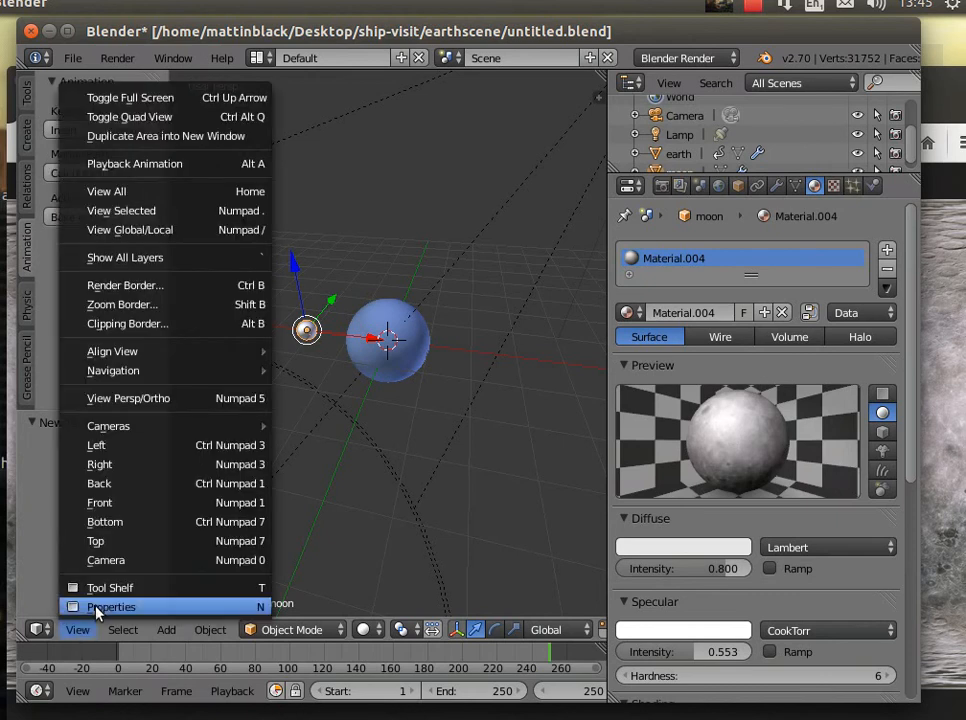
pyautogui.click(125, 561)
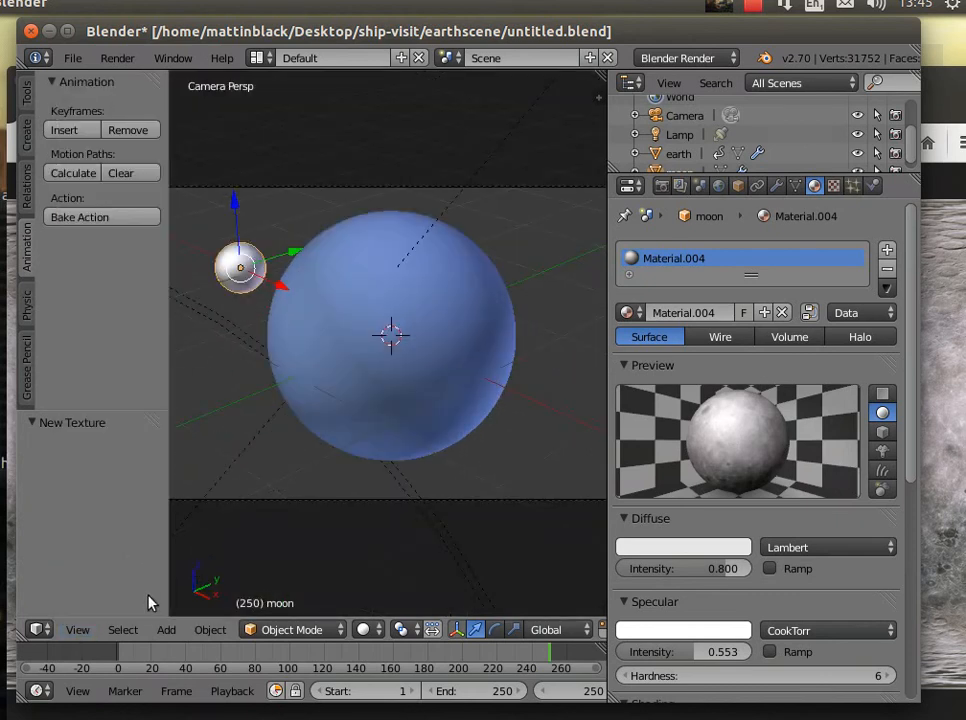
pyautogui.click(78, 630)
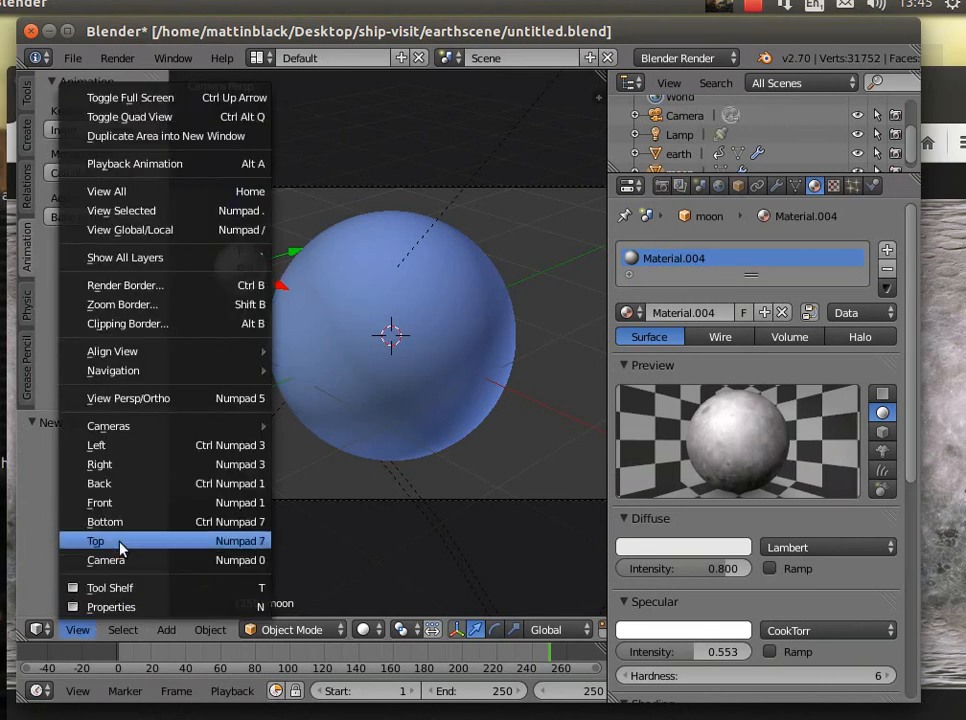
pyautogui.click(121, 548)
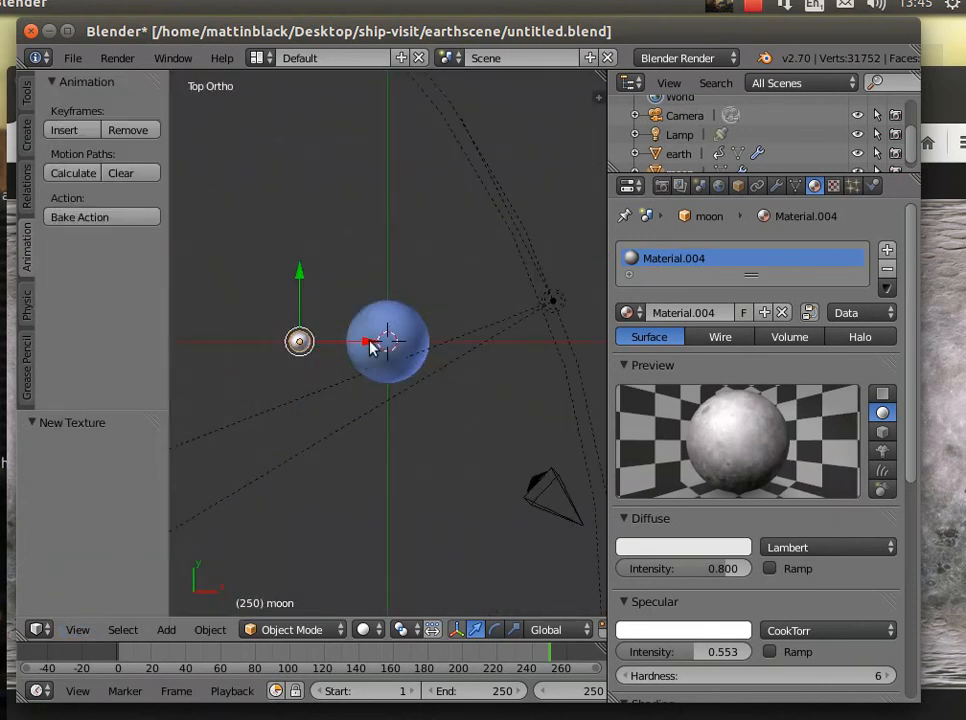
pyautogui.moveTo(370, 345); pyautogui.dragTo(279, 354)
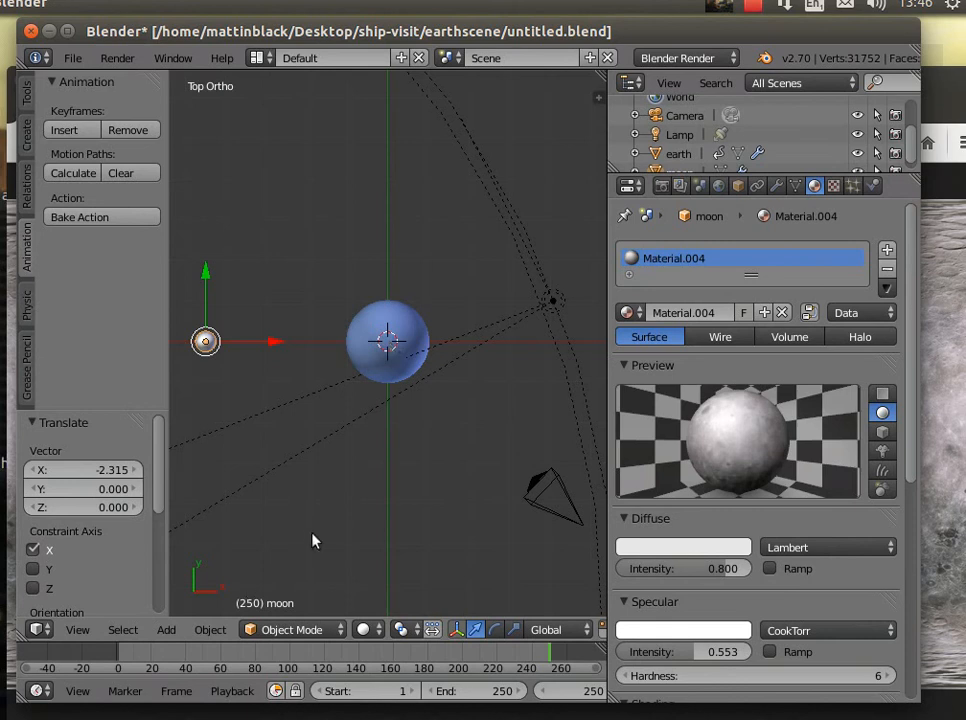
# Select the earth and snap the 3D cursor to it
pyautogui.click(211, 630)
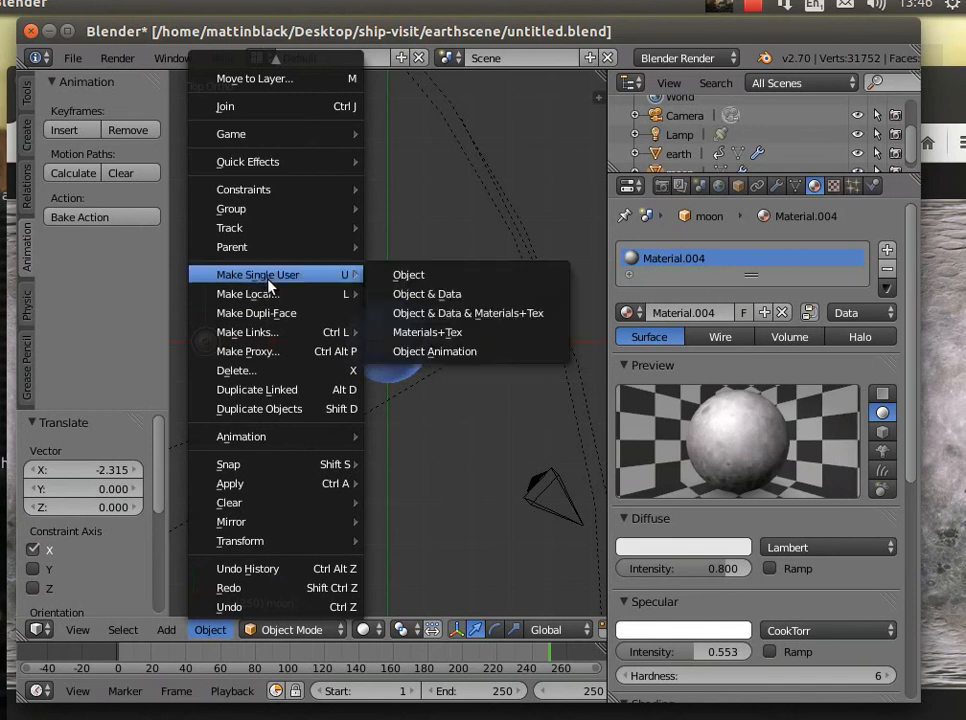
pyautogui.rightClick(420, 332)
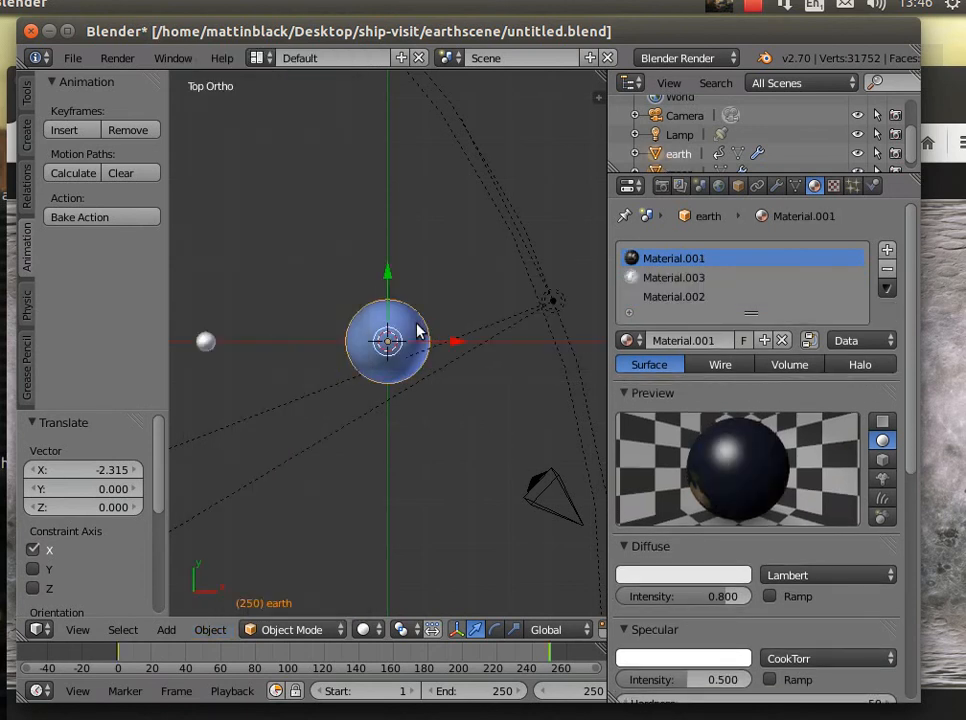
pyautogui.click(212, 630)
pyautogui.moveTo(240, 464)
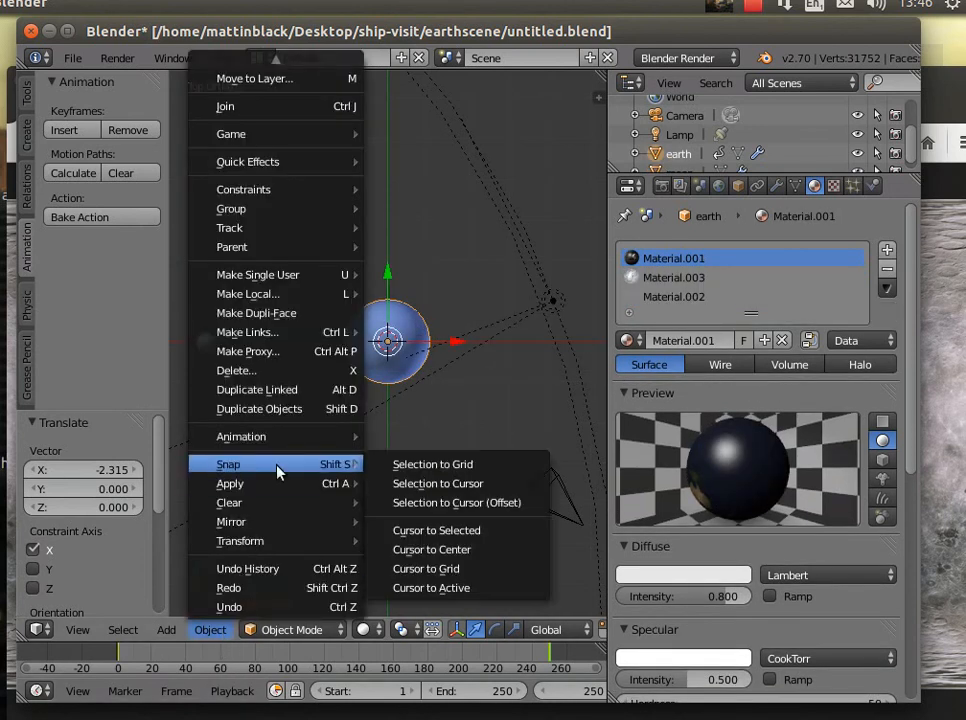
pyautogui.click(435, 533)
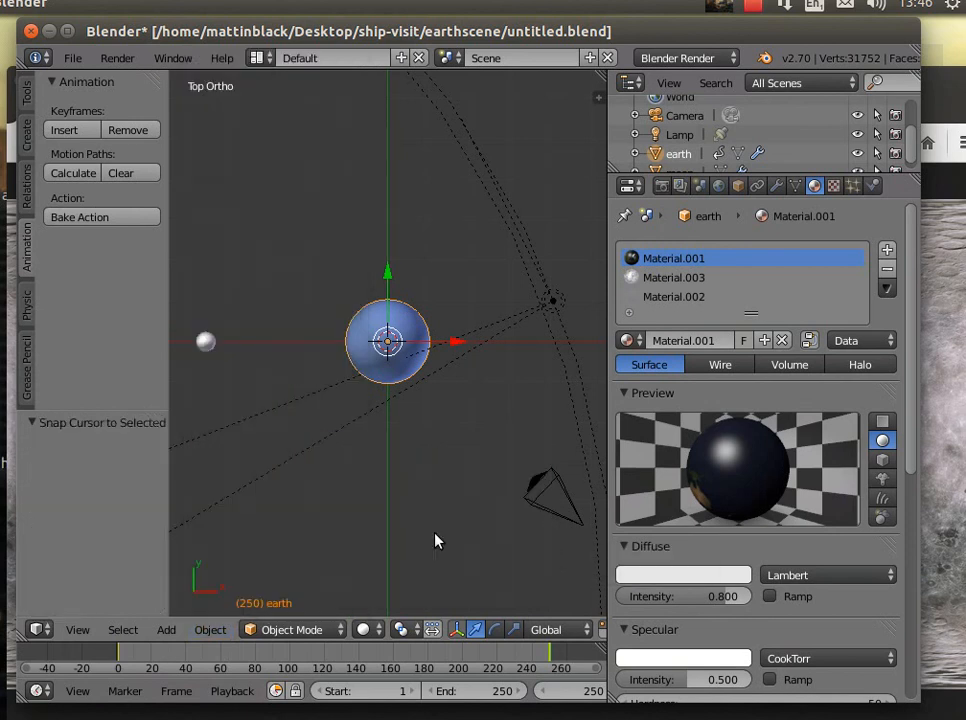
# Select the moon and apply Geometry to Origin to it
pyautogui.rightClick(205, 346)
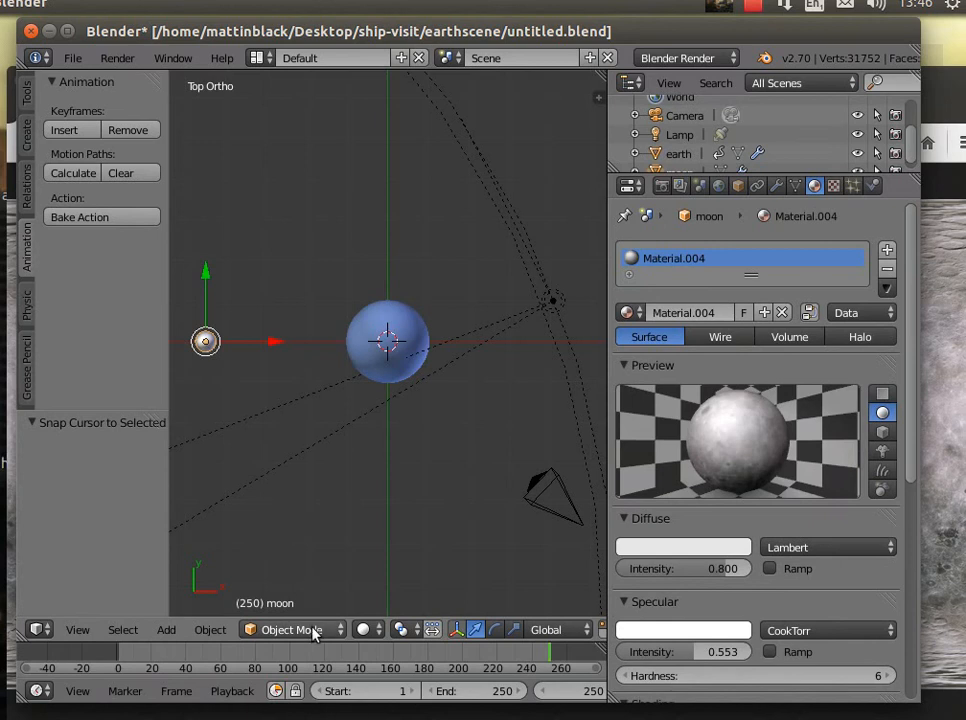
pyautogui.click(211, 630)
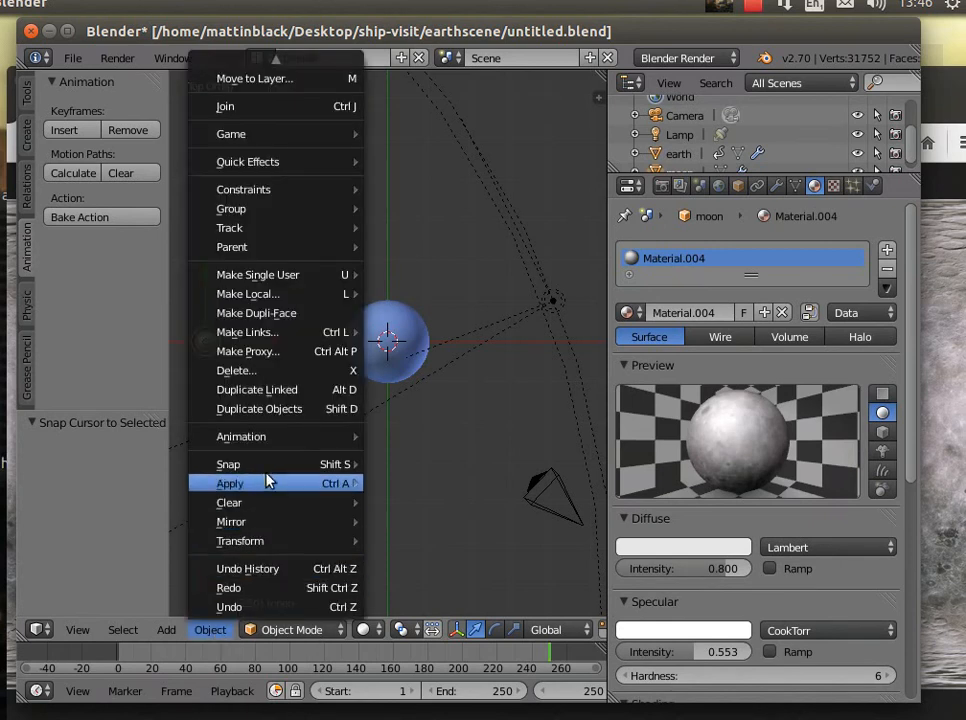
pyautogui.moveTo(276, 544)
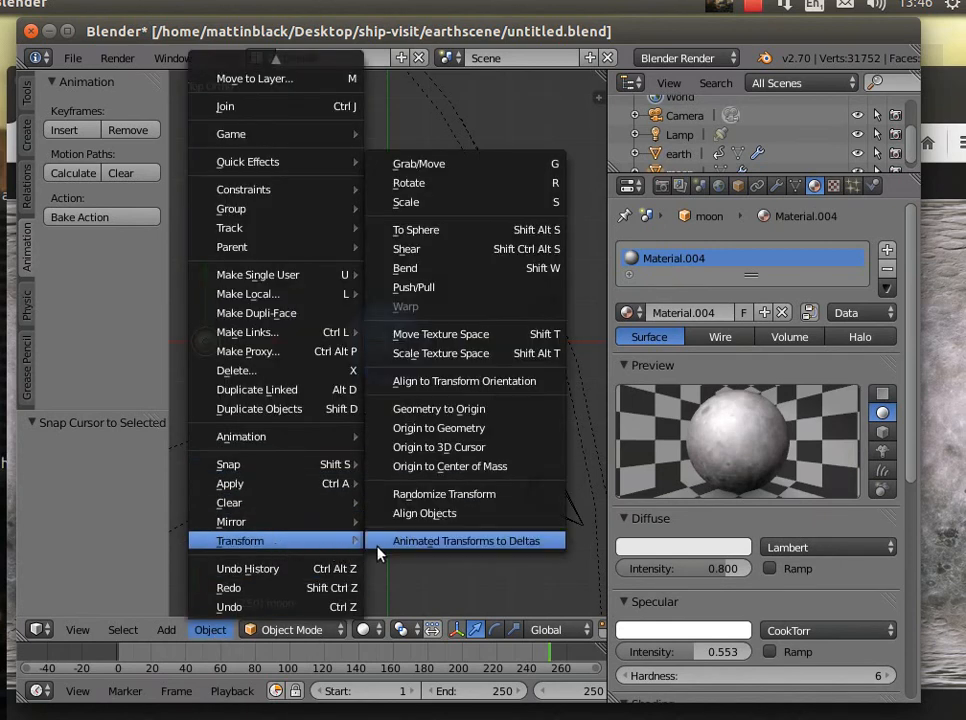
pyautogui.click(456, 410)
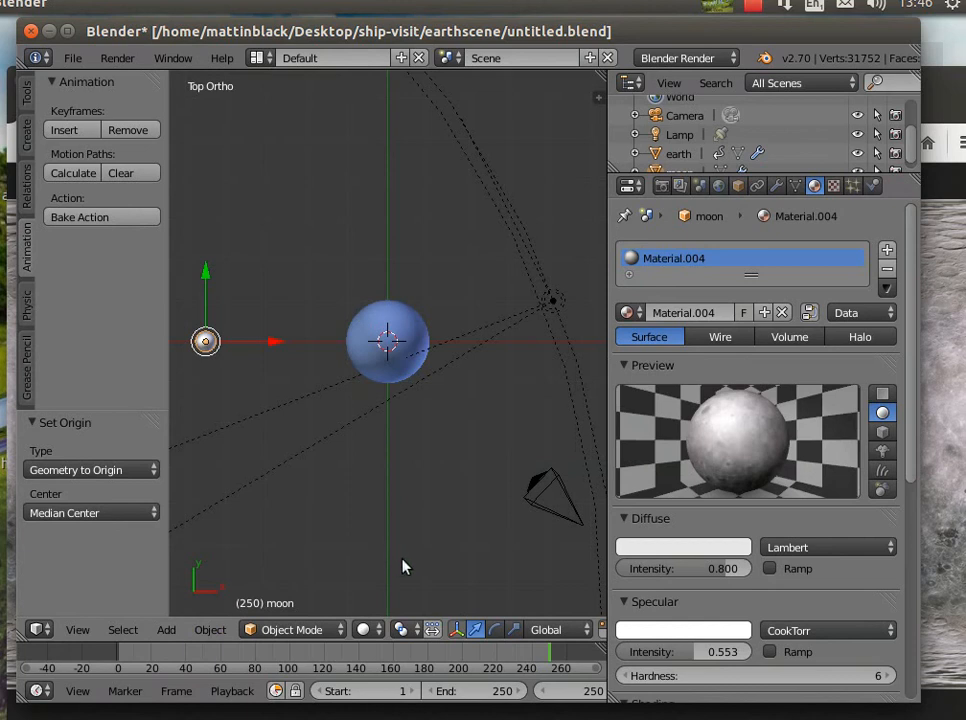
# Switch to the rotate manipulator and set the moon's origin to the 3D cursor at the earth's centre
pyautogui.click(495, 630)
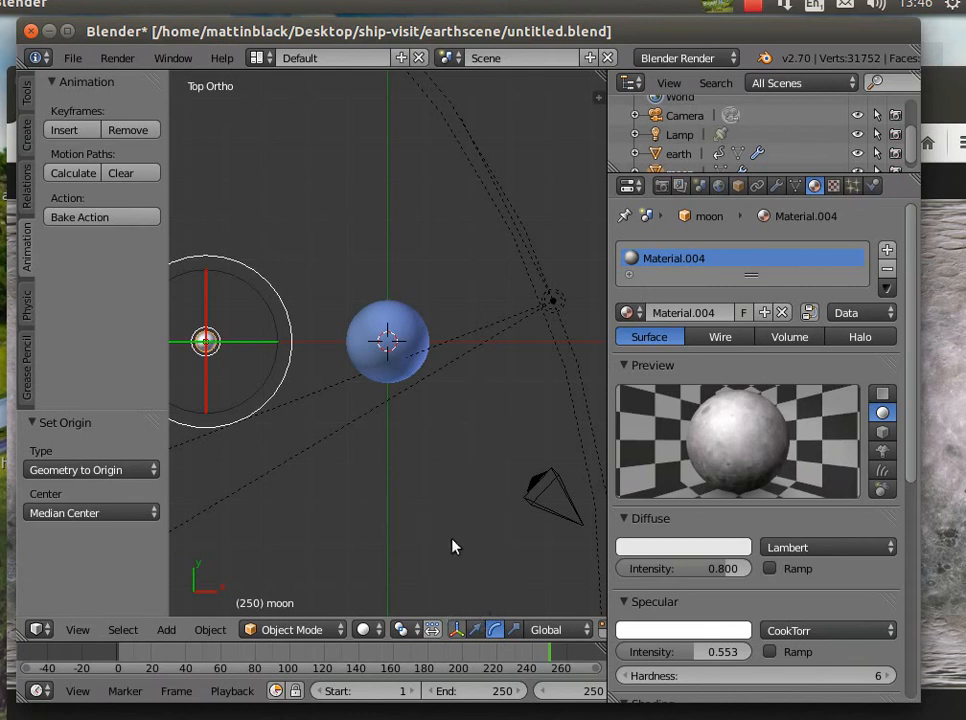
pyautogui.click(209, 630)
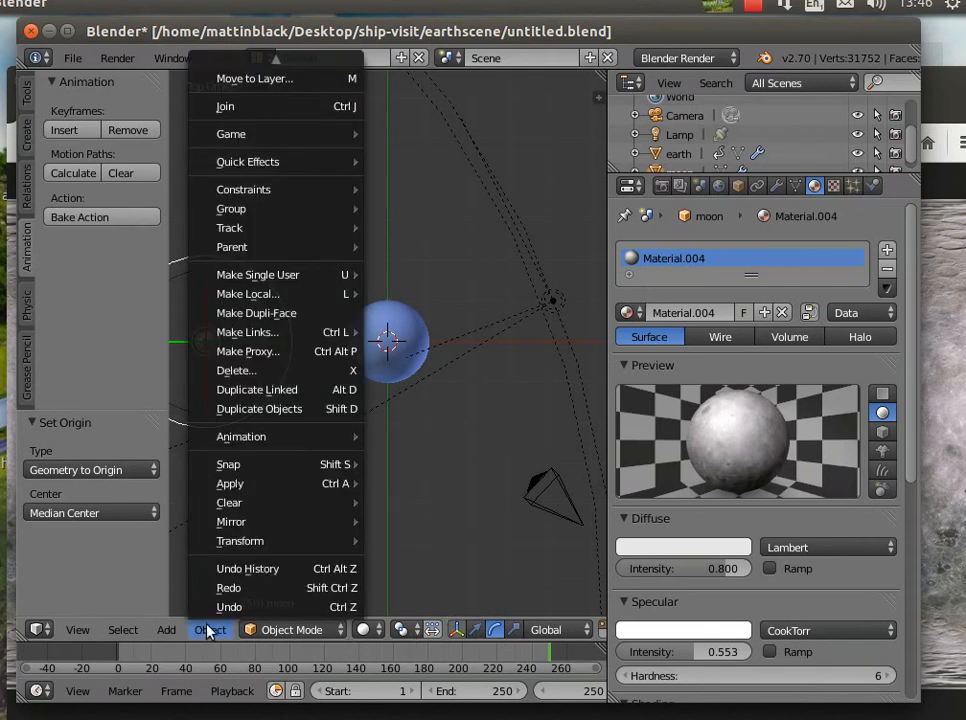
pyautogui.moveTo(269, 457)
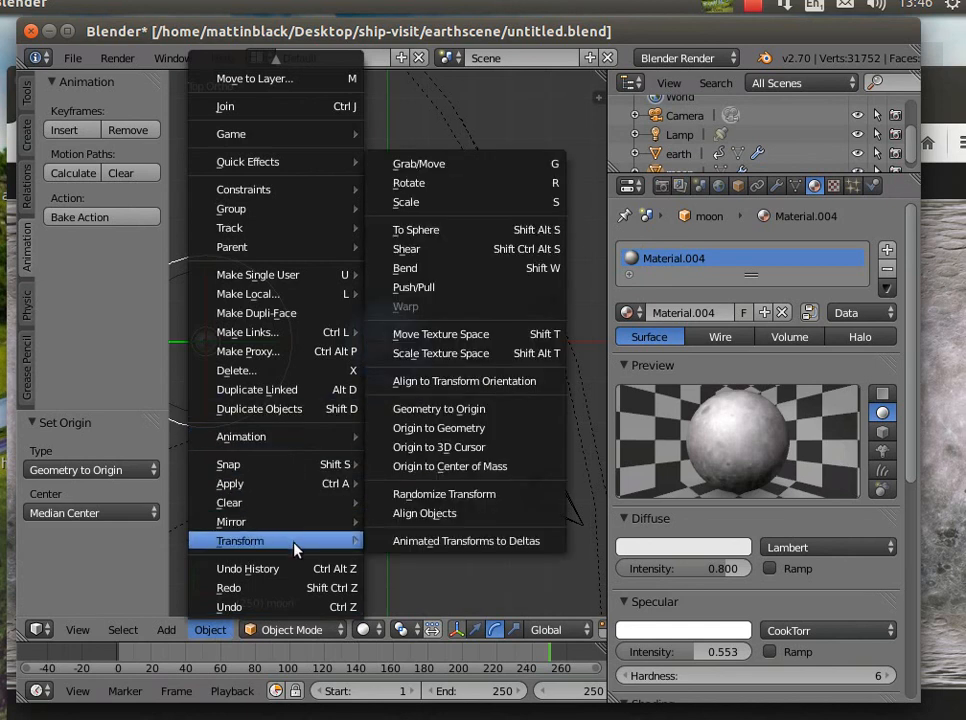
pyautogui.click(428, 450)
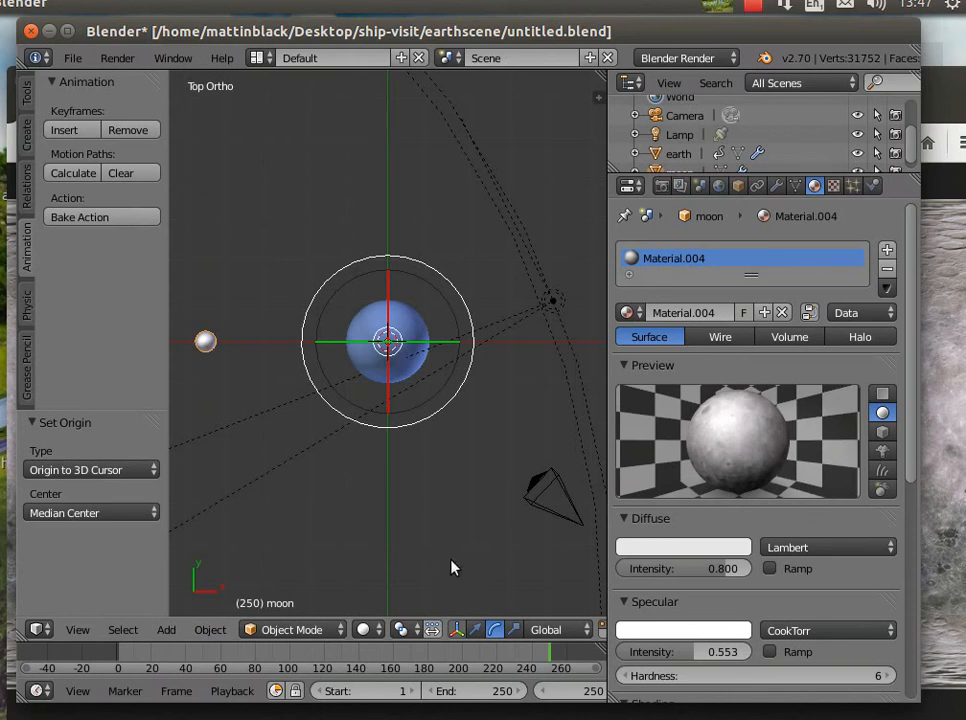
# Rotate the moon around the earth about the Z axis by about 12°, then by about 99° from the camera view
pyautogui.moveTo(452, 568); pyautogui.dragTo(446, 535, button='middle')
pyautogui.moveTo(455, 378)
pyautogui.mouseDown()
pyautogui.moveTo(399, 420)
pyautogui.moveTo(330, 416)
pyautogui.moveTo(290, 355)
pyautogui.moveTo(420, 425)
pyautogui.moveTo(468, 366)
pyautogui.mouseUp()
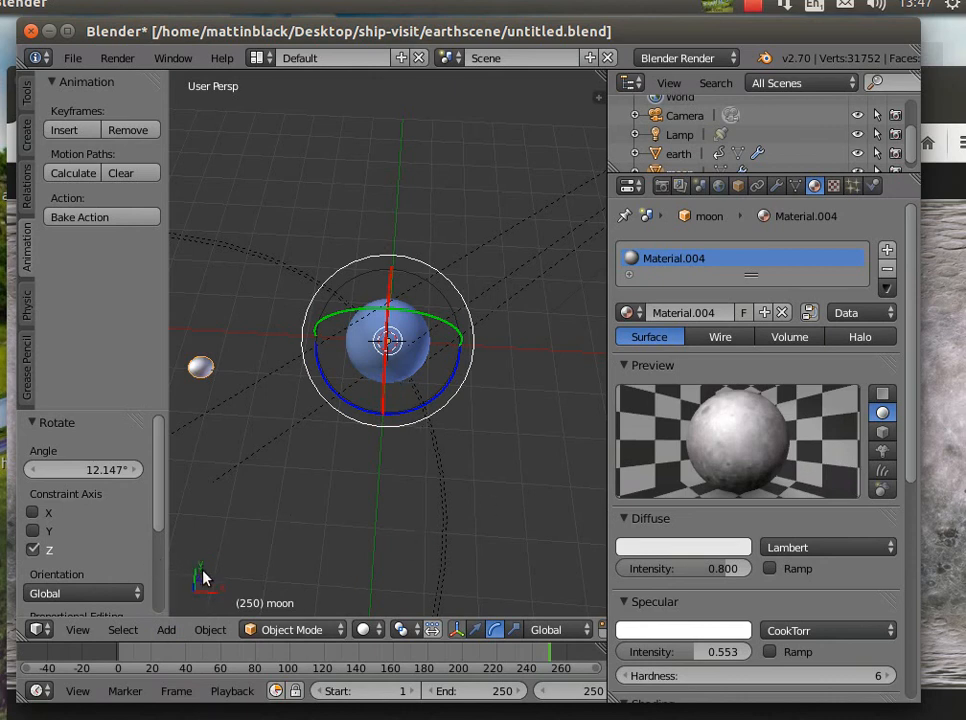
pyautogui.click(77, 630)
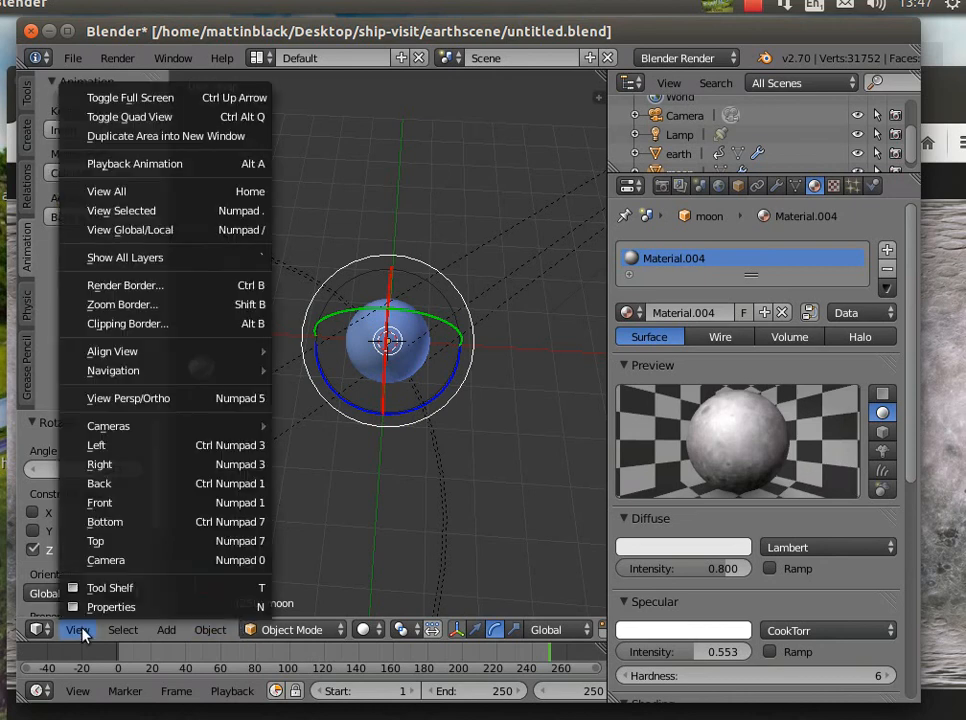
pyautogui.click(113, 562)
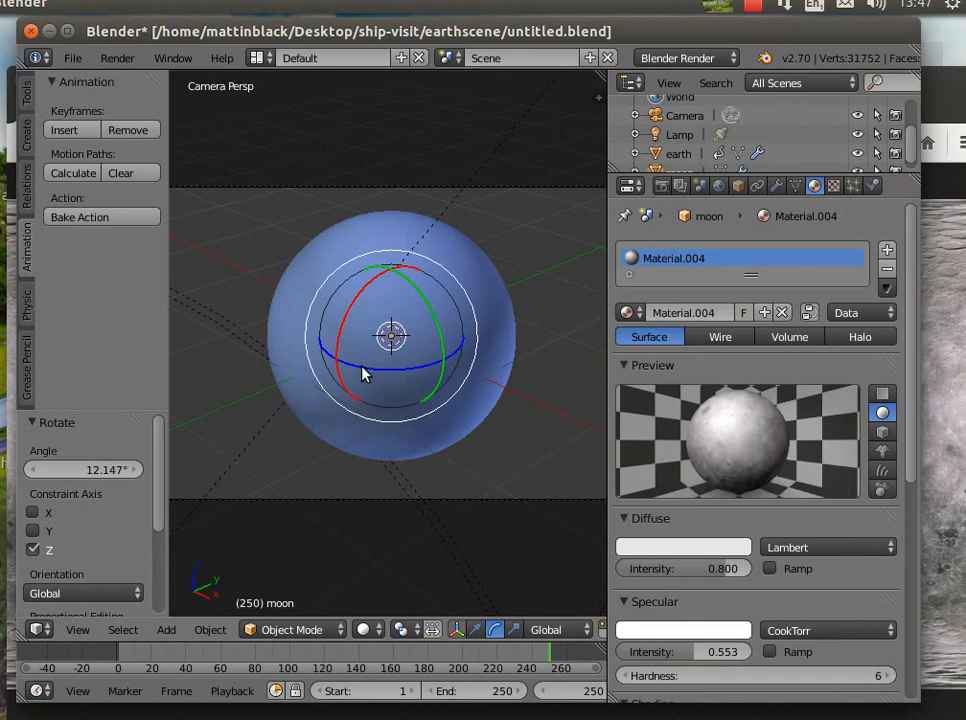
pyautogui.press('r')
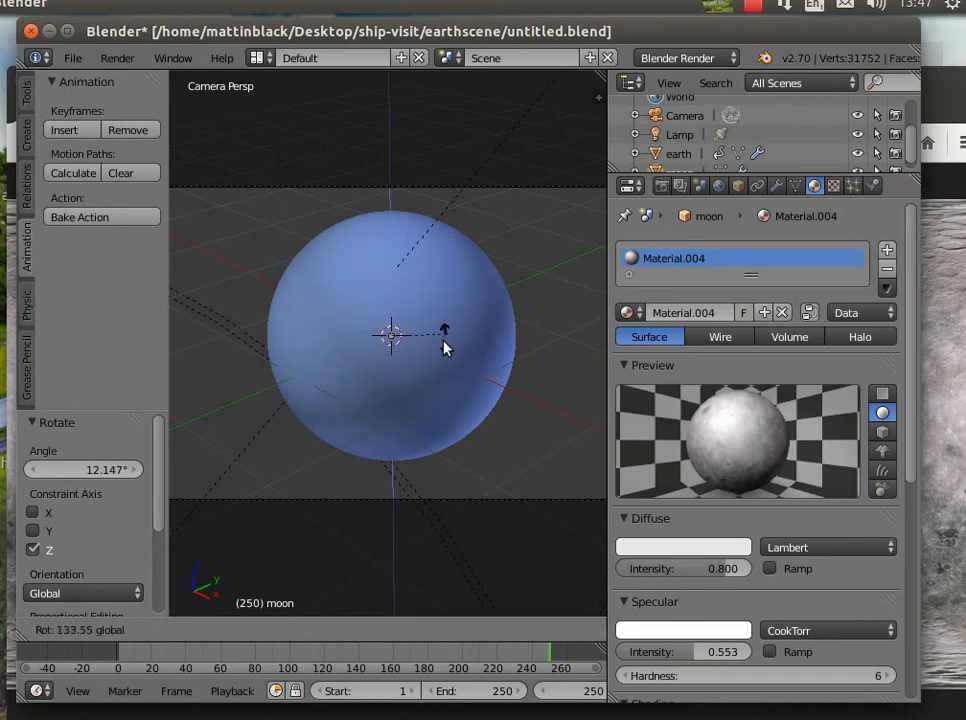
pyautogui.click(410, 385)
# Outside the camera view, rotate the moon about -25° around the Z axis
pyautogui.moveTo(373, 432); pyautogui.dragTo(365, 440, button='middle')
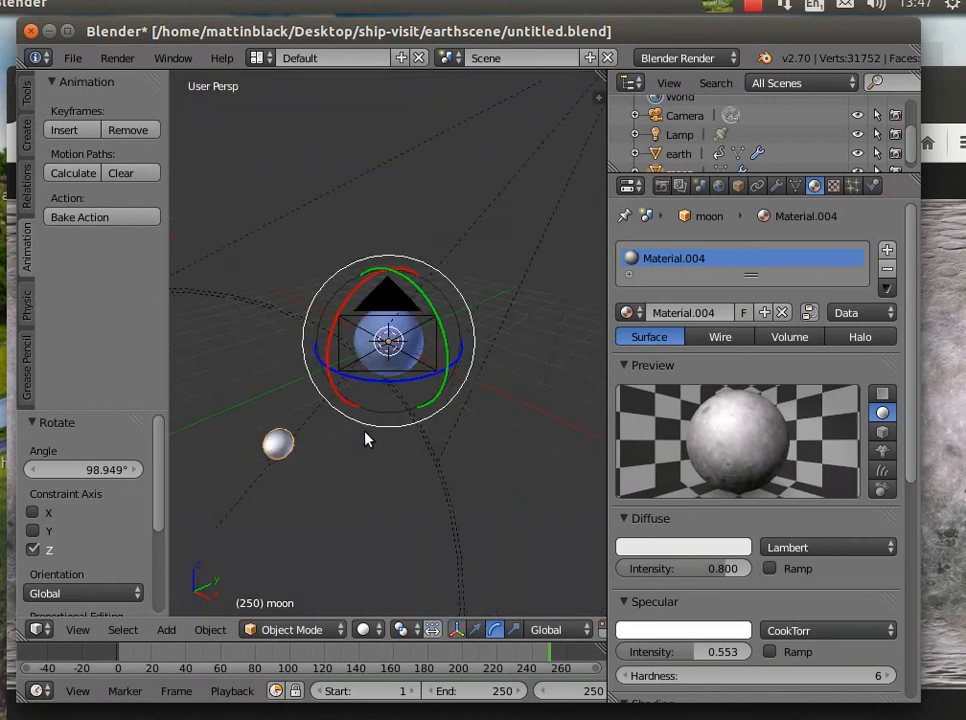
pyautogui.press('r')
pyautogui.press('z')
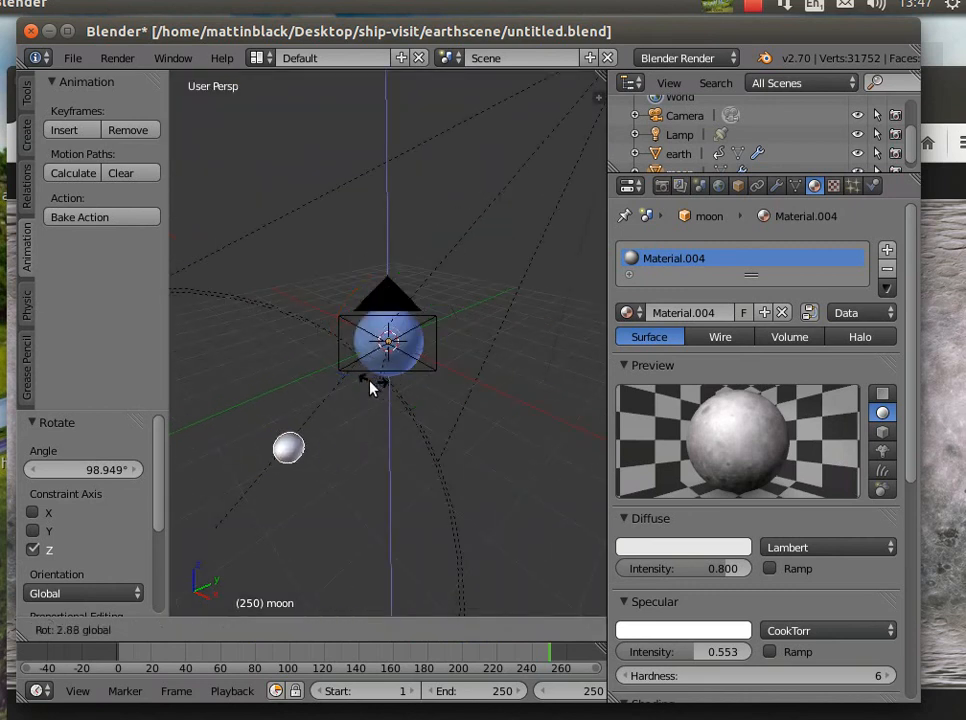
pyautogui.click(351, 388)
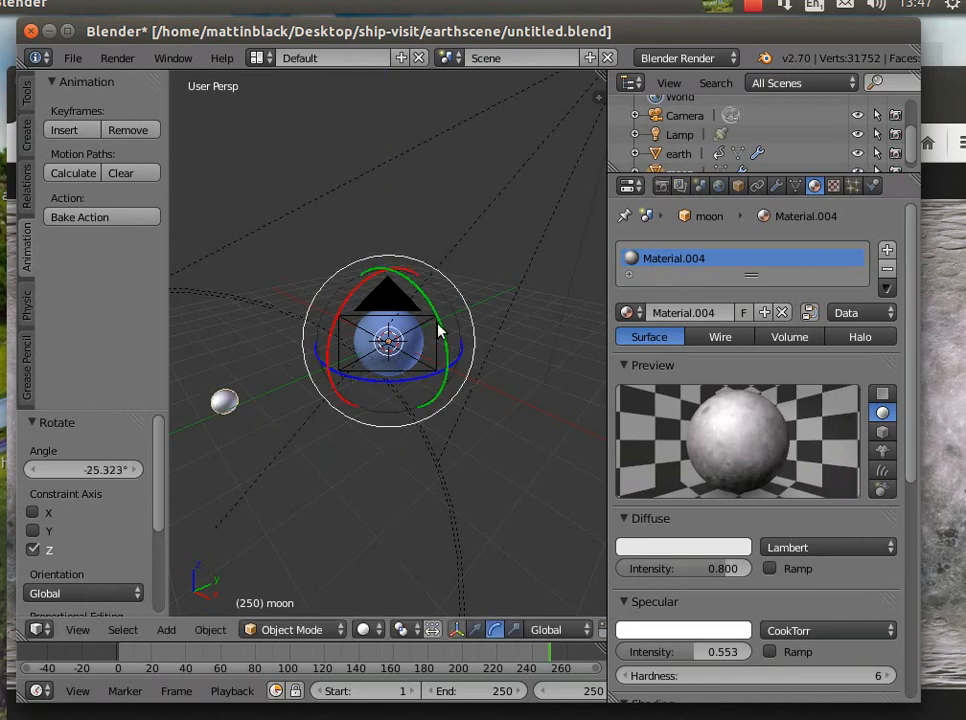
# Rotate the moon around the Y axis by about -14°, then by about 74°
pyautogui.press('r')
pyautogui.press('y')
pyautogui.click(438, 317)
pyautogui.moveTo(431, 478); pyautogui.dragTo(392, 345, button='middle')
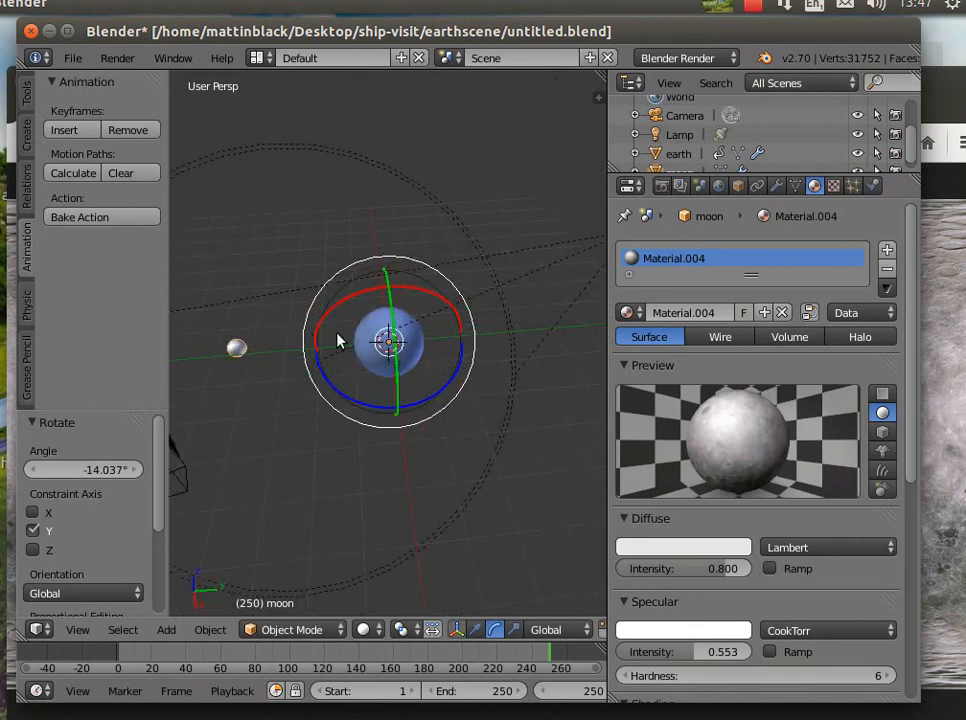
pyautogui.press('r')
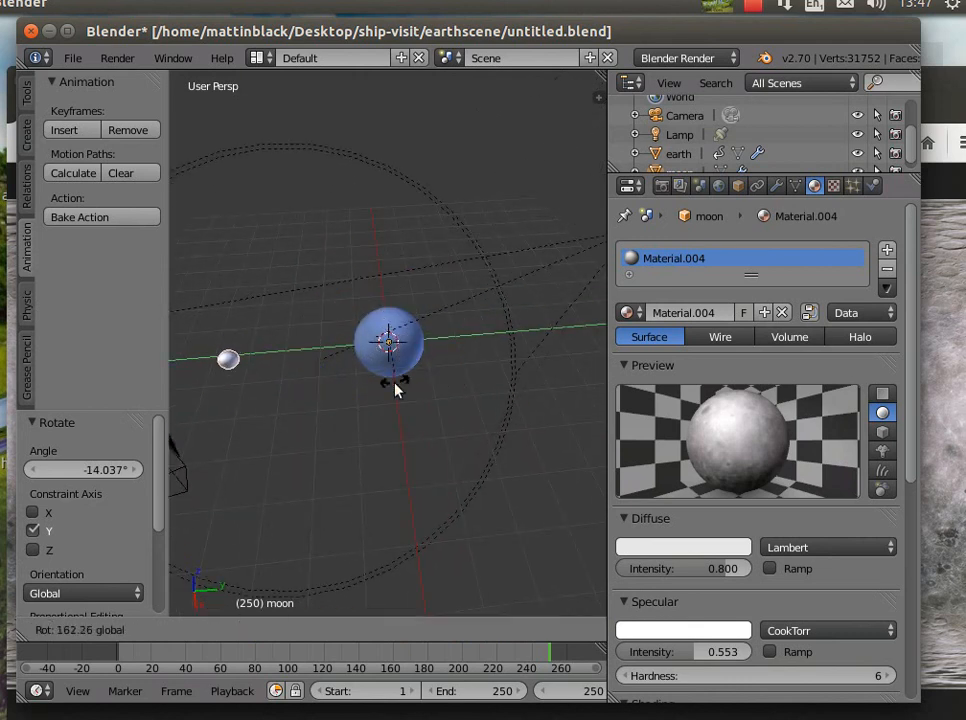
pyautogui.click(403, 343)
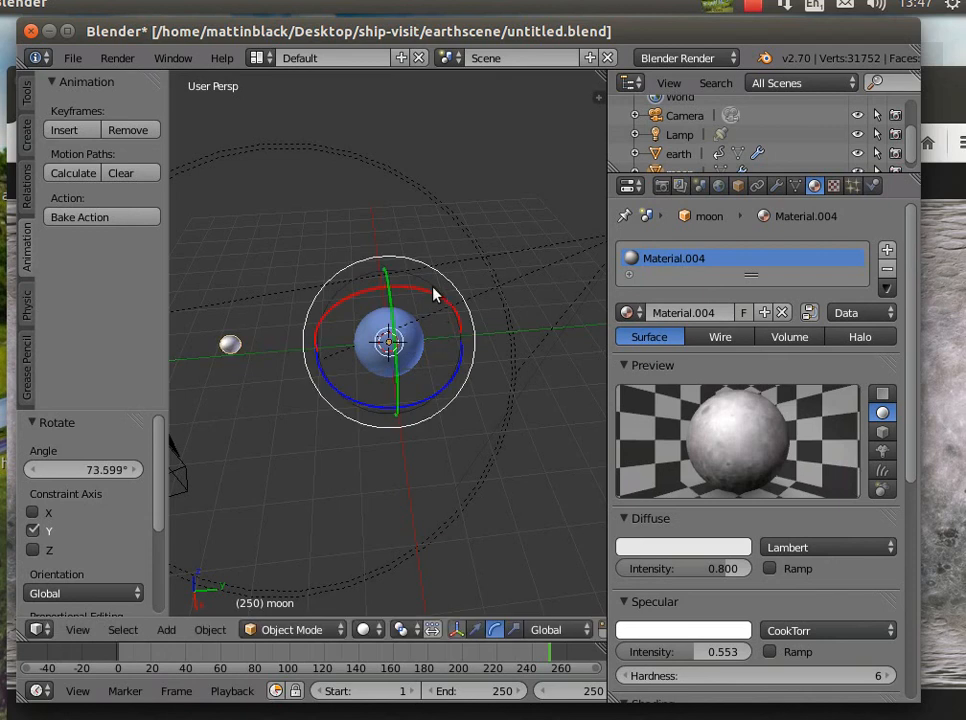
# Rotate the moon about -21° around the X axis to raise it above the earth's centre
pyautogui.press('r')
pyautogui.press('x')
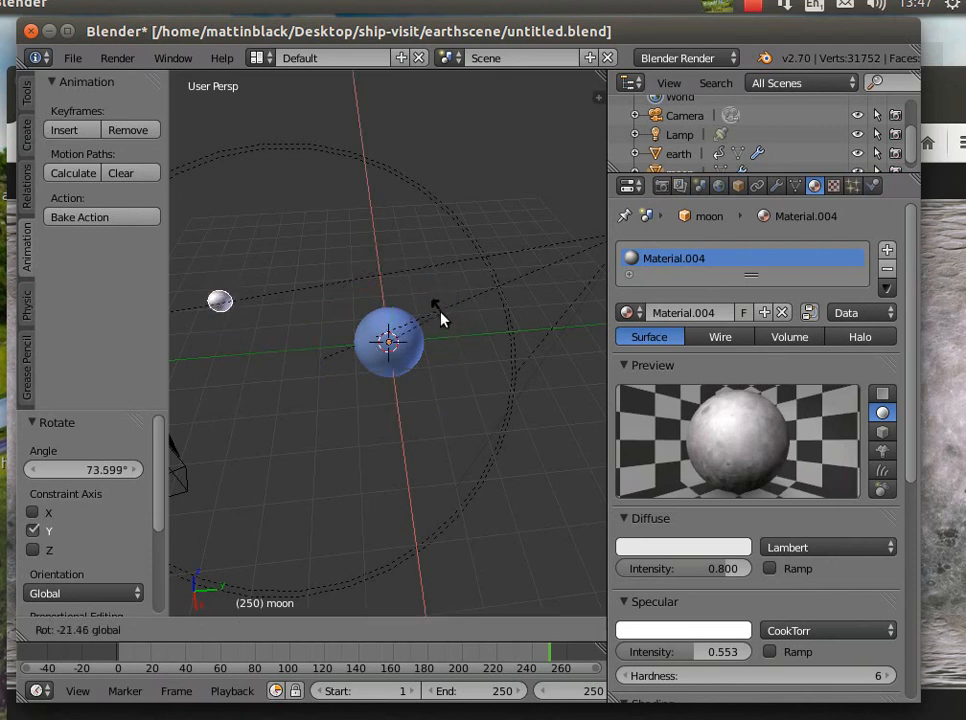
pyautogui.click(443, 318)
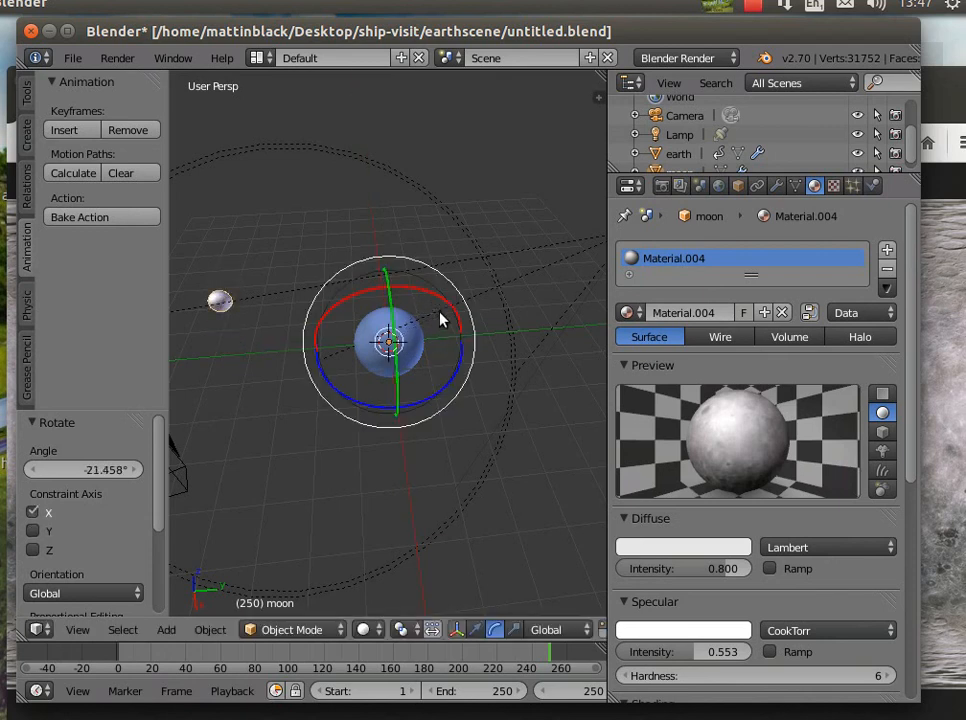
# In the camera view, rotate the moon about -53° around the Z axis and bring the whole camera frame into view
pyautogui.click(80, 638)
pyautogui.click(110, 558)
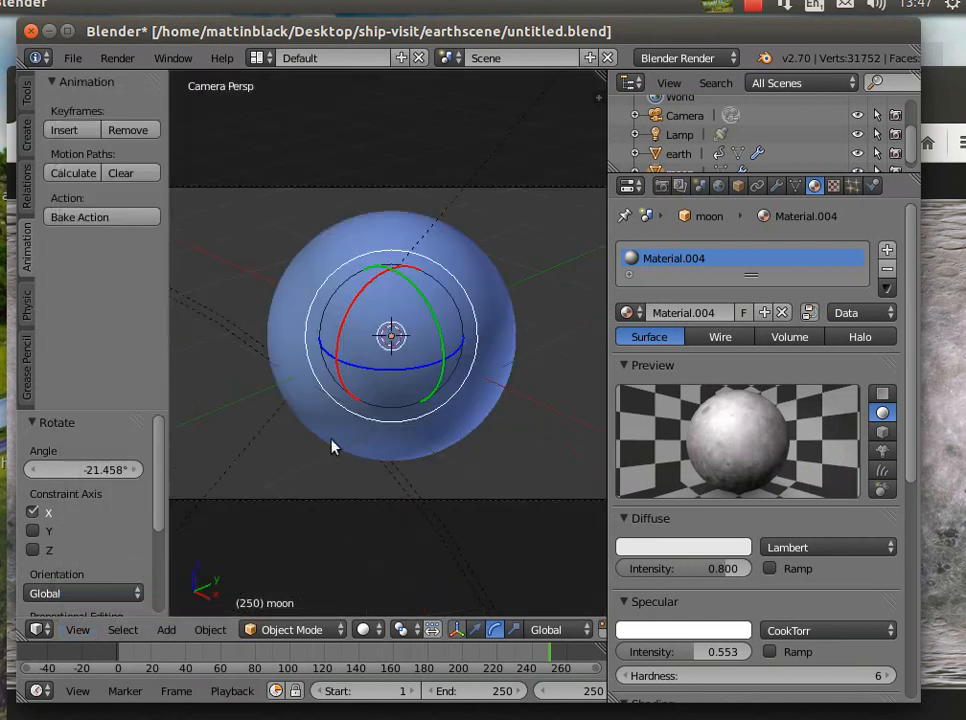
pyautogui.press('r')
pyautogui.press('z')
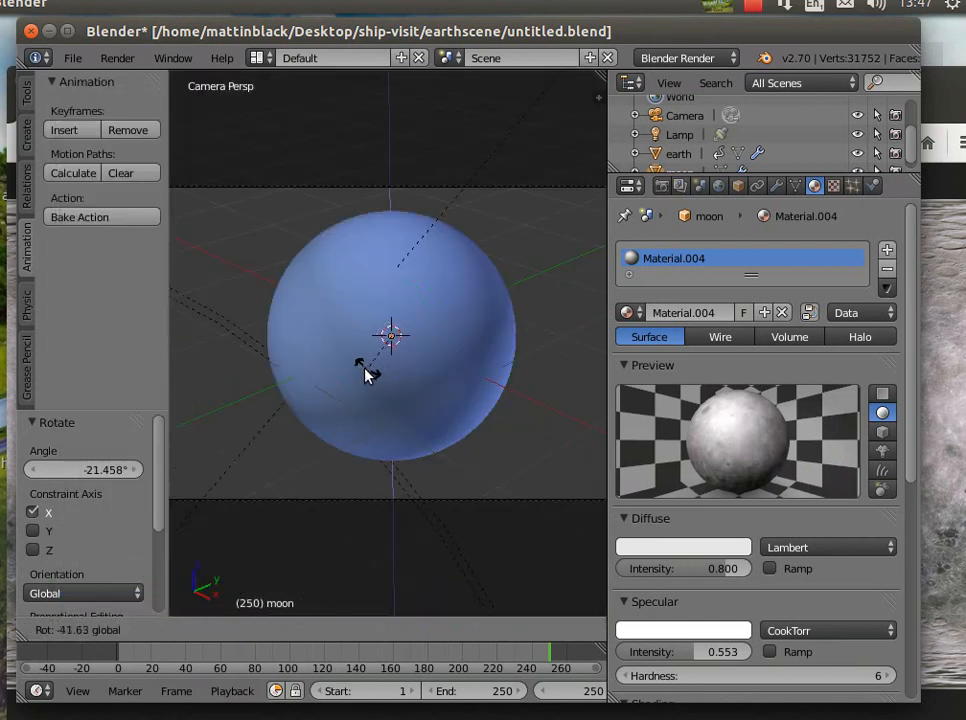
pyautogui.click(371, 420)
pyautogui.scroll(-3, 371, 460)
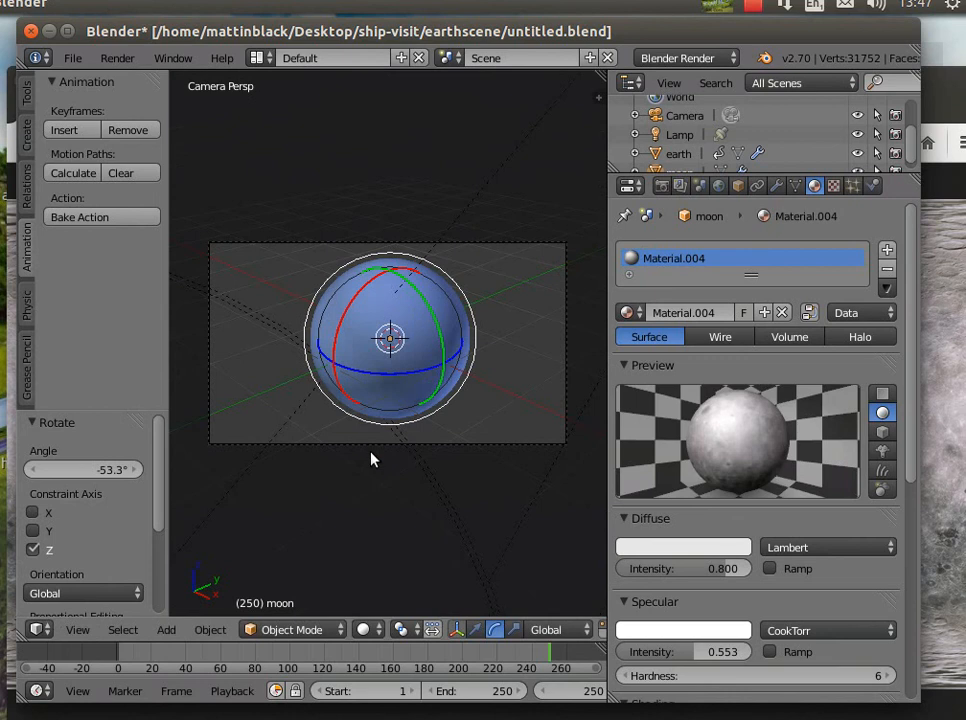
# Leave the camera view and rotate the moon around the Z axis, then about -29° around the Y axis
pyautogui.press('KP_0')
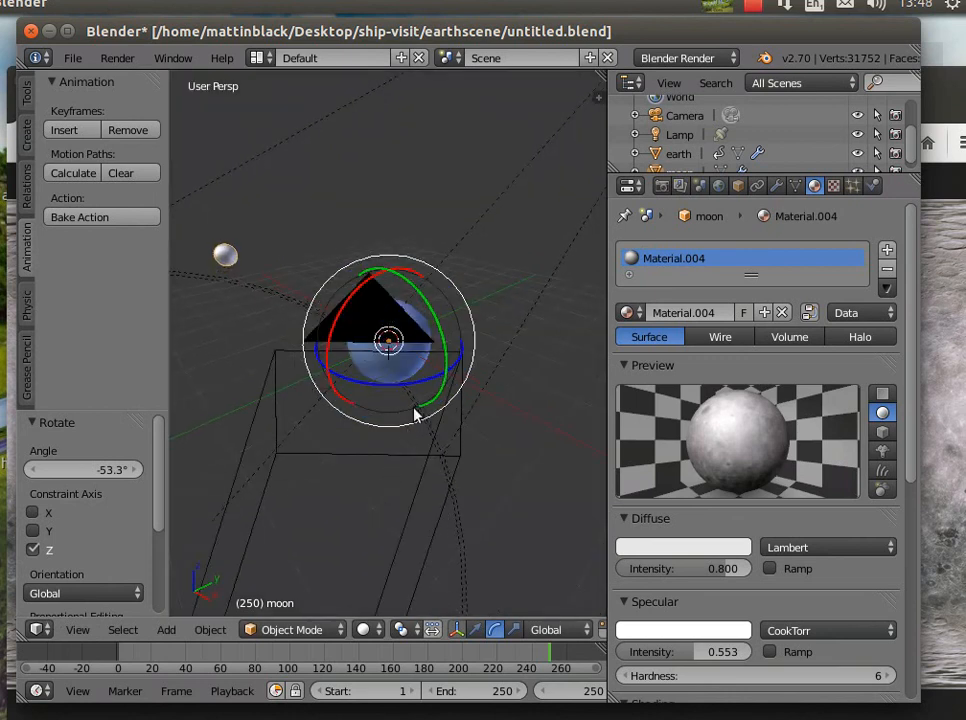
pyautogui.press('r')
pyautogui.press('z')
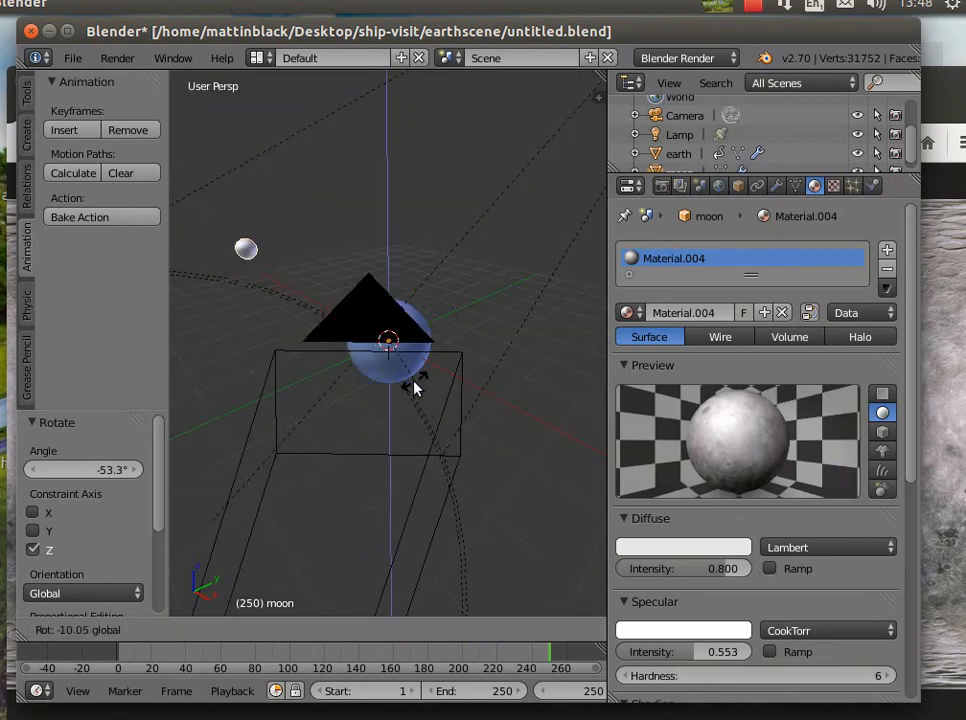
pyautogui.click(379, 388)
pyautogui.press('r')
pyautogui.press('y')
pyautogui.click(426, 311)
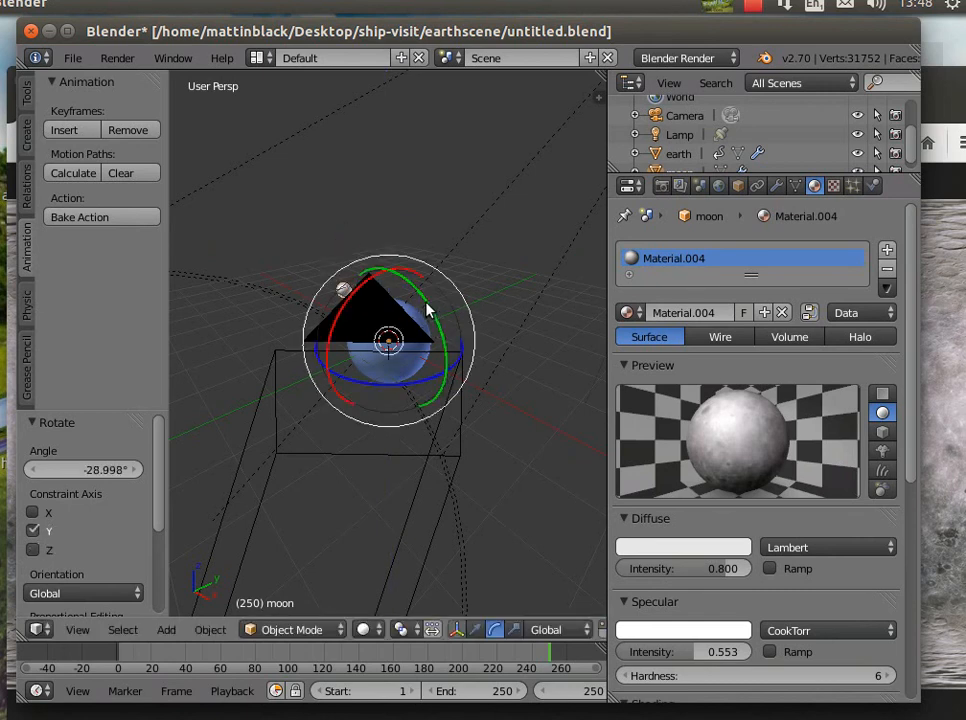
# Rotate the moon about -11° around Z, then in camera view about -13° around Y and -1.4° around Z to hide it behind the earth
pyautogui.press('r')
pyautogui.press('z')
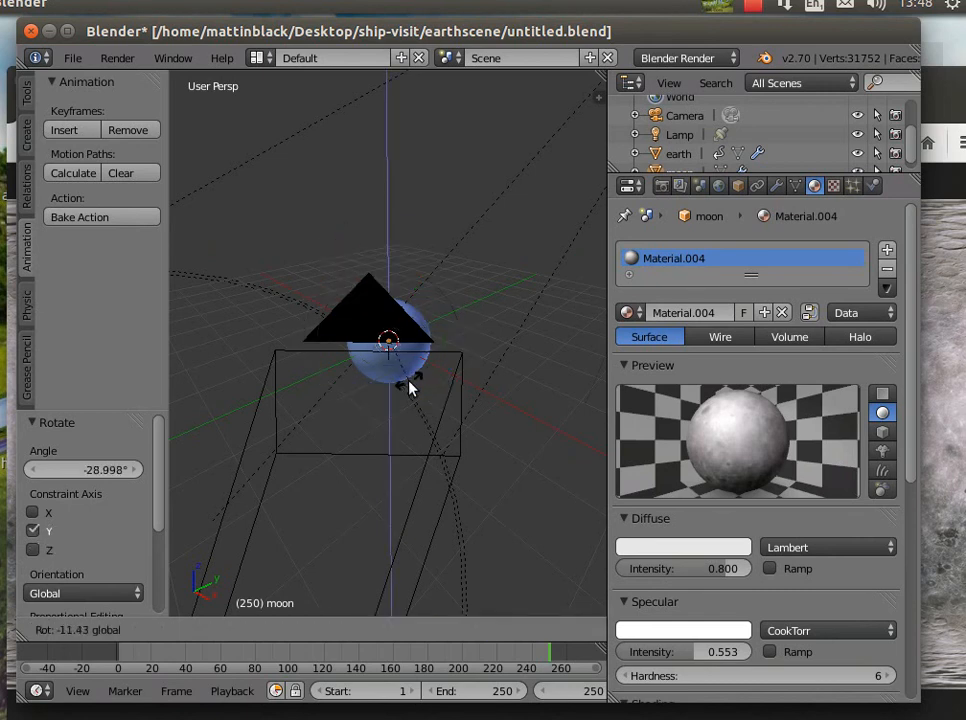
pyautogui.click(409, 388)
pyautogui.click(79, 630)
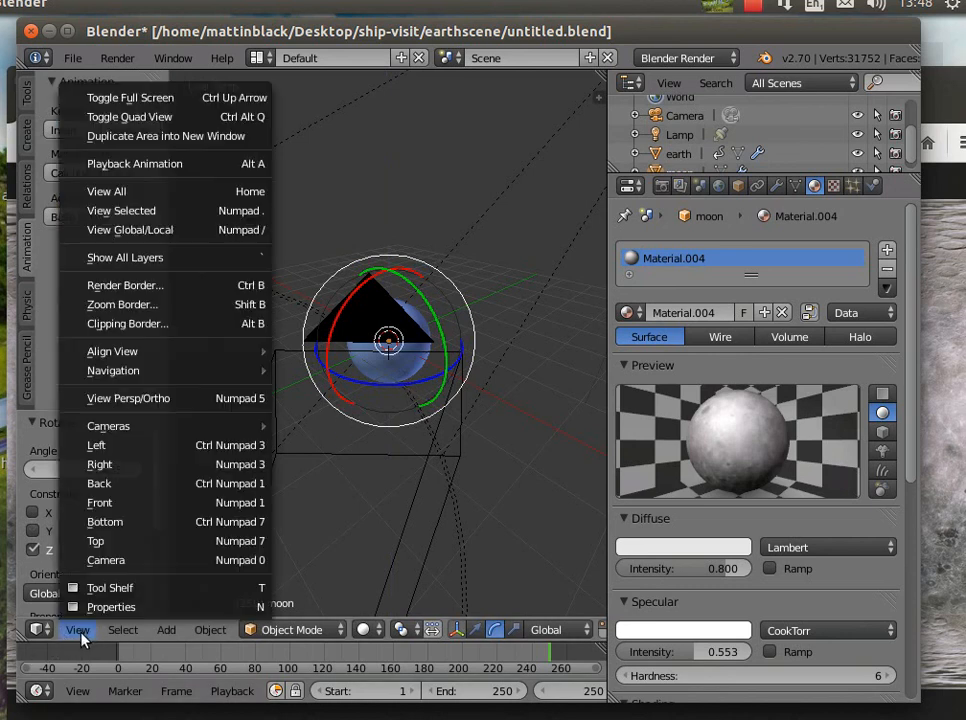
pyautogui.click(120, 558)
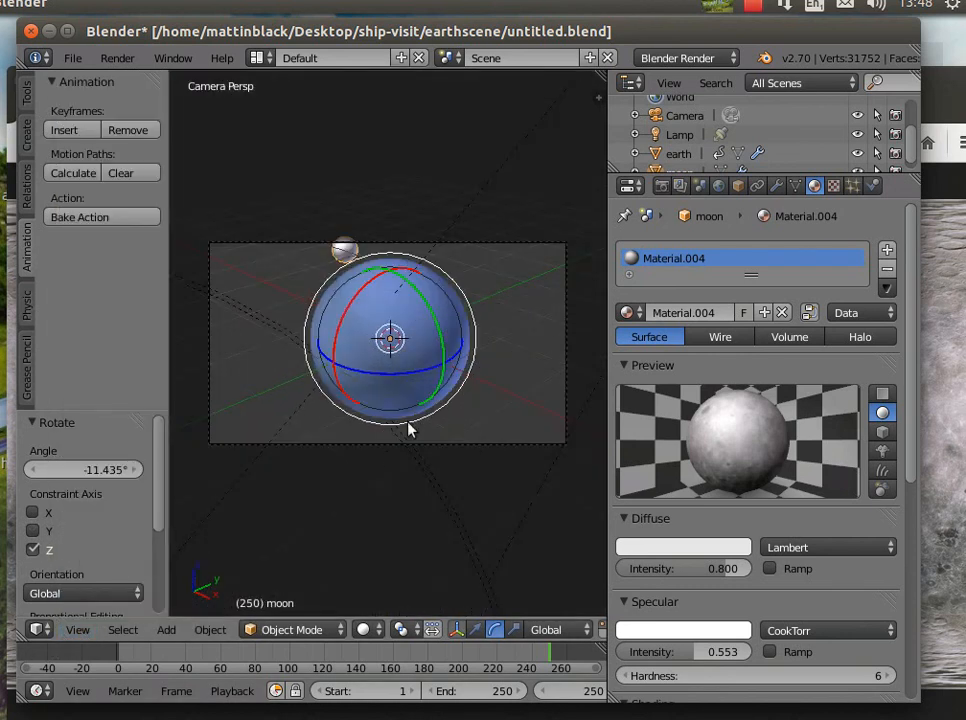
pyautogui.moveTo(430, 373); pyautogui.dragTo(433, 314)
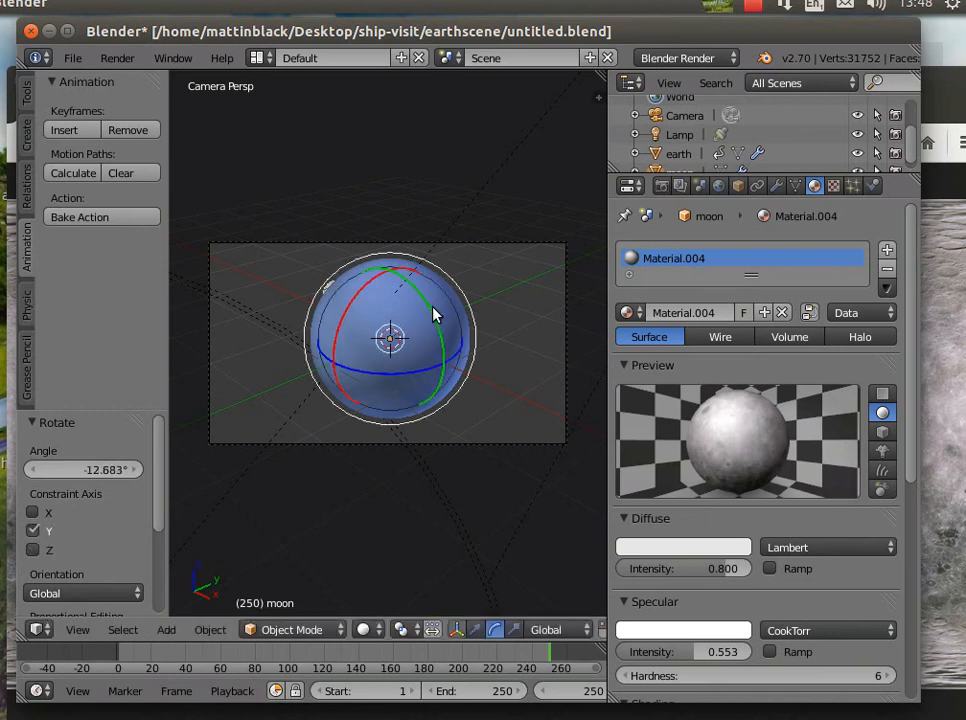
pyautogui.moveTo(426, 372); pyautogui.dragTo(423, 375)
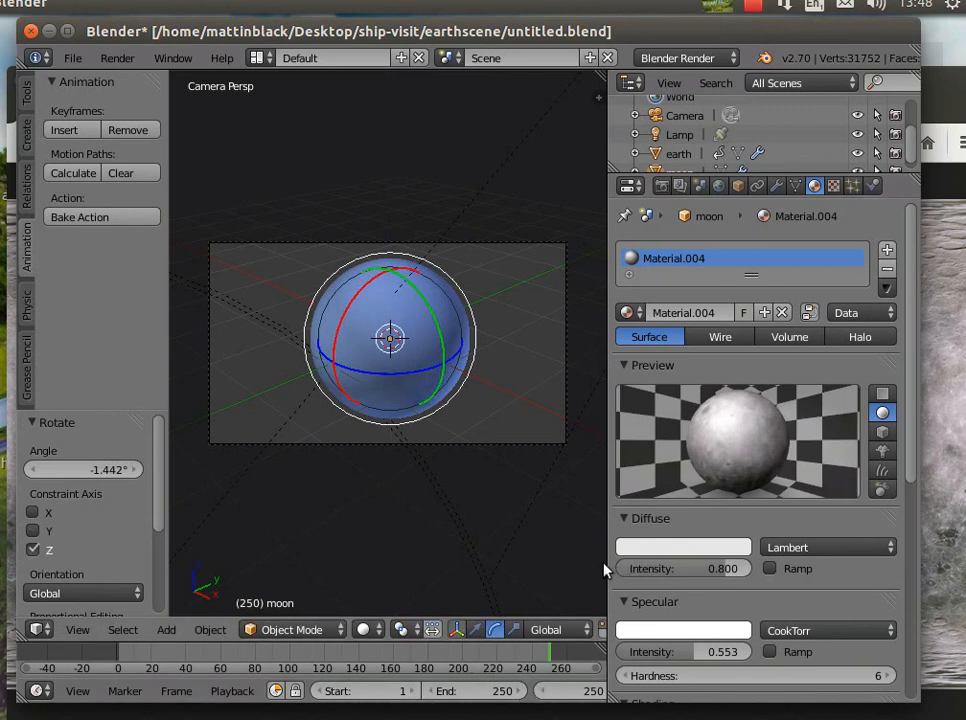
# Widen the 3D view, go to frame 1 and insert a Rotation keyframe for the moon
pyautogui.moveTo(607, 565); pyautogui.dragTo(733, 565)
pyautogui.click(643, 691)
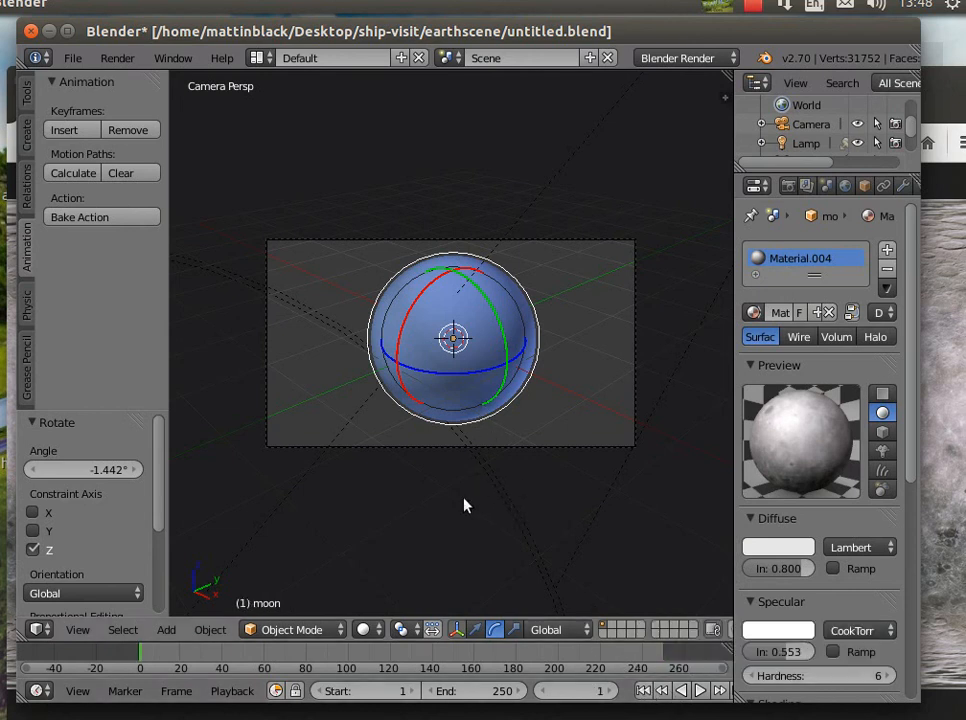
pyautogui.click(70, 131)
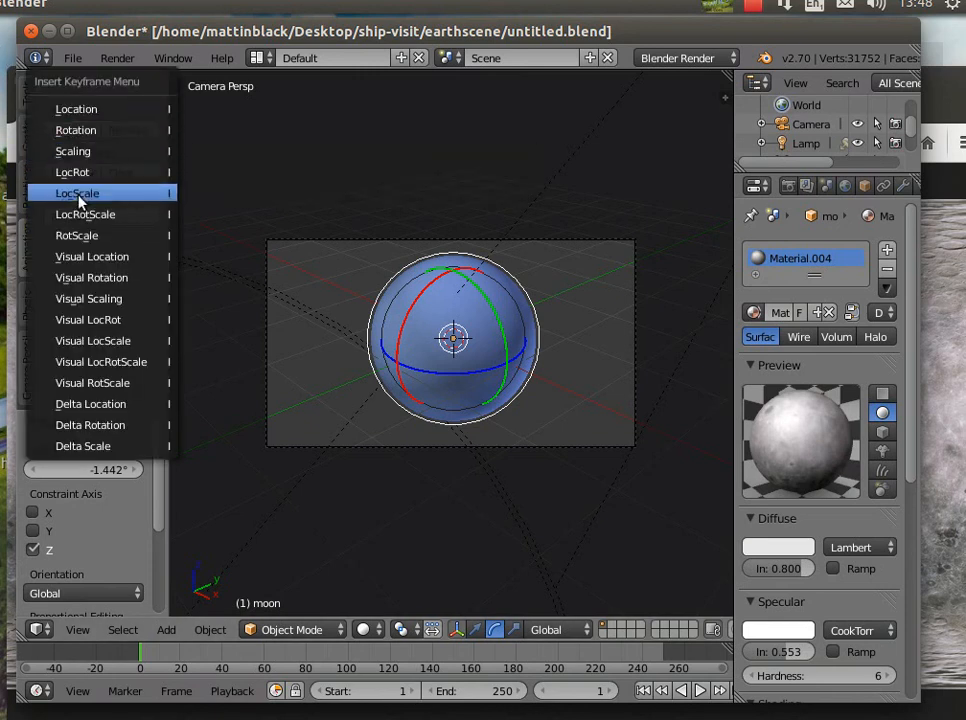
pyautogui.click(75, 133)
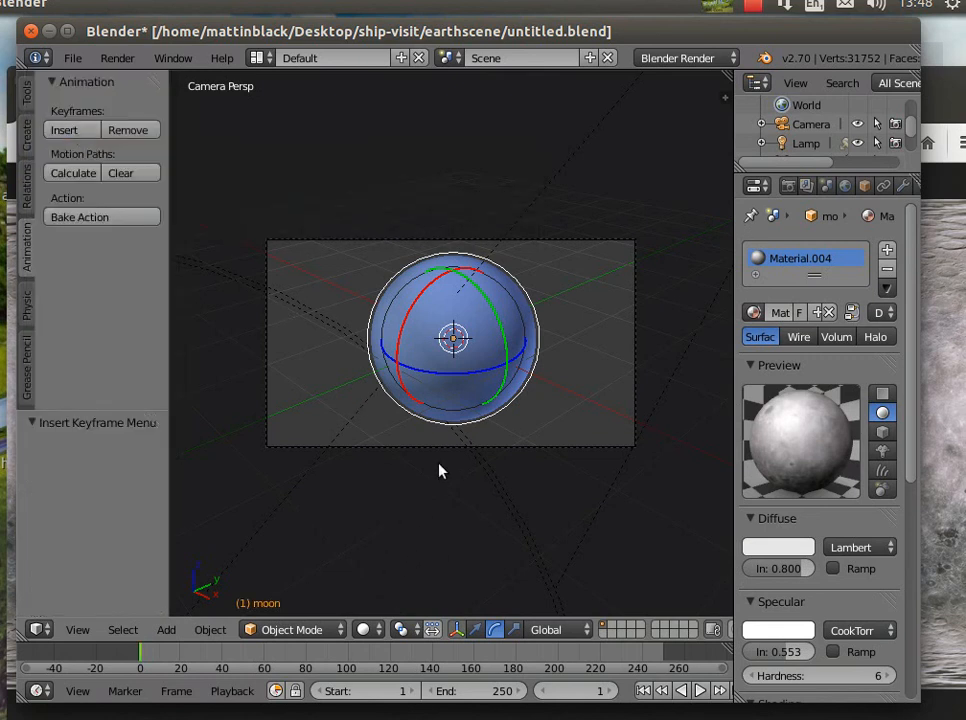
pyautogui.click(437, 381)
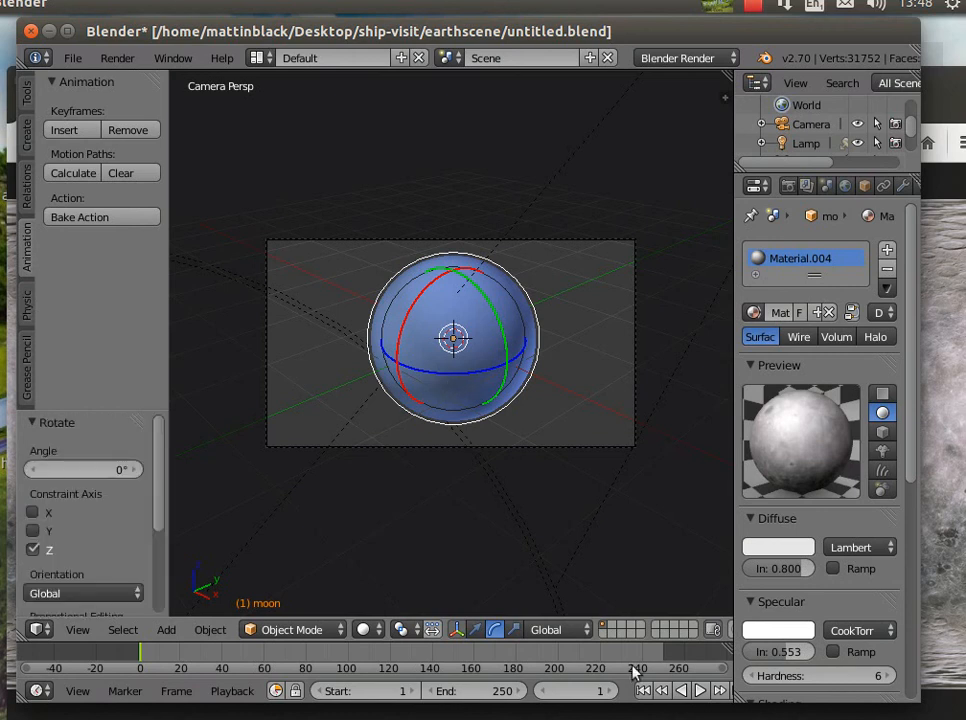
# Go to frame 250 and rotate the moon about 10° around Z and 2° around Y so it emerges beside the earth
pyautogui.click(721, 690)
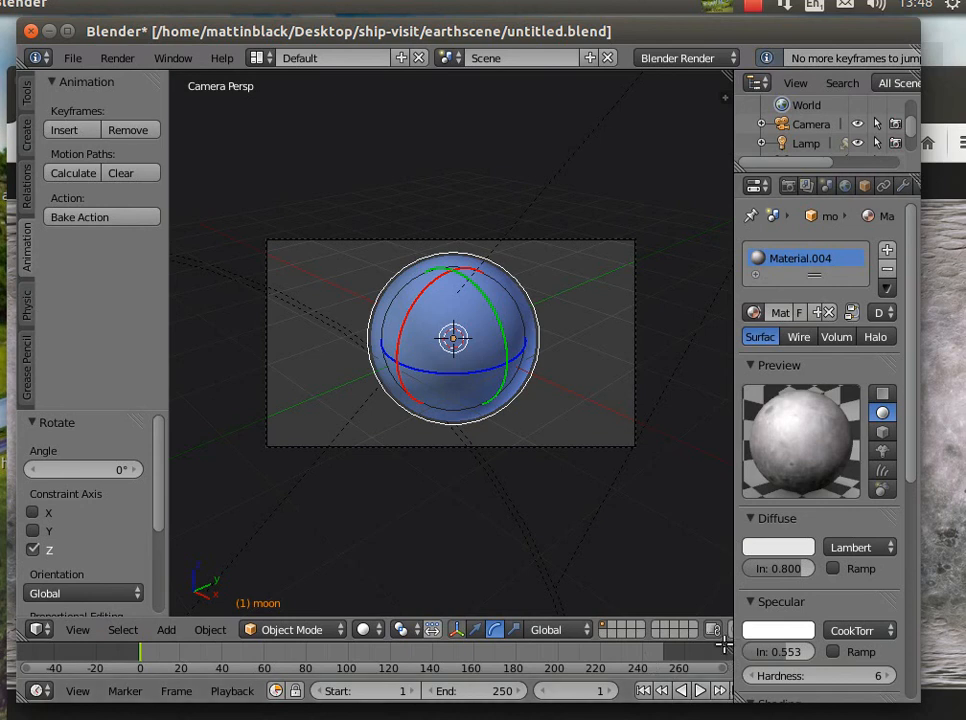
pyautogui.hscroll(2, 686, 694)
pyautogui.click(683, 692)
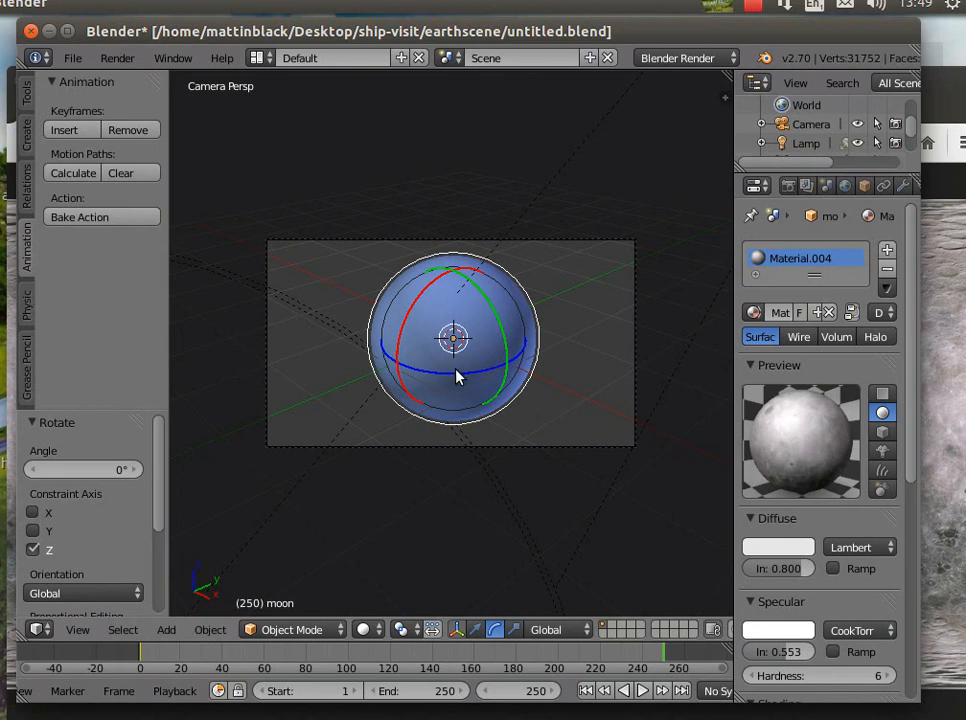
pyautogui.moveTo(434, 376); pyautogui.dragTo(448, 376)
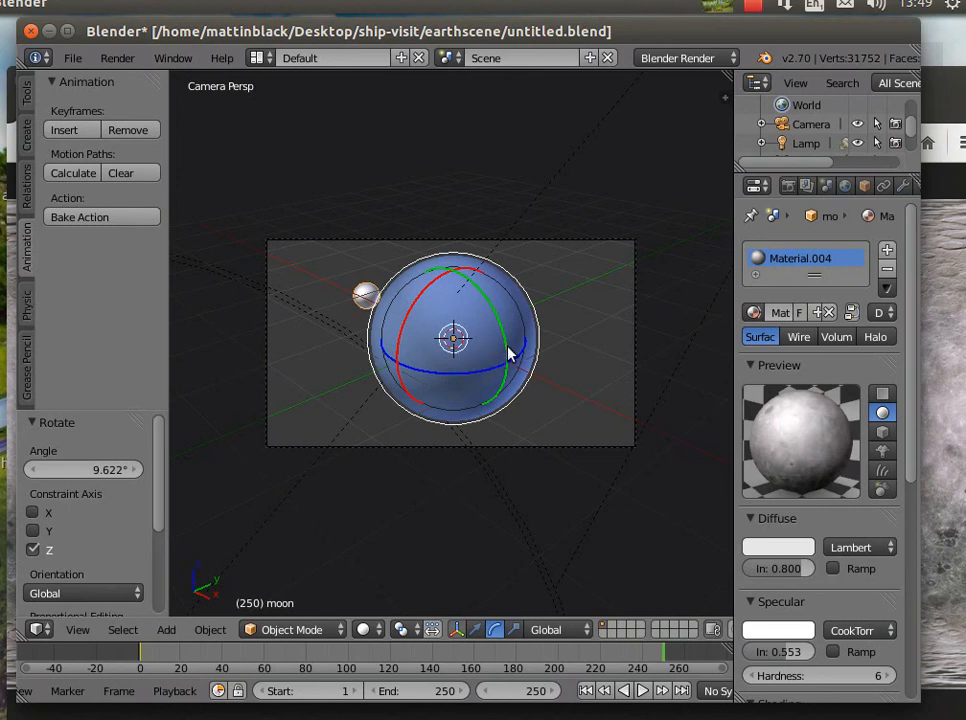
pyautogui.press('r')
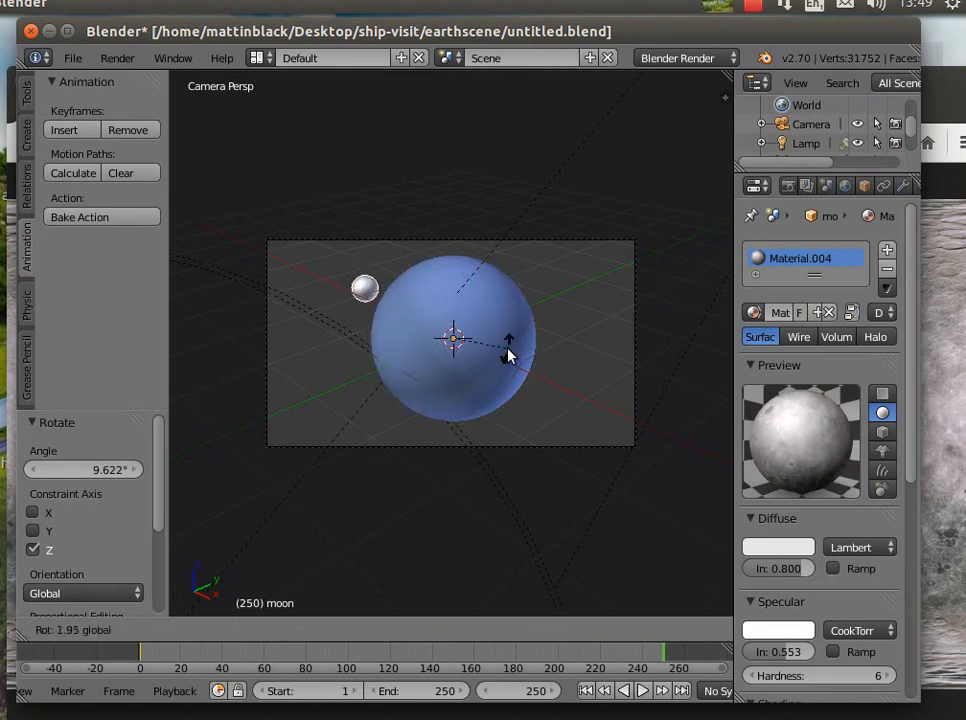
pyautogui.click(508, 357)
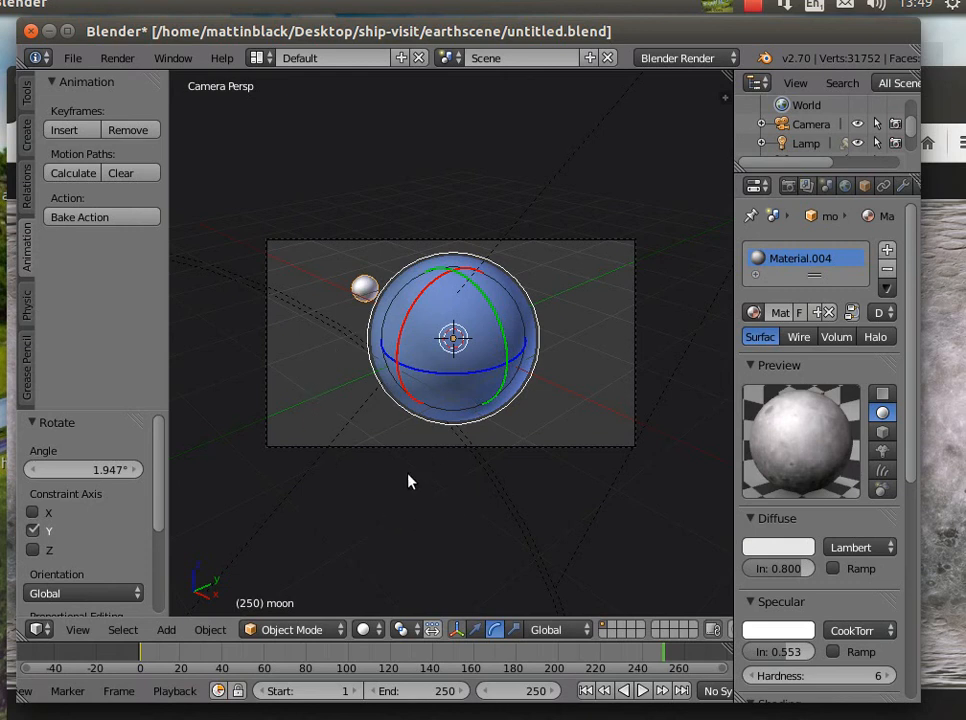
# Insert a Rotation keyframe for the moon at frame 250 and scrub the timeline back to frame 104 to check the motion
pyautogui.click(76, 133)
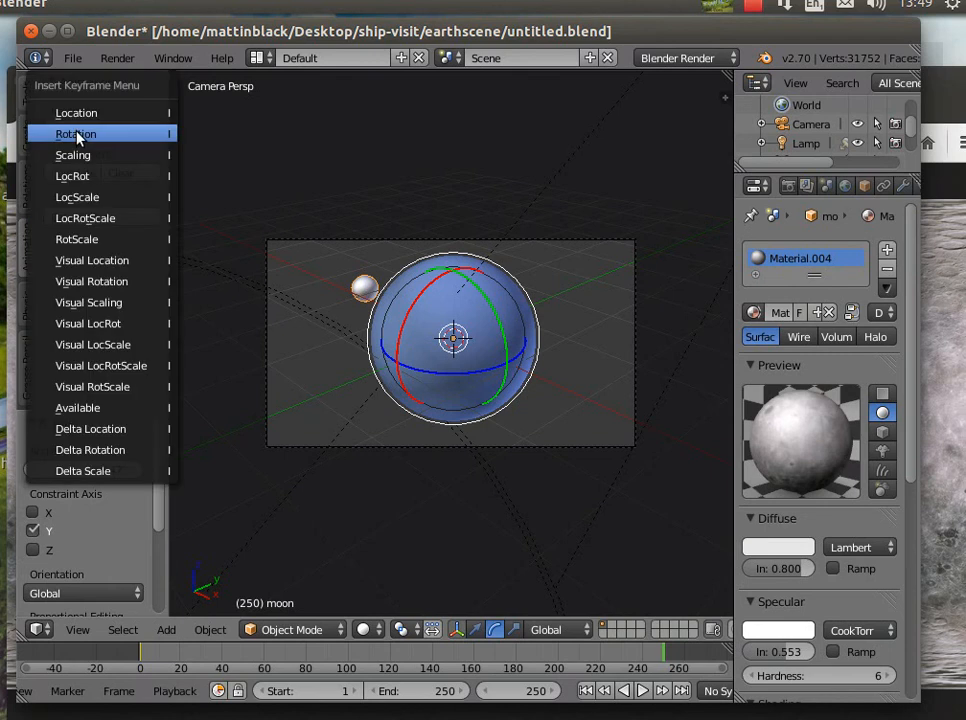
pyautogui.click(76, 133)
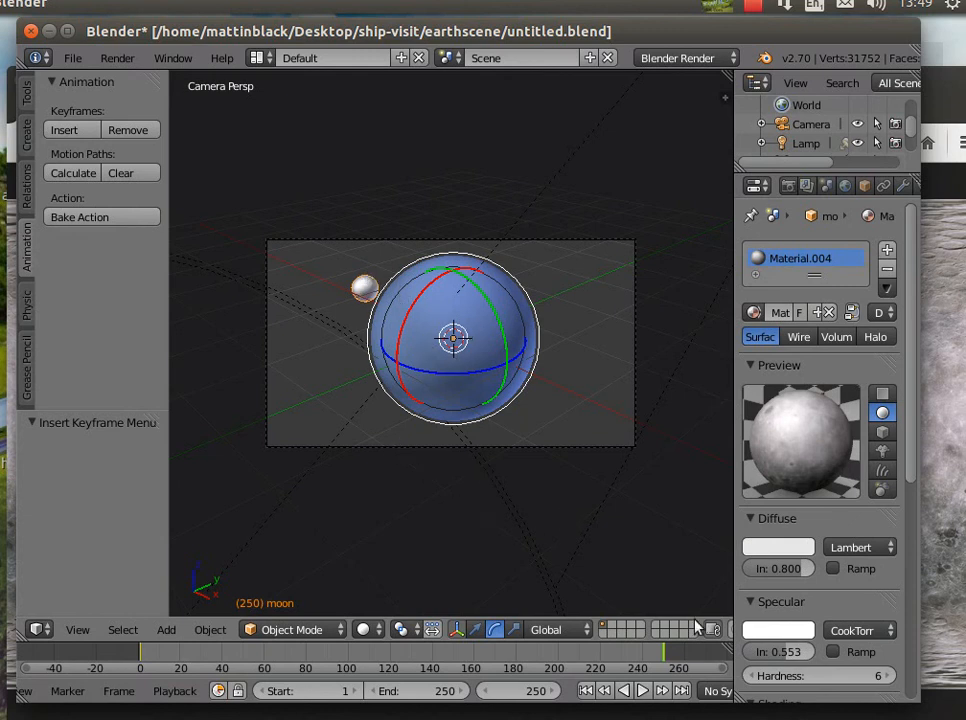
pyautogui.moveTo(645, 662); pyautogui.dragTo(356, 663)
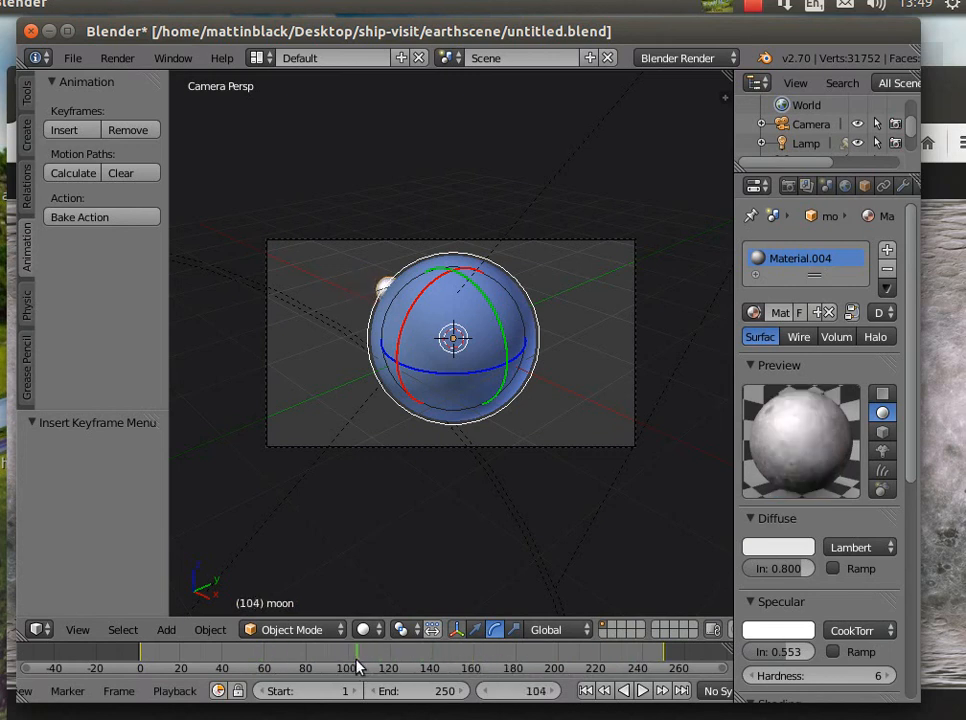
# Render frame 104 as a still image to check how the moon looks beside the earth
pyautogui.click(114, 59)
pyautogui.click(140, 81)
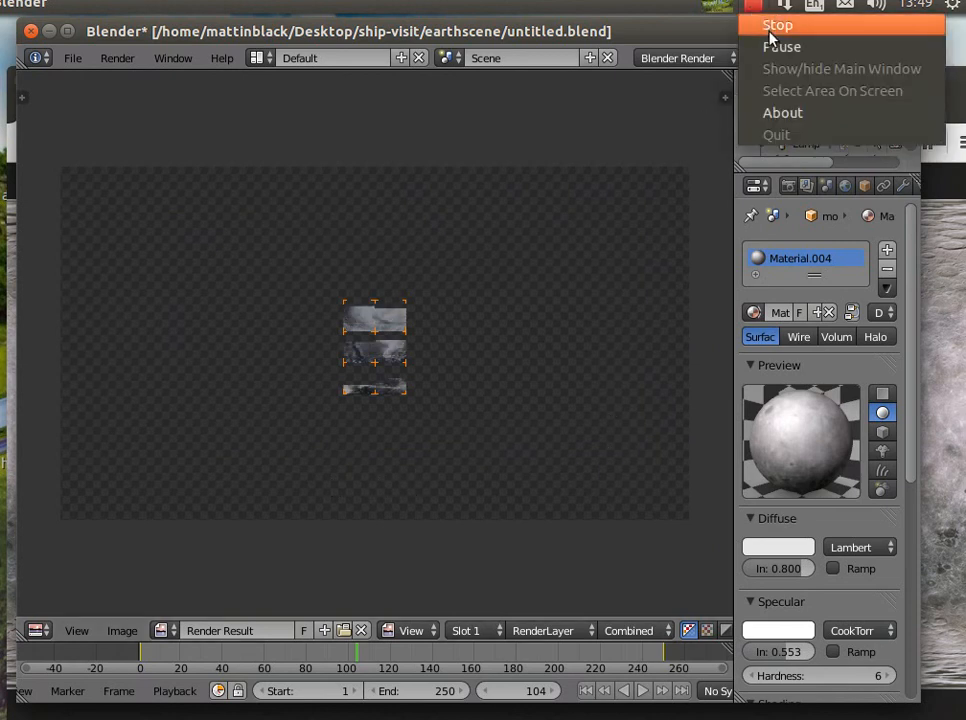
pyautogui.click(770, 46)
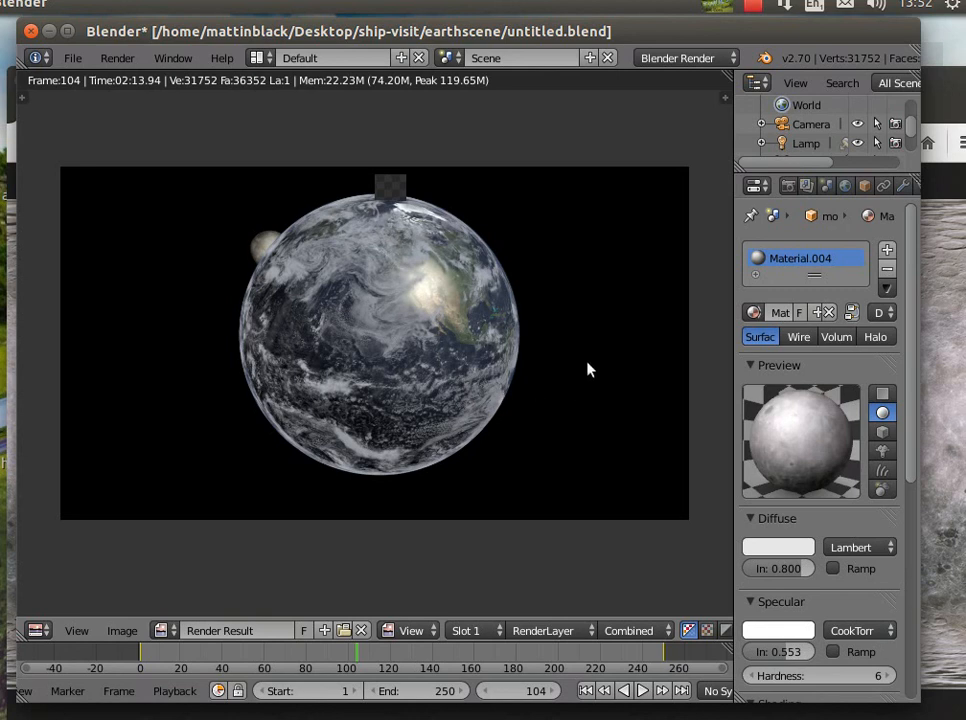
# Brighten the moon's material by setting diffuse intensity to 1.000, specular intensity to 0.836 and emit to 0.44
pyautogui.moveTo(800, 571); pyautogui.dragTo(850, 571)
pyautogui.moveTo(792, 659); pyautogui.dragTo(808, 652)
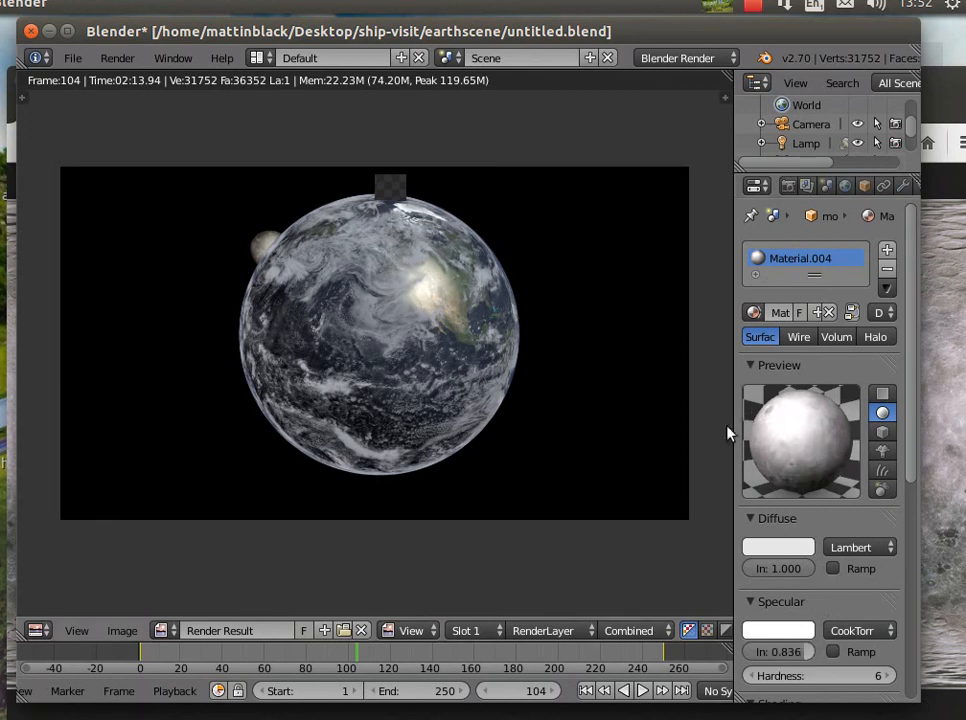
pyautogui.scroll(-1, 910, 462)
pyautogui.moveTo(910, 462); pyautogui.dragTo(908, 650)
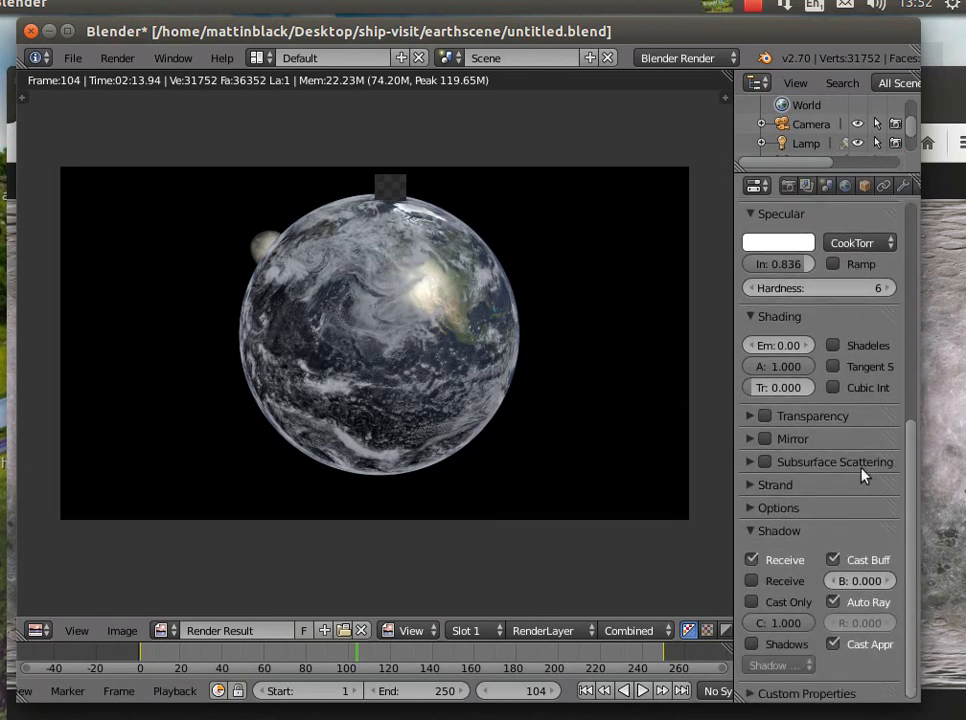
pyautogui.moveTo(780, 345); pyautogui.dragTo(862, 345)
pyautogui.click(757, 8)
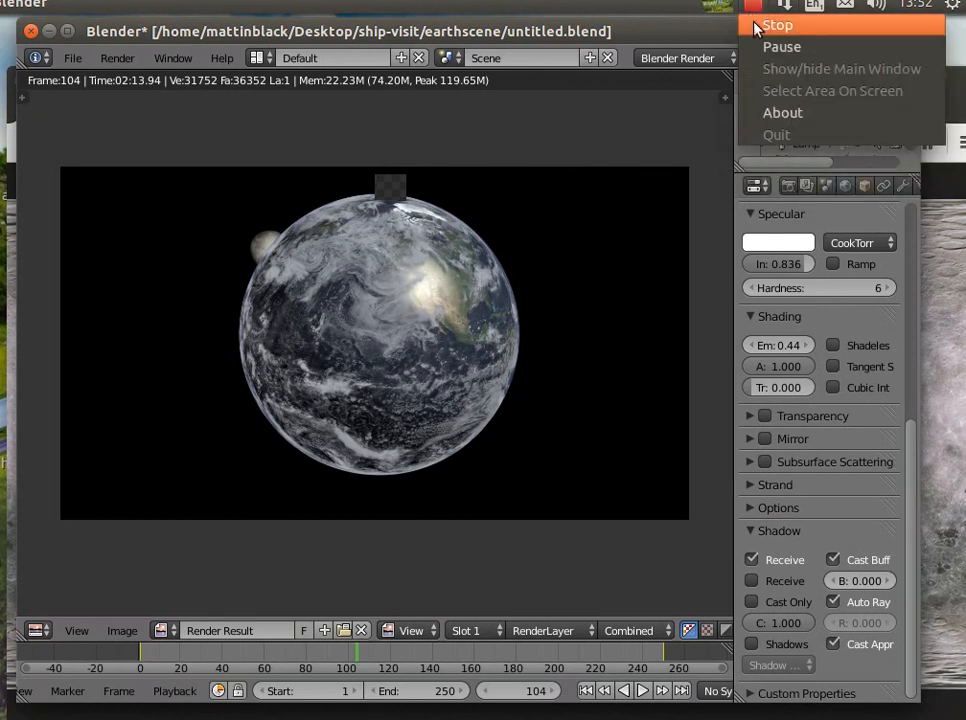
pyautogui.click(782, 47)
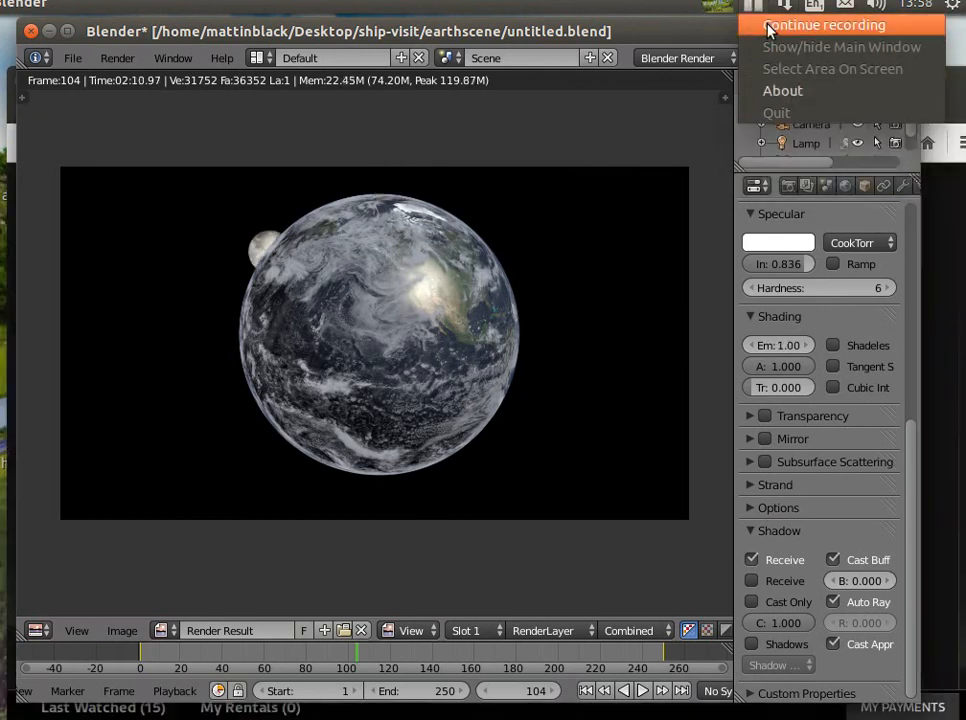
pyautogui.click(776, 26)
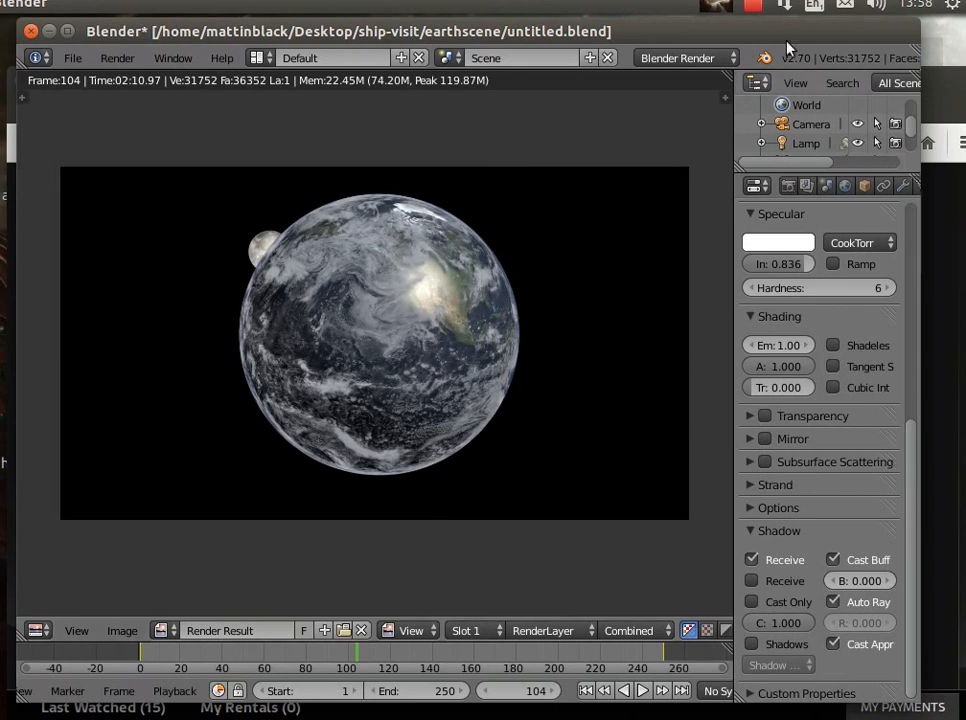
pyautogui.click(757, 8)
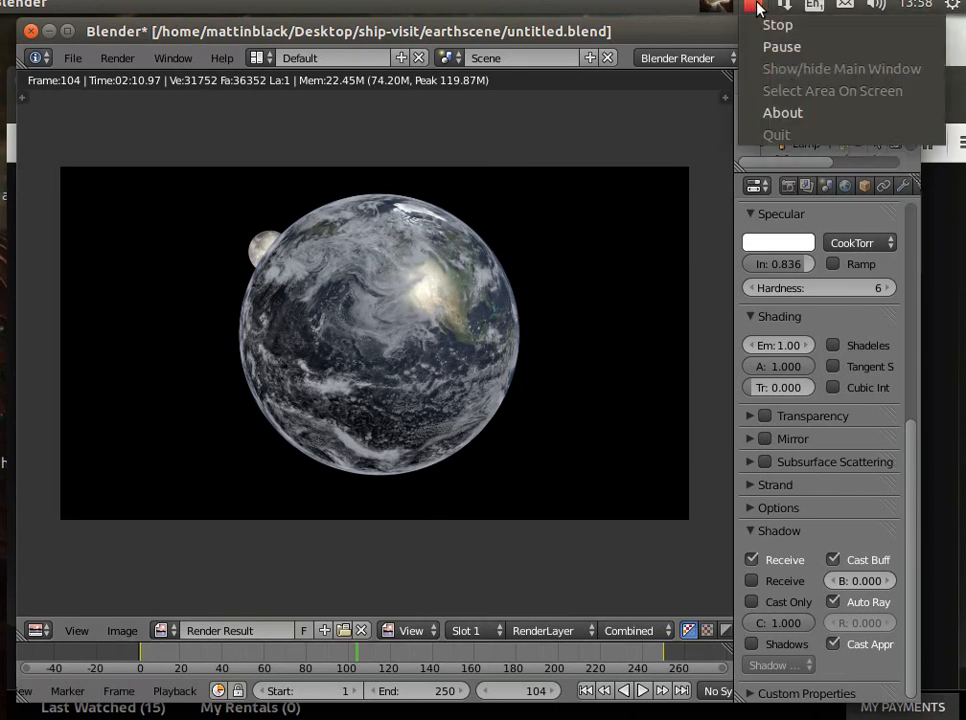
pyautogui.moveTo(785, 6)
pyautogui.click(751, 5)
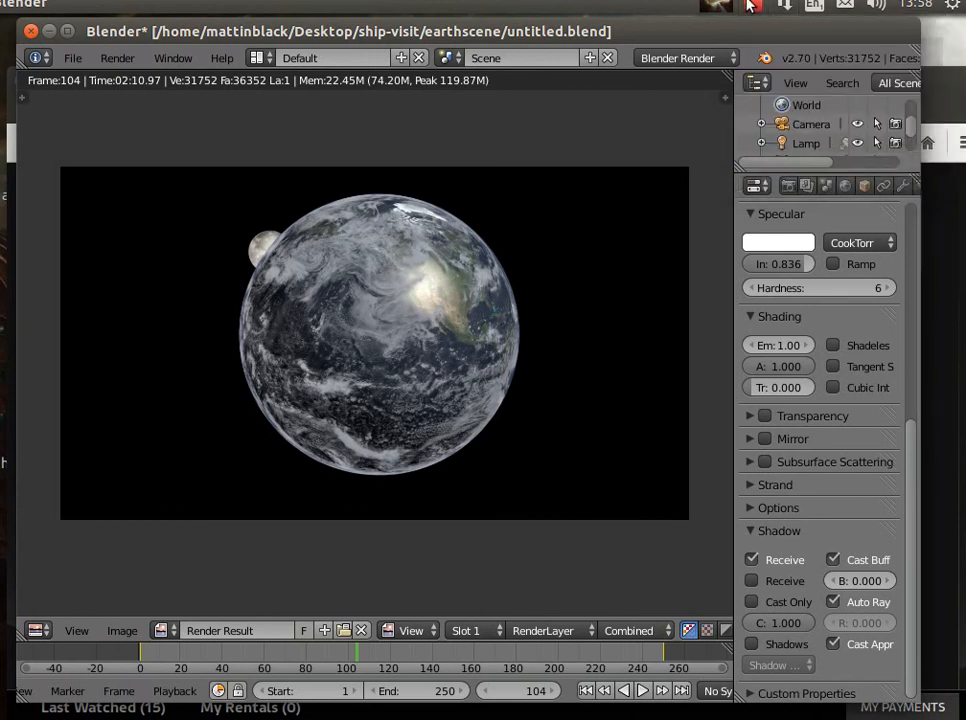